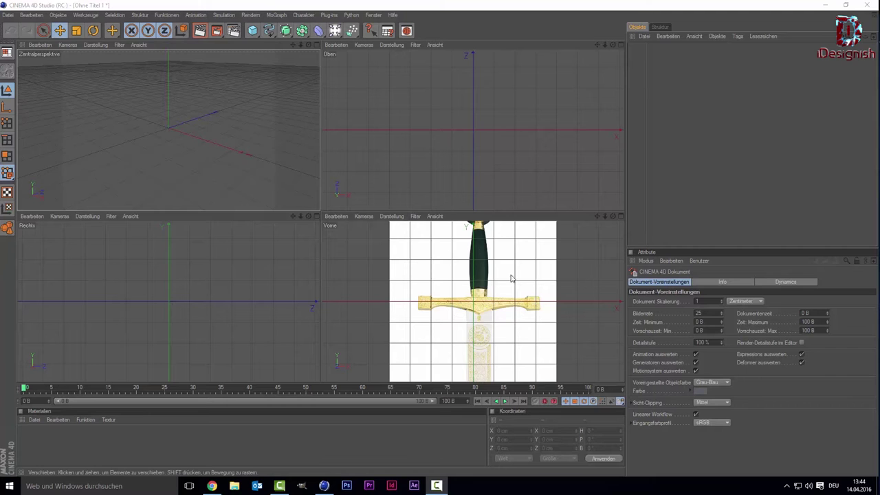
Maximize the Vorne front viewport, then zoom and pan until the sword's crossguard and grip are centred
middle_click(465, 285)
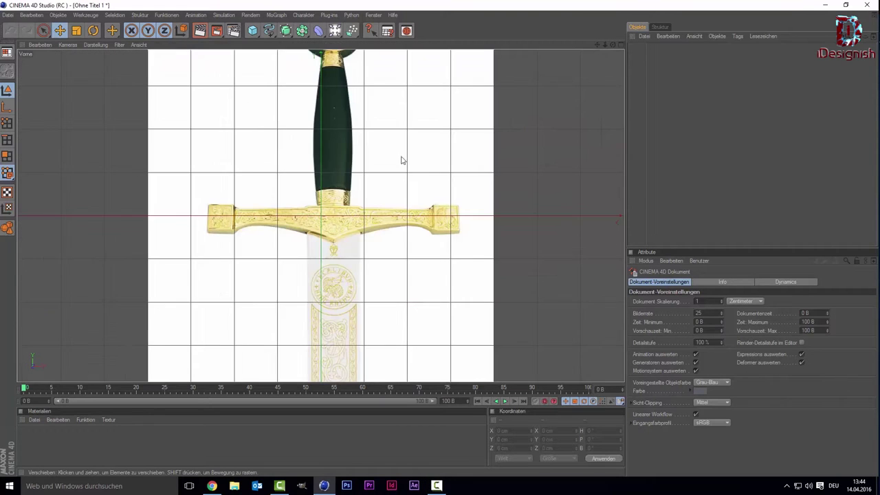
scroll(503, 182, "up", 1)
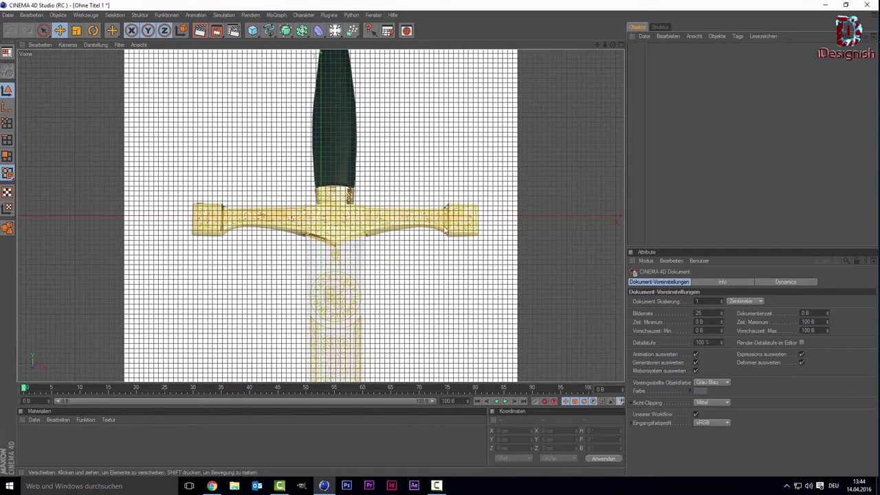
right_click(102, 278)
left_click(151, 246)
scroll(337, 269, "down", 1)
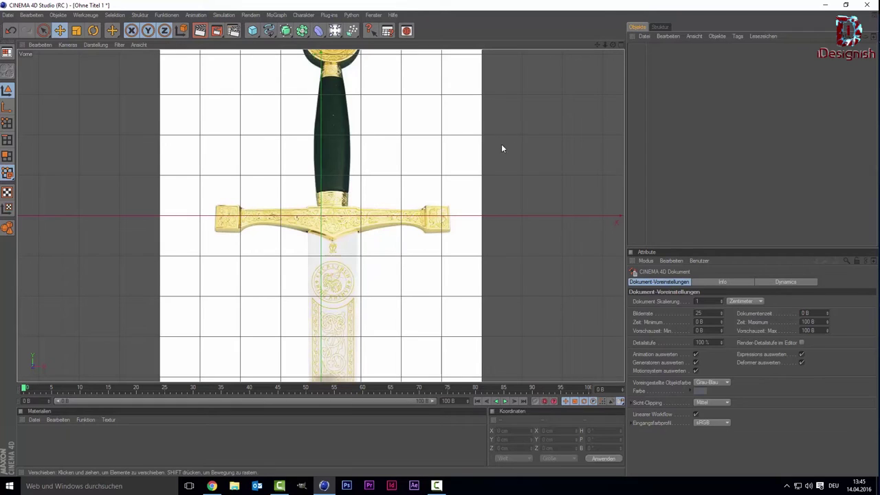
left_click_drag(594, 43, 316, 103)
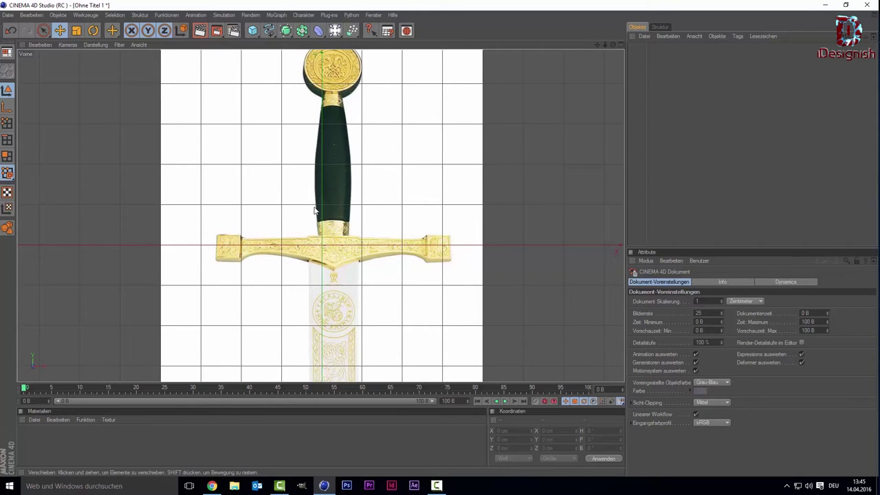
Add a Würfel cube and move it toward the sword's centre
left_click_drag(252, 31, 265, 39)
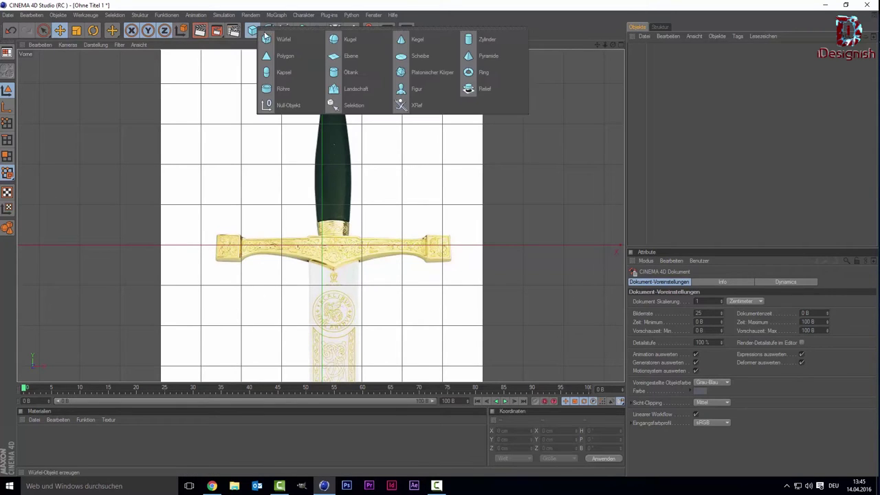
scroll(310, 240, "up", 2)
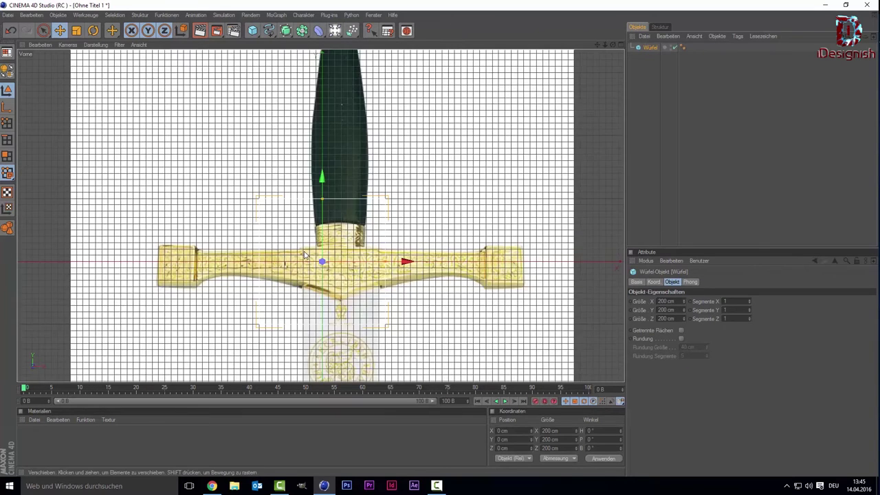
scroll(304, 254, "up", 2)
scroll(304, 254, "up", 1)
left_click_drag(317, 265, 331, 264)
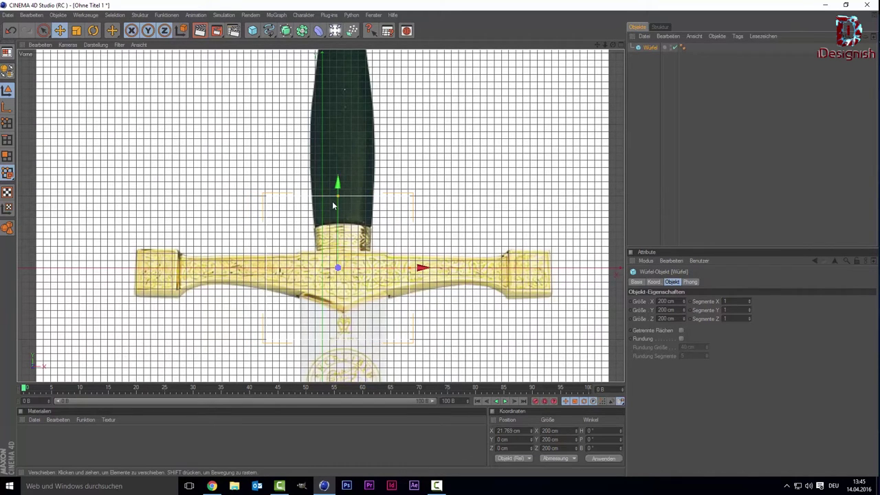
Place the cube on the crossguard and flatten it to about 49.5 cm tall
mouse_move(338, 187)
left_mouse_down()
mouse_move(338, 62)
mouse_move(338, 169)
left_mouse_up()
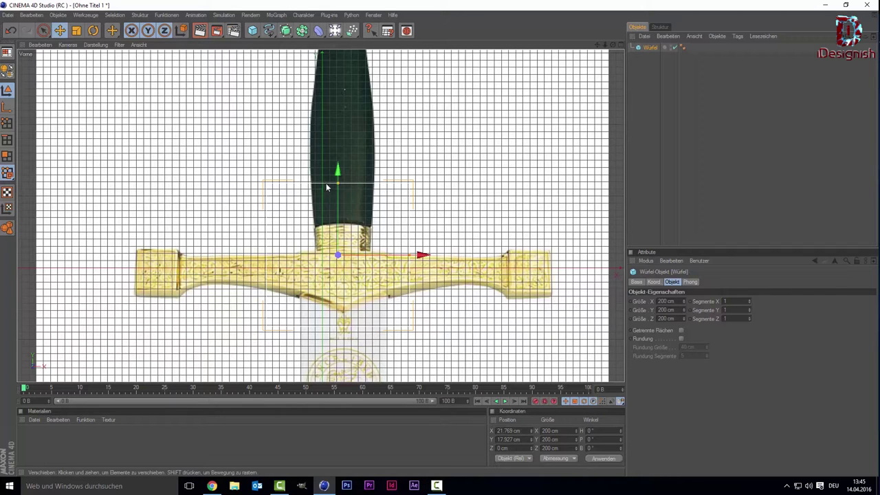
left_click_drag(347, 188, 349, 196)
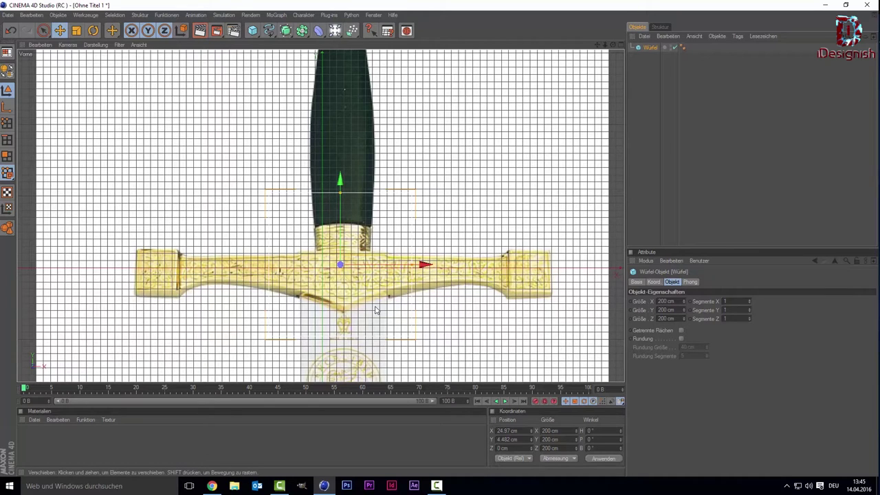
key("ctrl+z")
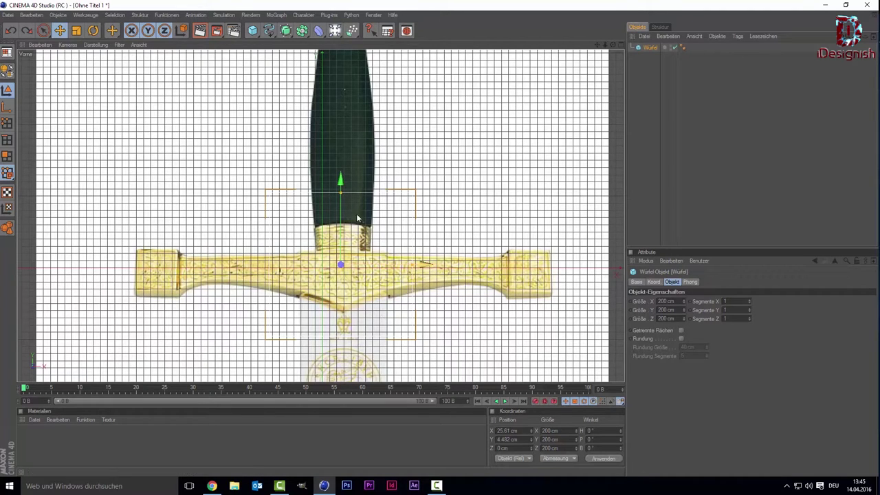
mouse_move(340, 196)
left_mouse_down()
mouse_move(340, 246)
mouse_move(334, 180)
mouse_move(342, 196)
left_mouse_up()
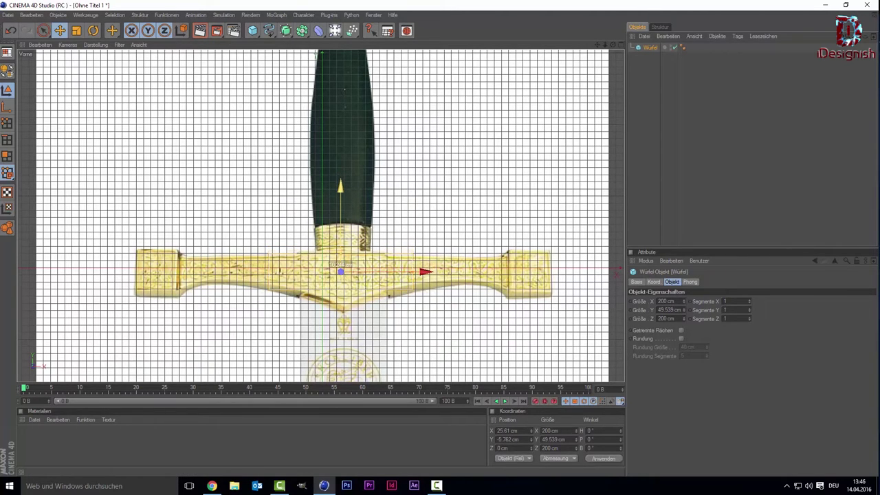
Shade the cube solid, stretch it to 516.927 cm wide, and set it at Y −8.323 cm
left_click(104, 45)
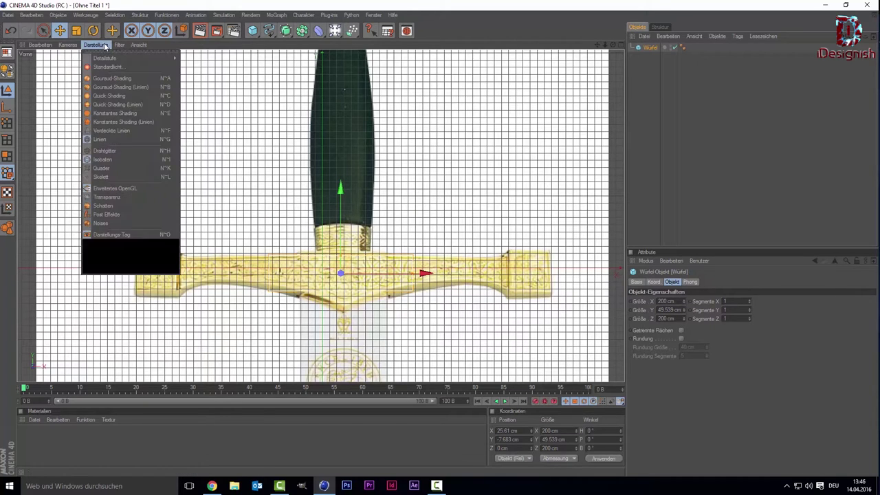
left_click(112, 139)
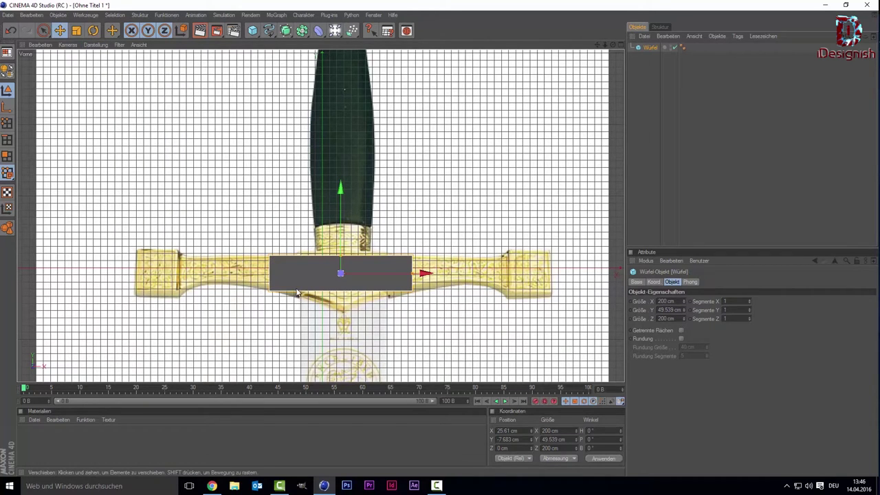
mouse_move(413, 275)
left_mouse_down()
mouse_move(474, 273)
mouse_move(419, 273)
left_mouse_up()
left_click_drag(342, 251, 341, 273)
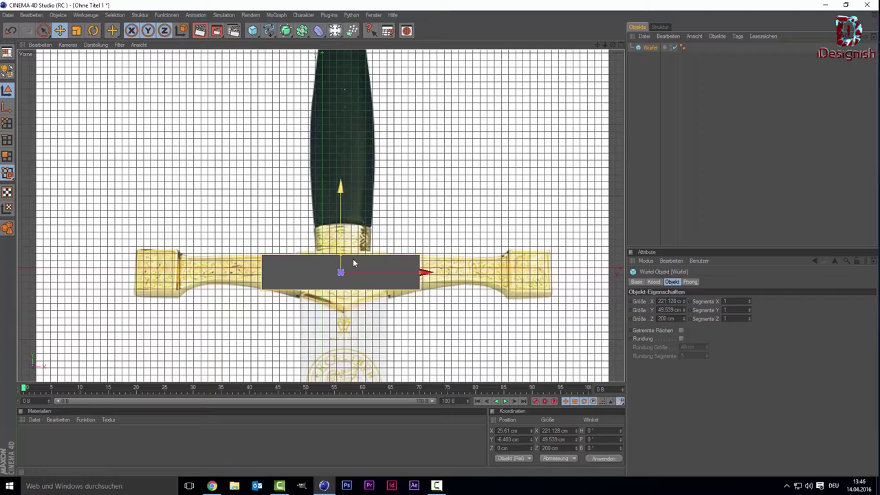
left_click_drag(386, 277, 437, 272)
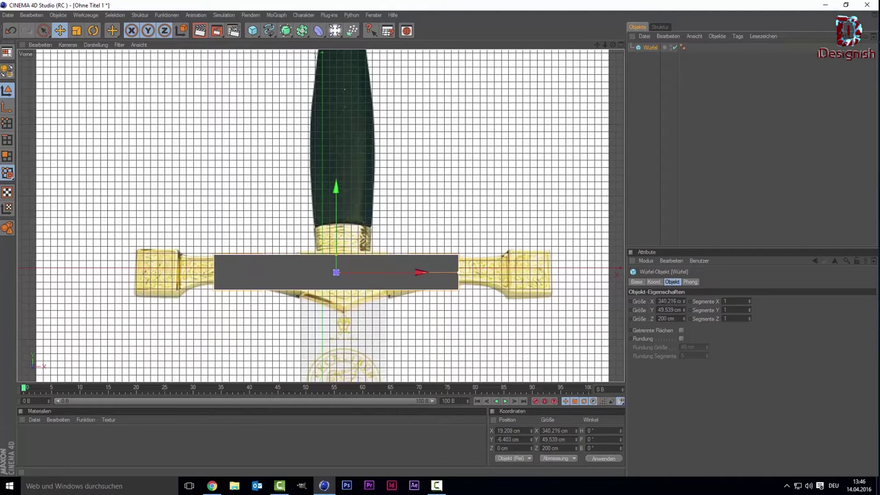
left_click_drag(437, 272, 487, 271)
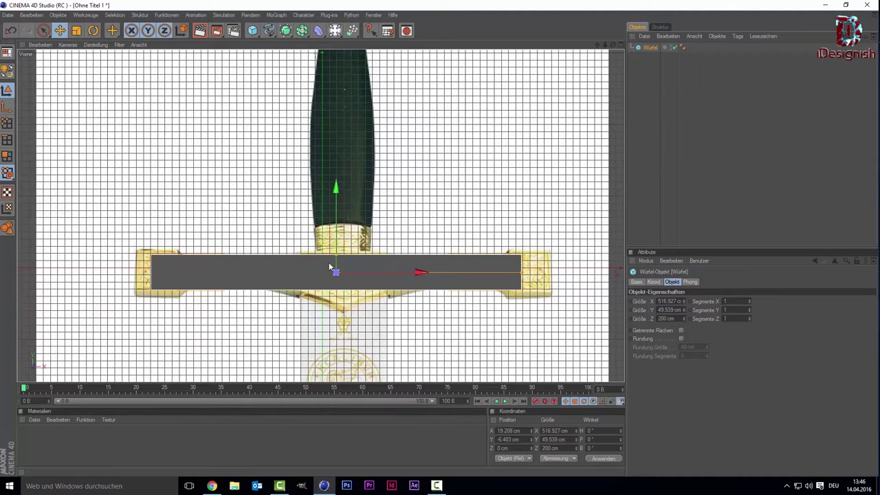
mouse_move(336, 240)
left_mouse_down()
mouse_move(335, 251)
mouse_move(275, 254)
left_mouse_up()
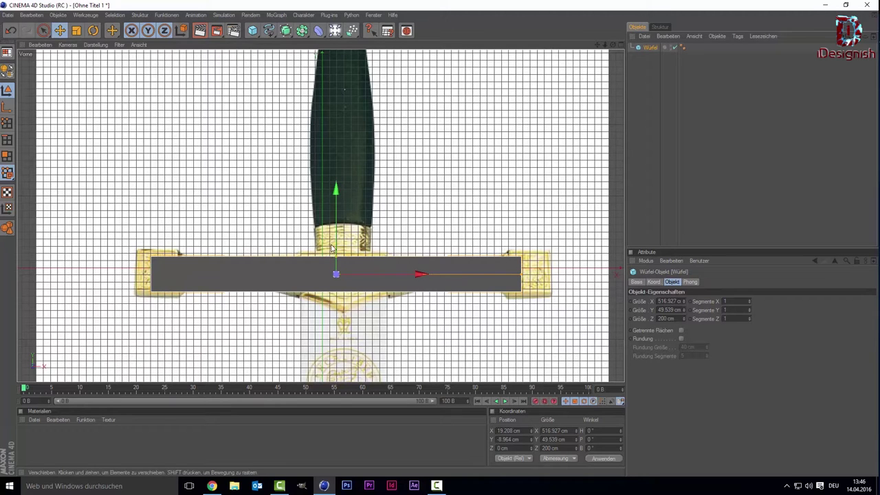
left_click_drag(335, 248, 334, 246)
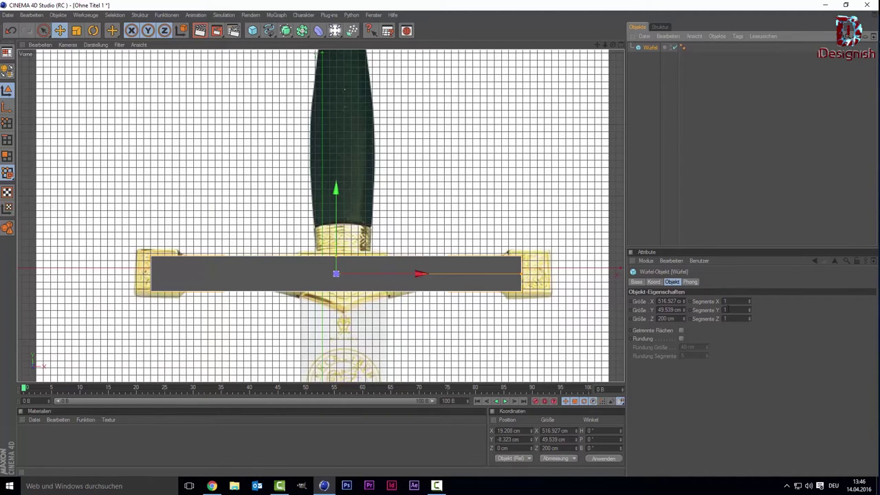
Give the cube 20 X segments and 10 Y segments, shown in Drahtgitter wireframe
left_click(727, 301)
type("20")
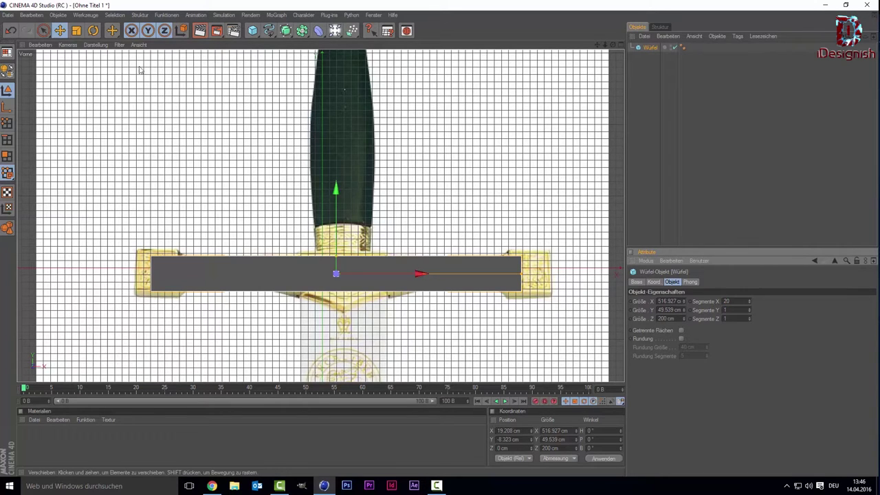
left_click(90, 45)
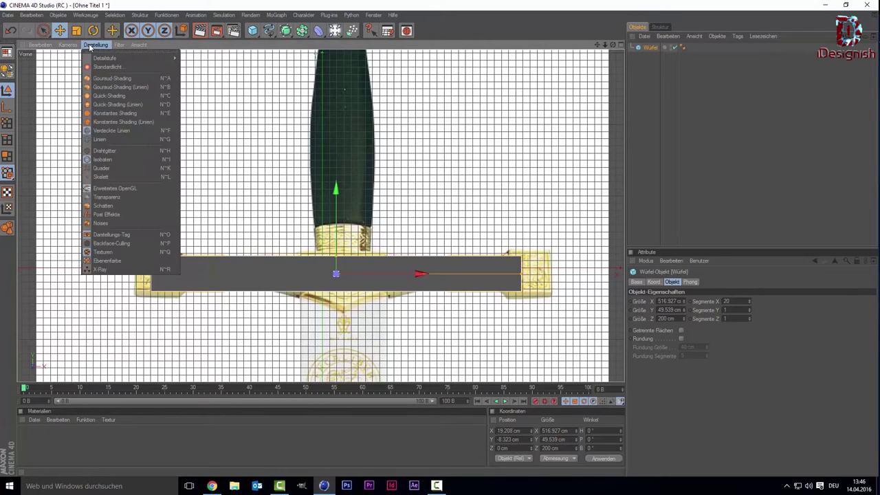
left_click(120, 153)
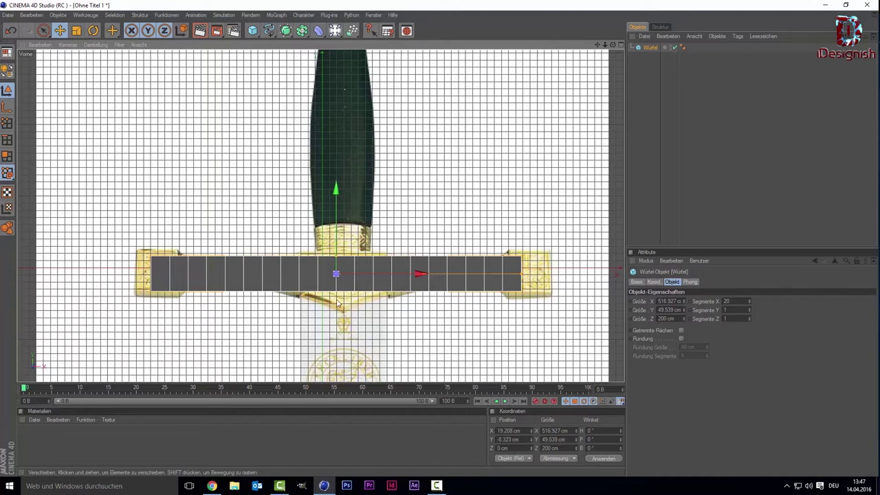
left_click(726, 310)
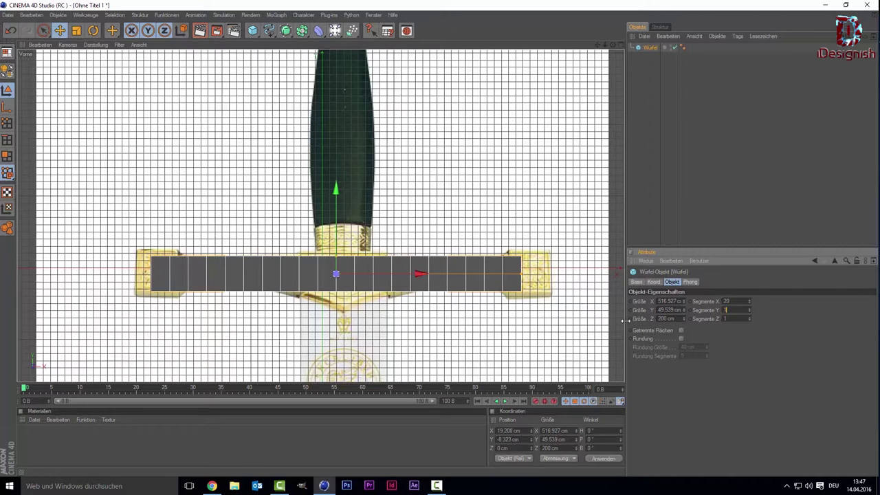
type("0")
key("Return")
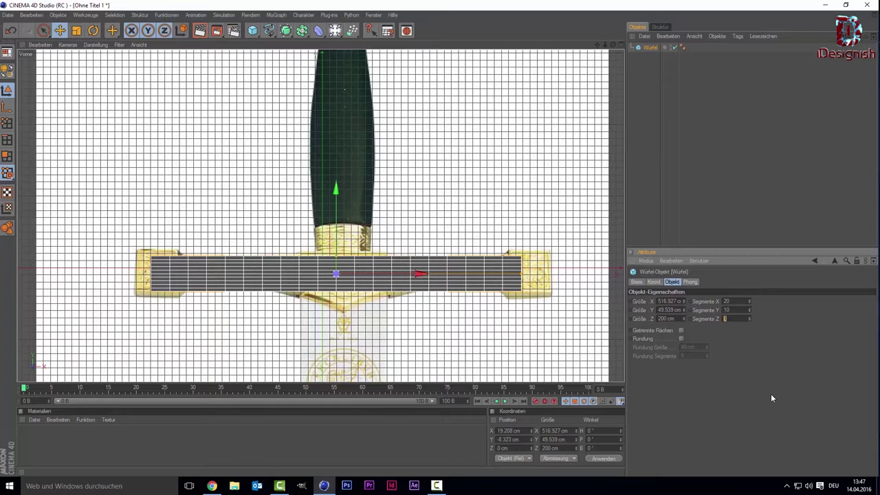
Lower the crossguard cube to Y −10.244 cm and make it editable with C
middle_click(344, 169)
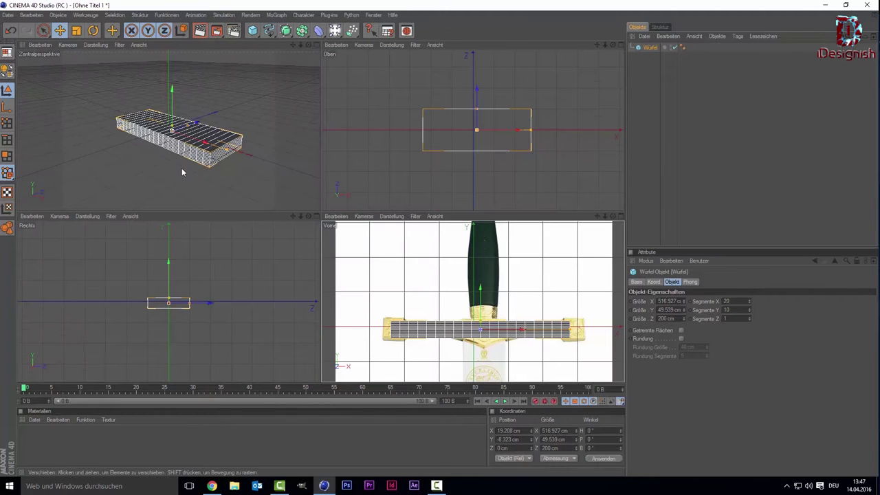
middle_click(416, 292)
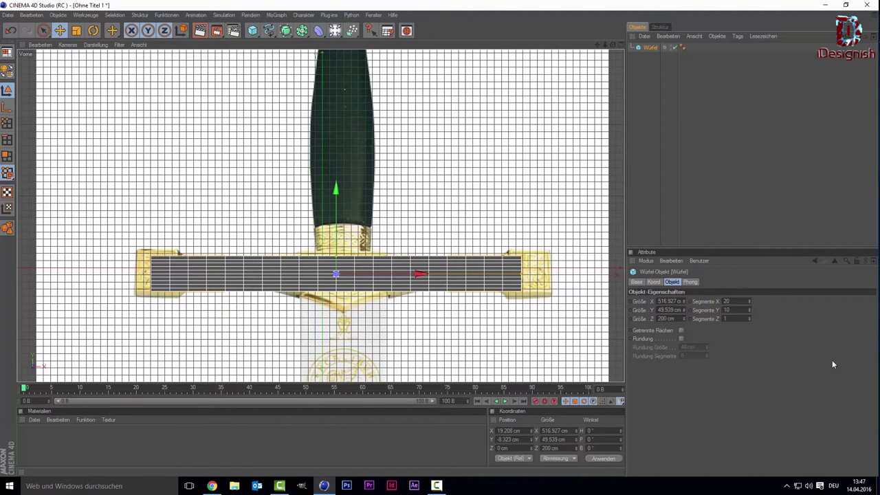
double_click(738, 318)
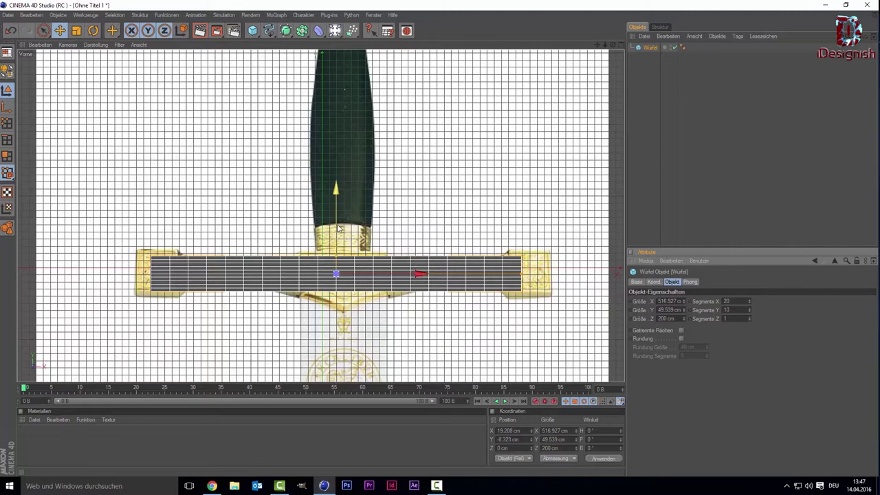
left_click_drag(339, 227, 338, 229)
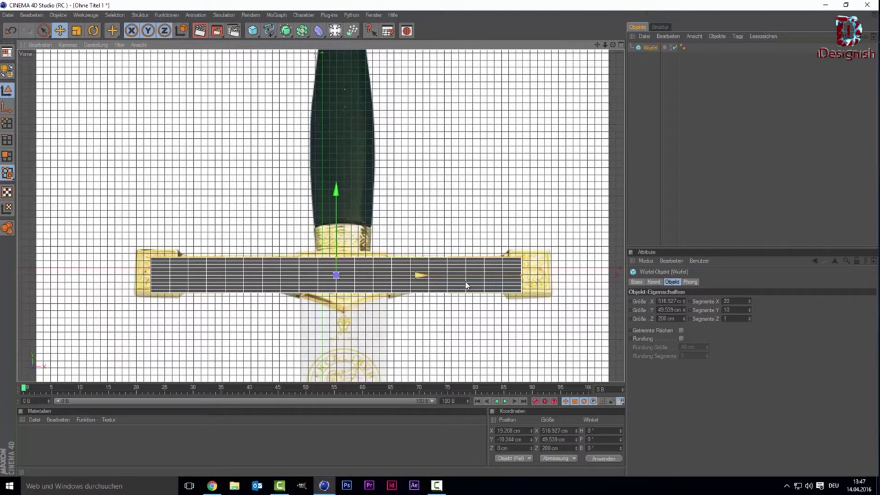
key("c")
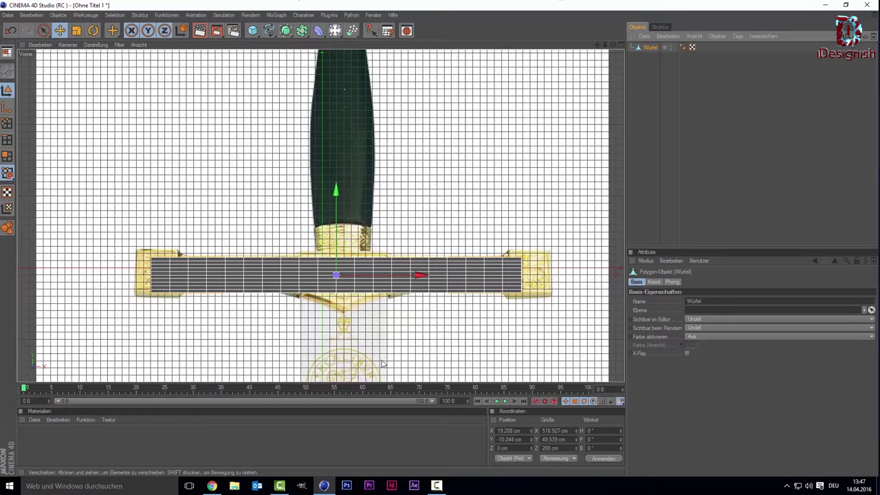
Enter Points mode and zoom the flat front view onto the crossguard block
left_click(7, 130)
scroll(278, 314, "up", 2)
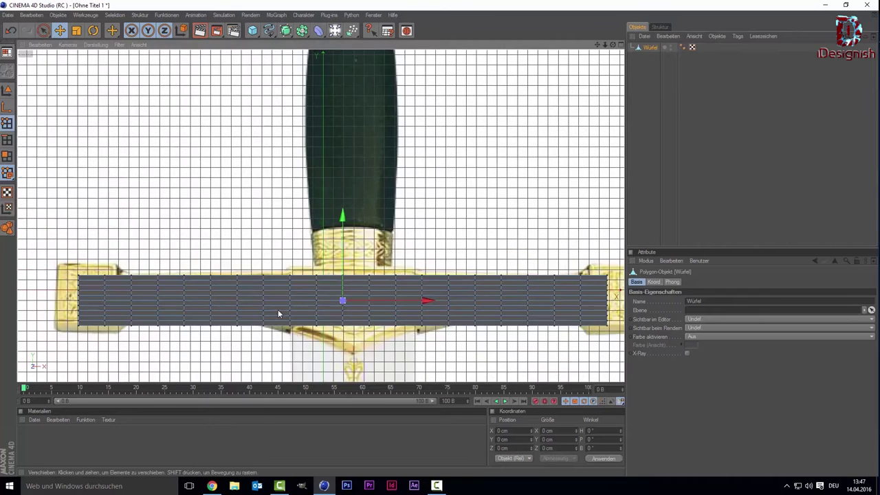
scroll(278, 312, "up", 1)
scroll(285, 261, "up", 1)
scroll(295, 220, "up", 1)
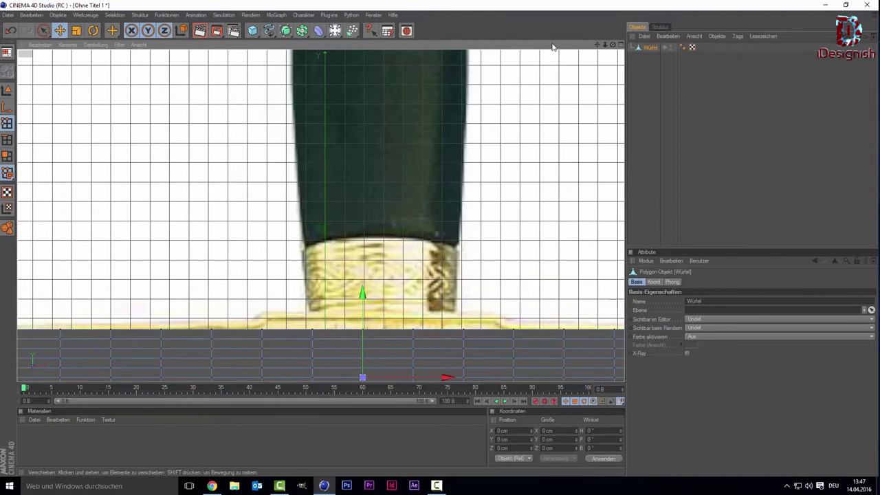
key("F2")
middle_click_drag(540, 90, 540, 92, "alt")
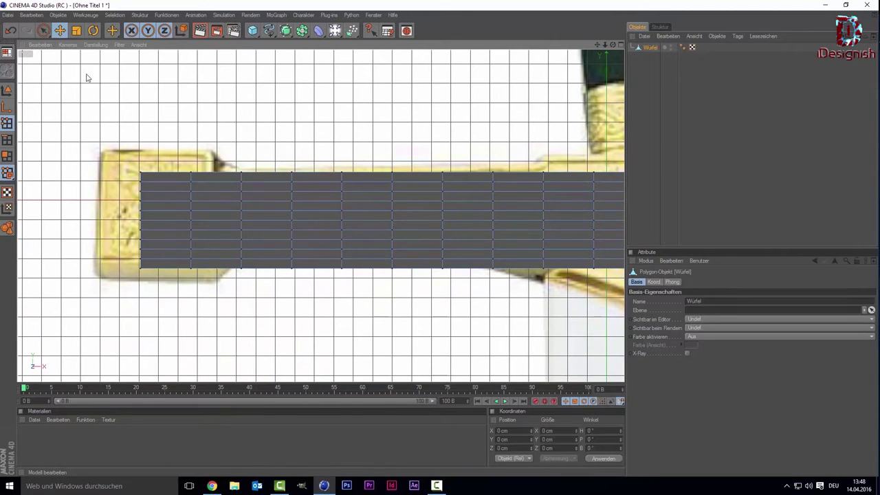
Display the block as Linien and let Live Selection reach hidden back points
left_click(96, 45)
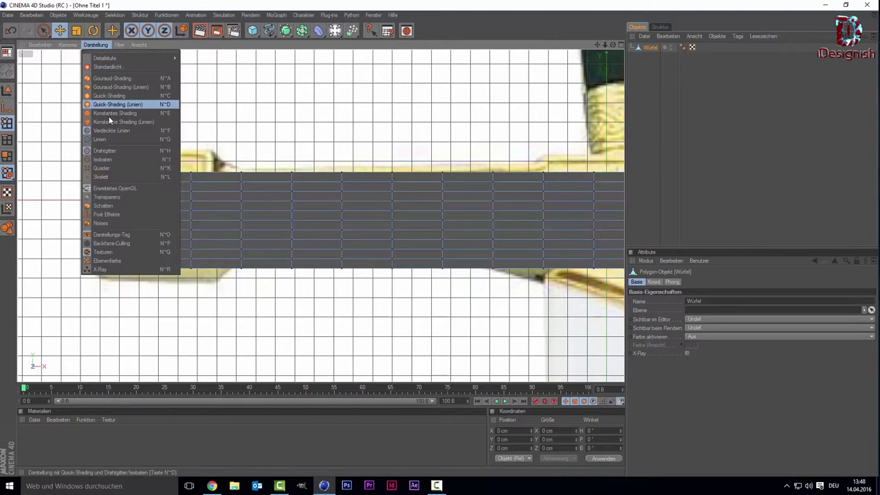
left_click(105, 139)
scroll(239, 213, "up", 3)
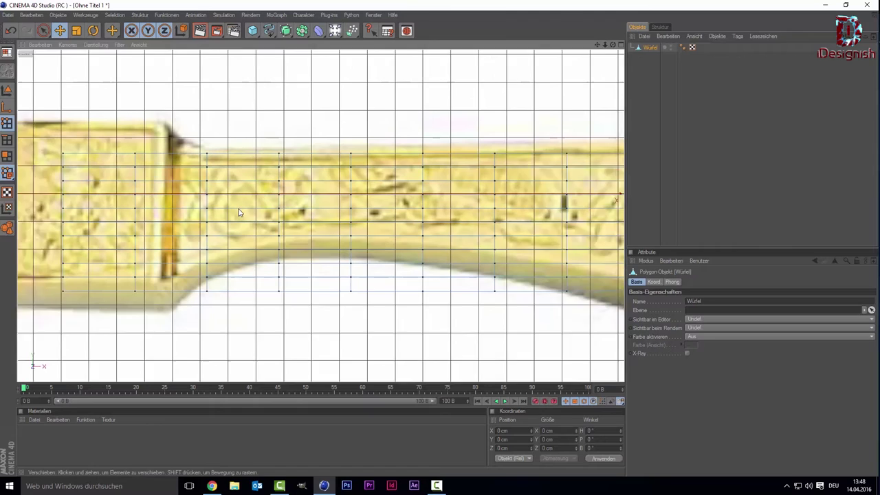
scroll(290, 204, "up", 1)
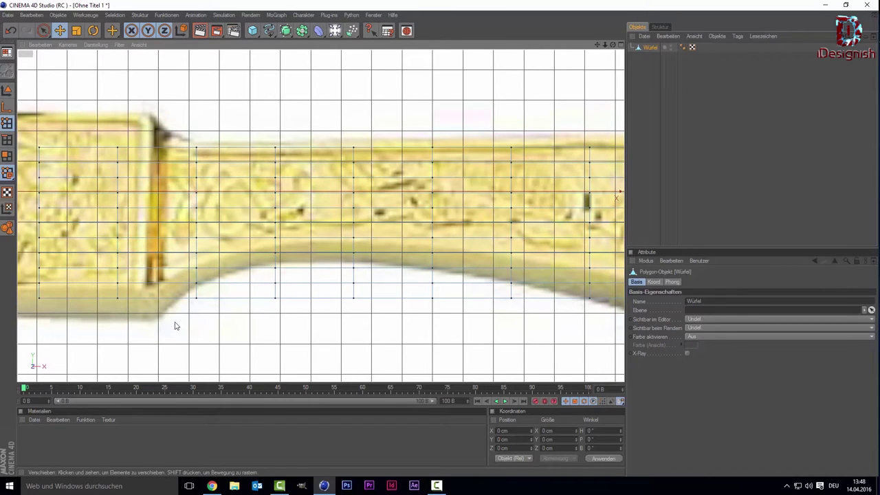
left_click(275, 147)
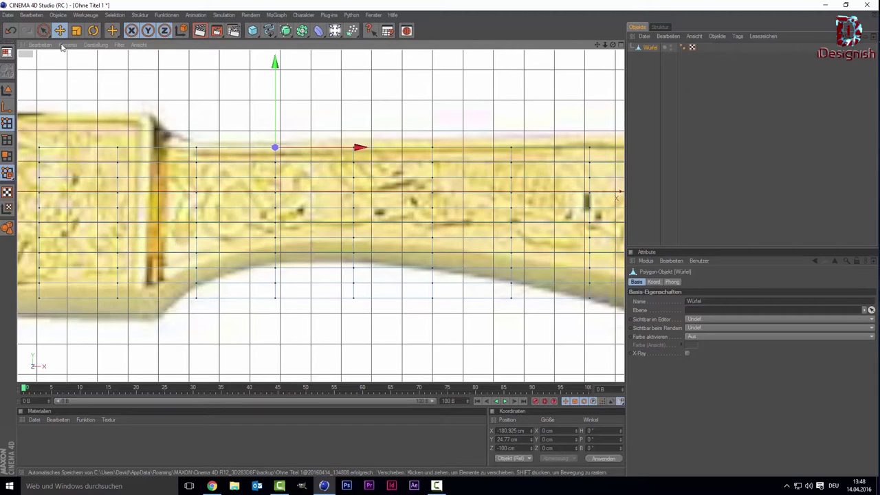
left_click(43, 31)
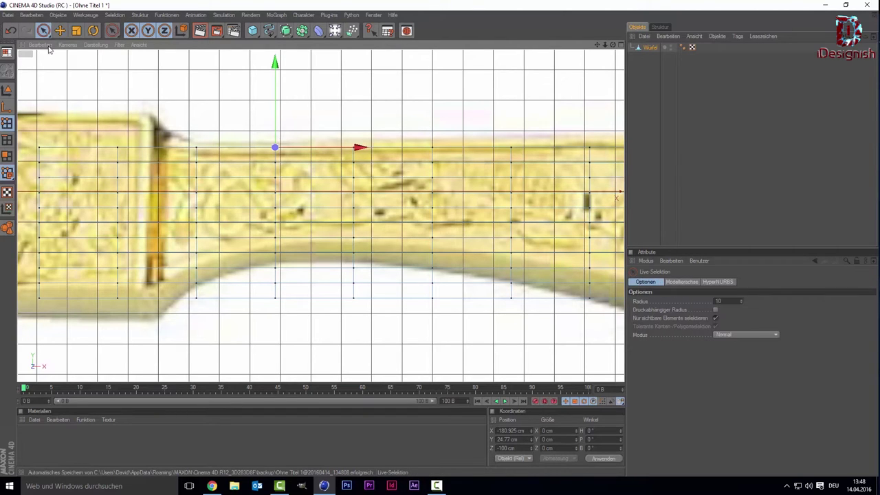
left_click(716, 319)
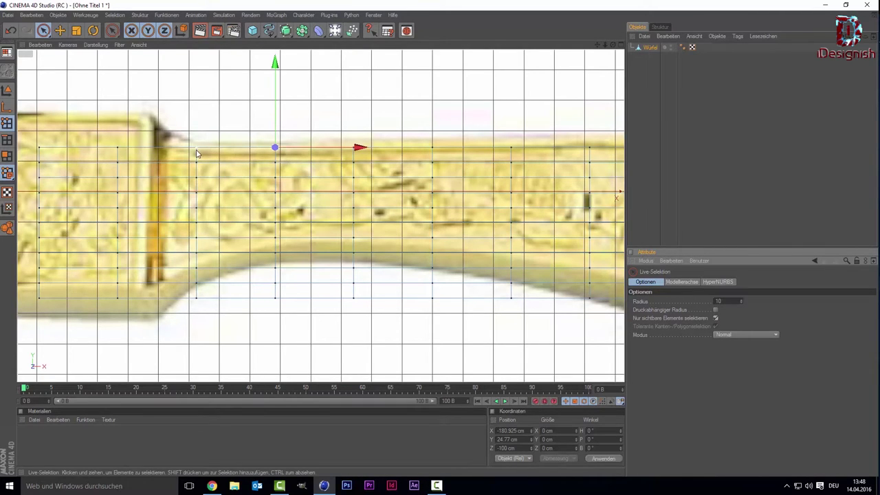
middle_click(163, 147)
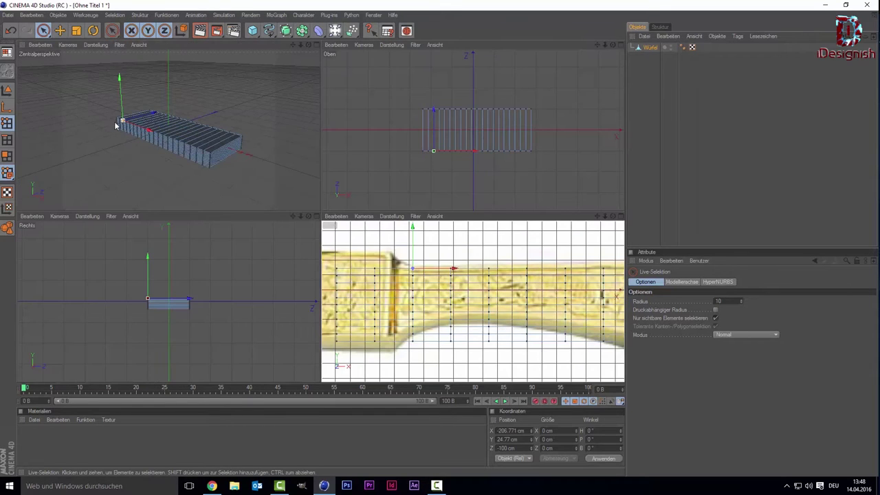
middle_click(116, 125)
middle_click(505, 318)
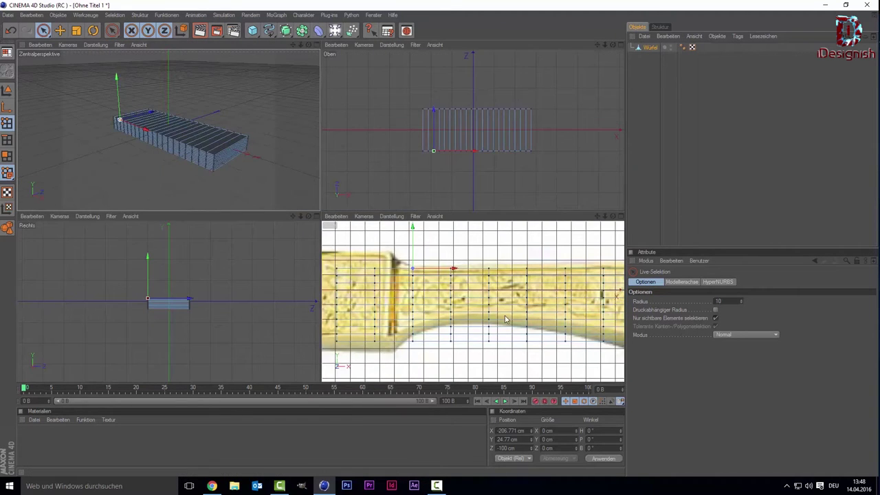
middle_click(506, 318)
middle_click(151, 144)
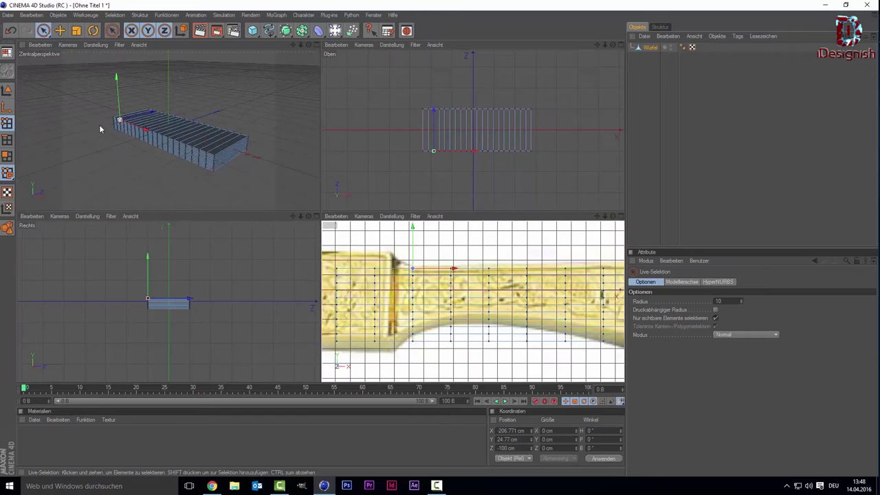
middle_click(102, 118)
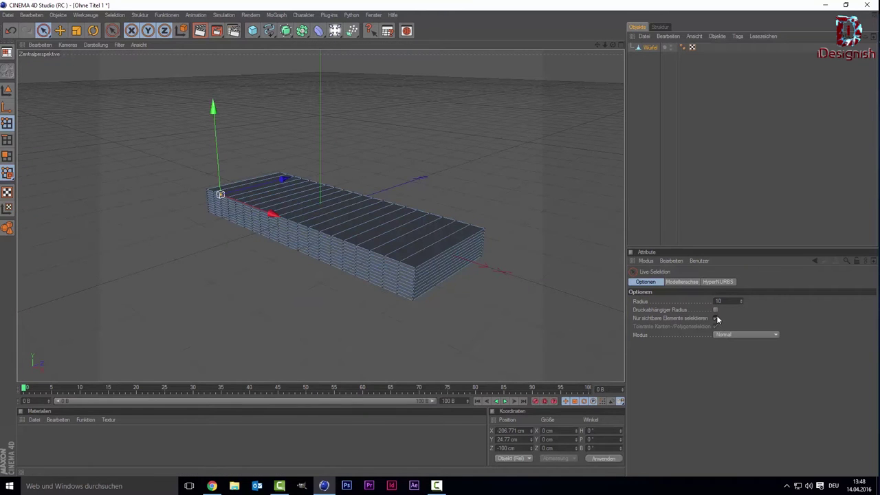
middle_click(598, 289)
middle_click(449, 287)
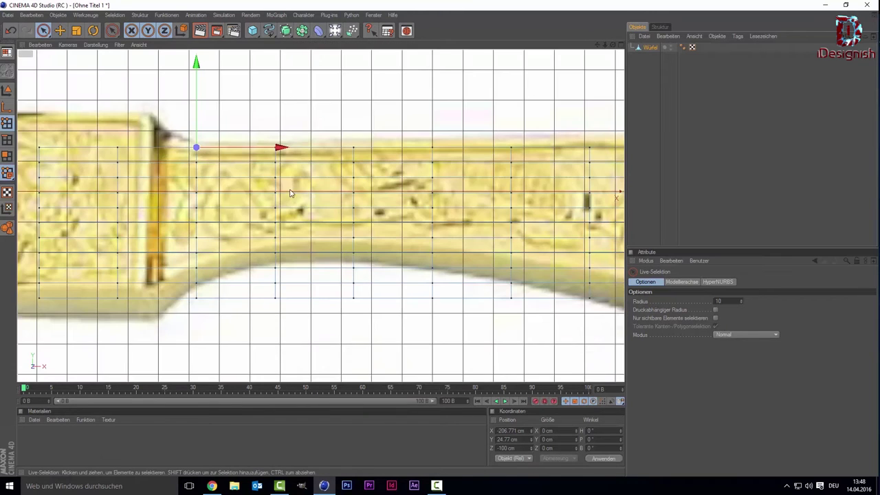
middle_click(353, 147)
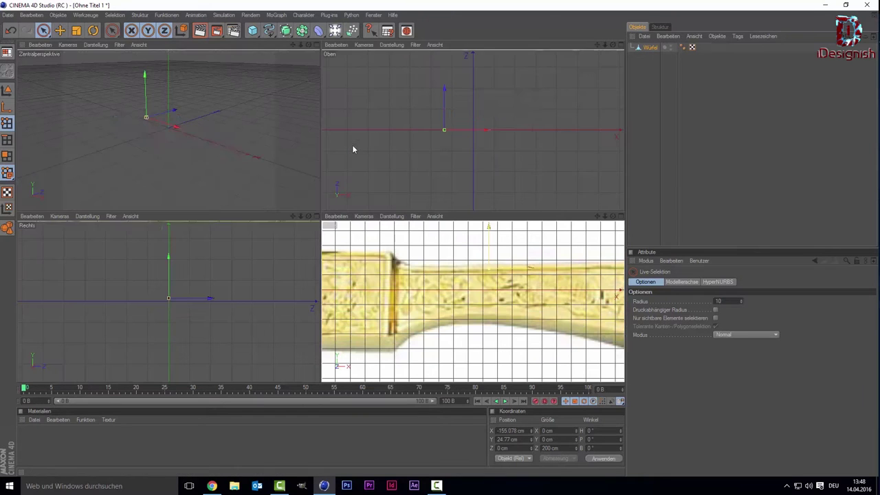
left_click_drag(124, 130, 155, 110, "alt")
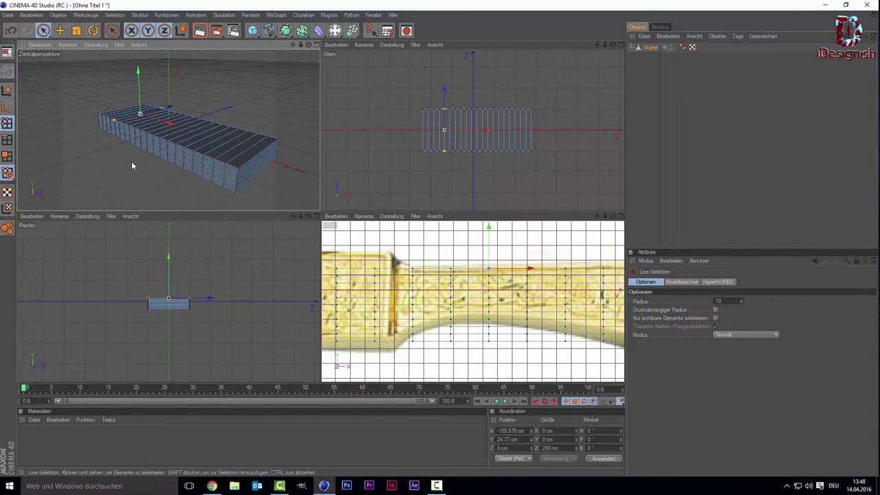
middle_click(133, 166)
middle_click(453, 292)
middle_click(440, 289)
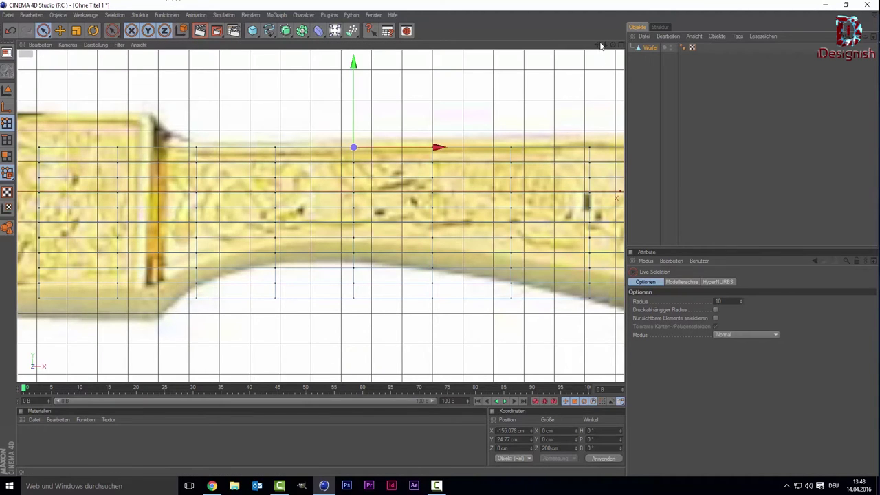
left_click_drag(599, 46, 599, 45)
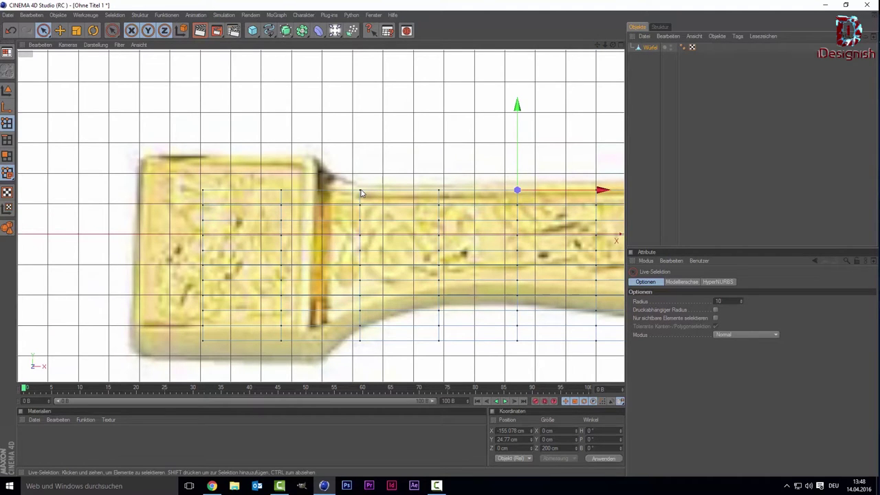
scroll(361, 193, "down", 2)
scroll(361, 204, "down", 2)
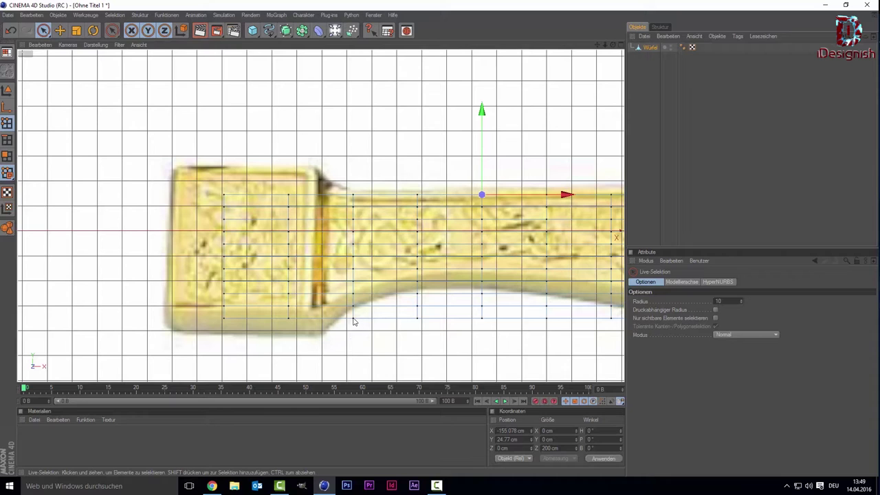
Move the first two bottom-edge points left and up onto the guard's curved underside
left_click(353, 319)
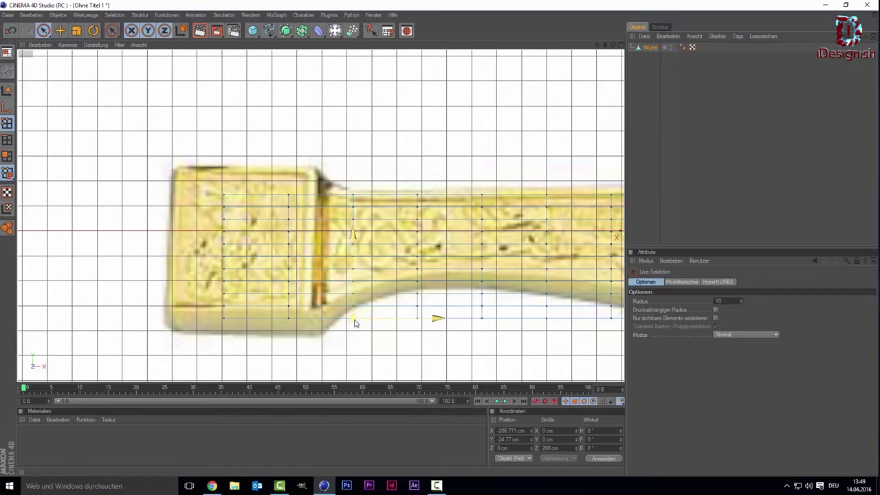
left_click_drag(435, 318, 422, 318)
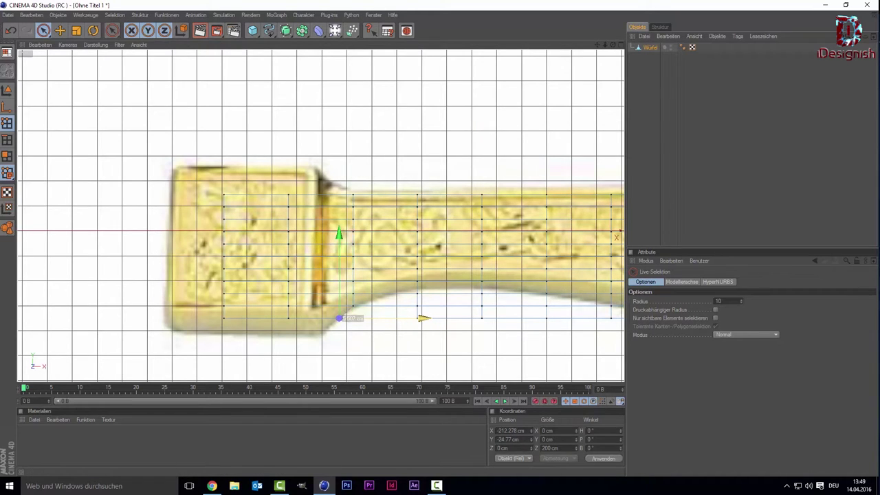
left_click(416, 309)
left_click_drag(502, 305, 468, 306)
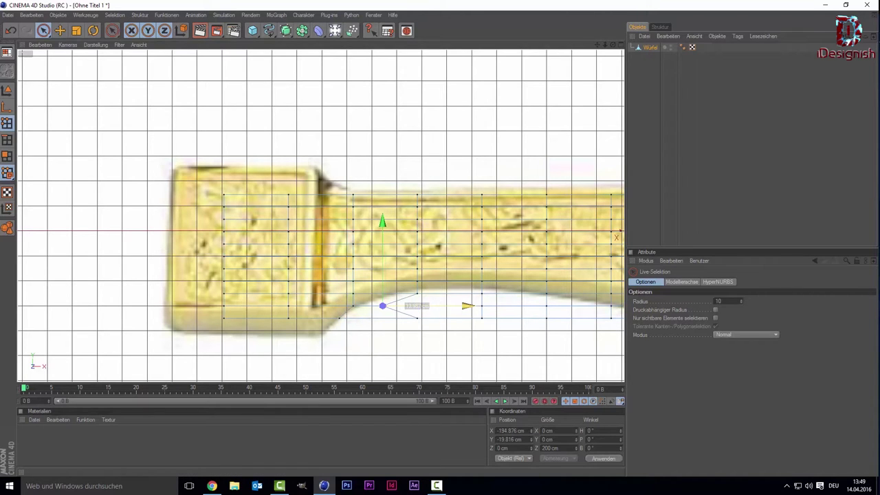
left_click_drag(383, 221, 382, 210)
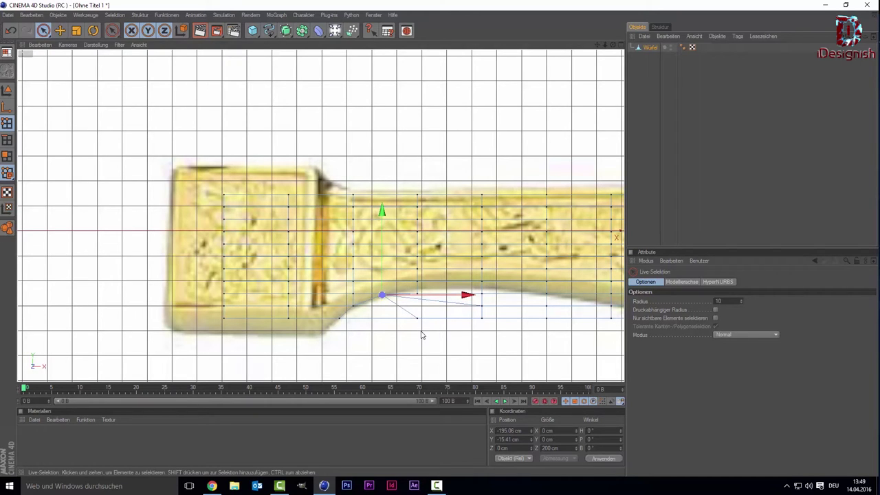
key("ctrl+z")
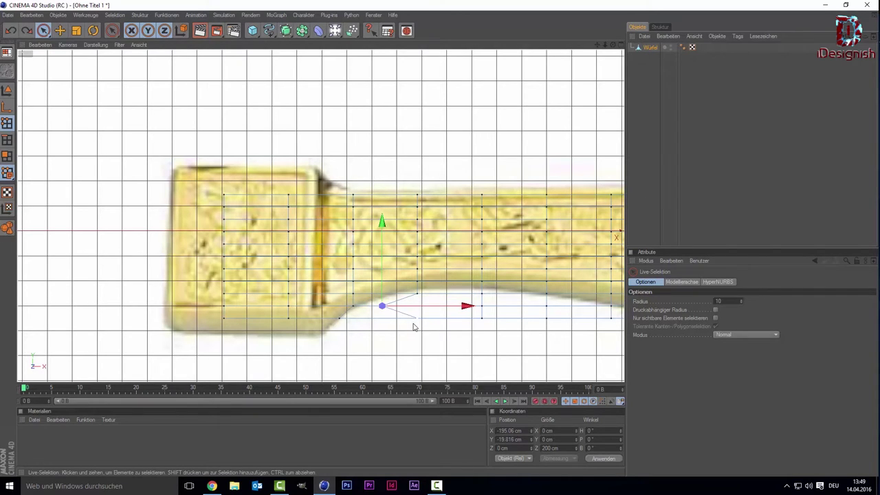
key("ctrl+z")
mouse_move(417, 325)
left_mouse_down()
mouse_move(418, 338)
mouse_move(404, 320)
left_mouse_up()
left_click_drag(377, 235, 377, 213)
Raise another bottom point to match the curve, then bring the lower edge into view
scroll(423, 337, "up", 2)
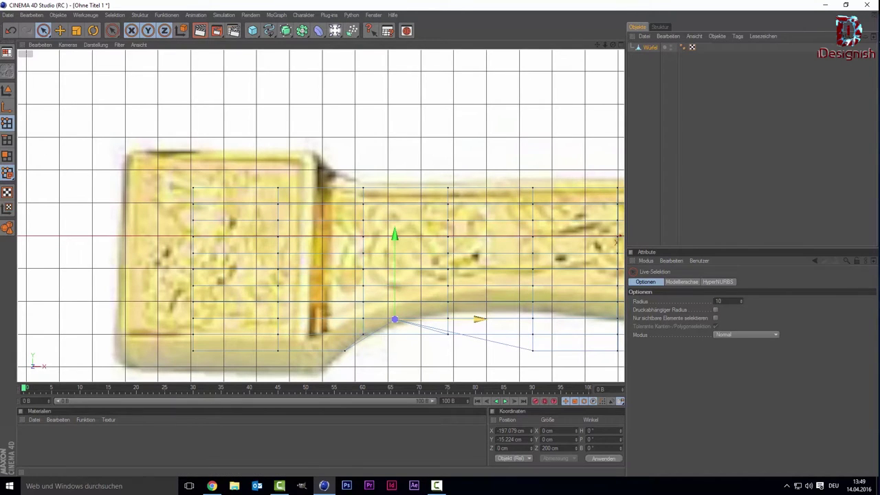
left_click(450, 317)
left_click(448, 319)
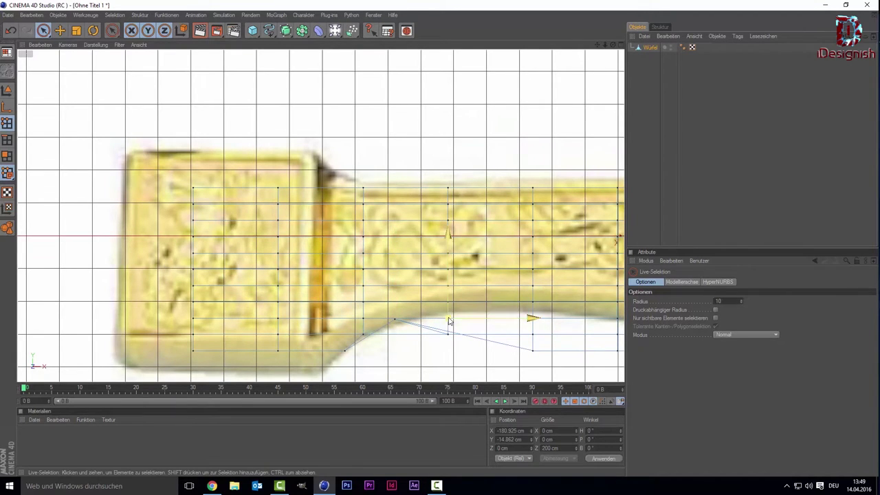
left_click_drag(448, 318, 447, 308)
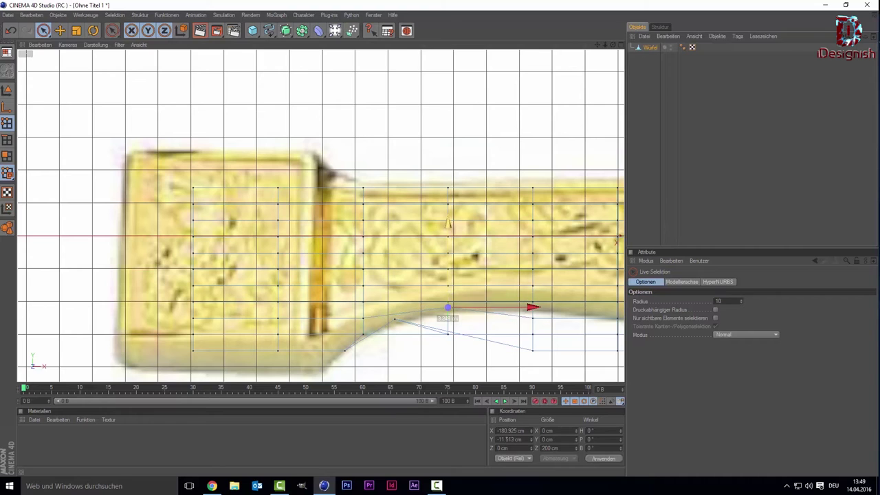
left_click_drag(450, 335, 448, 313)
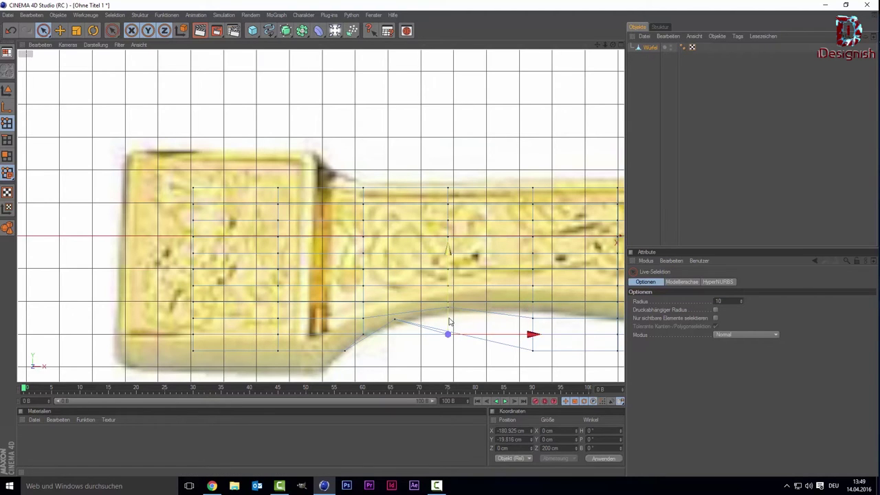
left_click(537, 324)
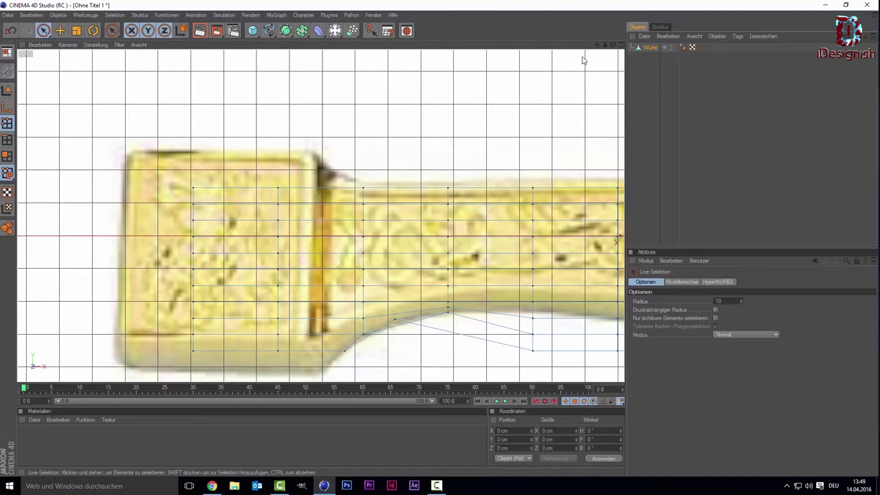
middle_click_drag(553, 325, 380, 249, "alt")
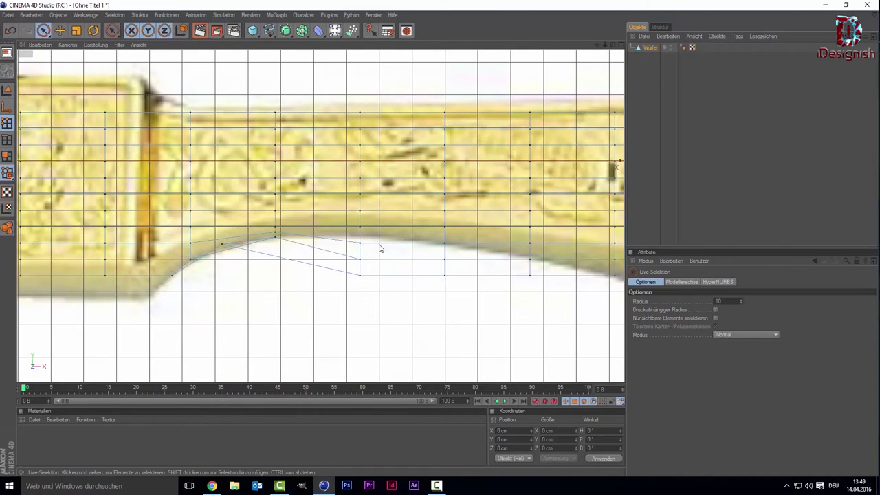
Raise two lower-edge points up onto the guard's outline
left_click(360, 245)
left_click_drag(361, 242, 360, 233)
left_click(362, 277)
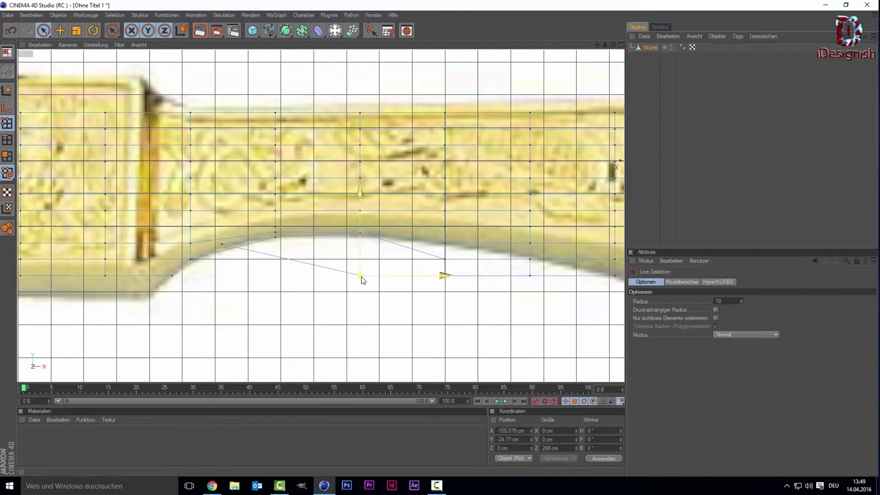
left_click_drag(363, 247, 363, 207)
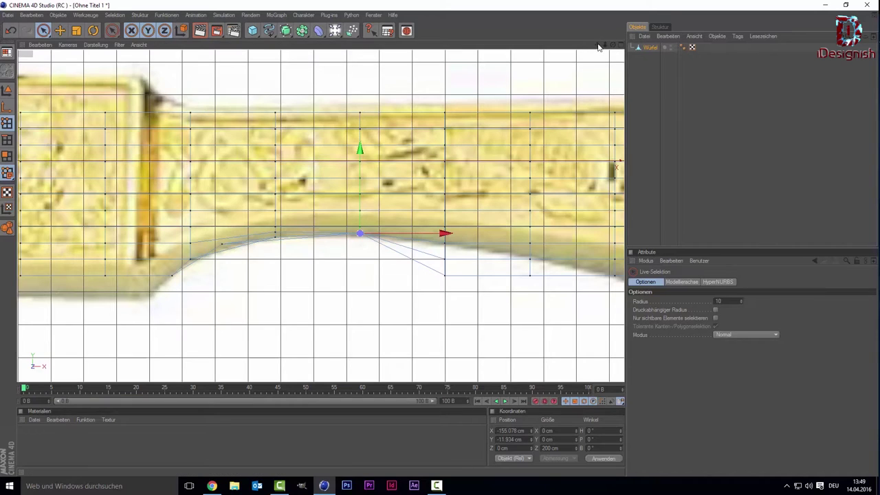
Fit two more bottom points further along the edge to the reference curve
left_click_drag(596, 44, 361, 179)
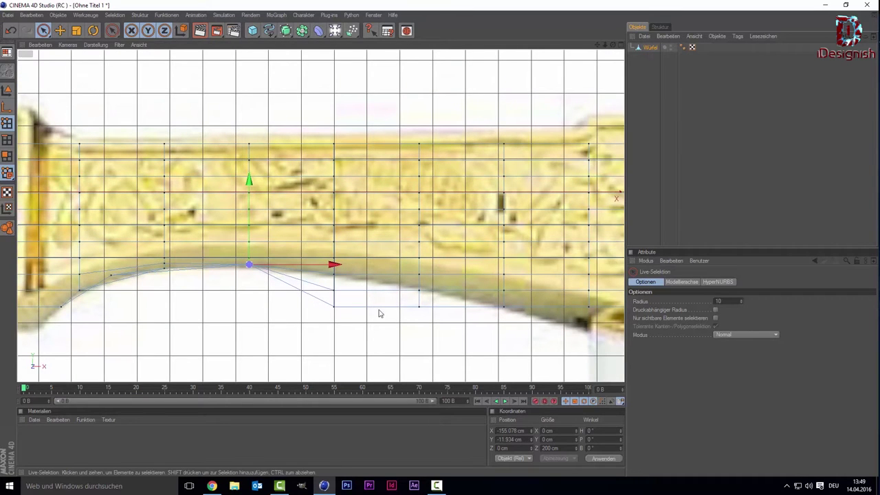
left_click(334, 291)
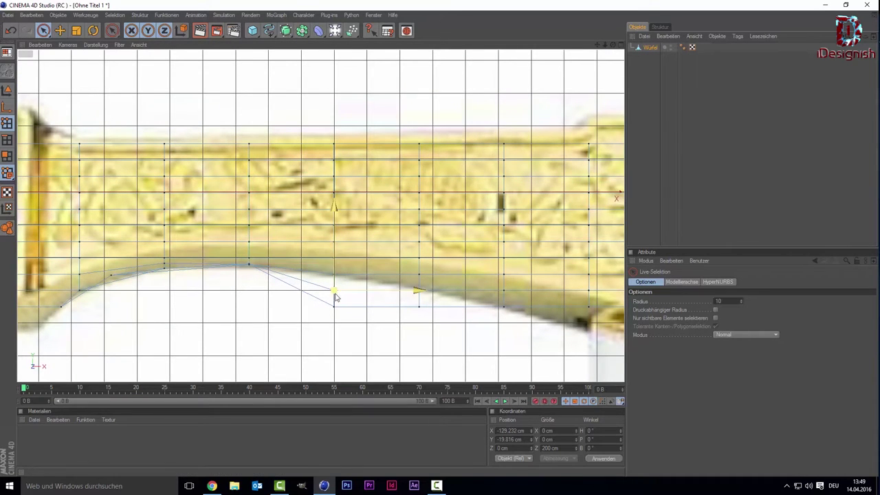
mouse_move(335, 282)
left_mouse_down()
mouse_move(334, 293)
mouse_move(333, 241)
left_mouse_up()
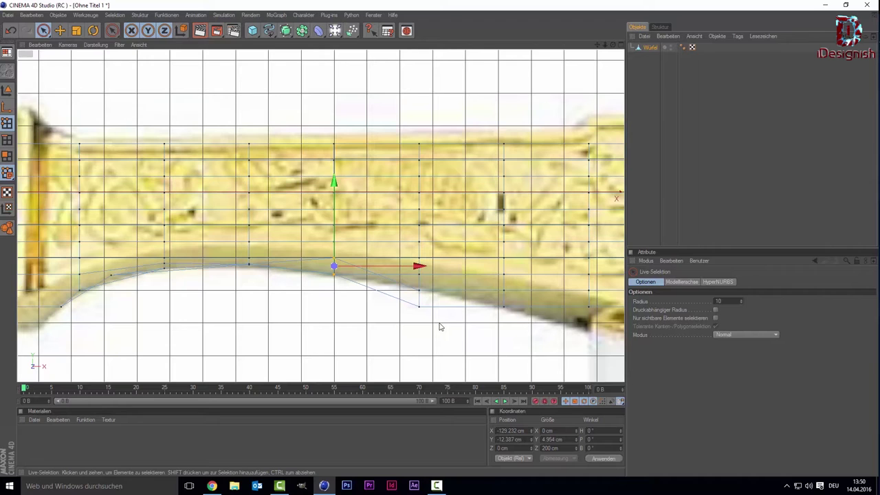
left_click(419, 292)
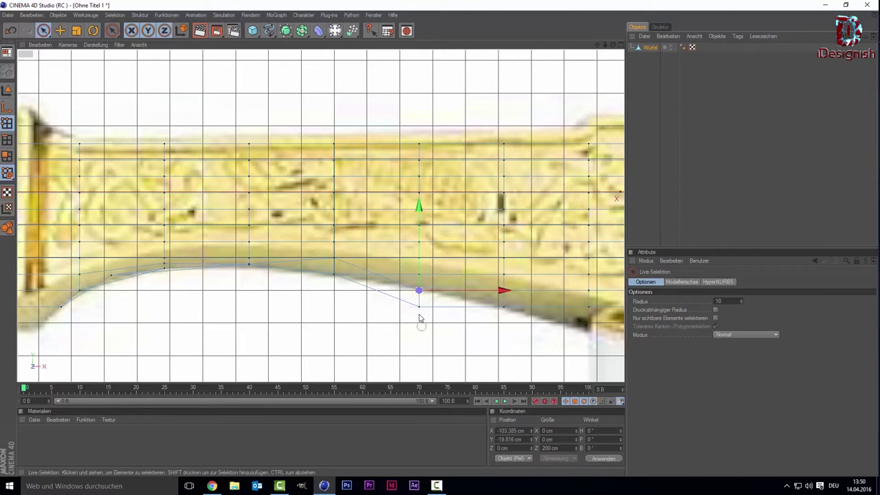
left_click_drag(419, 302, 418, 311)
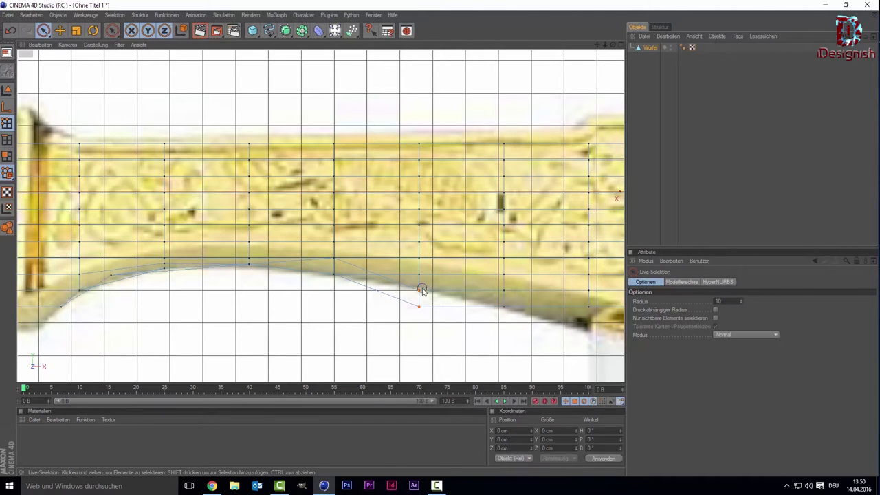
left_click_drag(421, 275, 421, 250)
left_click_drag(418, 189, 419, 194)
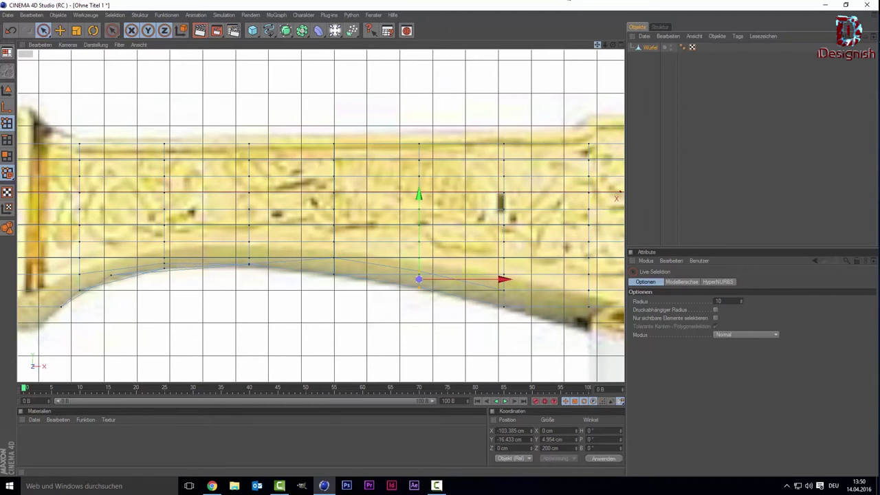
left_click_drag(598, 44, 368, 248)
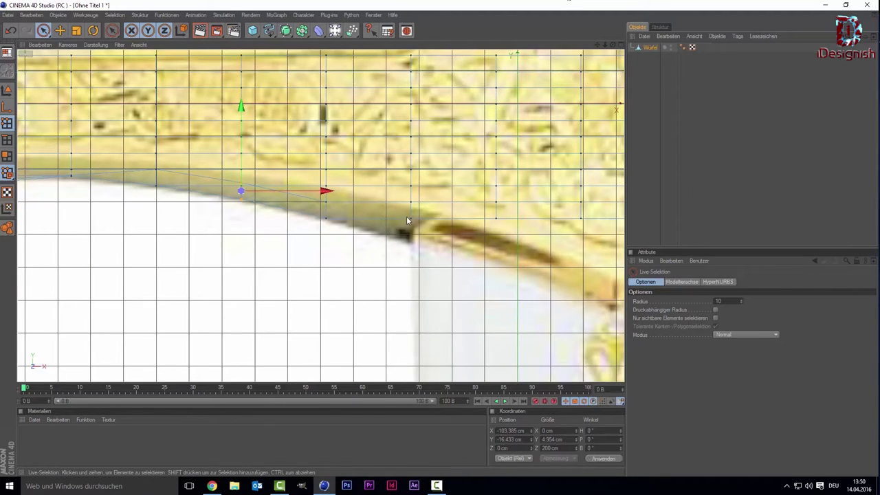
Pull the right-hand lower points down, placing the corner at the tip (X 11.301, Y −51.557 cm)
left_click(409, 219)
left_click_drag(410, 136, 410, 159)
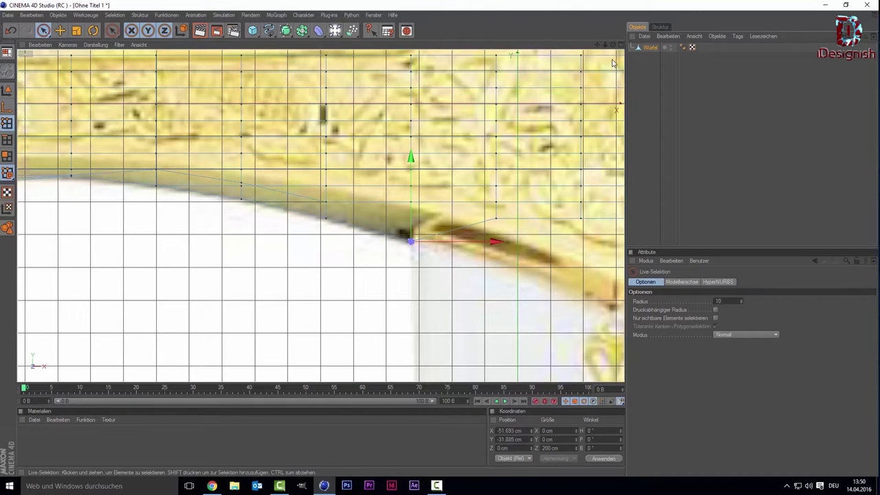
left_click_drag(597, 44, 276, 279)
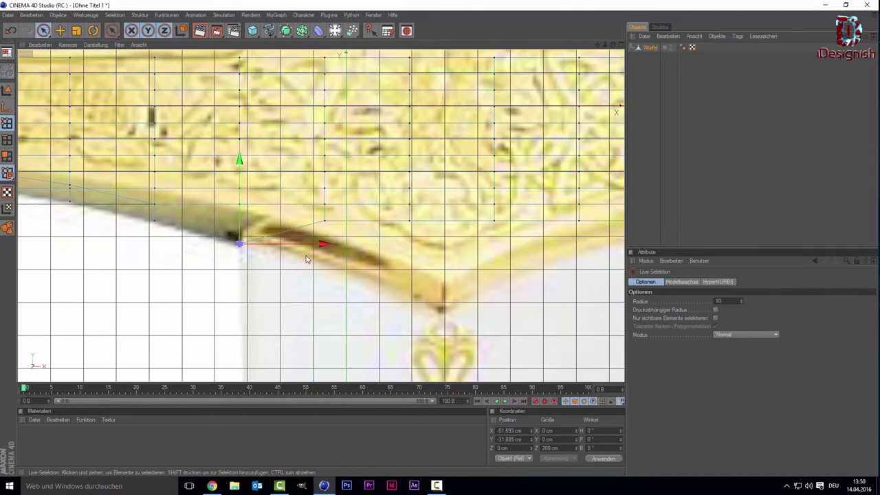
left_click(324, 221)
left_click_drag(322, 204, 322, 246)
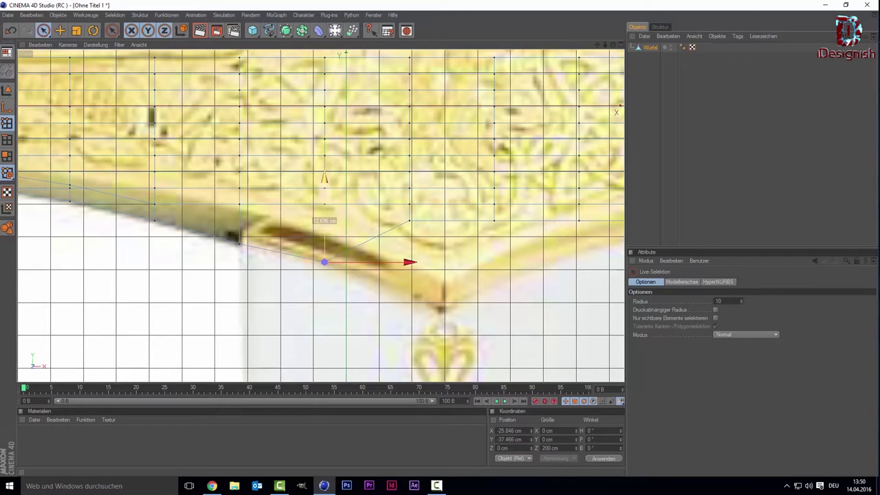
left_click_drag(324, 261, 324, 261)
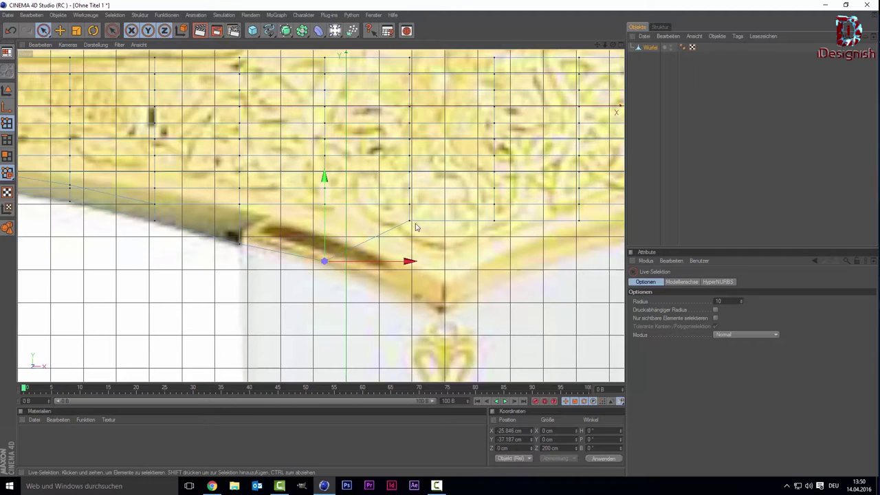
left_click(410, 222)
mouse_move(410, 205)
left_mouse_down()
mouse_move(409, 273)
mouse_move(437, 274)
mouse_move(439, 298)
mouse_move(439, 289)
left_mouse_up()
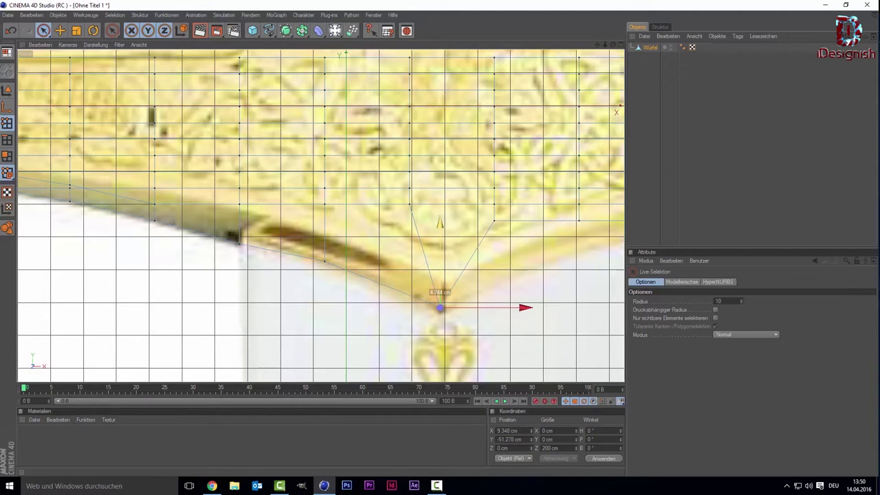
left_click_drag(470, 318, 471, 313)
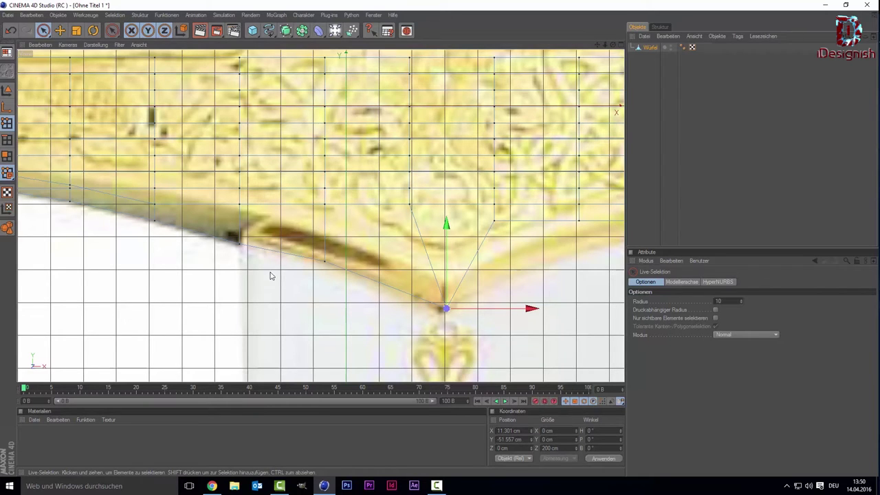
Add a point on the sloping lower edge with Punkt hinzufügen and adjust its height
right_click(287, 257)
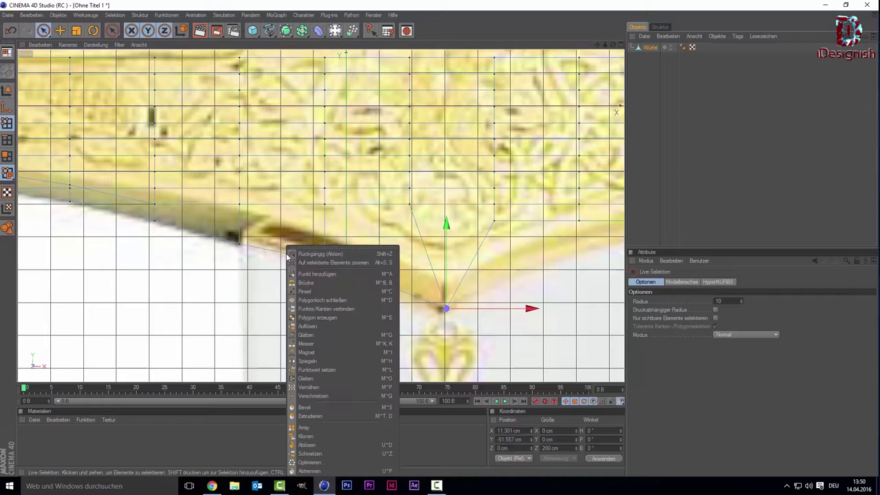
left_click(317, 273)
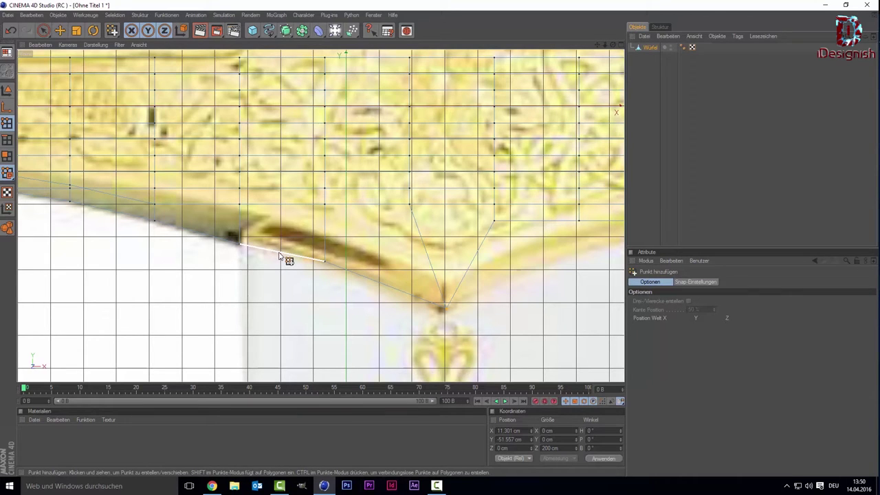
left_click(283, 259)
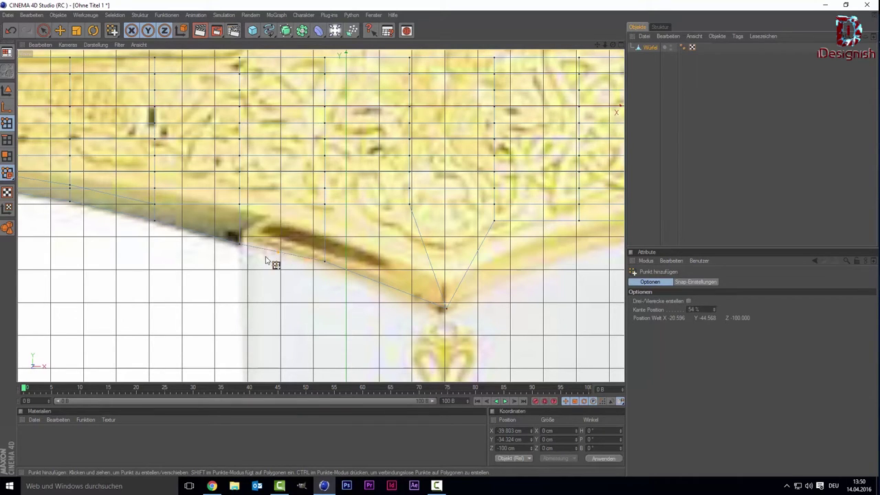
key("space")
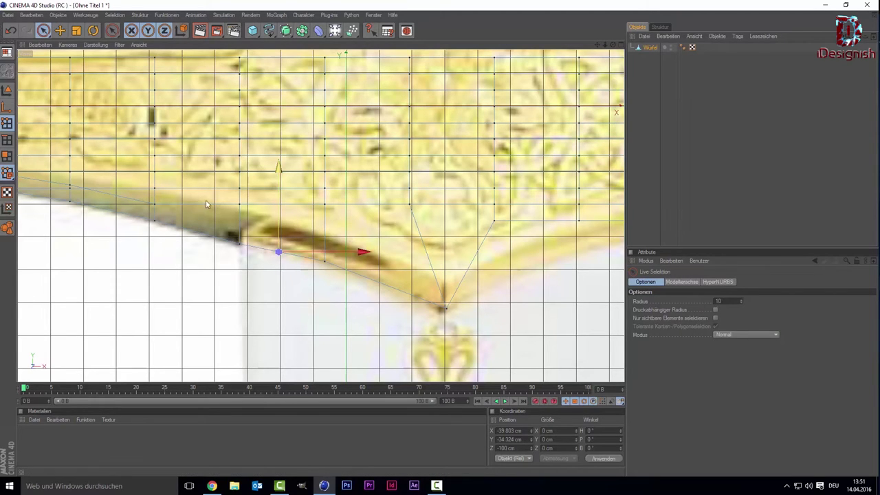
left_click_drag(277, 224, 278, 218)
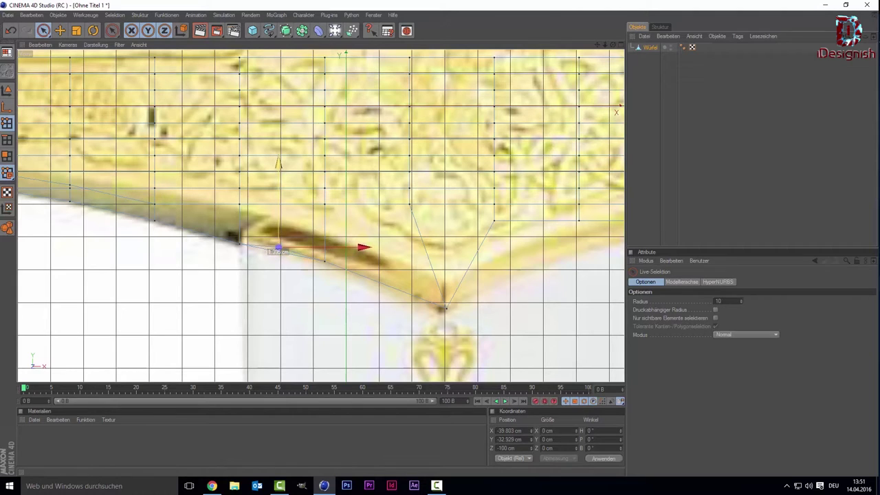
left_click_drag(278, 249, 278, 251)
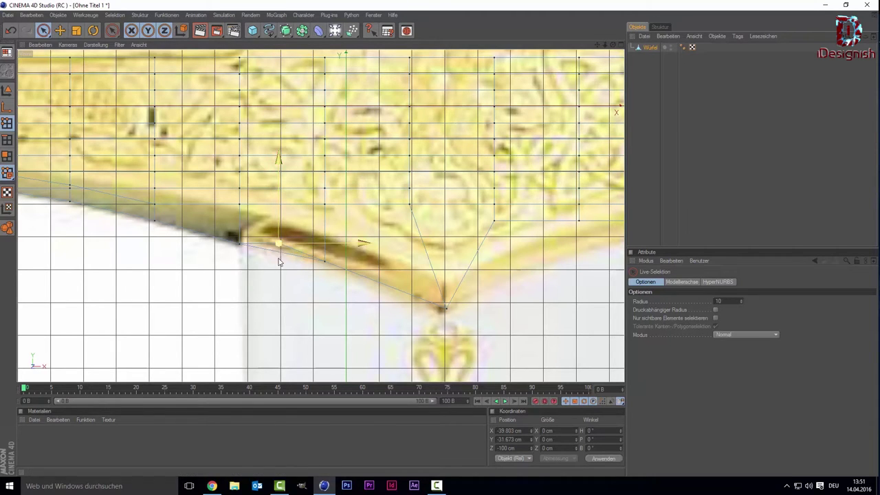
Add a second edge point, fit it and the corner to the outline, and set the tip to X 10.464 cm
right_click(279, 259)
left_click(310, 274)
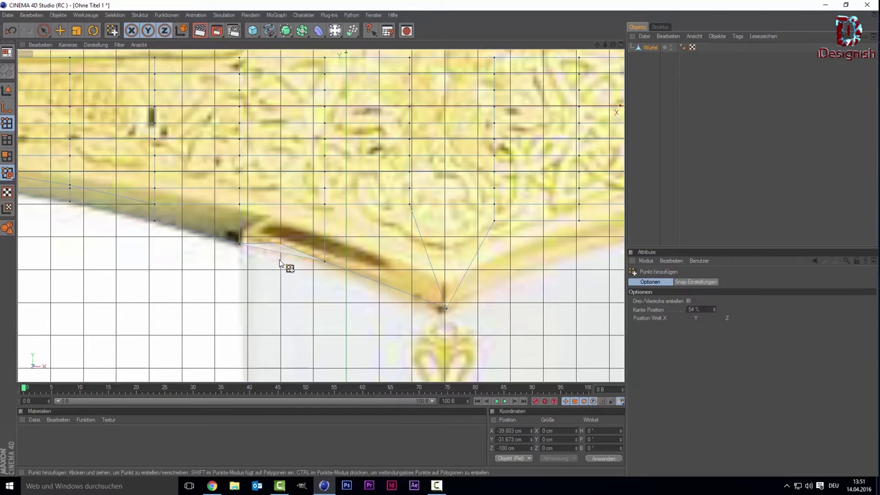
left_click(279, 253)
key("space")
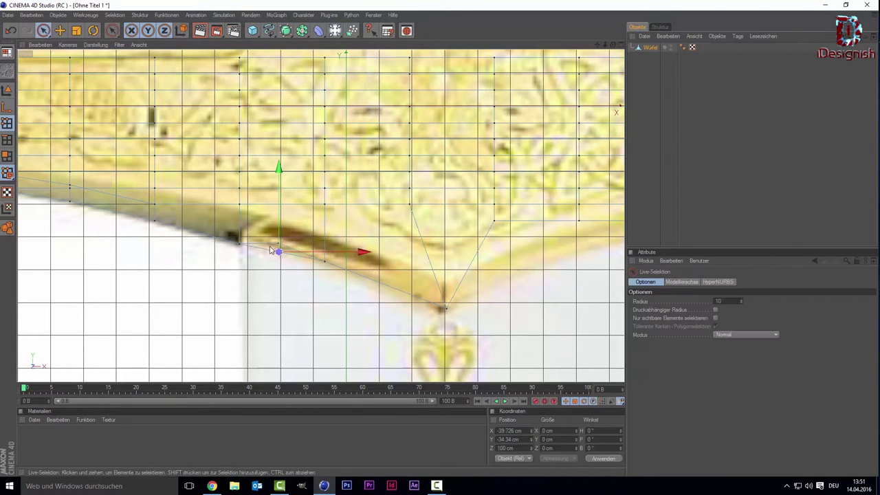
left_click_drag(278, 252, 278, 244)
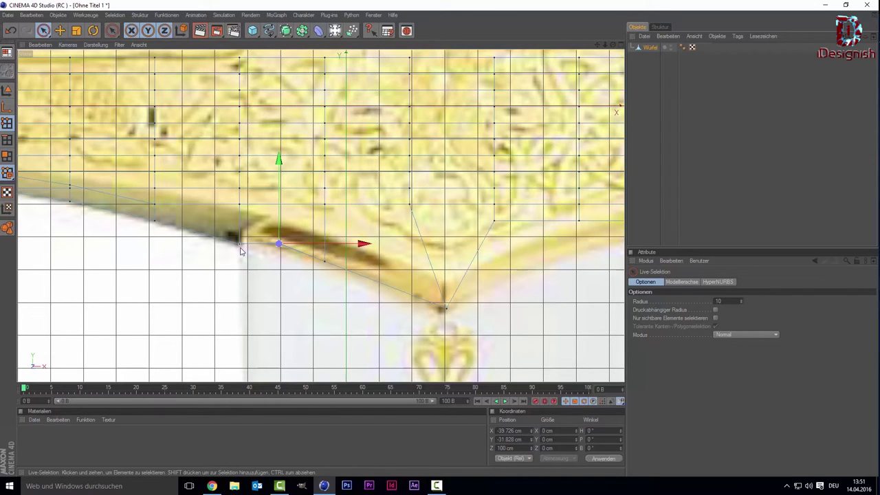
left_click(239, 244)
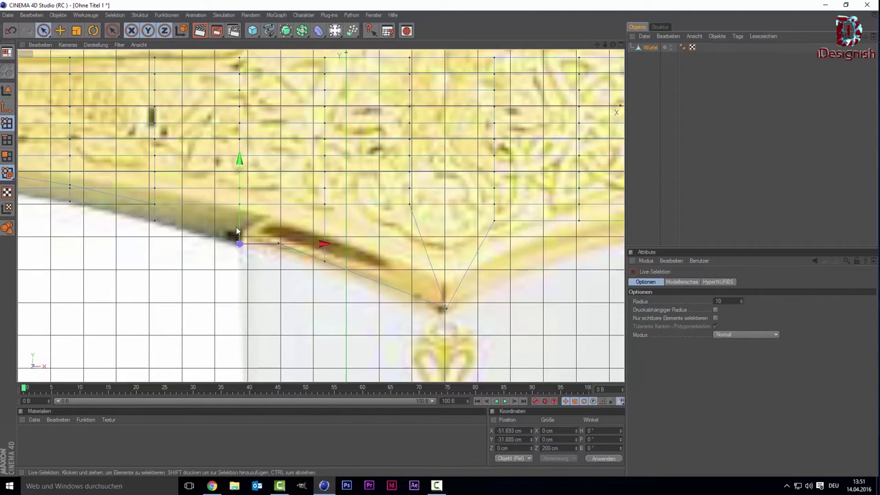
left_click_drag(239, 225, 239, 222)
left_click(444, 308)
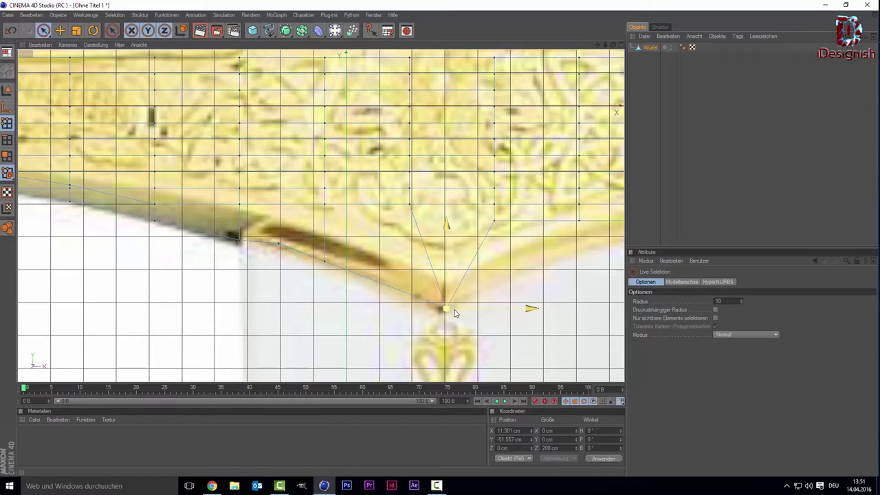
left_click_drag(444, 308, 442, 308)
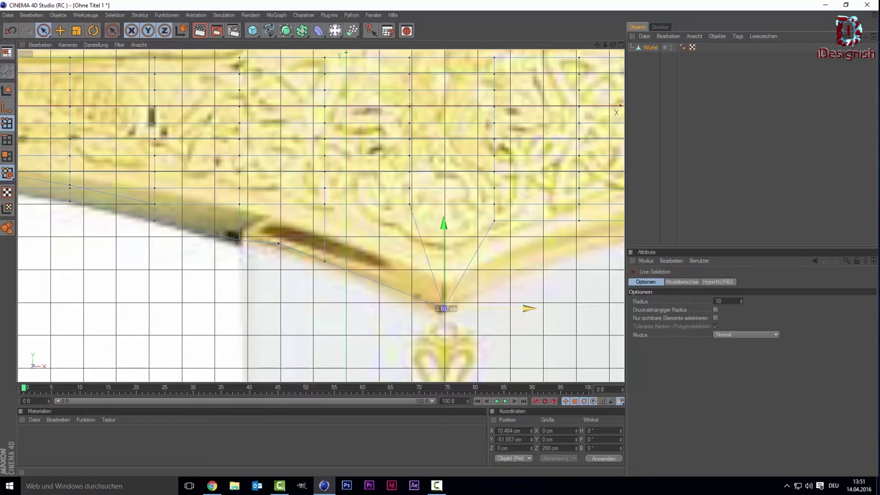
Insert a new point on the crossguard's lower edge beside the central tip with Punkt hinzufügen
right_click(389, 297)
left_click(416, 274)
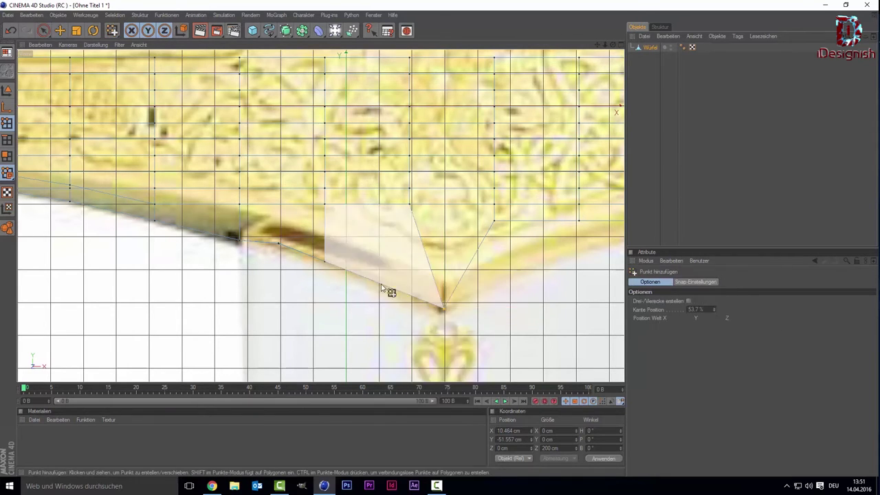
left_click(382, 280)
key("space")
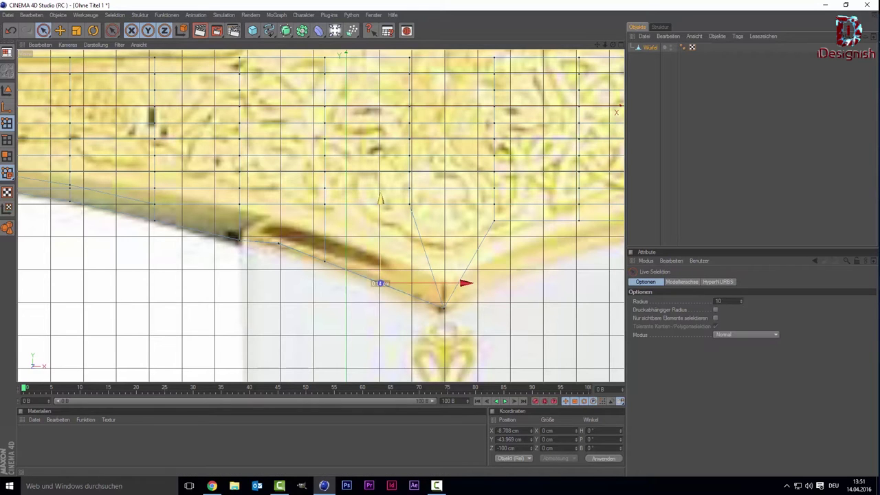
right_click(382, 291)
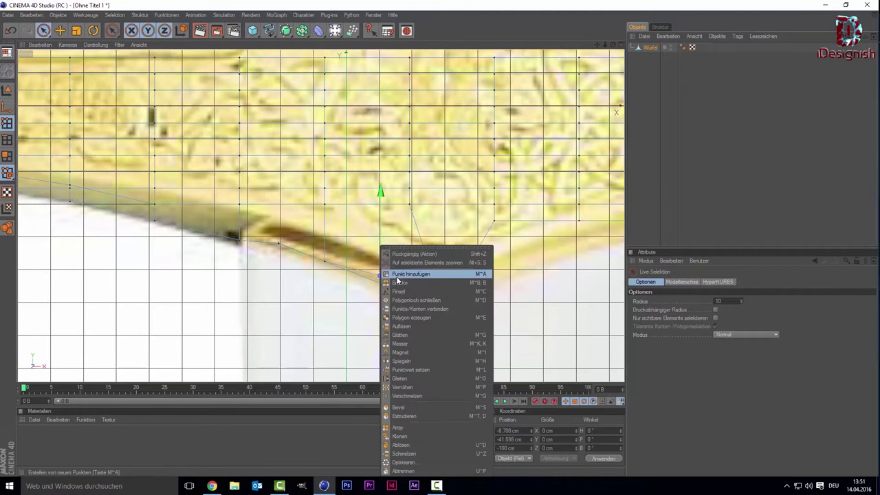
left_click(390, 275)
left_click(382, 284)
key("space")
Select the newly added edge point and a neighbouring lower-edge point
left_click(374, 279)
left_click(376, 280)
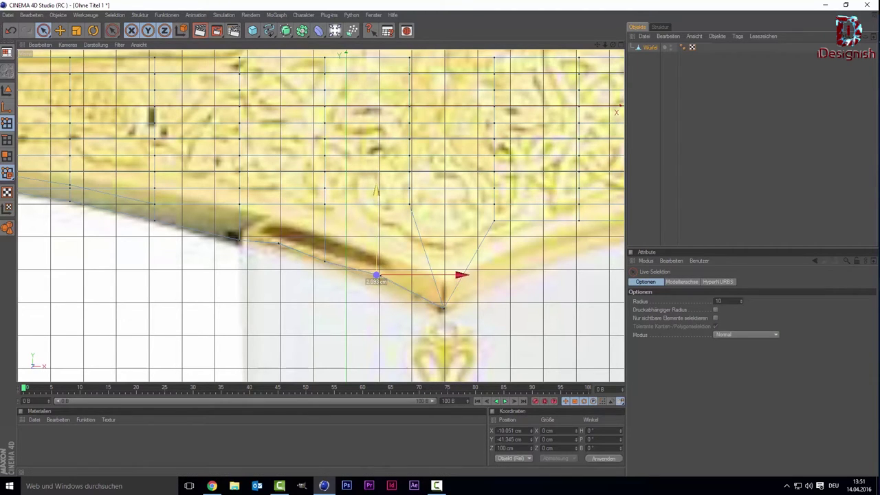
left_click(326, 261)
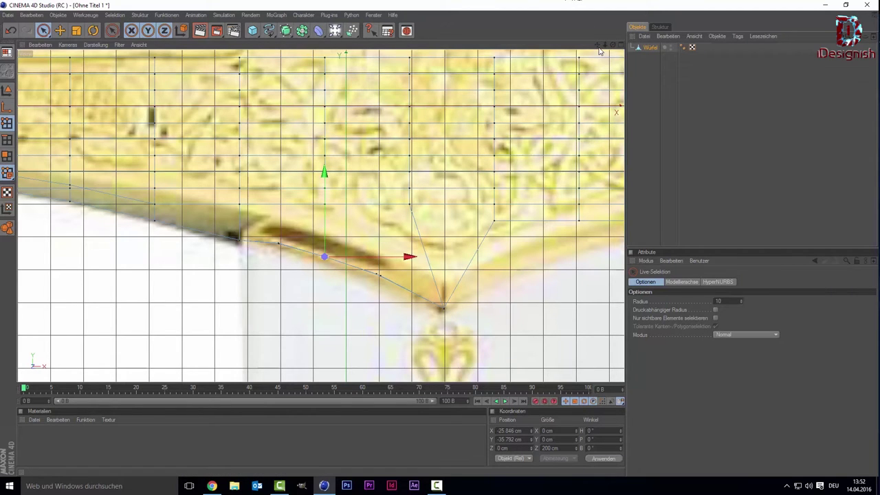
Pull the three lower-edge points right of the tip down and left onto the guard's curved underside
left_click_drag(595, 45, 329, 227)
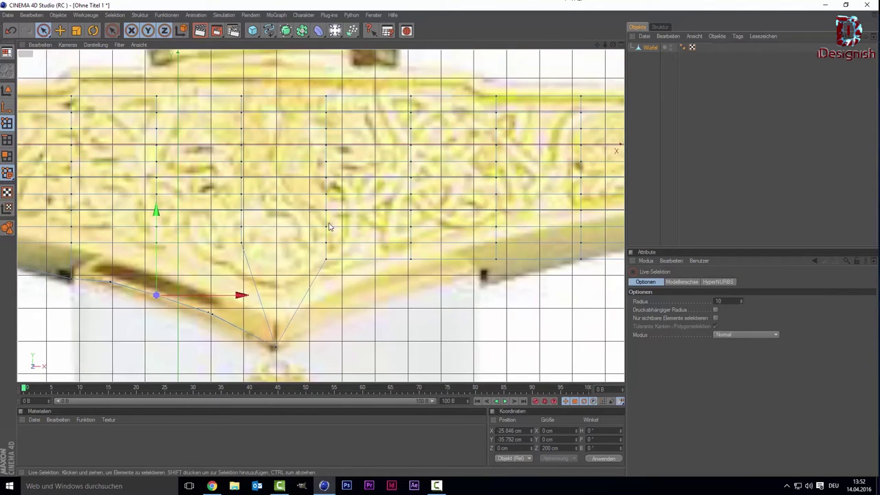
left_click(326, 259)
left_click_drag(326, 175, 326, 234)
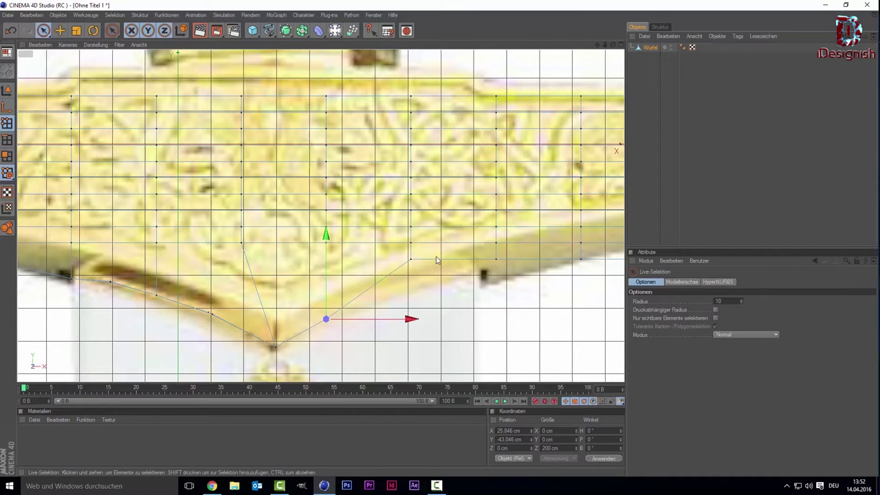
left_click(410, 259)
left_click_drag(411, 241, 412, 268)
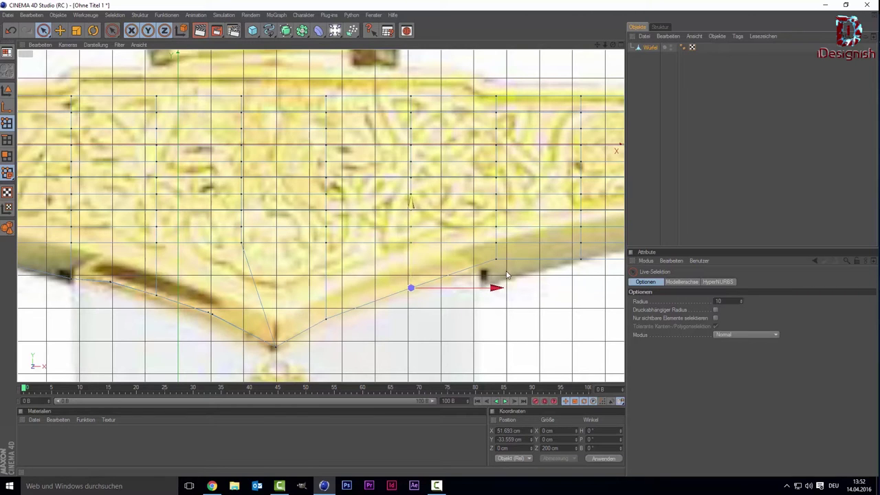
left_click(496, 260)
left_click_drag(509, 258, 469, 250)
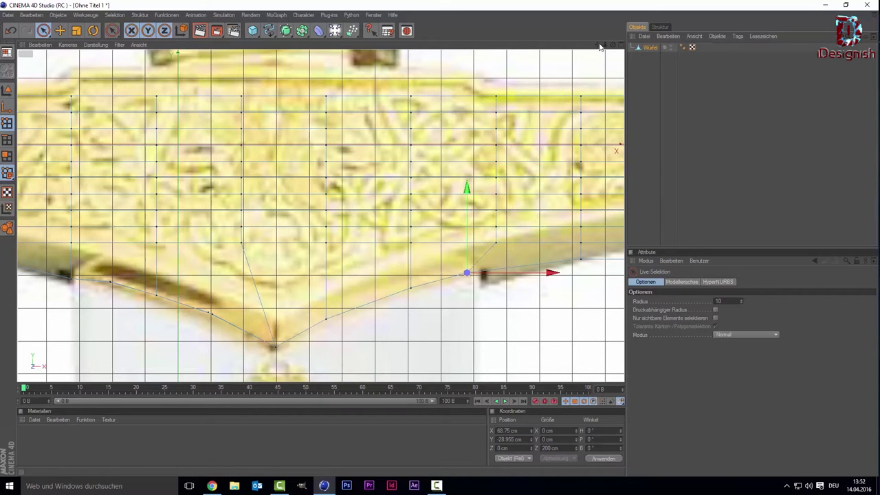
Slide the next lower-edge points further out left and down onto the guard's outline
left_click_drag(600, 48, 442, 246)
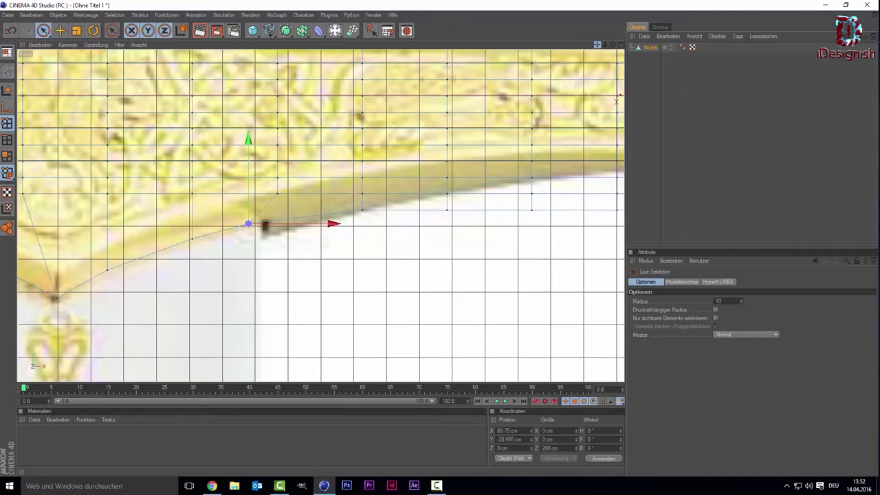
left_click(369, 224)
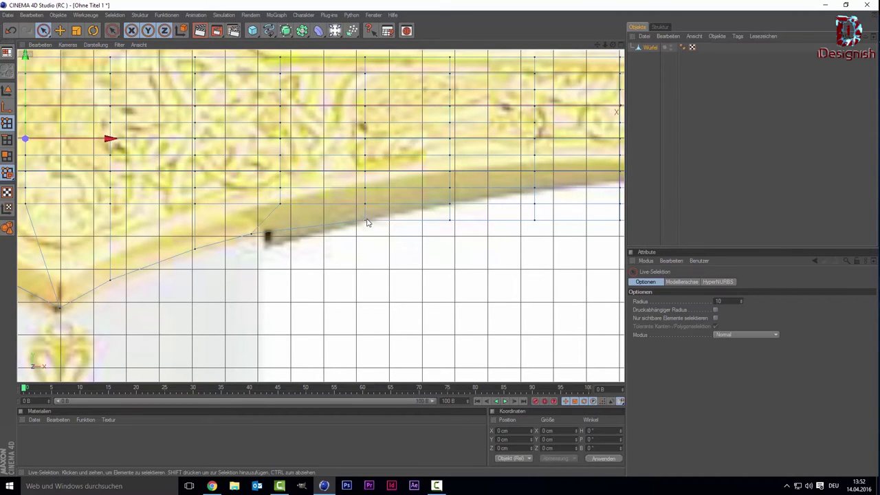
scroll(371, 219, "down", 2)
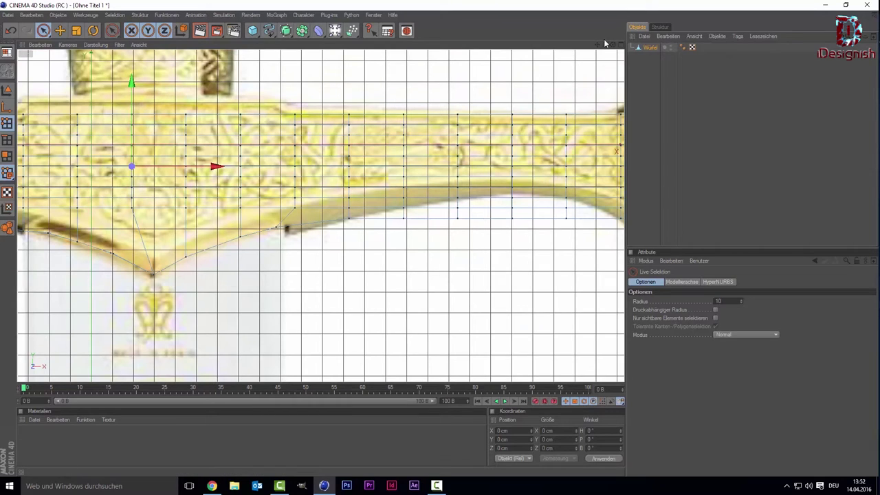
left_click_drag(600, 47, 681, 33)
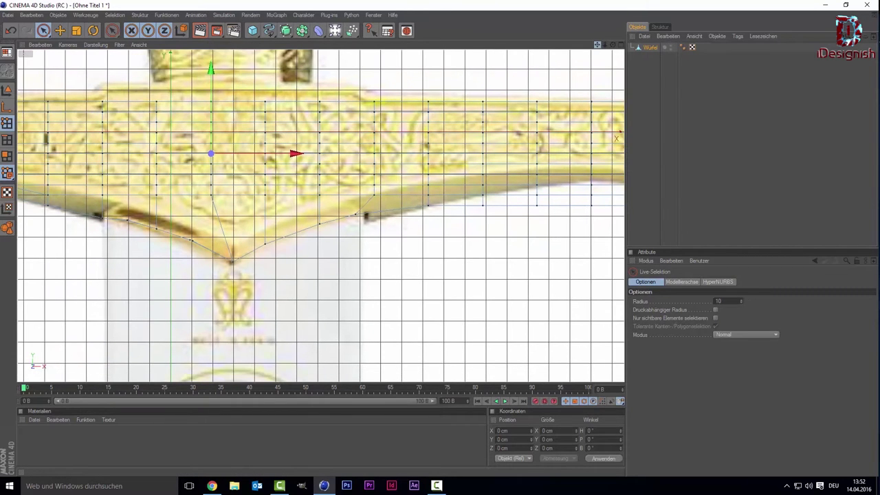
scroll(476, 158, "up", 2)
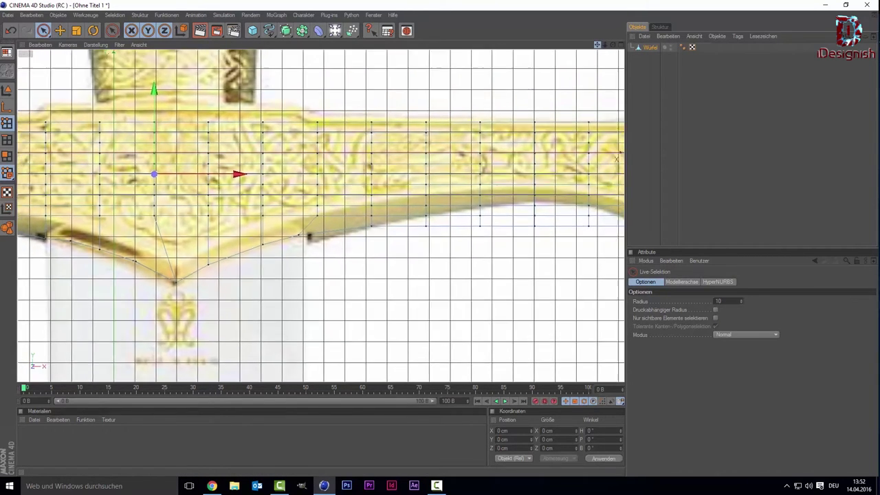
scroll(393, 249, "up", 2)
left_click(393, 241)
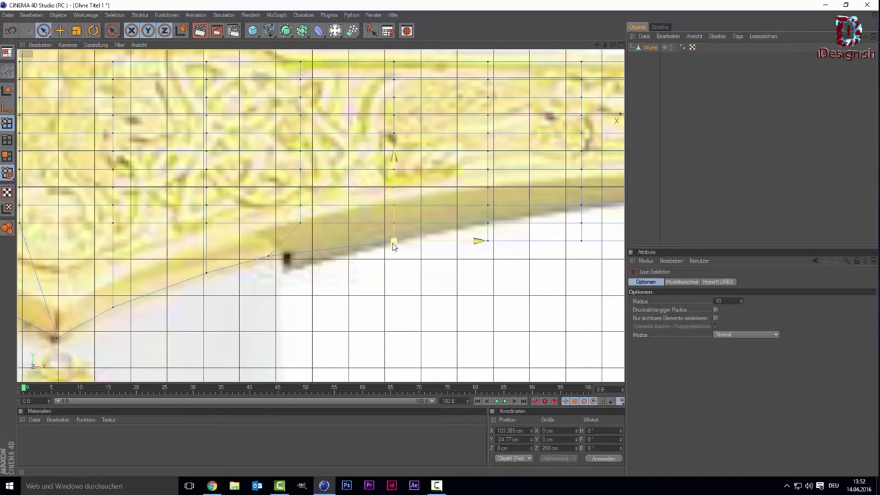
mouse_move(477, 240)
left_mouse_down()
mouse_move(368, 241)
mouse_move(381, 240)
left_mouse_up()
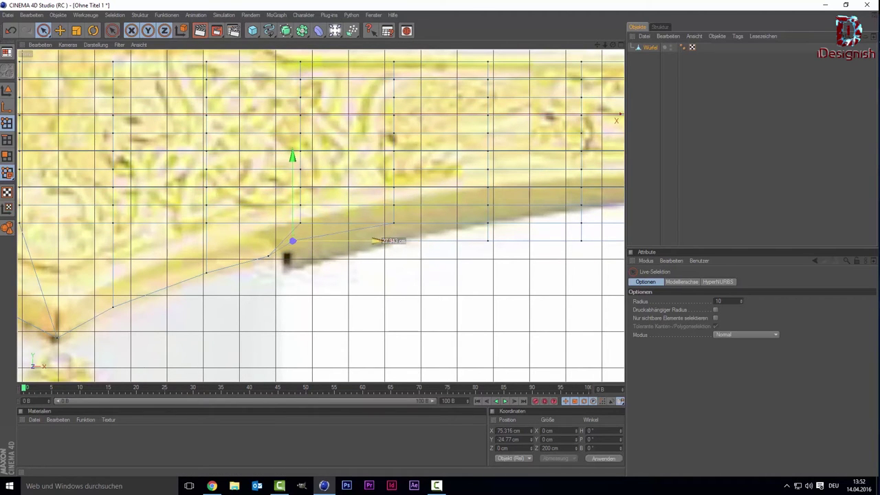
left_click_drag(293, 231, 293, 267)
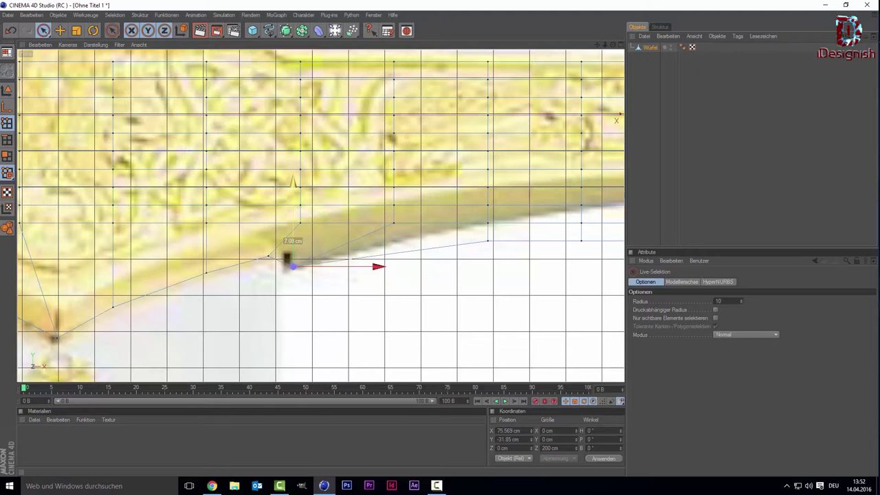
left_click(393, 225)
left_click_drag(393, 209, 393, 224)
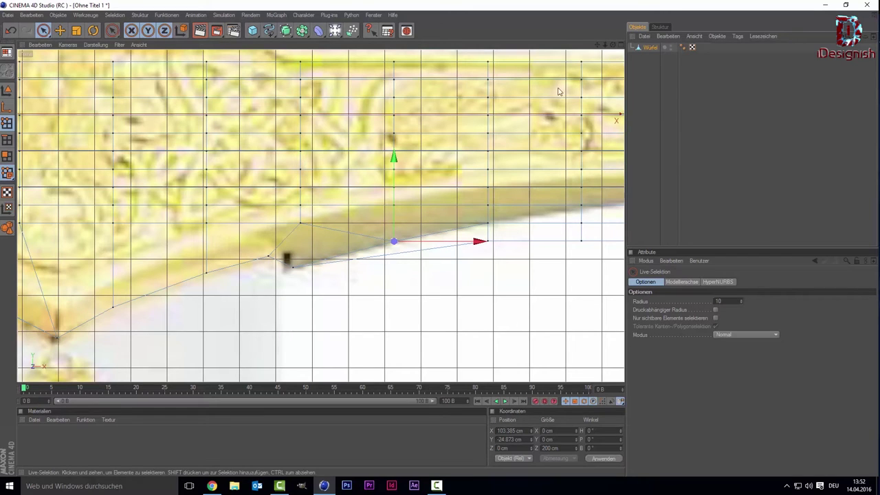
left_click(498, 264)
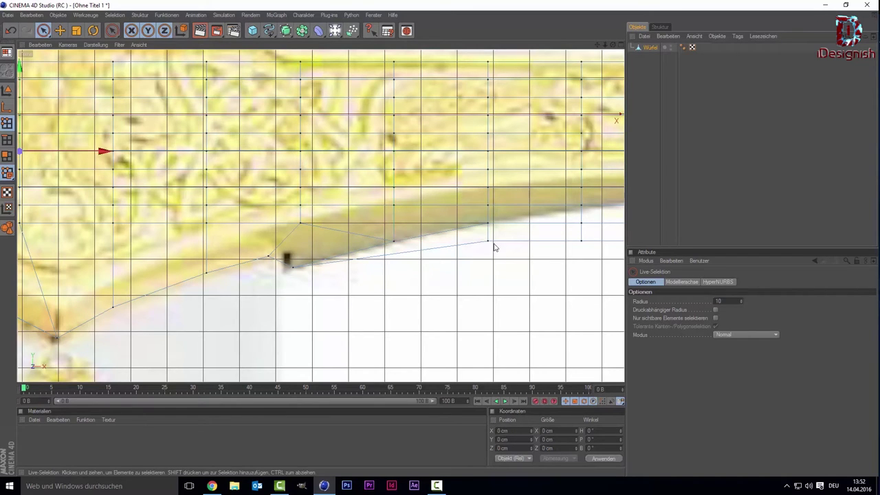
Raise the outer lower-edge points to about Y −12.81 cm and −7.425 cm along the upward curve
left_click(488, 241)
left_click_drag(488, 199, 488, 181)
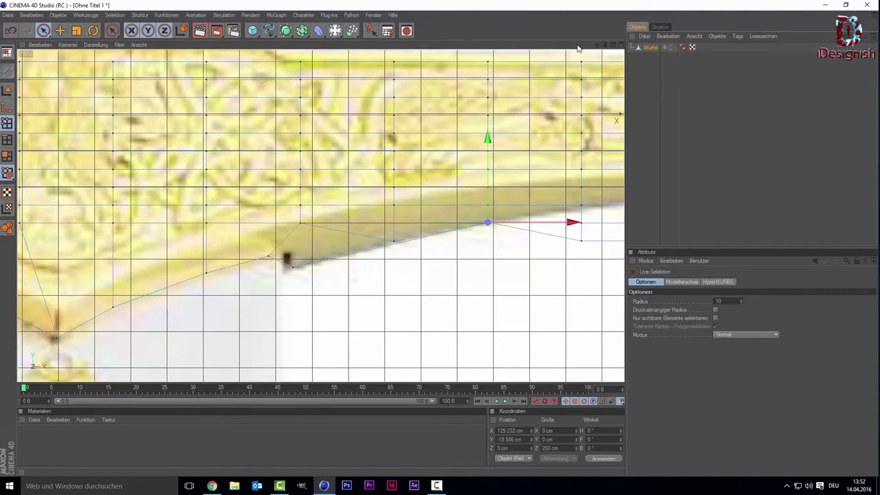
left_click_drag(597, 44, 403, 70)
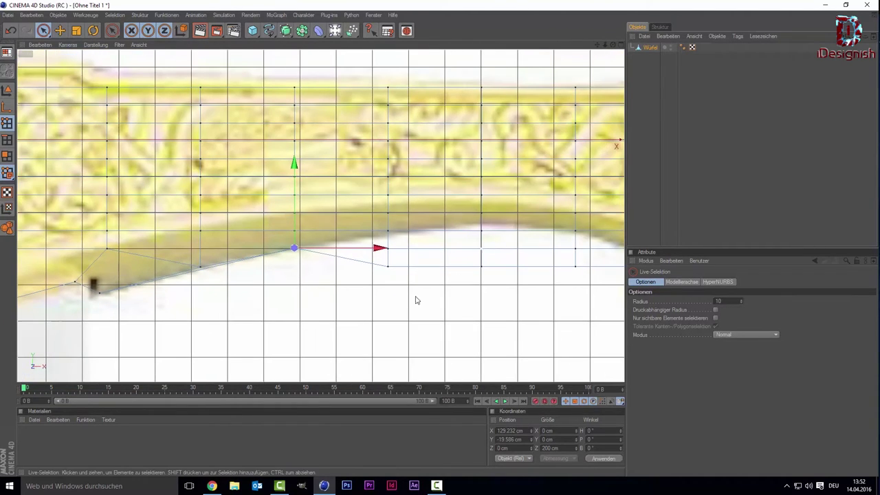
left_click(388, 266)
left_click_drag(387, 181, 388, 139)
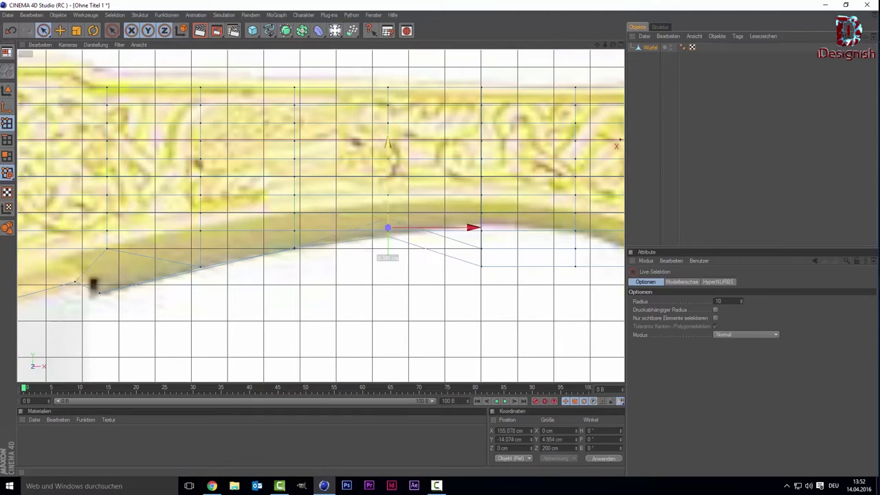
left_click(481, 248)
left_click_drag(481, 227, 481, 185)
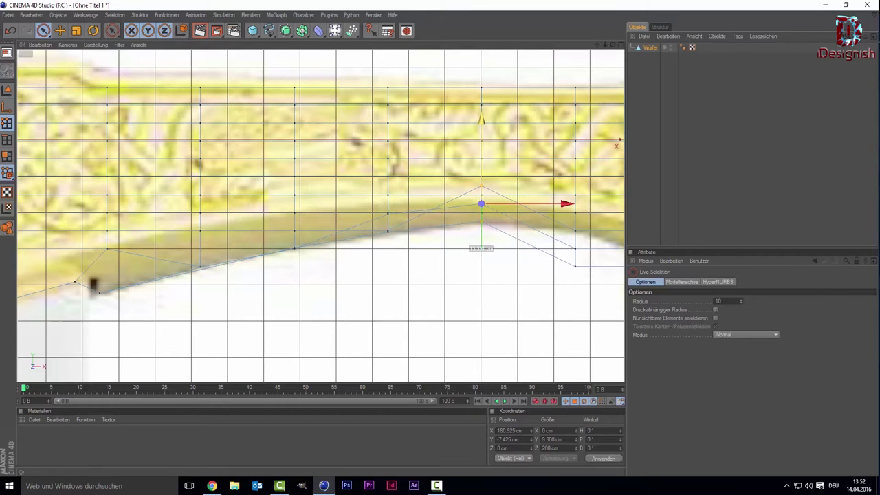
left_click_drag(605, 45, 396, 55)
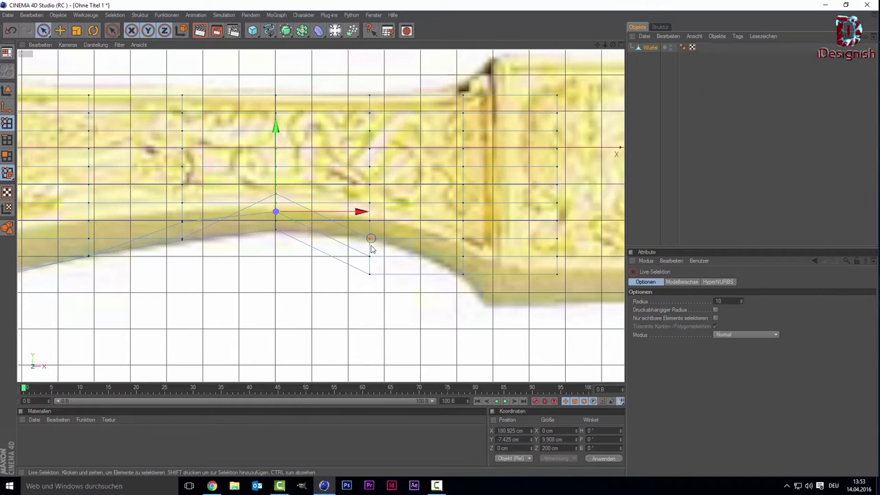
Lift the last lower-edge point near the guard's right end to Y −11.293 cm, then zoom out to check
left_click(372, 291)
left_click_drag(370, 273, 369, 225)
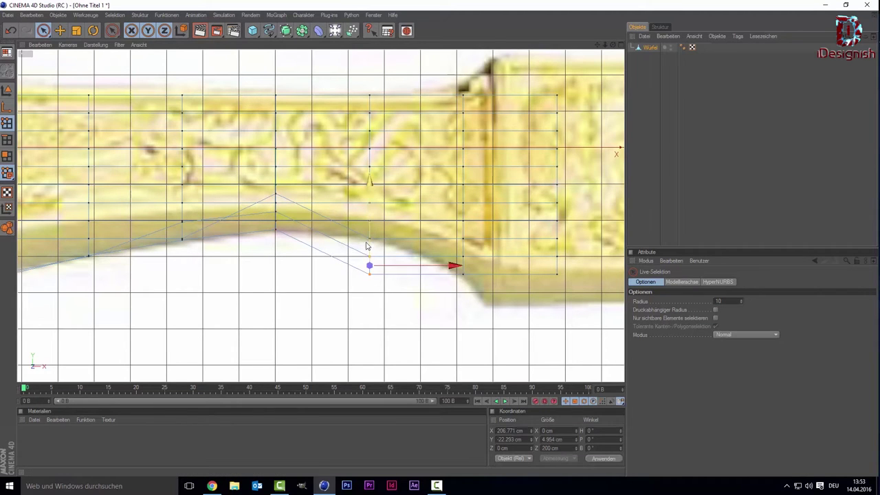
scroll(426, 258, "down", 2)
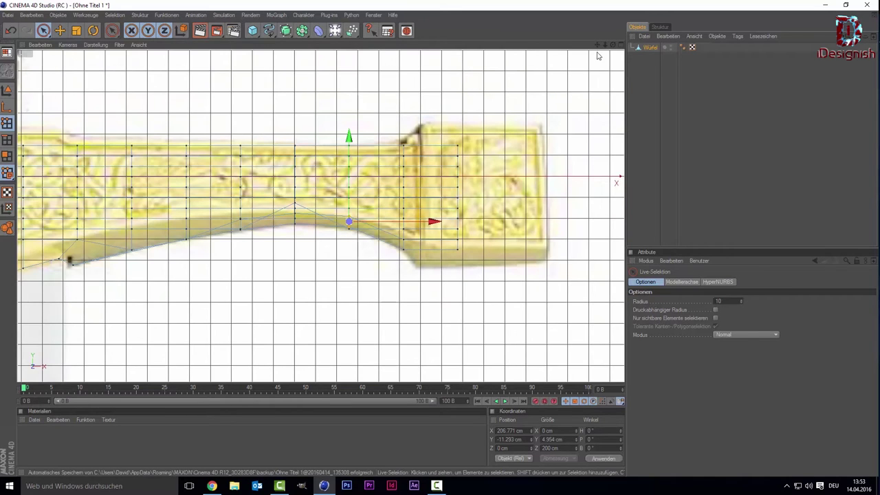
mouse_move(598, 46)
left_mouse_down()
mouse_move(595, 55)
mouse_move(268, 7)
left_mouse_up()
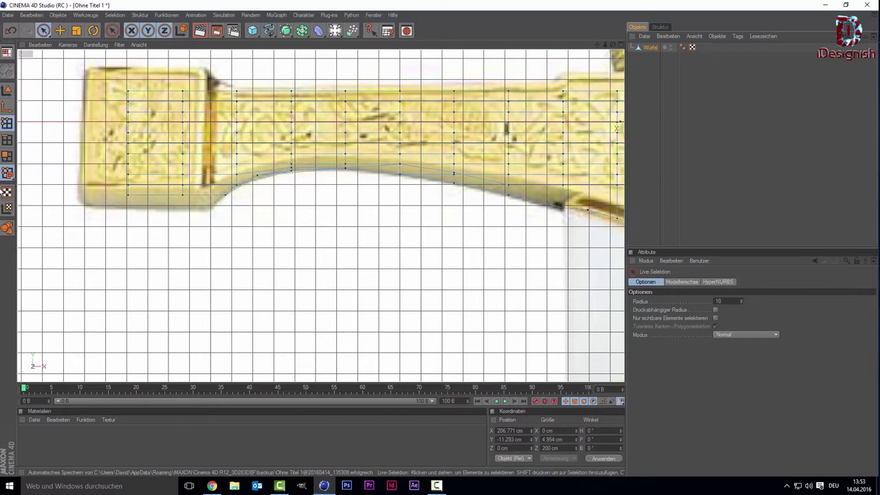
scroll(81, 211, "up", 2)
scroll(96, 205, "up", 1)
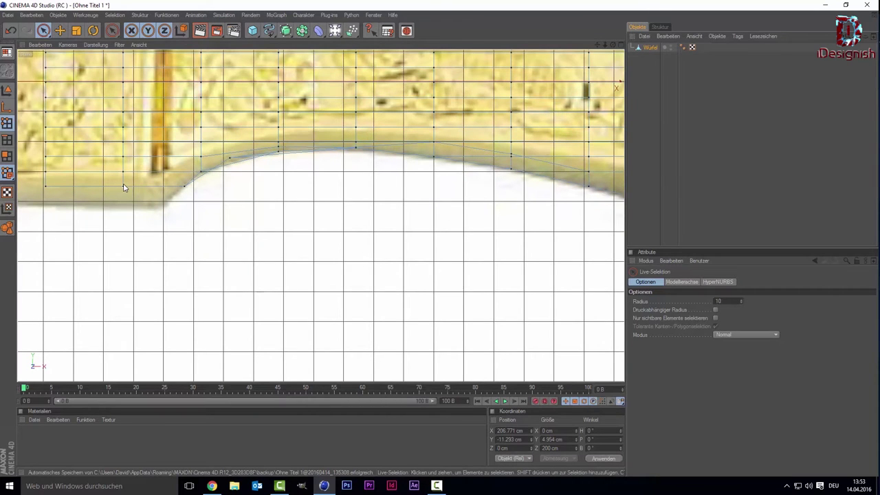
scroll(187, 180, "down", 2)
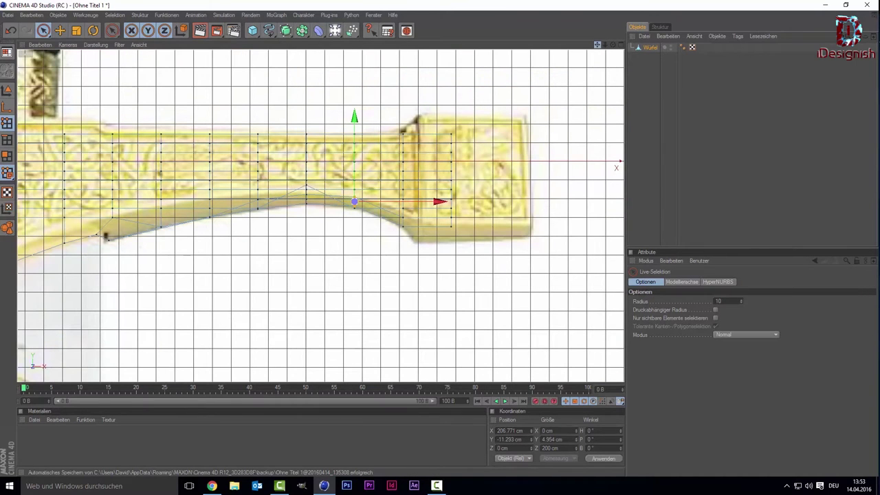
Orbit the maximised perspective view to a low front angle and render a preview of the crossguard
middle_click(413, 234)
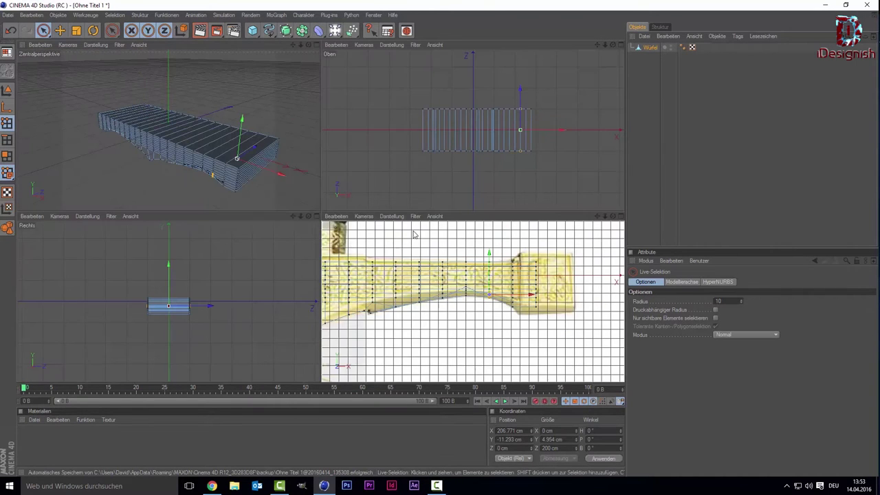
middle_click(283, 208)
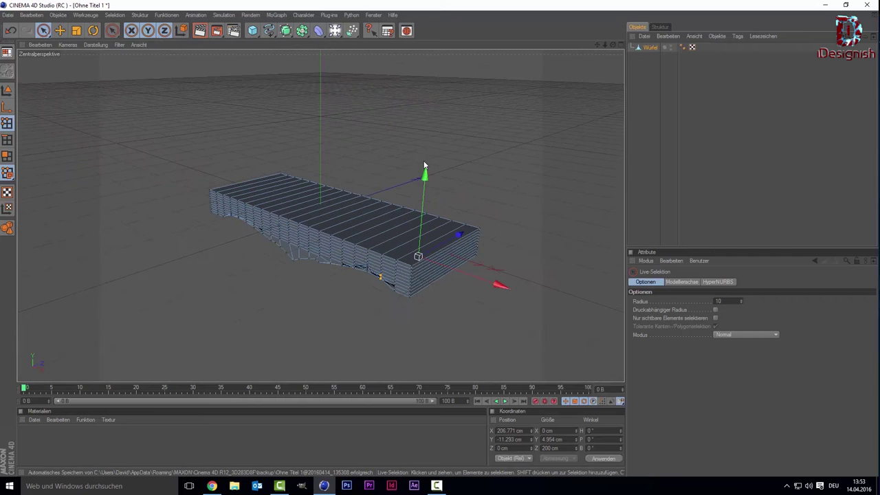
left_click_drag(612, 43, 612, 21)
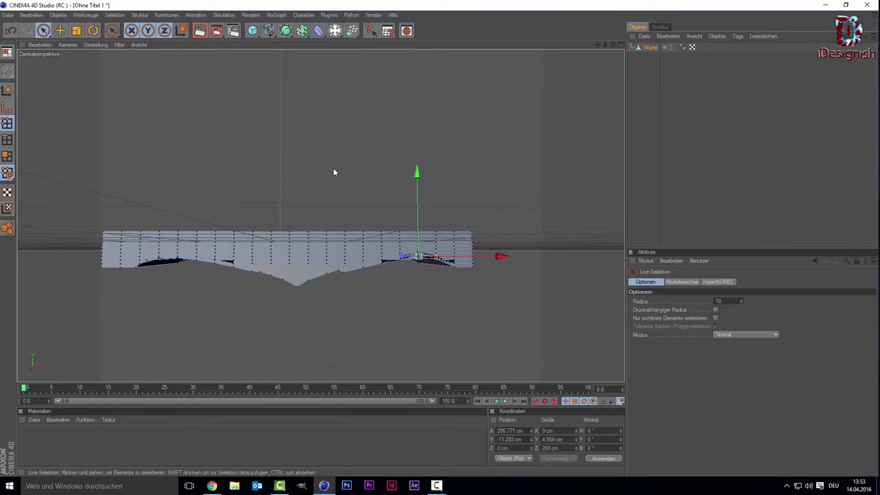
scroll(334, 174, "up", 2)
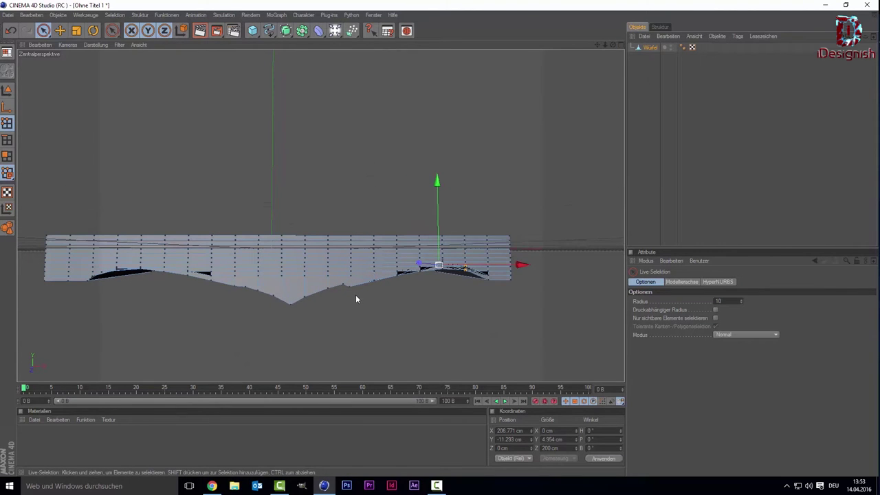
scroll(354, 293, "up", 2)
scroll(354, 294, "down", 1)
scroll(355, 294, "down", 1)
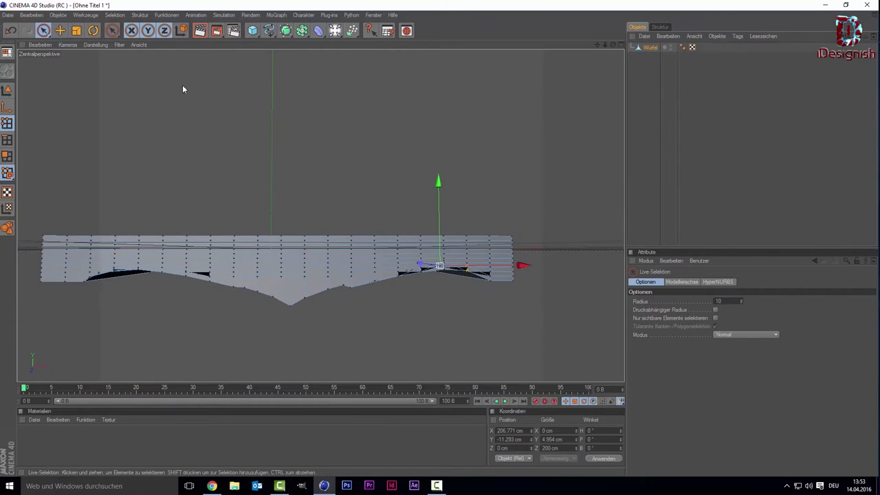
left_click(199, 30)
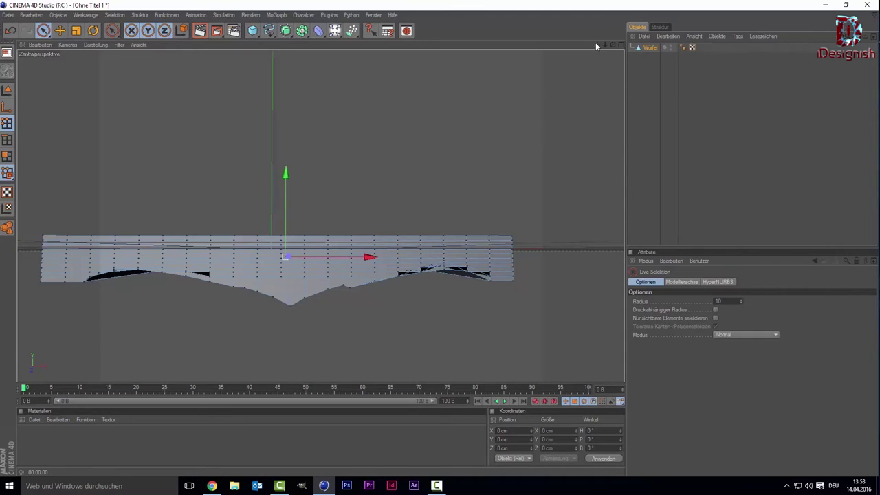
left_click_drag(595, 42, 442, 106)
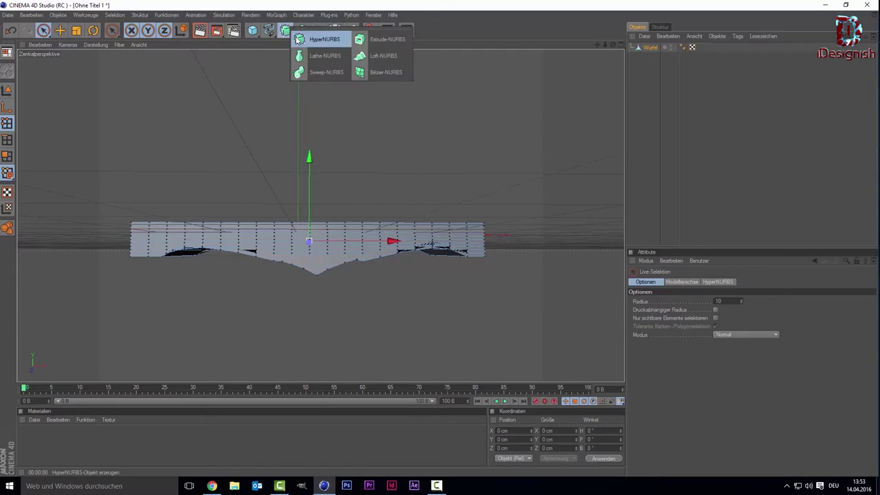
Add a HyperNURBS, parent the Würfel crossguard mesh under it, and reselect Würfel
left_click_drag(285, 30, 321, 37, "alt")
left_click(641, 57)
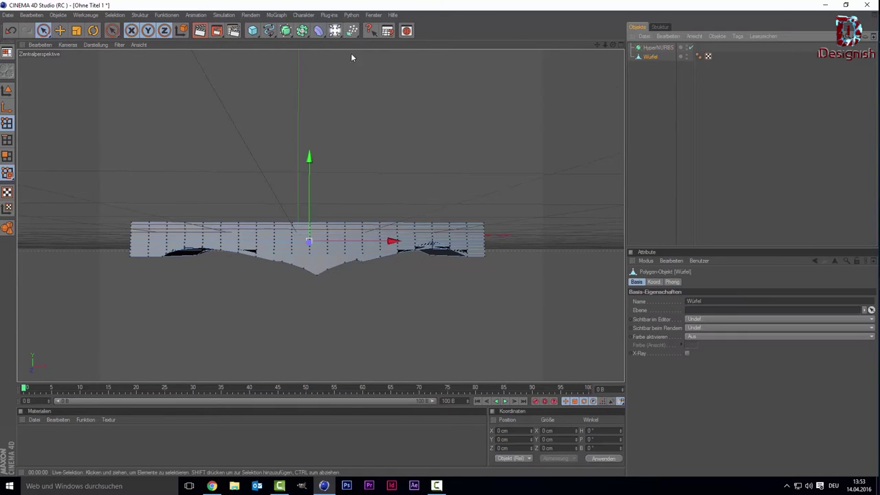
left_click(286, 32)
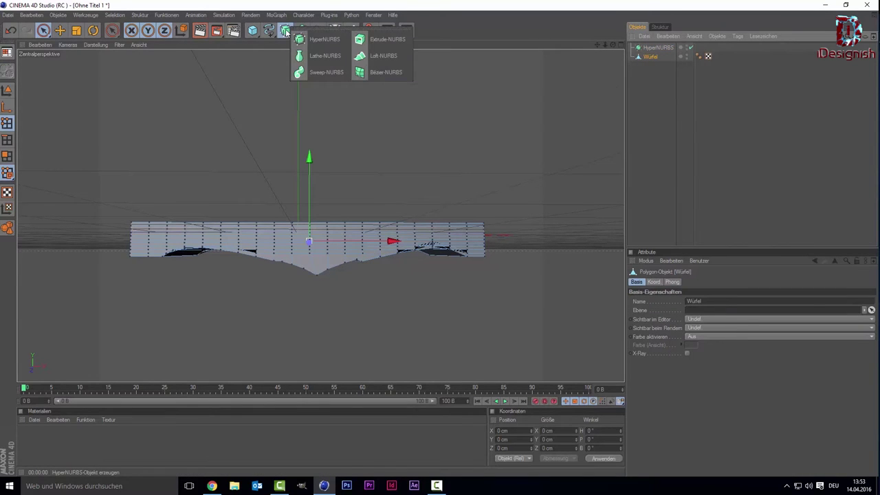
left_click(727, 91)
left_click(653, 96)
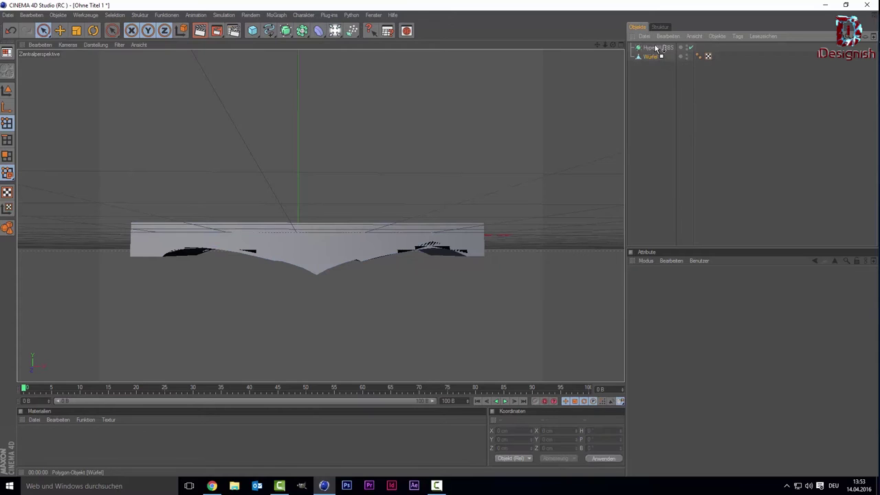
left_click_drag(656, 48, 657, 50)
left_click(661, 113)
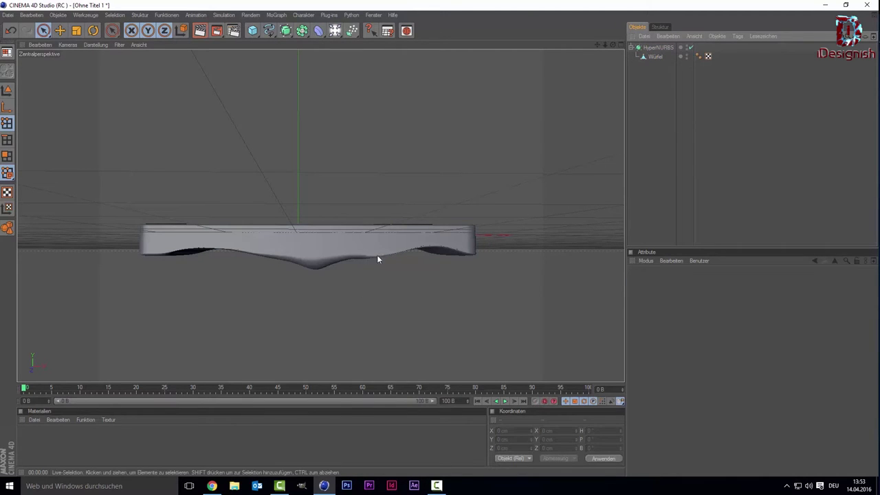
left_click(645, 57)
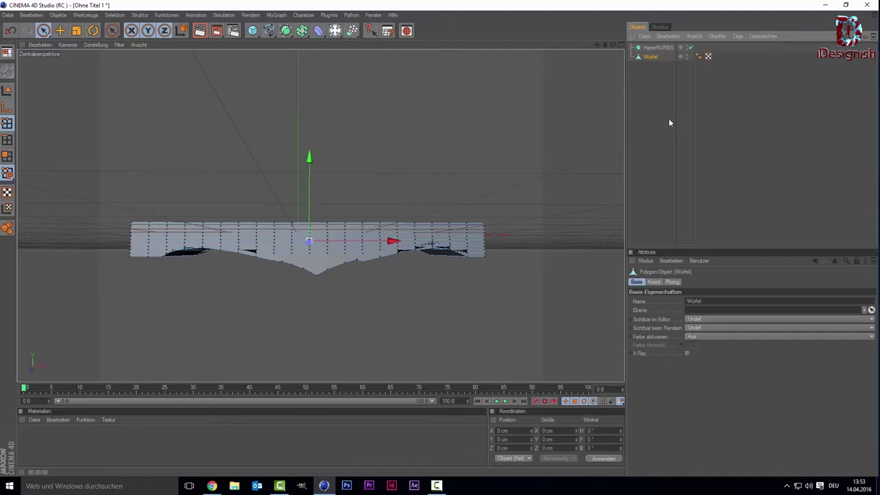
Maximise the front reference view and raise a right-side lower-edge point to follow the guard outline
middle_click(270, 262)
middle_click(414, 296)
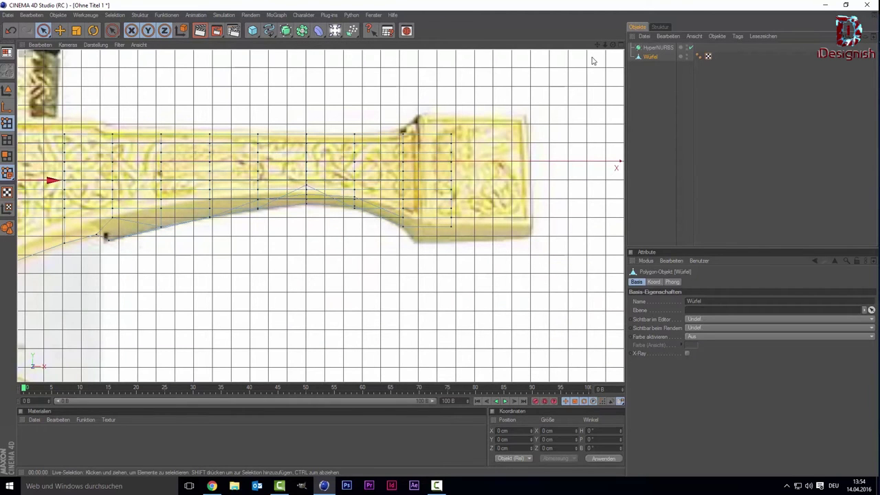
left_click_drag(597, 44, 366, 229)
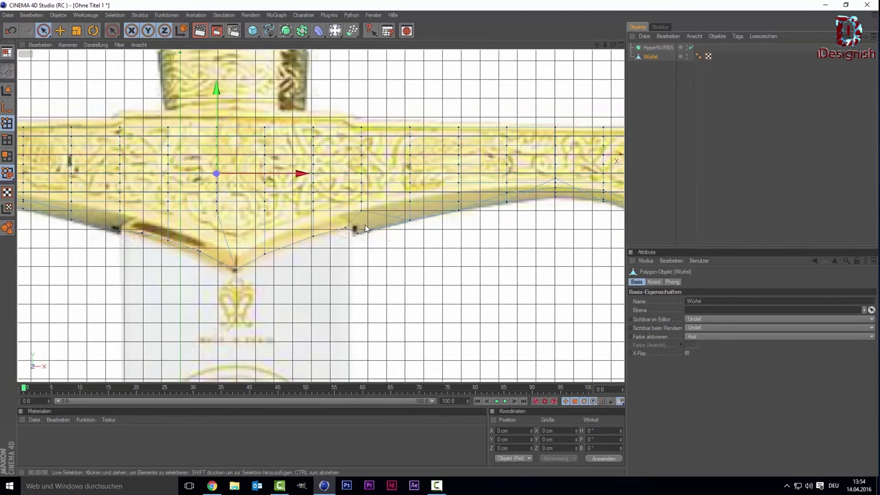
left_click(358, 232)
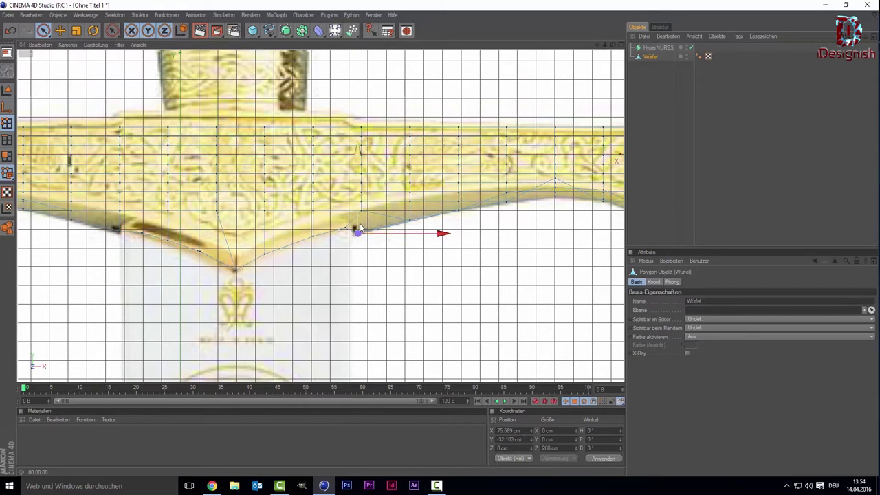
scroll(407, 251, "up", 2)
scroll(460, 252, "up", 2)
left_click(456, 223)
left_click(457, 223)
left_click_drag(458, 223, 465, 222)
Nudge another right-side point up onto the reference curve, then select a point on the left half
left_click(500, 239)
left_click(536, 208)
left_click_drag(536, 208, 536, 204)
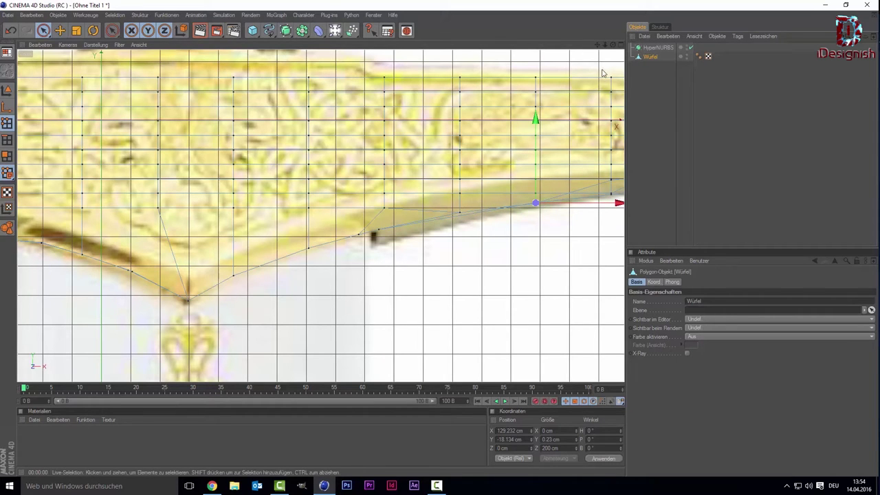
left_click_drag(598, 45, 413, 45)
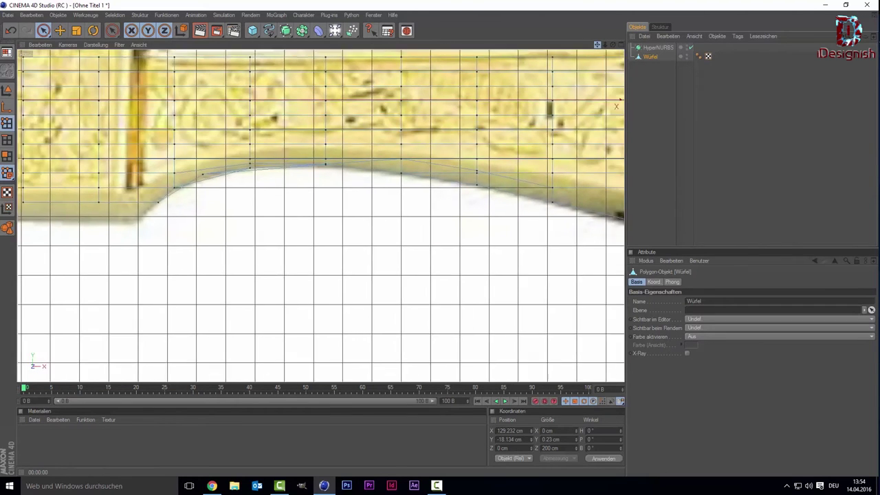
left_click_drag(596, 45, 588, 51)
left_click(410, 229)
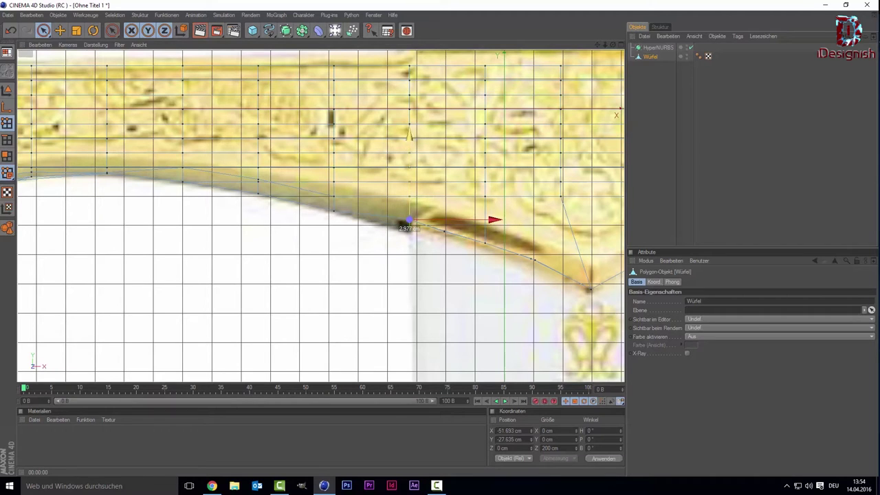
Raise a point on the crossguard's left lower edge to follow the reference curve
left_click(333, 207)
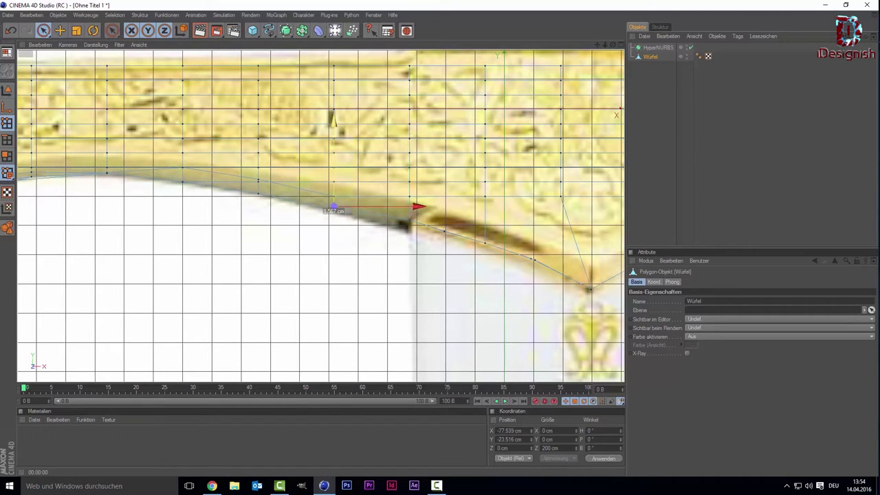
left_click(260, 188)
left_click_drag(261, 185, 259, 173)
scroll(323, 196, "down", 3)
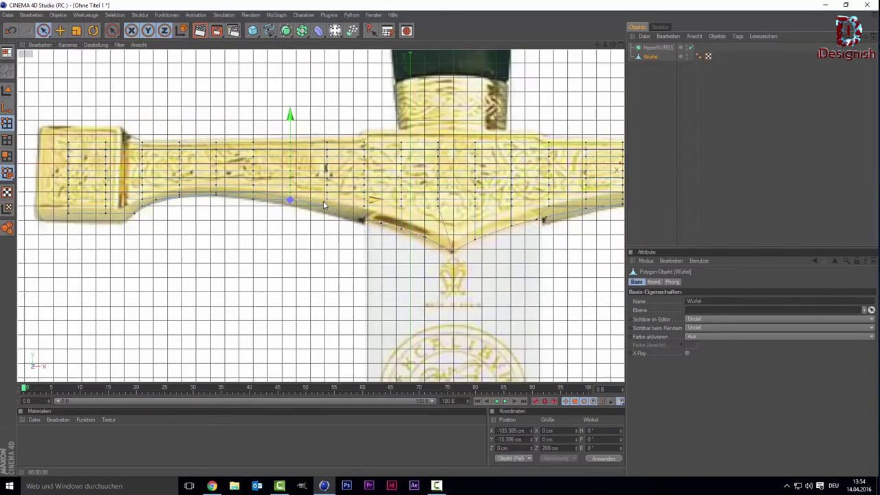
scroll(324, 205, "down", 2)
scroll(325, 205, "up", 3)
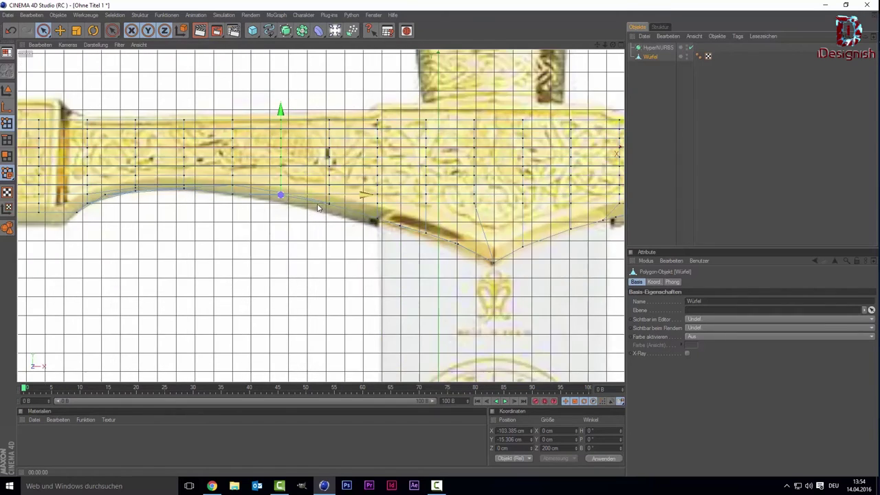
scroll(282, 211, "up", 2)
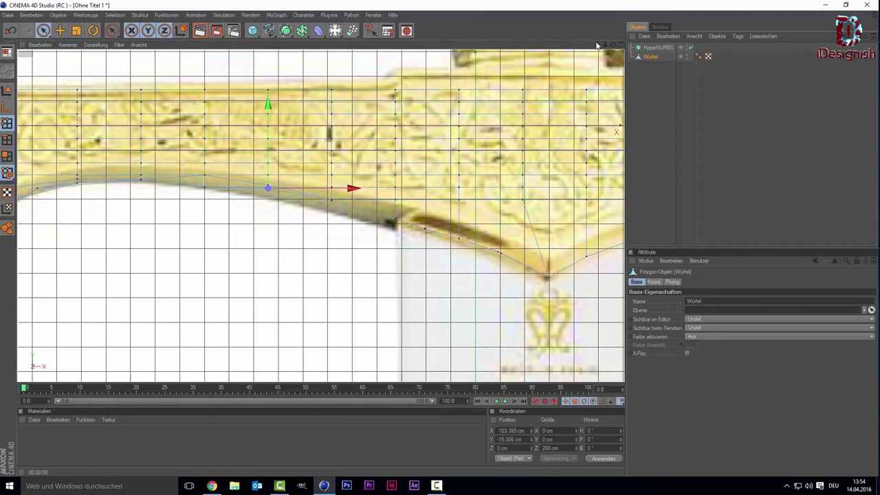
scroll(364, 202, "down", 2)
scroll(371, 193, "up", 3)
Even out the remaining left-edge points, e.g. X −180.925, Y −10.998 cm, then return to the perspective view
left_click_drag(378, 174, 378, 171)
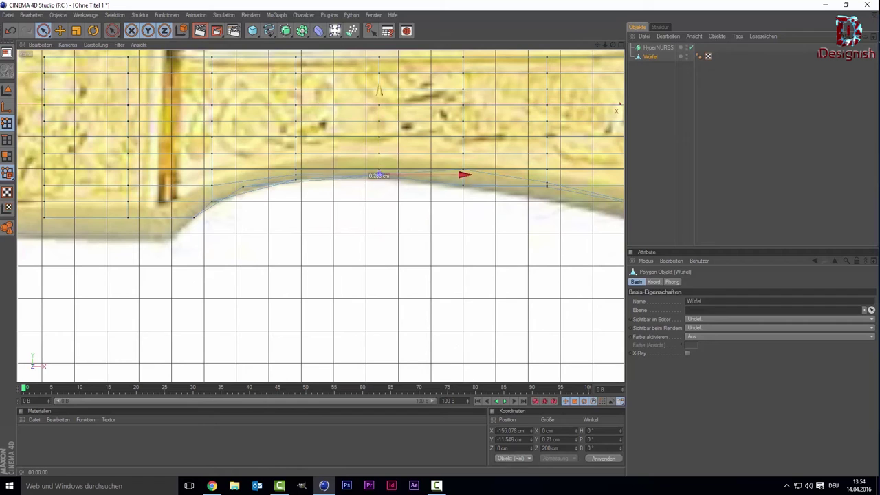
left_click(463, 175)
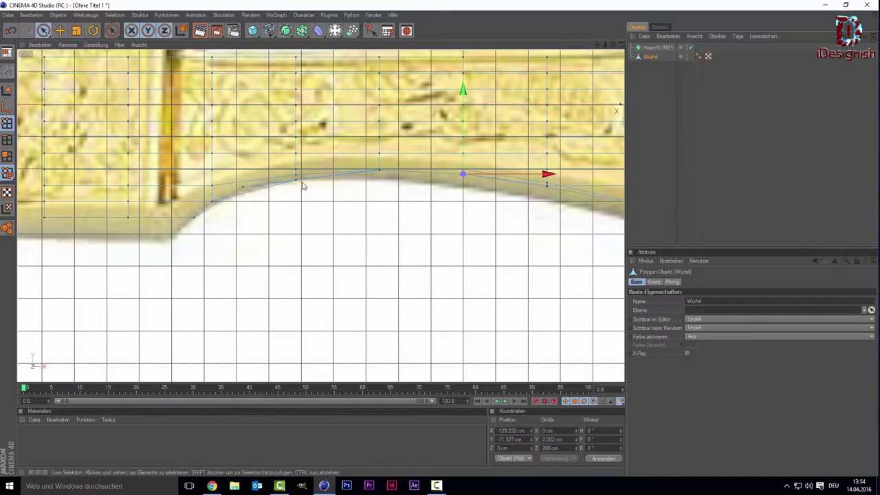
left_click_drag(296, 175, 283, 188)
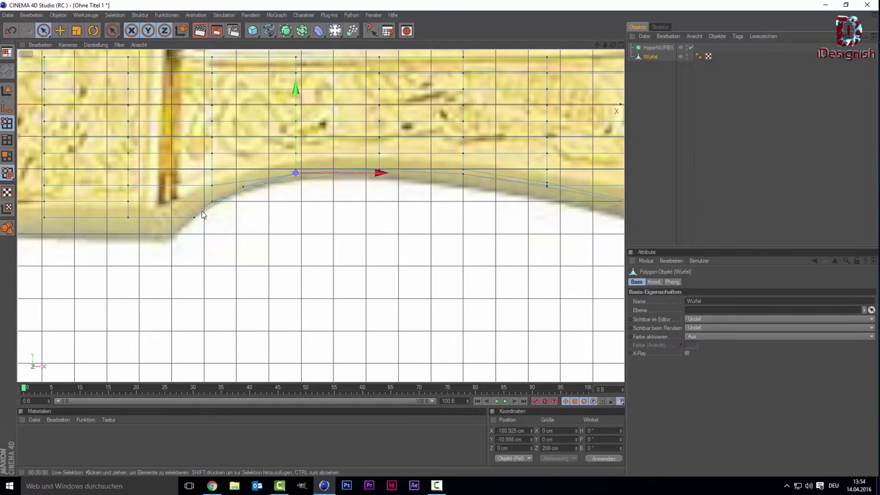
left_click(294, 210)
middle_click(299, 202)
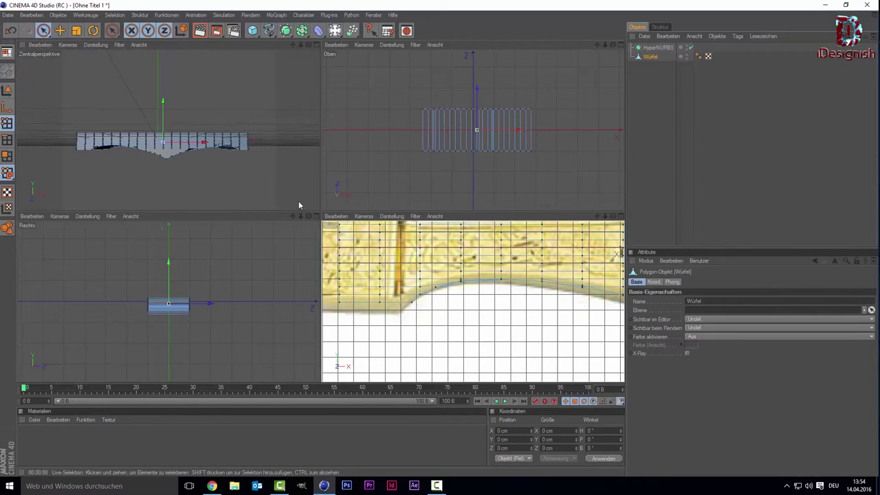
middle_click(297, 190)
left_click(734, 210)
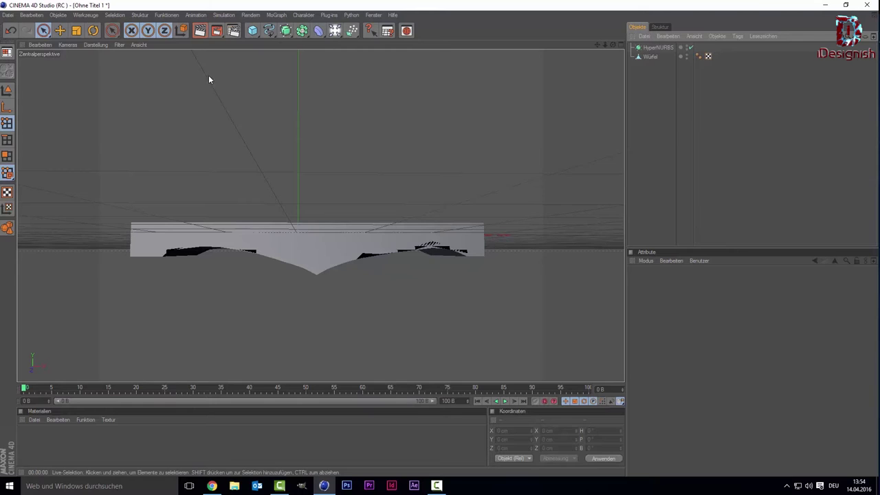
left_click(200, 31)
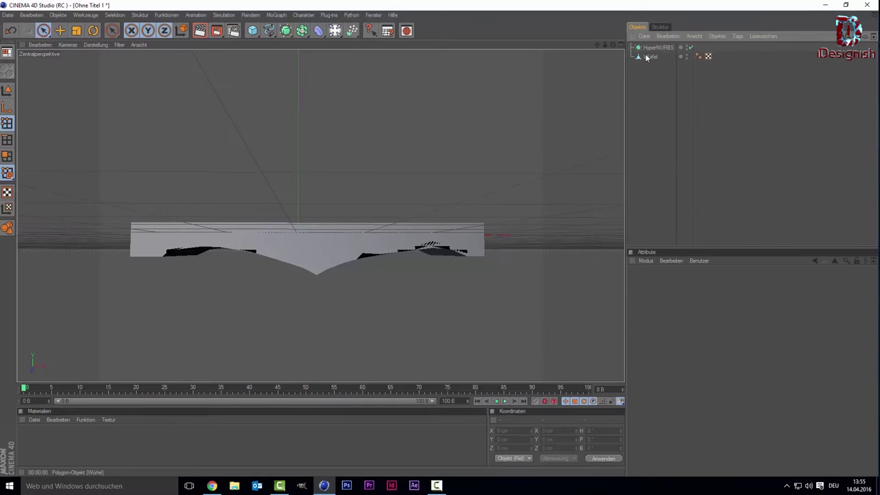
left_click(649, 57)
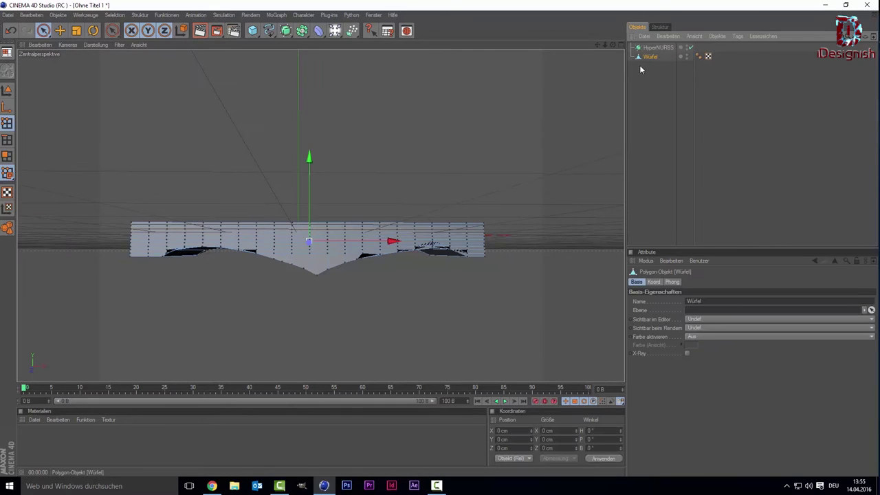
Scale the crossguard box along Z into a thin plate about 45 cm deep
left_click(6, 90)
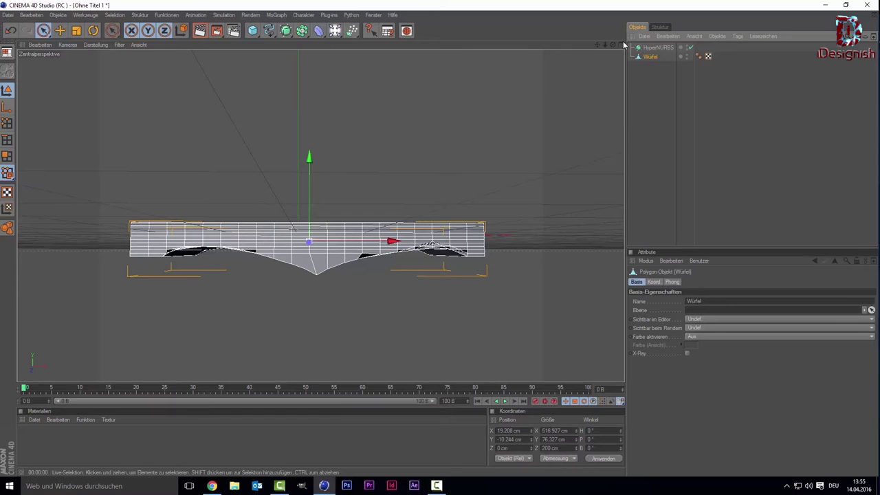
mouse_move(612, 46)
left_mouse_down()
mouse_move(619, 76)
mouse_move(613, 46)
left_mouse_up()
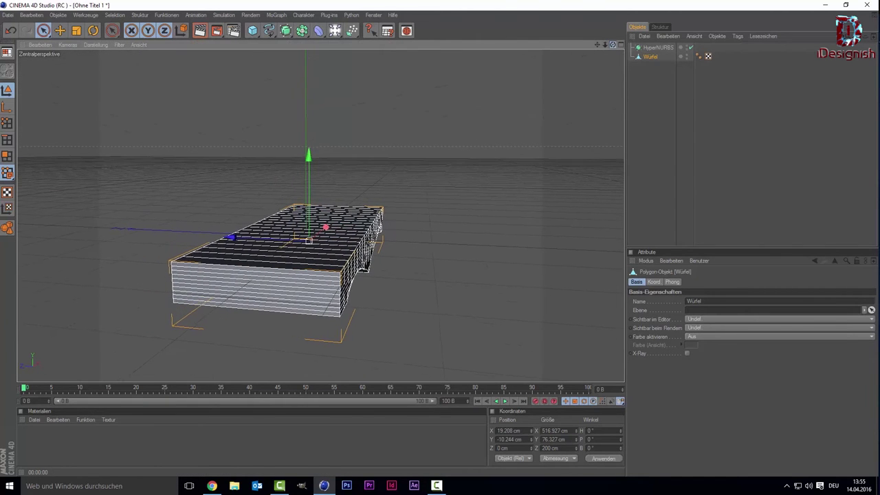
left_click(77, 31)
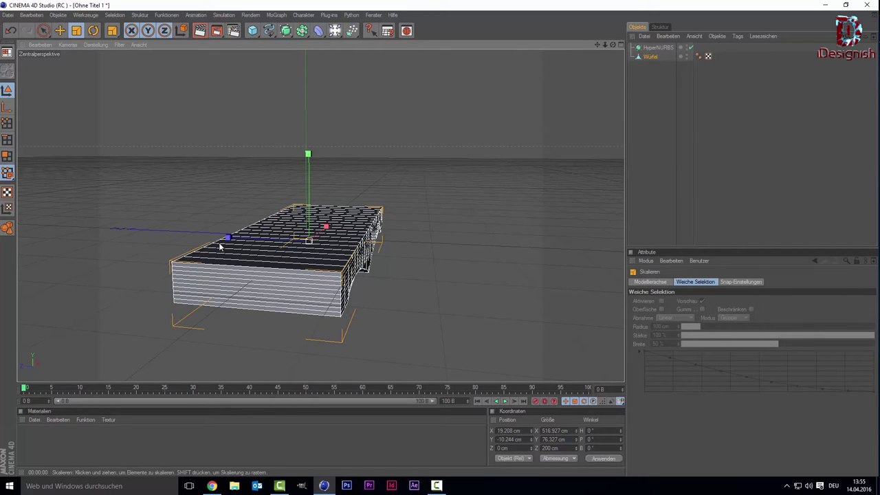
left_click_drag(225, 242, 248, 241)
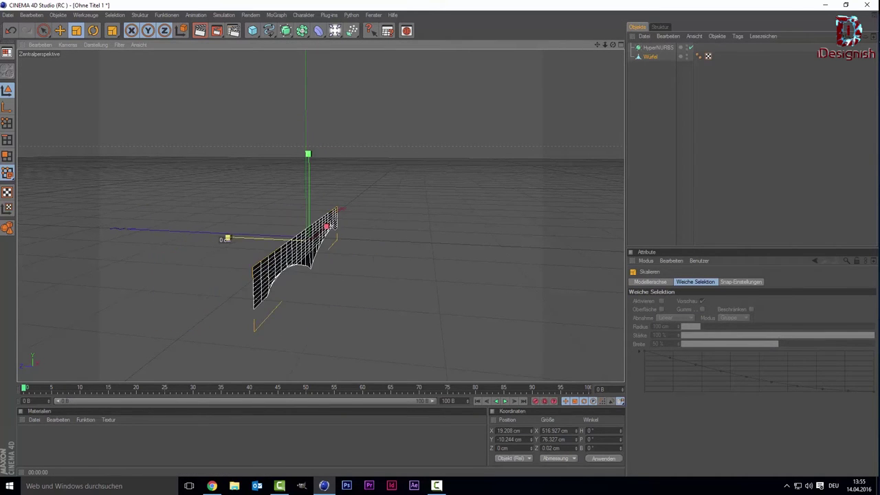
mouse_move(227, 240)
left_mouse_down()
mouse_move(230, 248)
mouse_move(232, 241)
left_mouse_up()
left_click_drag(613, 44, 613, 44)
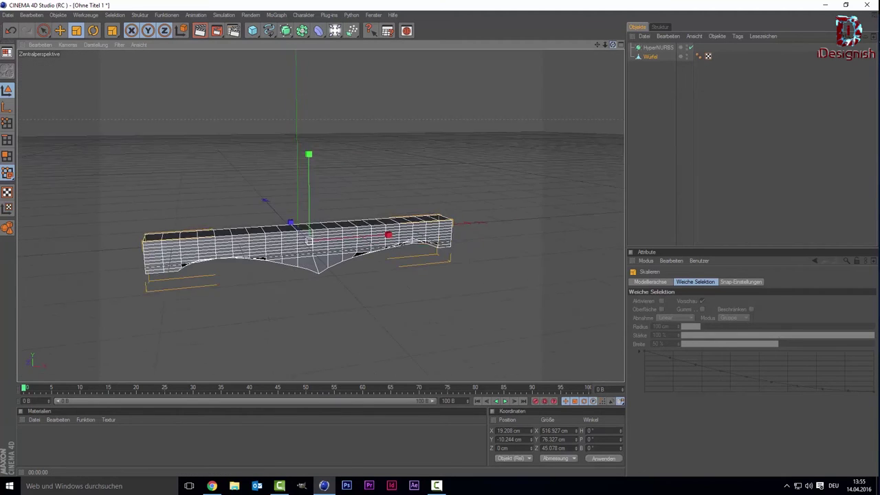
Check the thin crossguard plate against the guard outline in the maximised front reference view
middle_click(389, 211)
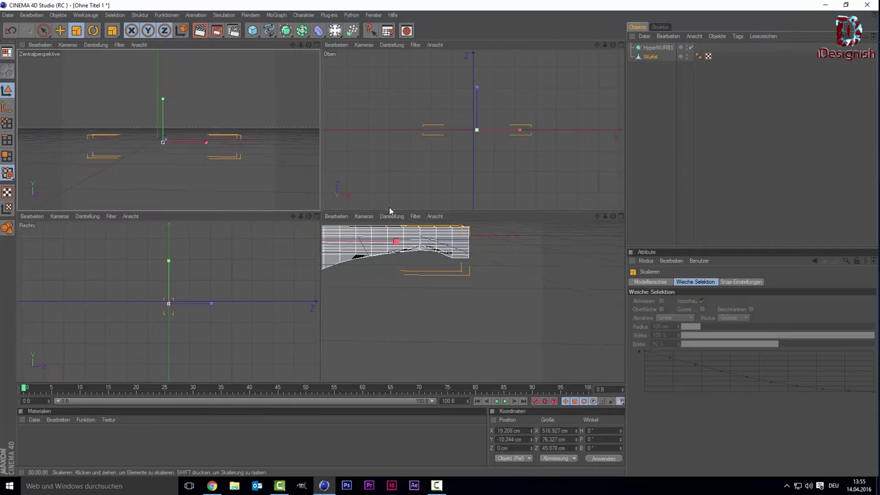
middle_click(403, 281)
scroll(403, 282, "down", 1)
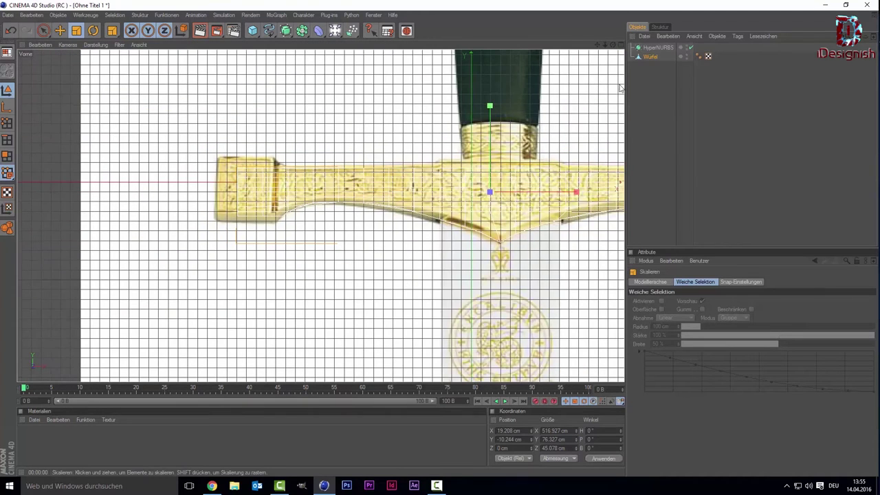
left_click_drag(597, 49, 671, 126)
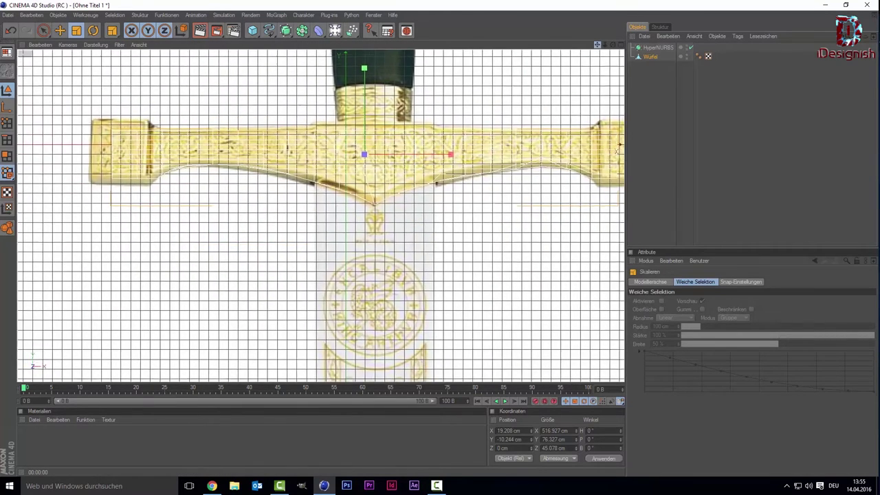
left_click(670, 126)
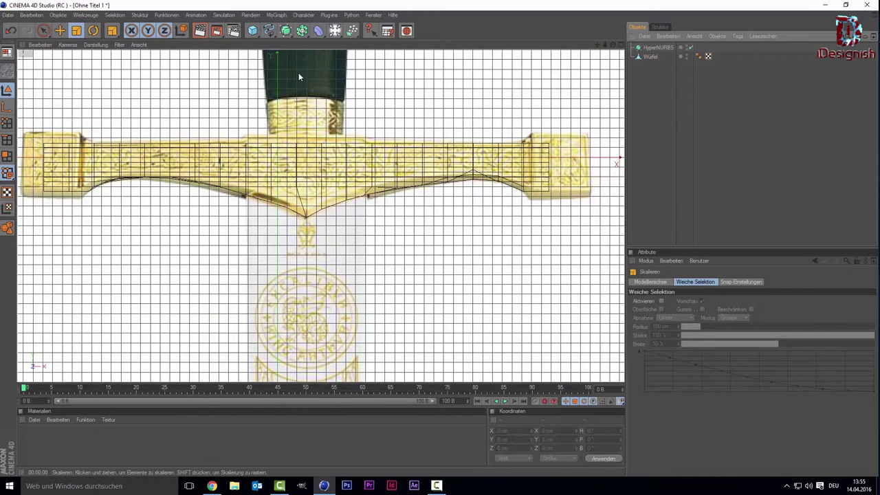
scroll(279, 102, "down", 3)
scroll(275, 98, "down", 3)
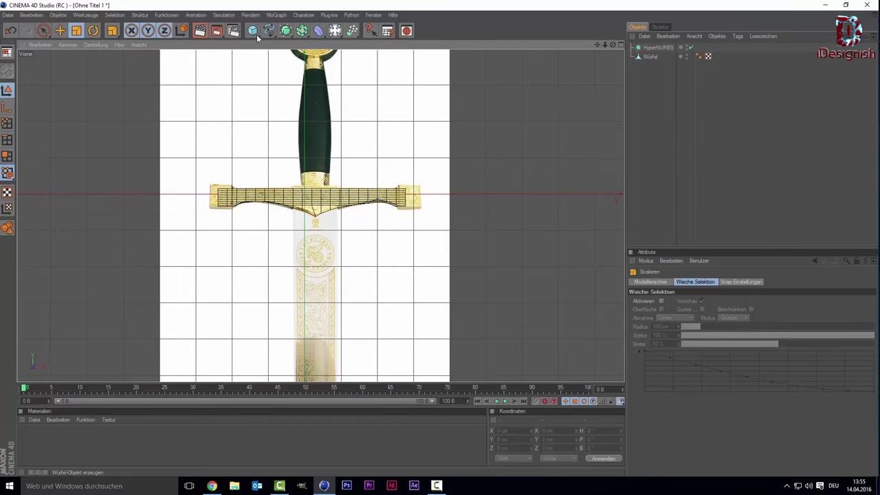
Create a rectangle spline and move it down below the crossguard in the perspective view
left_click(268, 32)
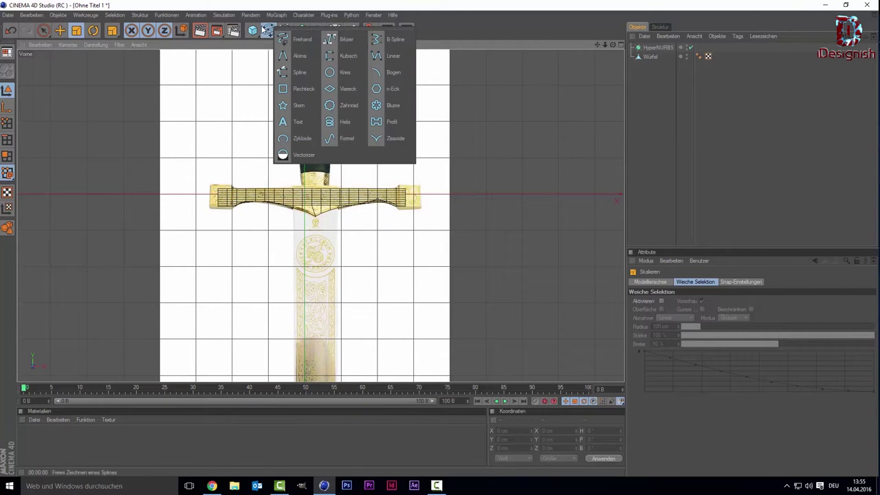
left_click(347, 89)
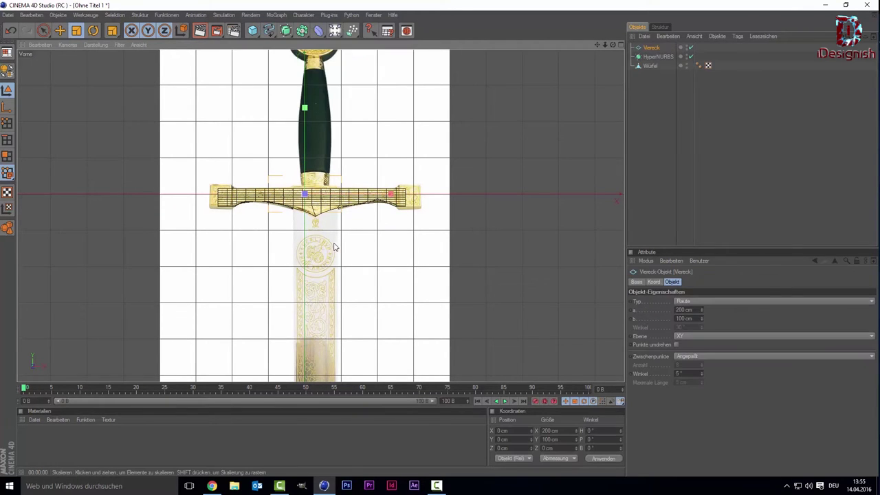
scroll(236, 250, "up", 2)
middle_click(234, 242)
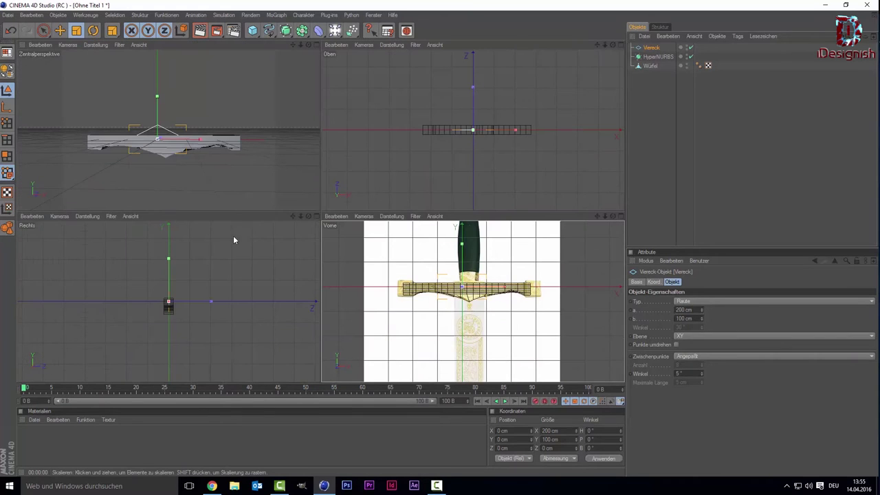
middle_click(211, 182)
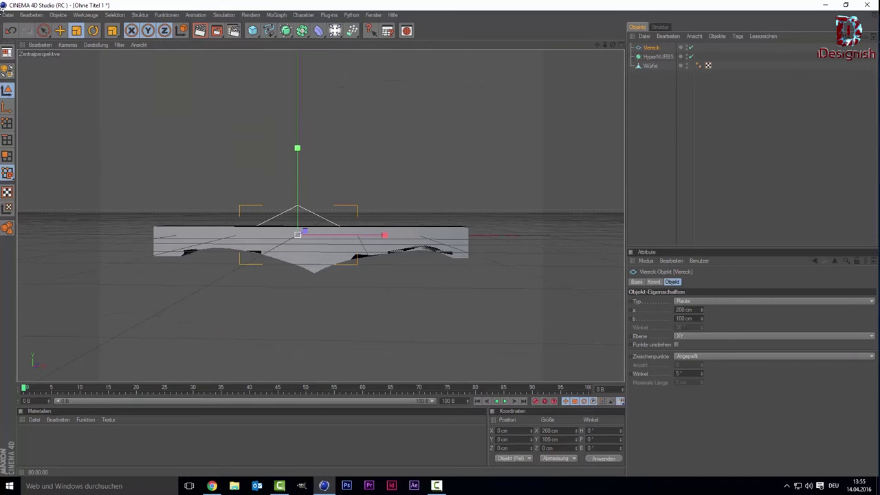
left_click(43, 30)
left_click_drag(299, 172, 299, 273)
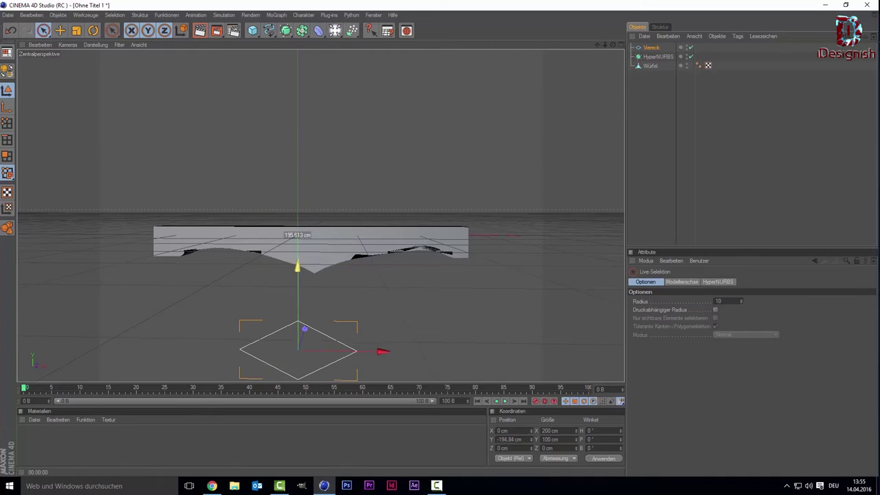
Rotate the rectangle to P 90° and place it under the crossguard at X 27.889, Y −44.68 cm
left_click(602, 438)
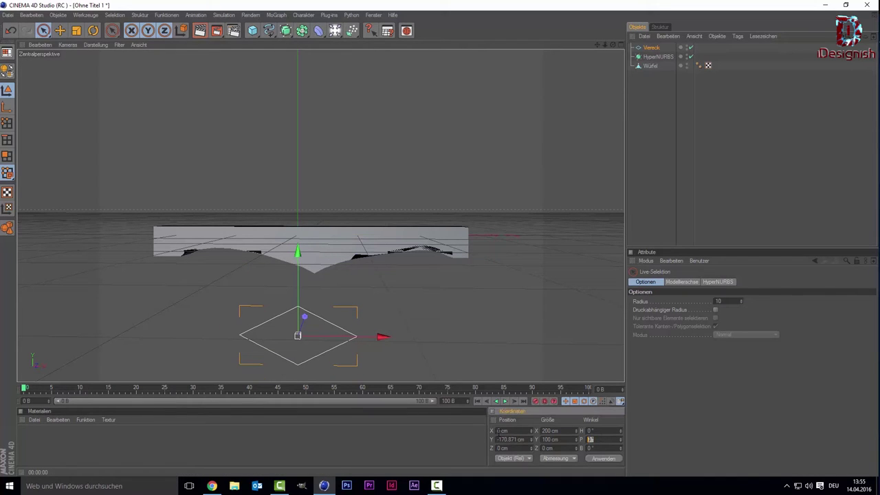
type("90")
key("Return")
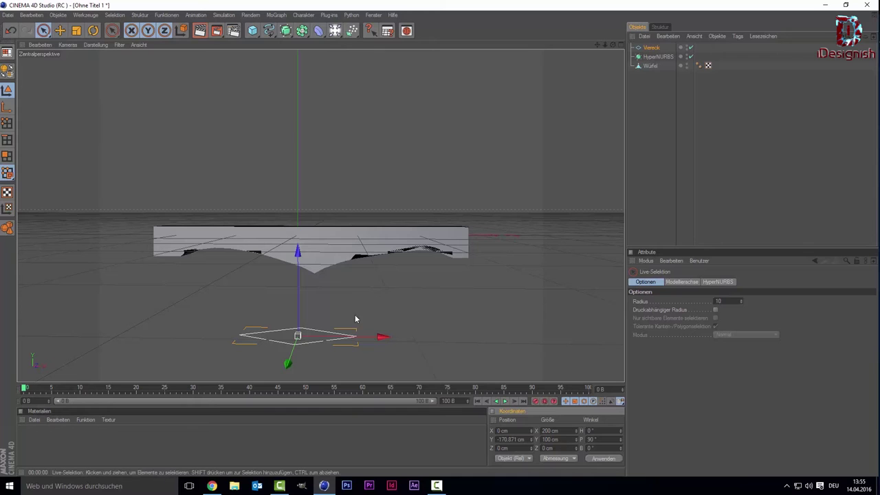
left_click_drag(353, 336, 369, 336)
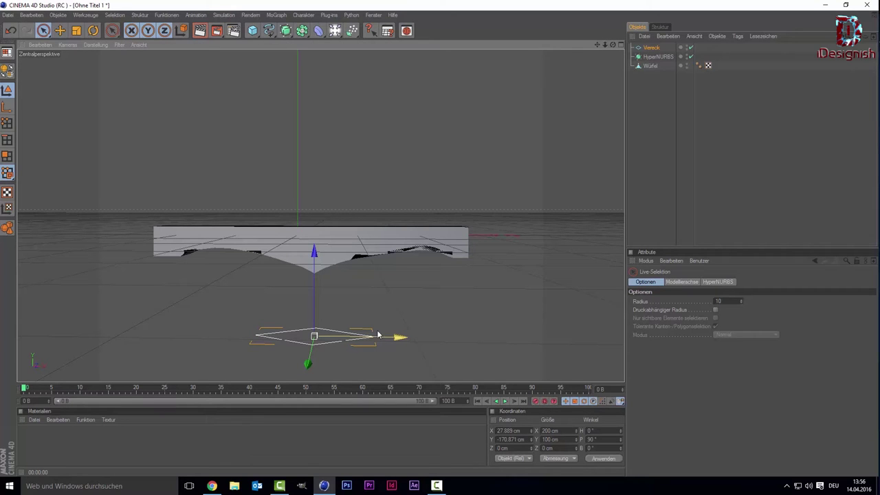
left_click_drag(599, 43, 547, 81)
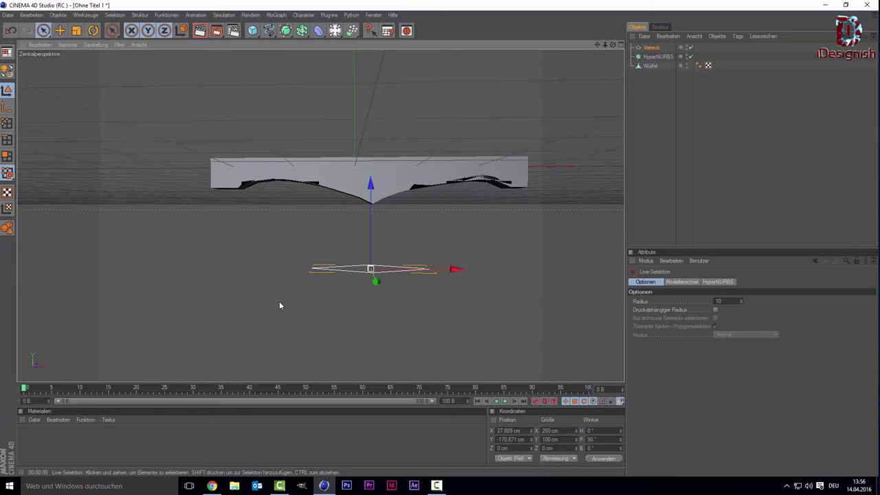
left_click_drag(372, 225, 372, 153)
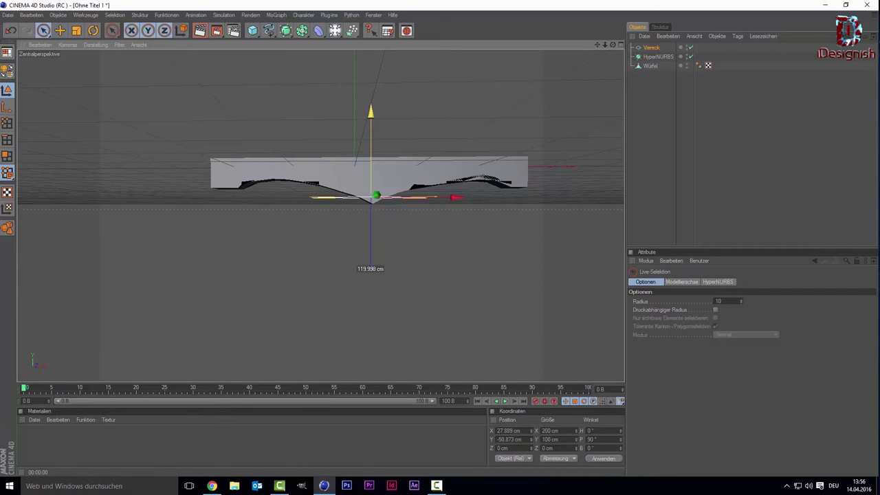
middle_click(361, 261)
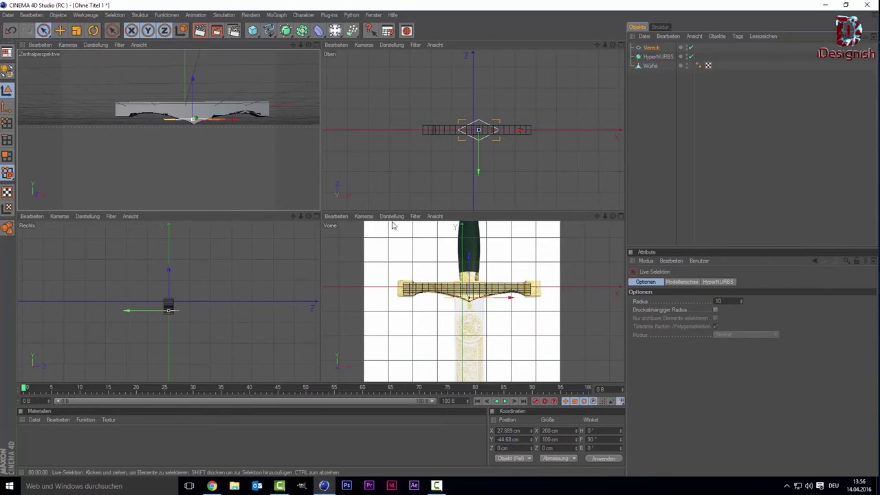
Shrink the rectangle to 108.7 × 54.35 cm and place it at the crossguard's base
middle_click(414, 243)
scroll(348, 174, "up", 1)
scroll(348, 174, "up", 3)
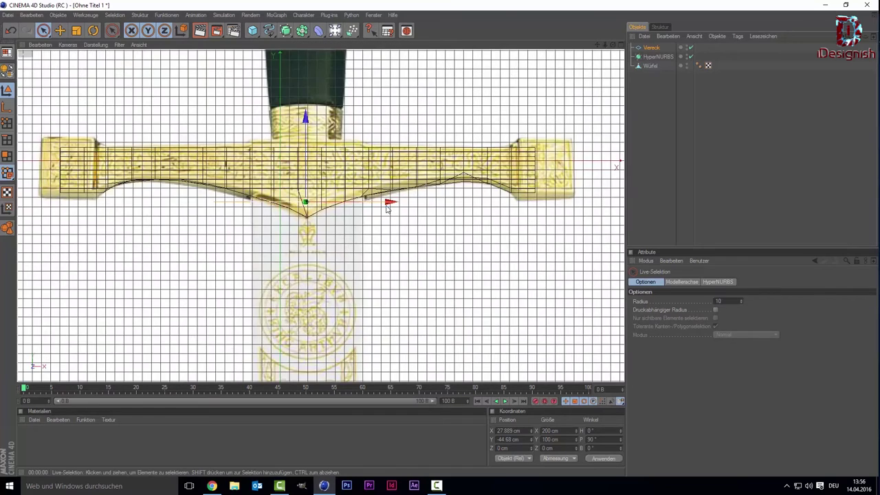
scroll(348, 174, "up", 3)
left_click_drag(304, 155, 309, 232)
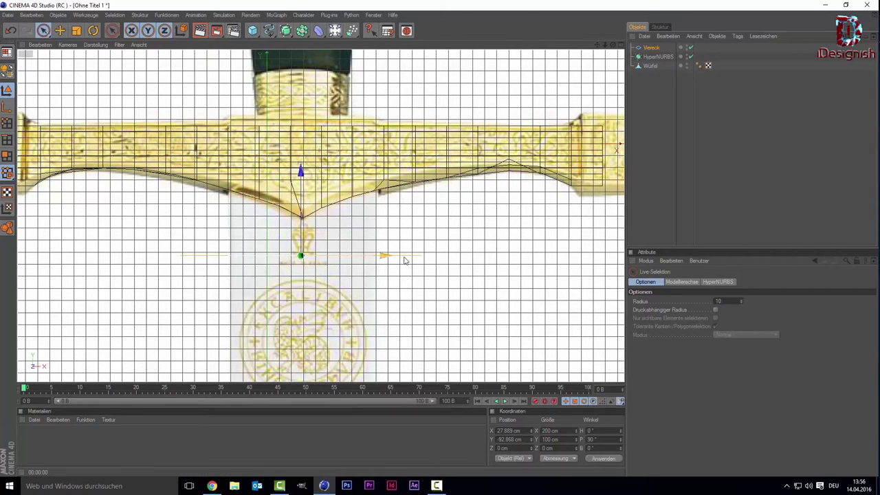
left_click(76, 30)
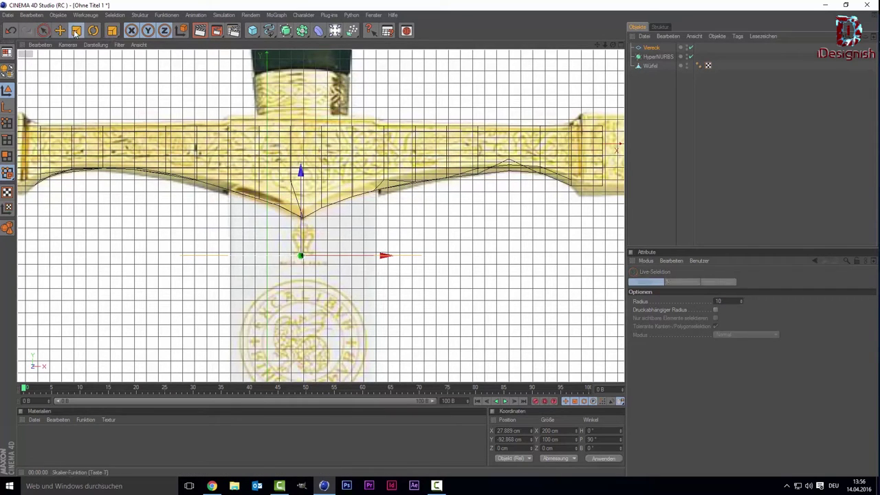
left_click_drag(301, 259, 295, 259)
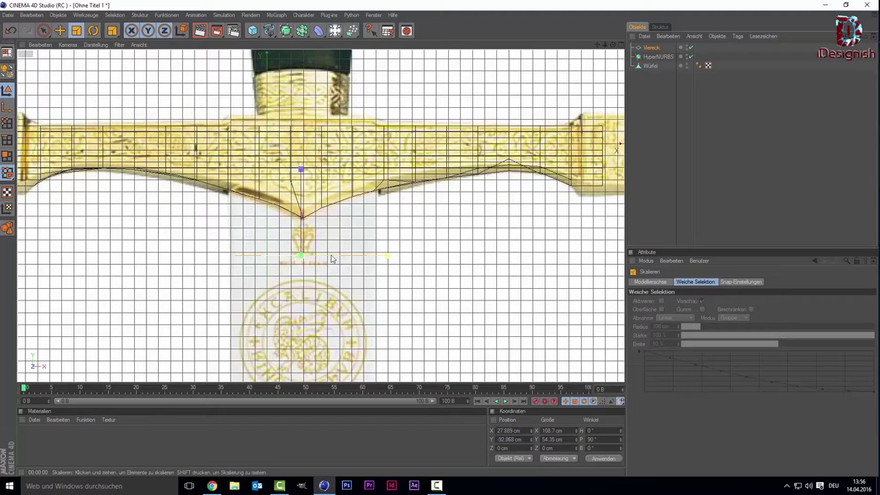
key("space")
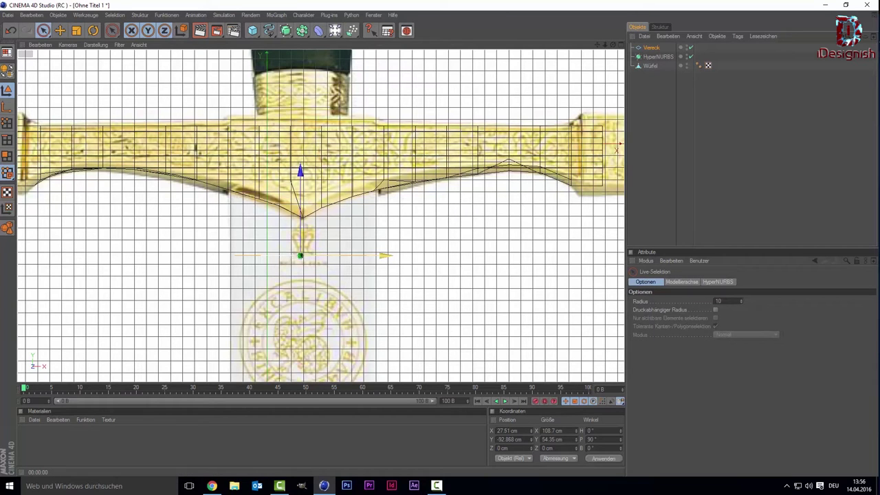
left_click_drag(337, 256, 339, 191)
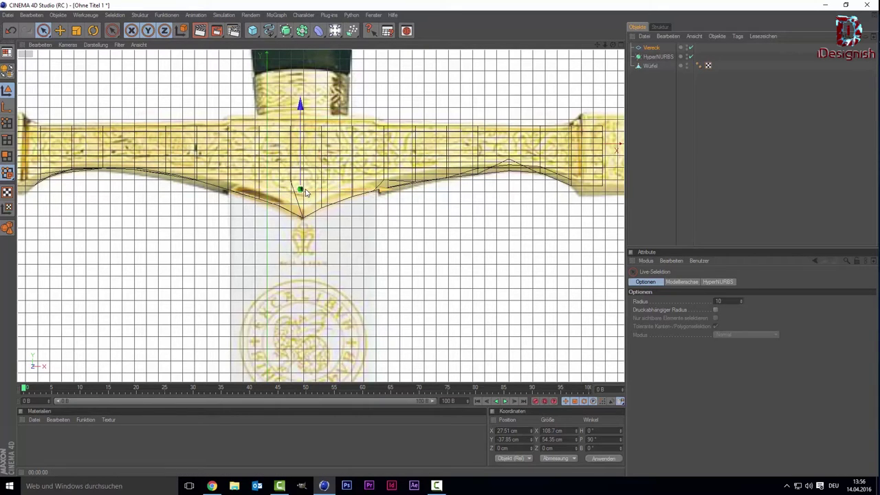
Duplicate the rectangle as Viereck.1 and move the copy down the blade to Y −139.917 cm
key("ctrl+c")
key("ctrl+v")
left_click_drag(306, 193, 303, 315)
middle_click(302, 196)
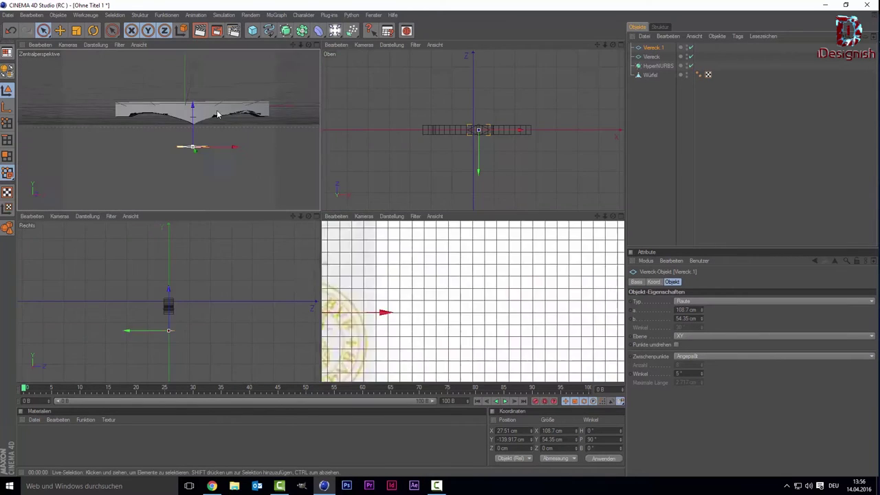
Select Vereck and Vereck.1, orbit to a straight front view, then pick Vereck.1 alone
middle_click(303, 196)
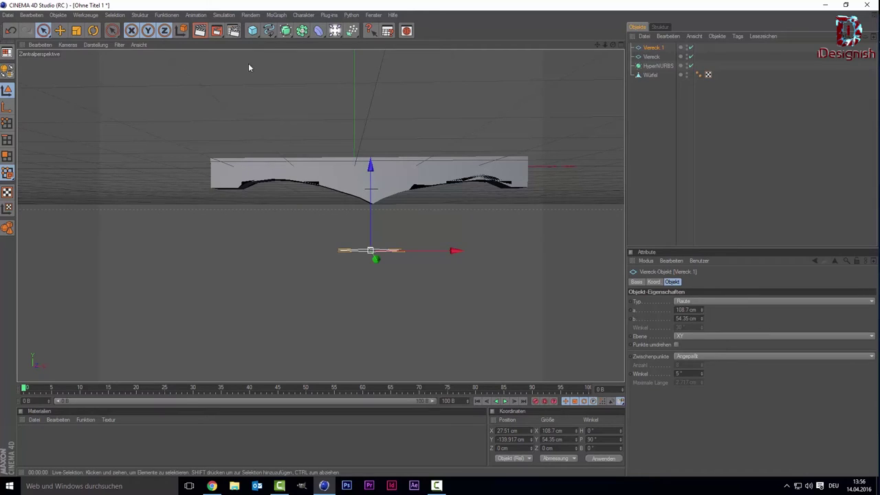
left_click(285, 33)
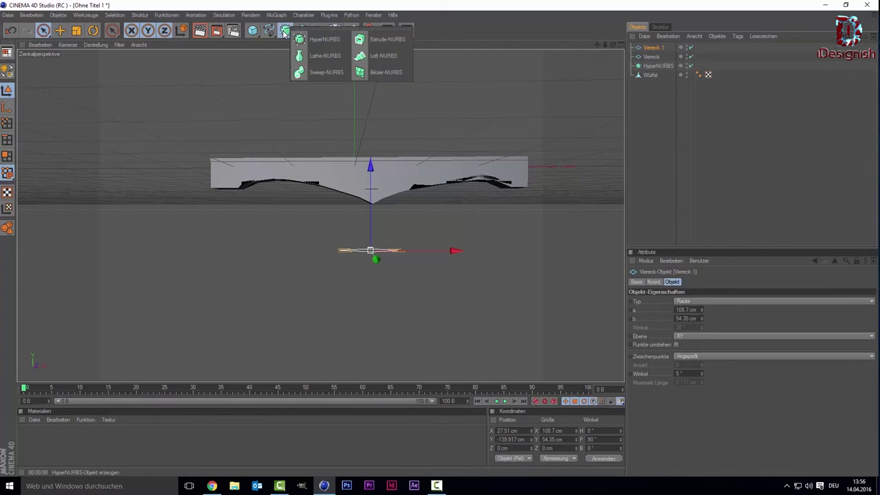
left_click(725, 75)
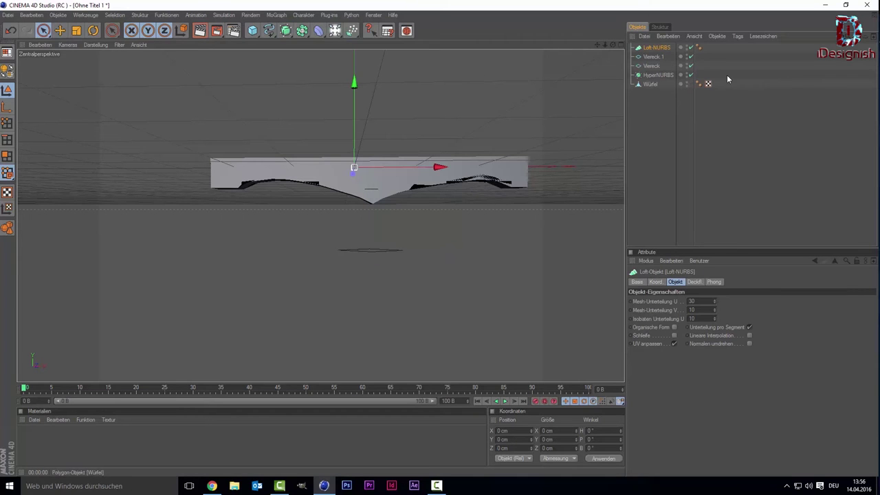
left_click_drag(724, 73, 632, 53)
left_click(721, 67)
mouse_move(720, 67)
left_mouse_down()
mouse_move(641, 59)
mouse_move(646, 49)
left_mouse_up()
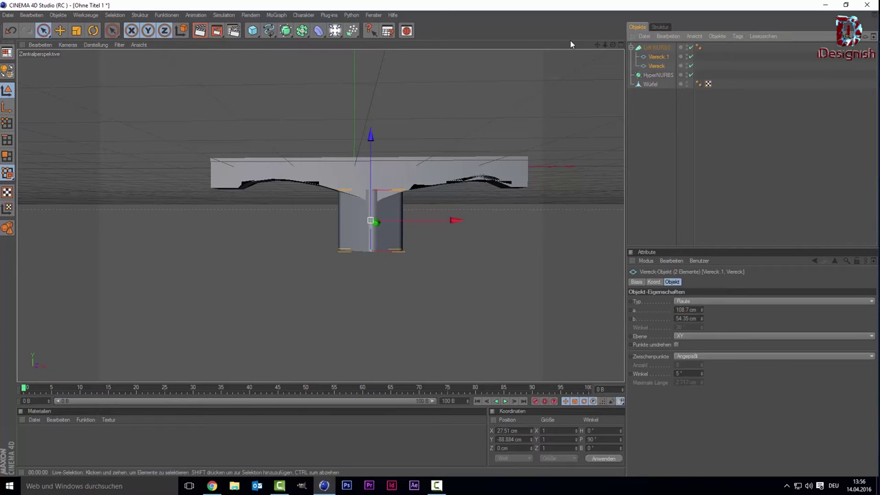
mouse_move(613, 44)
left_mouse_down()
mouse_move(622, 55)
mouse_move(416, 218)
left_mouse_up()
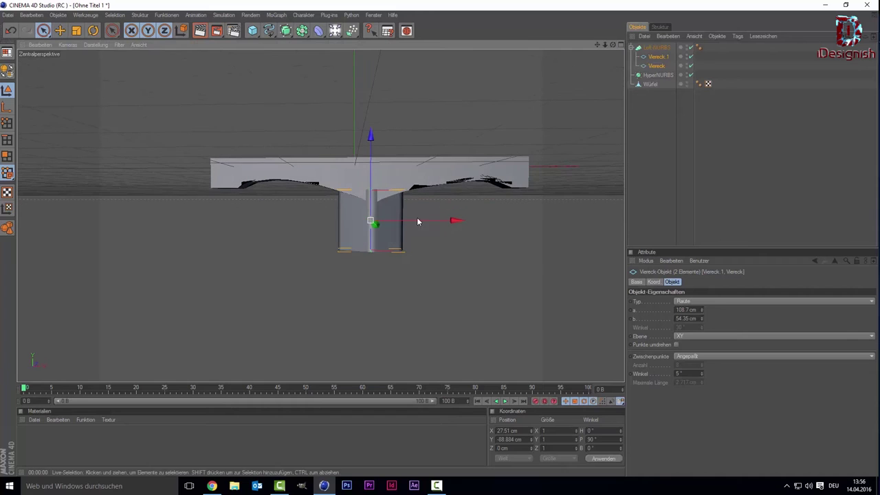
left_click(661, 67)
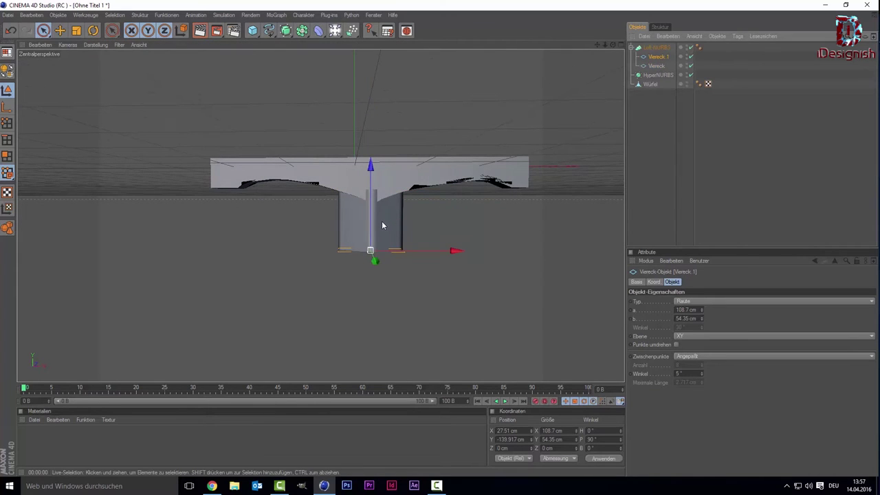
Drag the lower rectangle Vereck.1 down to about Y −724 cm to lengthen the loft
left_click_drag(373, 219, 371, 375)
scroll(448, 211, "down", 2)
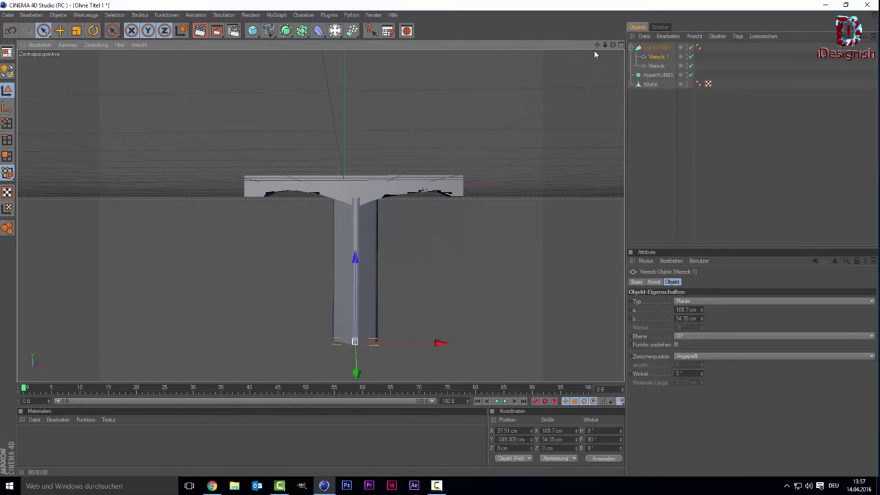
left_click_drag(596, 45, 422, 202)
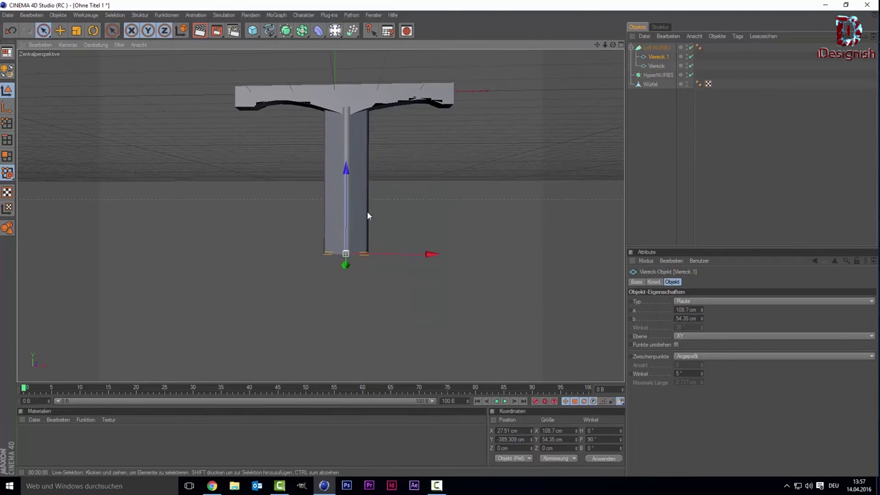
left_click_drag(347, 215, 347, 310)
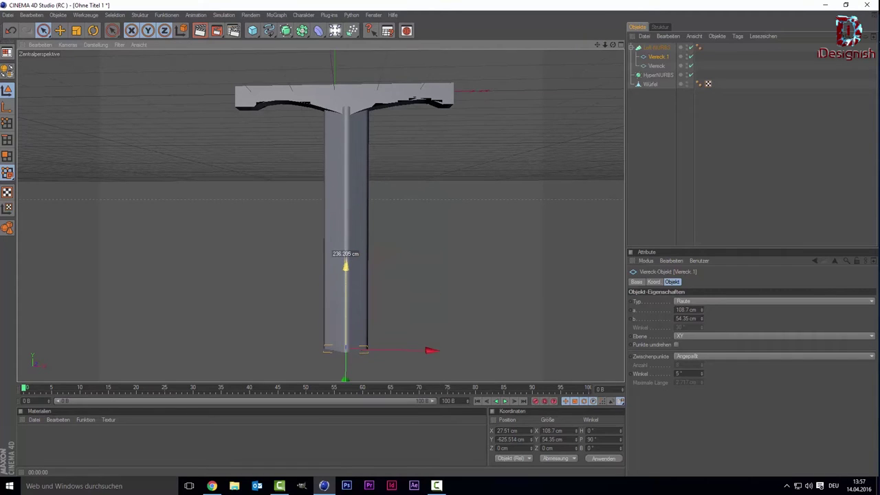
left_click_drag(347, 311, 347, 302)
scroll(432, 163, "down", 3)
scroll(385, 206, "down", 2)
left_click_drag(336, 237, 336, 263)
left_click_drag(333, 306, 333, 306)
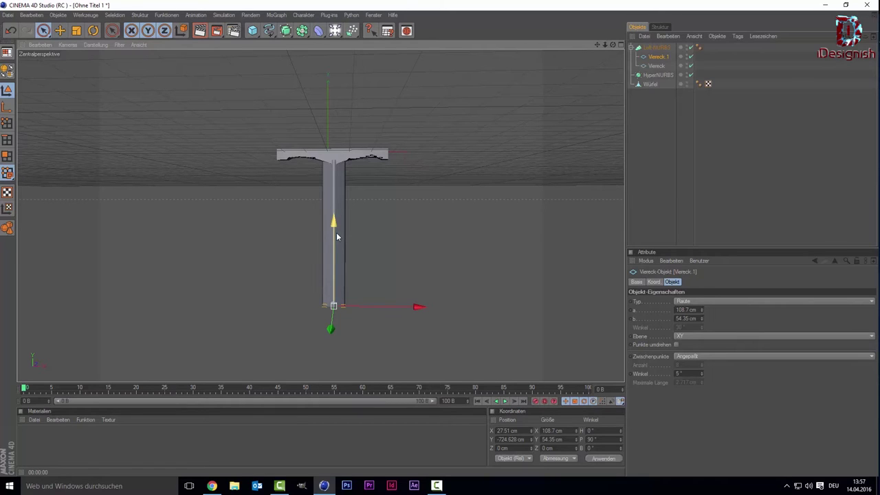
Duplicate Vereck.1 and place the copy inside the Loft-NURBS
key("ctrl+c")
key("ctrl+v")
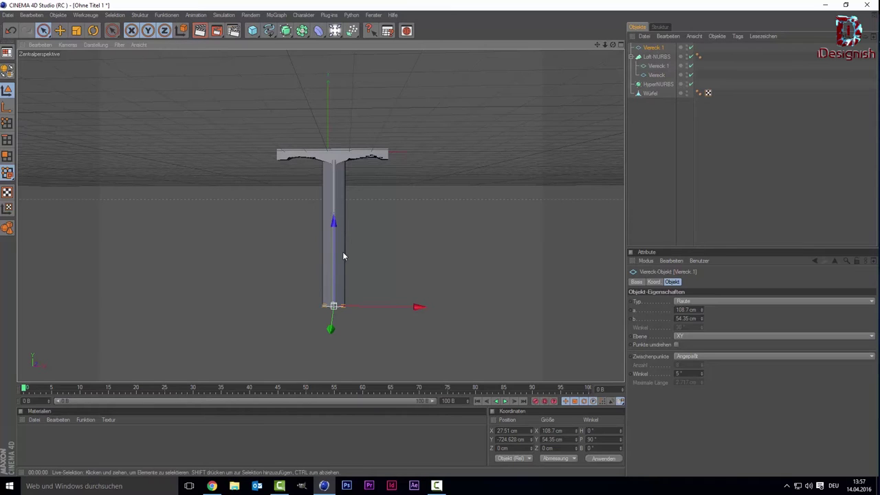
left_click(339, 256)
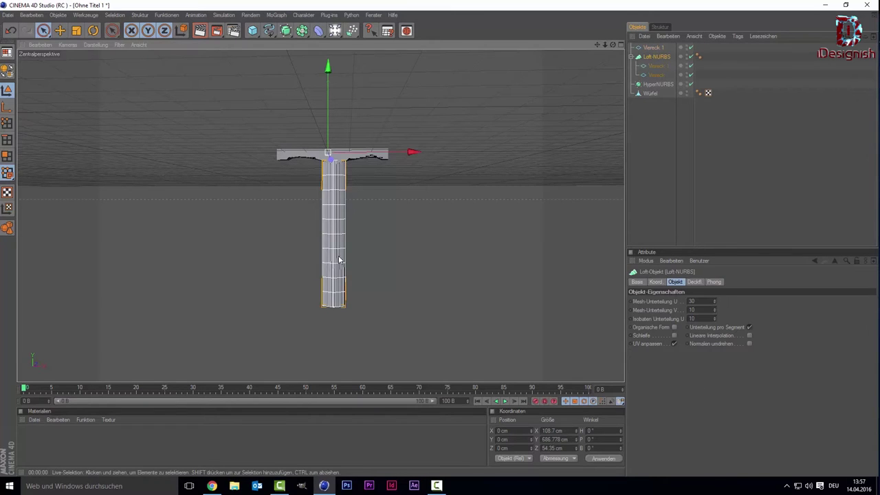
left_click(653, 49)
left_click_drag(654, 61, 654, 61)
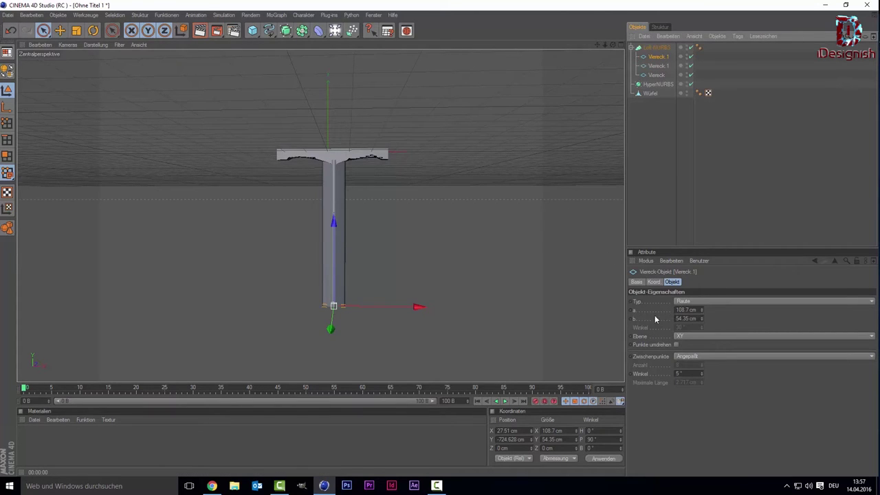
Shrink the copied rectangle to 1 cm by 0 cm and move it down to form the tip
left_click(686, 309)
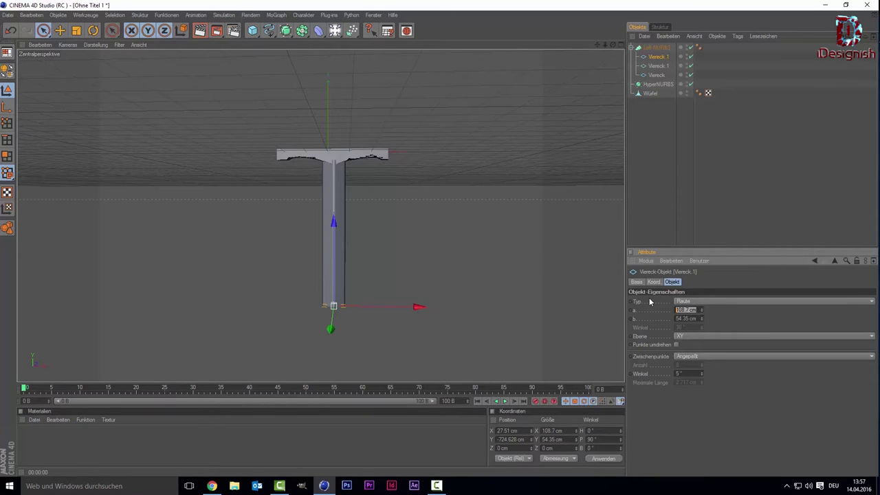
type("1")
key("Return")
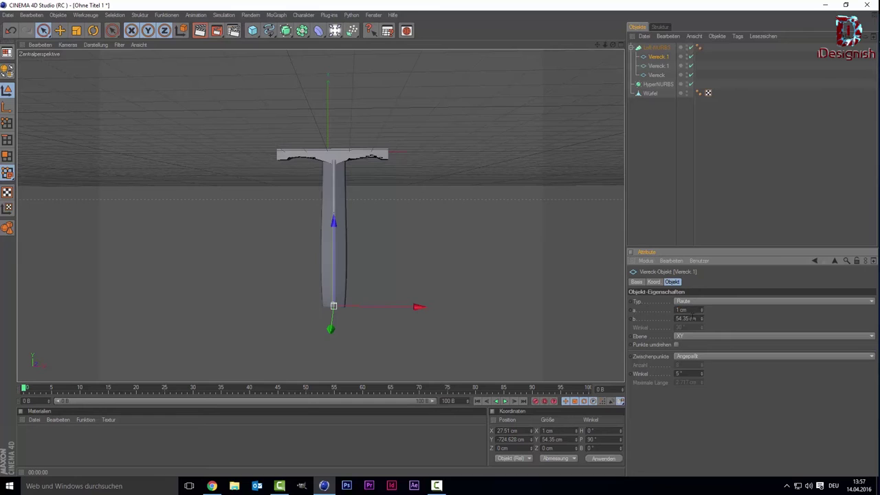
key("Tab")
type("3")
left_click_drag(336, 268, 336, 316)
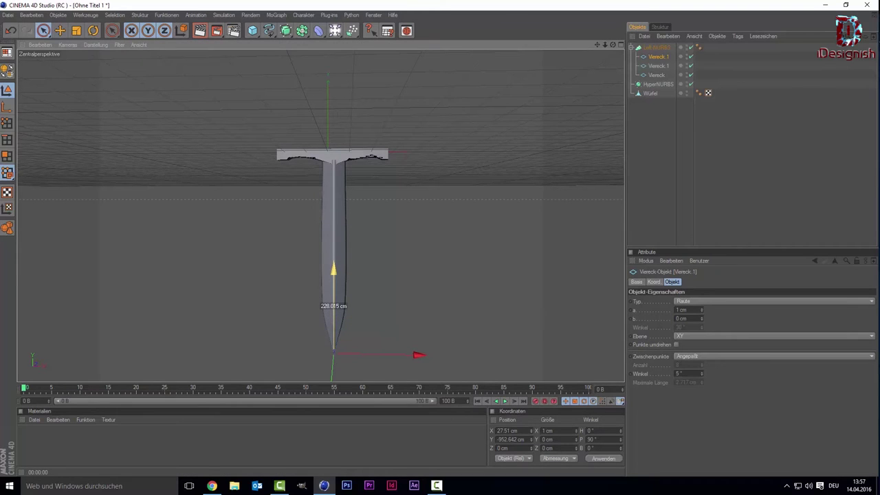
left_click_drag(337, 316, 336, 321)
Adjust the height of the other Vereck.1 profile along the blade
left_click(692, 166)
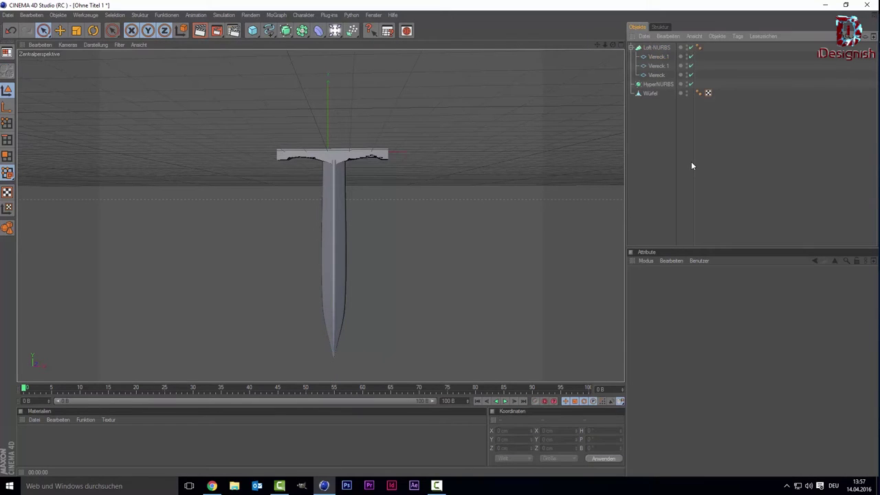
left_click(656, 57)
left_click(657, 66)
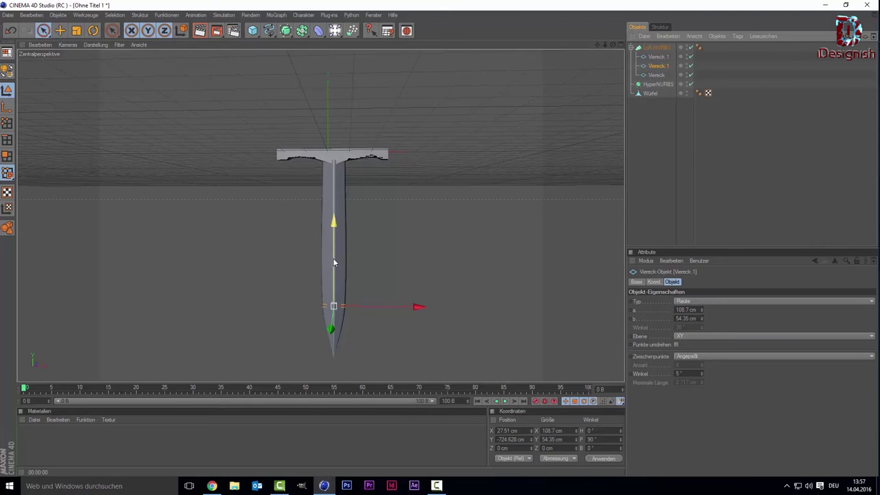
mouse_move(333, 258)
left_mouse_down()
mouse_move(333, 313)
mouse_move(333, 268)
left_mouse_up()
mouse_move(333, 234)
left_mouse_down()
mouse_move(333, 154)
mouse_move(333, 272)
left_mouse_up()
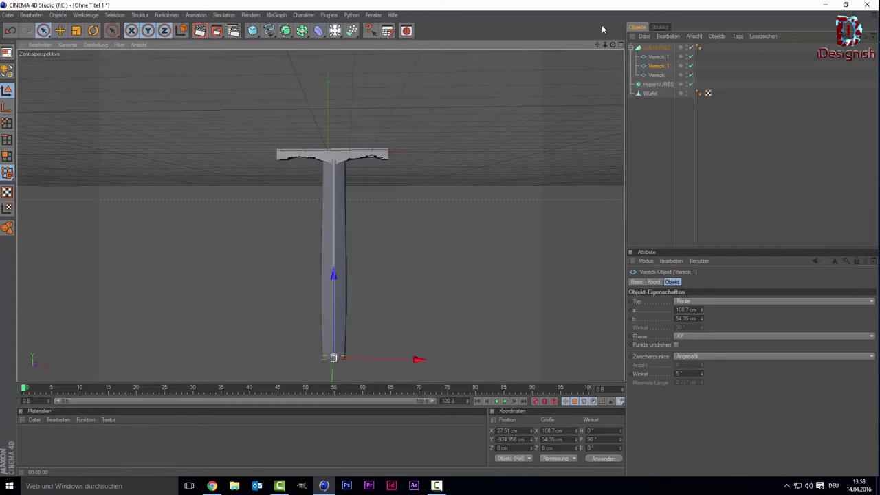
Set the tip profile to about Y −1161 cm, then review the tapered blade and crossguard
left_click_drag(602, 46, 563, 136)
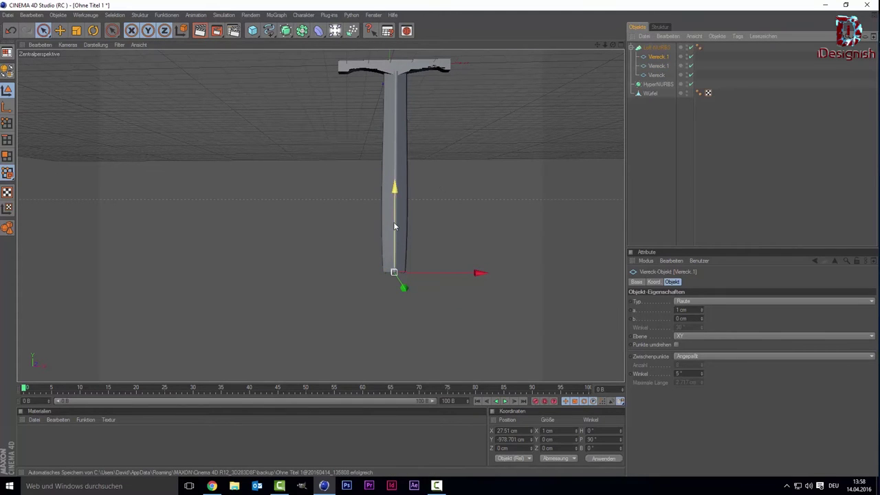
left_click_drag(394, 225, 394, 351)
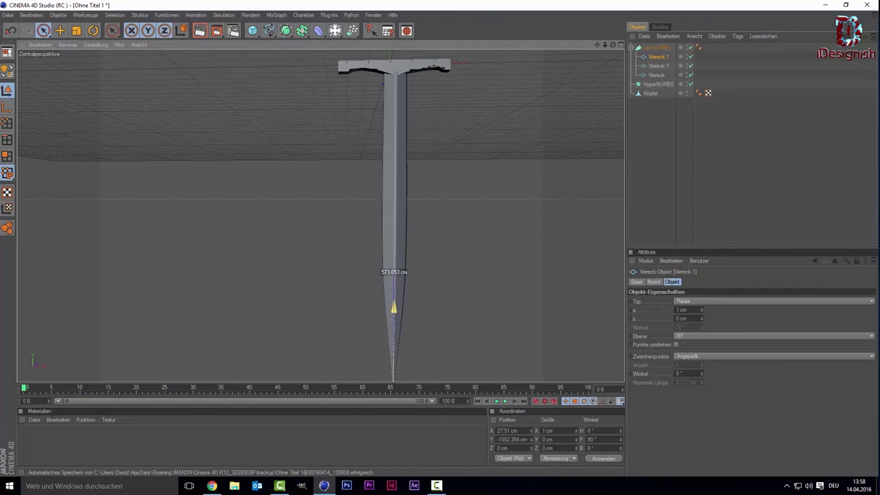
left_click_drag(394, 352, 394, 273)
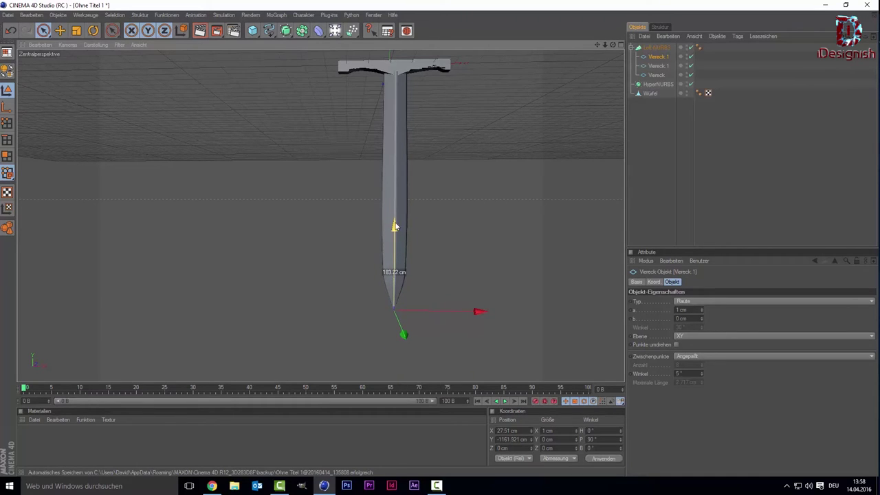
left_click(702, 171)
scroll(516, 155, "down", 2)
scroll(515, 149, "up", 1)
scroll(515, 148, "up", 1)
scroll(517, 137, "up", 3)
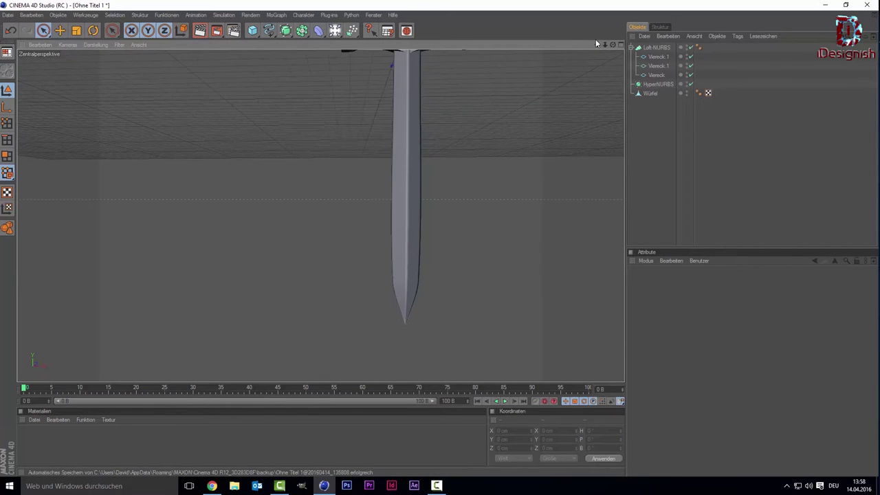
left_click_drag(596, 44, 522, 172)
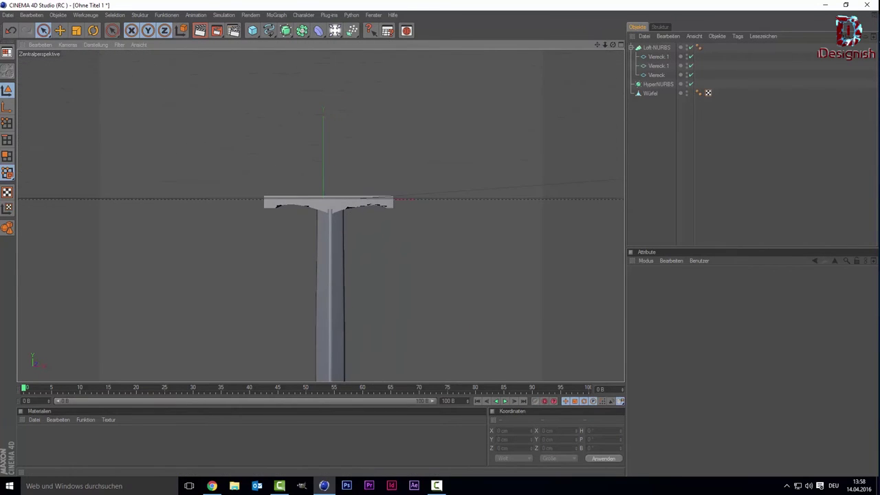
scroll(363, 123, "up", 1)
scroll(363, 123, "up", 1)
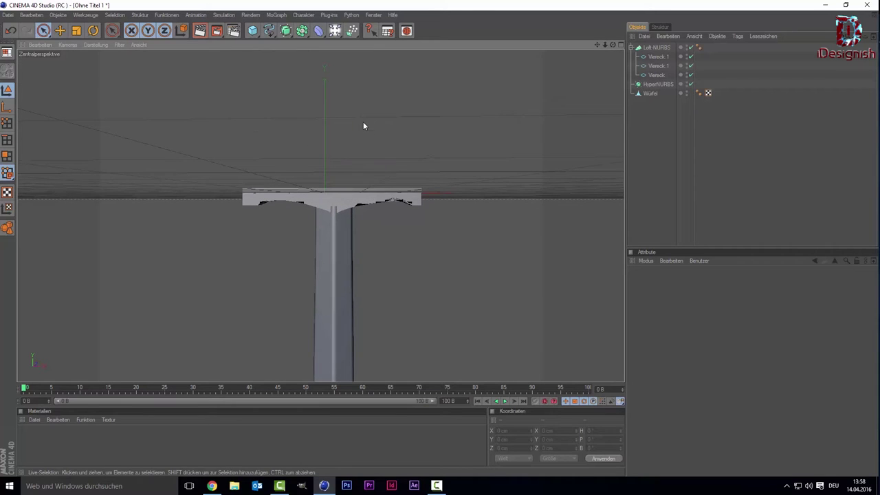
scroll(360, 139, "up", 2)
scroll(357, 172, "up", 1)
Scale the crossguard cube slightly thicker front to back
left_click(356, 196)
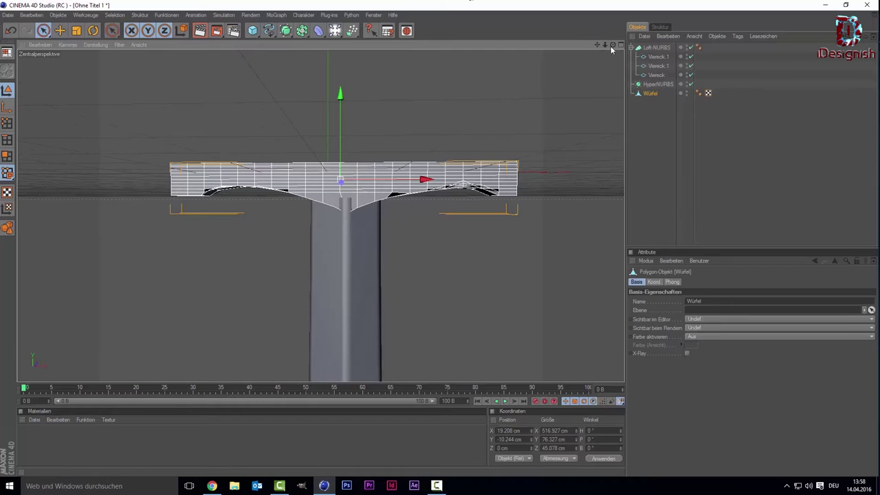
mouse_move(610, 46)
left_mouse_down()
mouse_move(549, 48)
mouse_move(610, 46)
left_mouse_up()
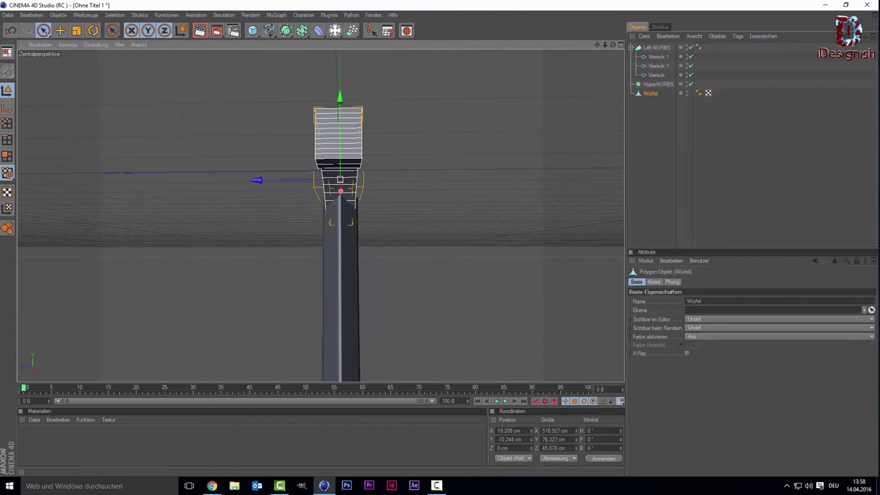
left_click(77, 31)
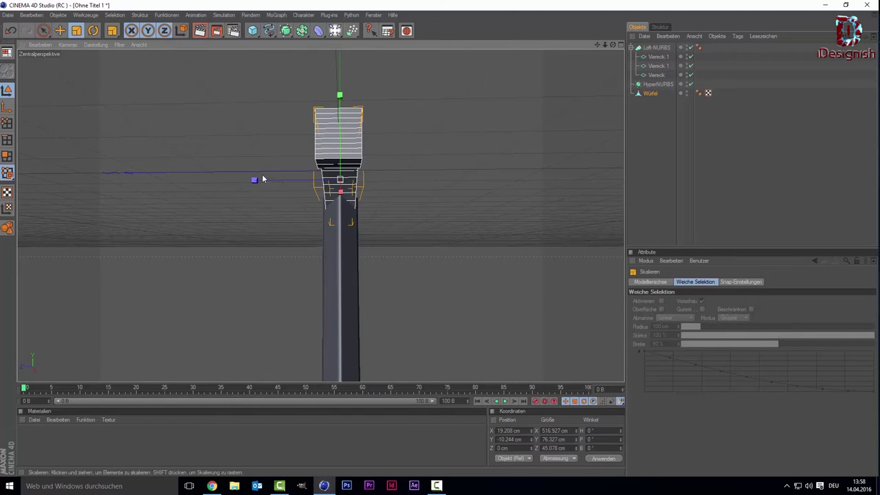
left_click_drag(253, 181, 255, 180)
left_click_drag(605, 44, 605, 44)
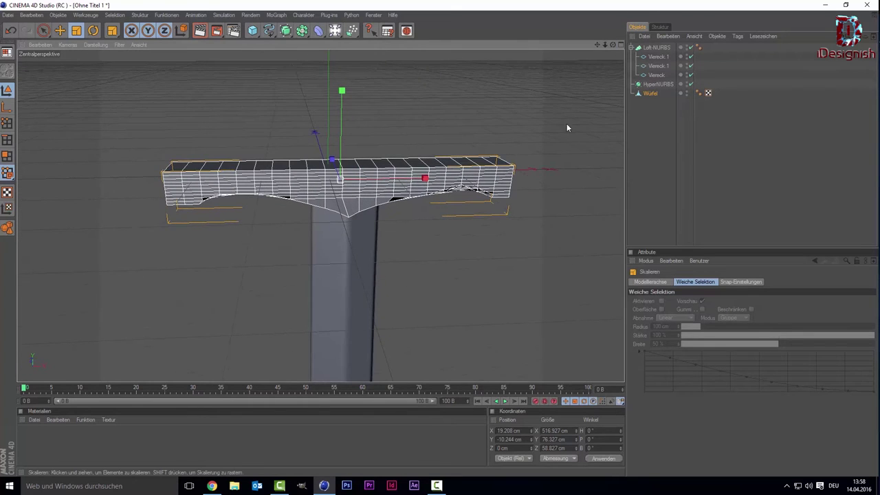
left_click_drag(567, 128, 558, 85, "alt")
scroll(527, 102, "up", 2)
scroll(526, 101, "up", 2)
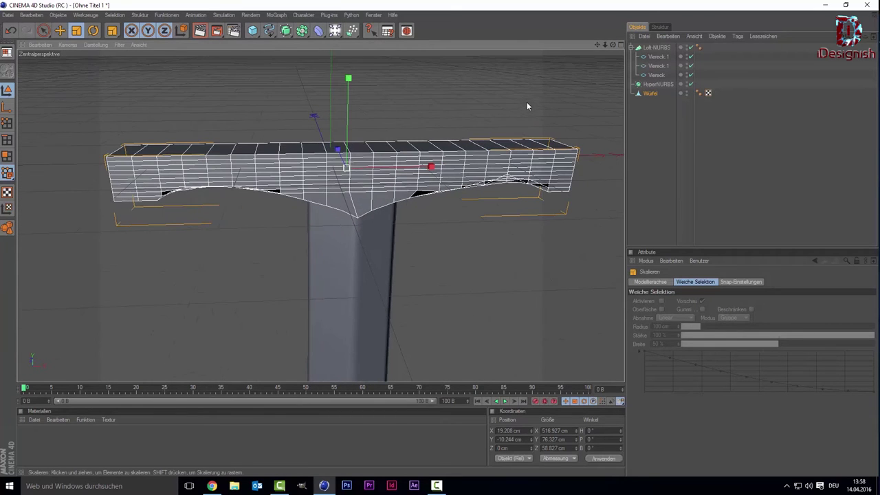
left_click_drag(597, 44, 596, 44)
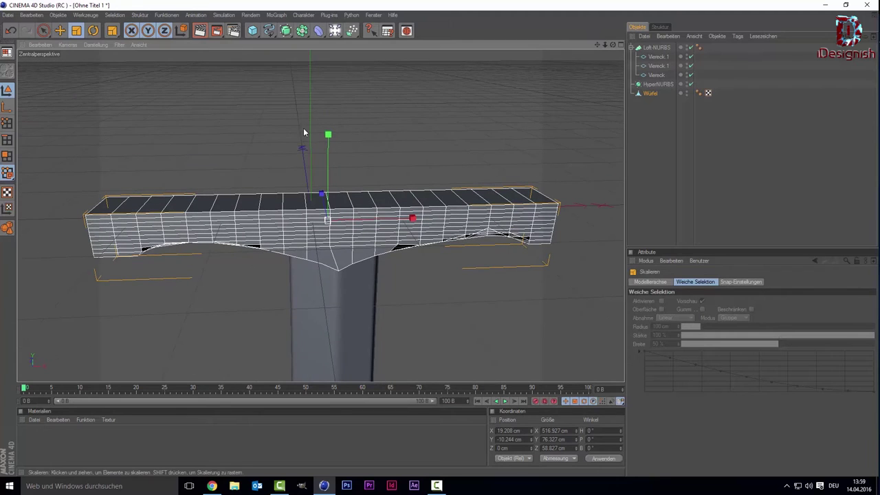
Compare the sword with the front reference, return to Perspective view, and deselect the cube
key("F5")
key("F4")
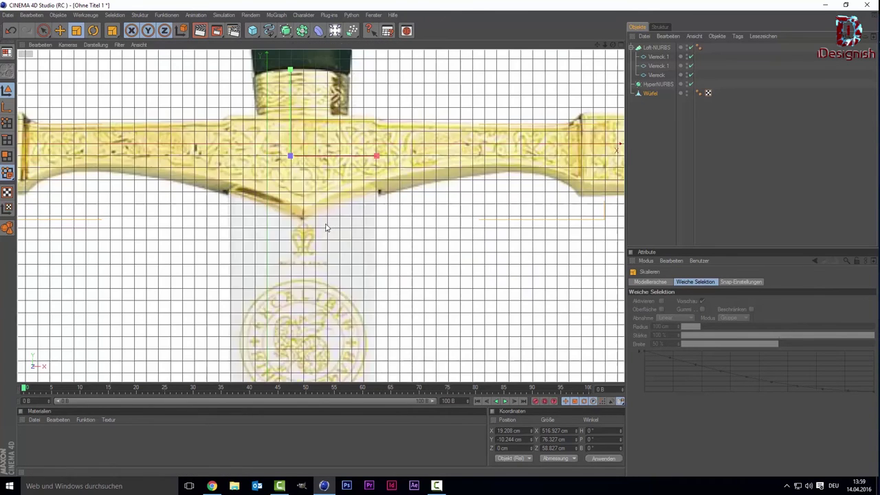
scroll(392, 173, "down", 4)
scroll(308, 121, "down", 1)
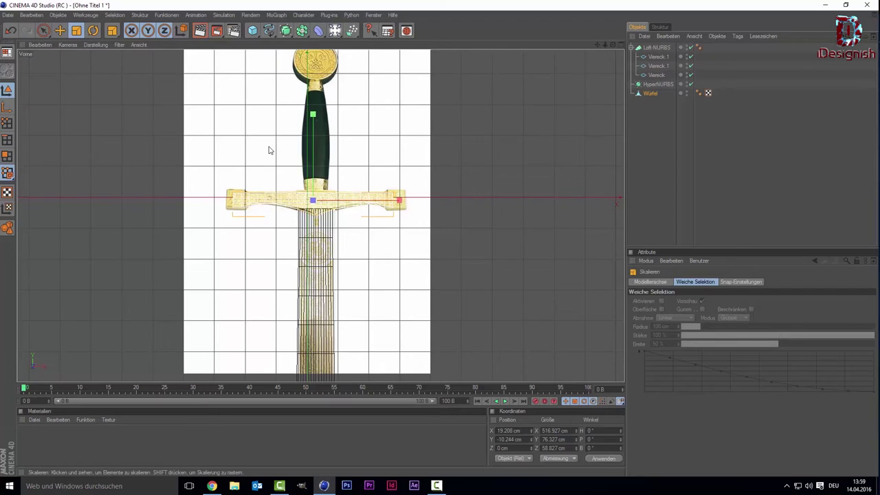
key("F5")
key("F1")
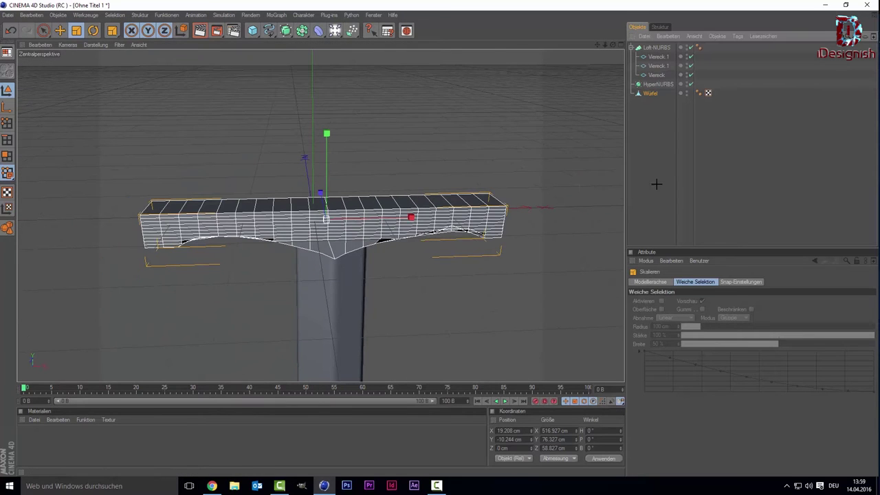
left_click(656, 184)
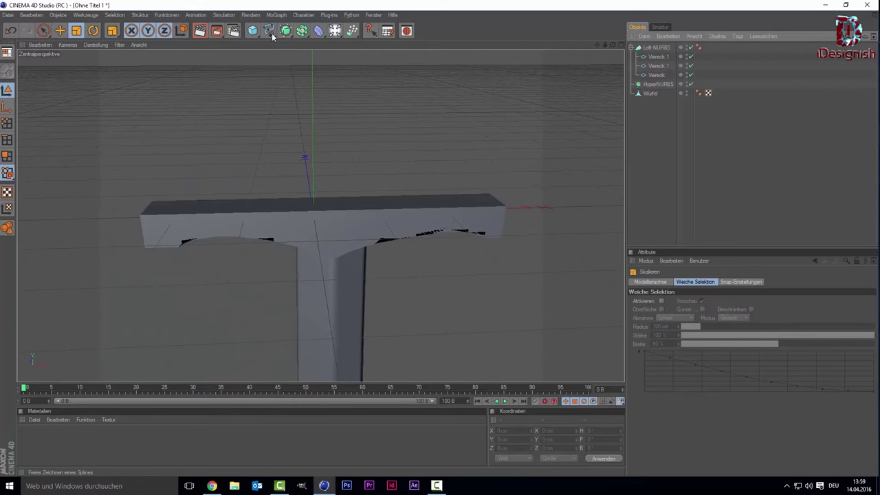
Add a Rectangle spline, lay it flat with P 90°, and shrink it
left_click_drag(273, 35, 294, 70)
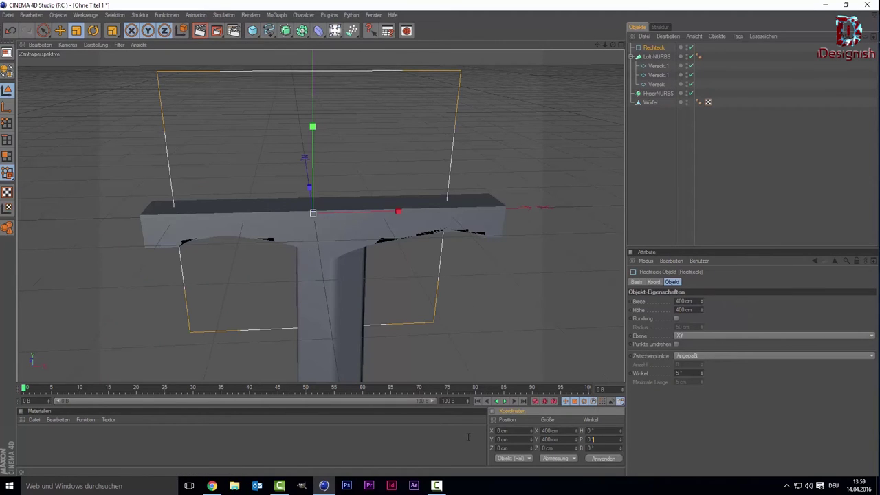
type("90")
key("Return")
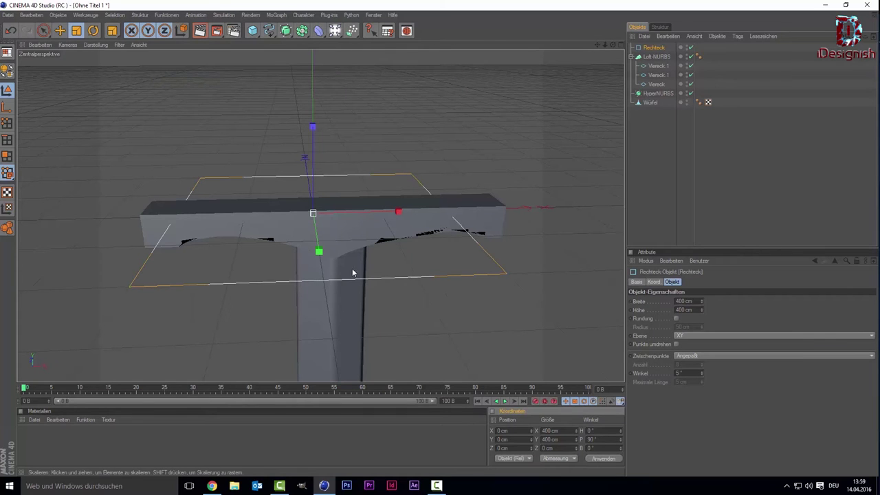
left_click_drag(319, 221, 275, 221)
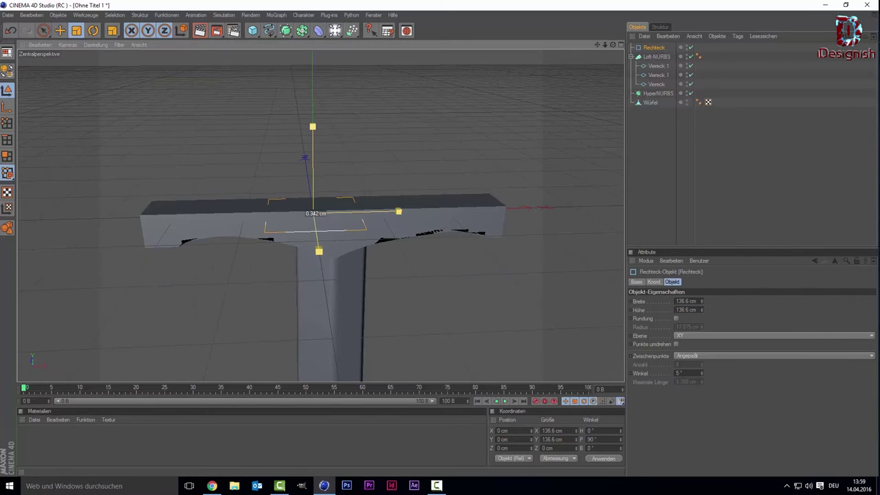
key("space")
left_click_drag(396, 212, 415, 211)
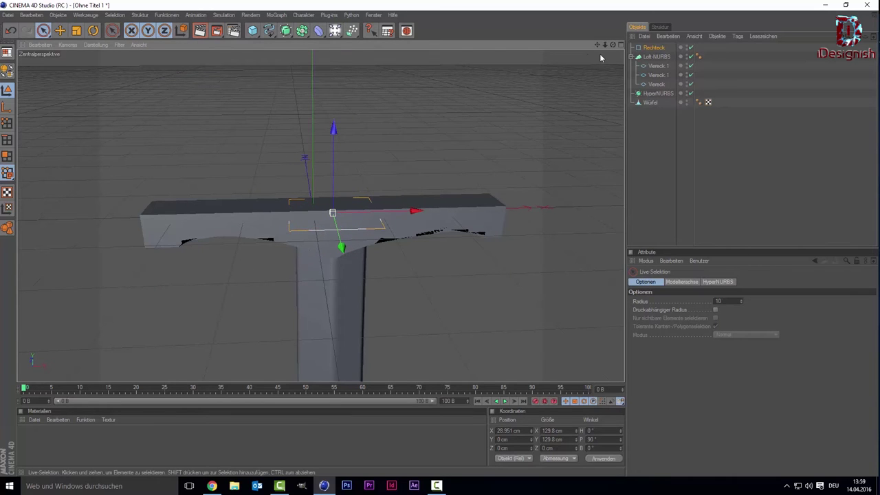
Undo an accidental move and scale the rectangle down to about 50 cm
left_click_drag(612, 46, 407, 235)
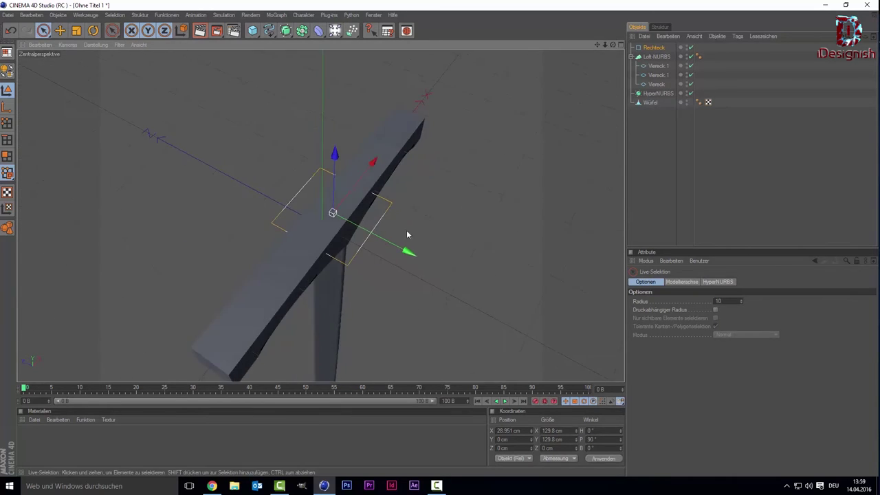
left_click_drag(333, 212, 323, 249)
key("super")
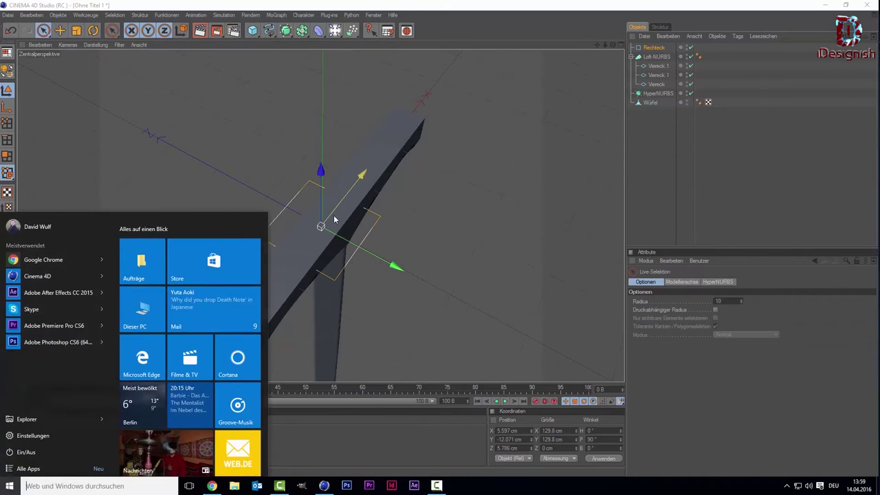
left_click(445, 208)
left_click(427, 214)
key("ctrl+z")
key("ctrl+z")
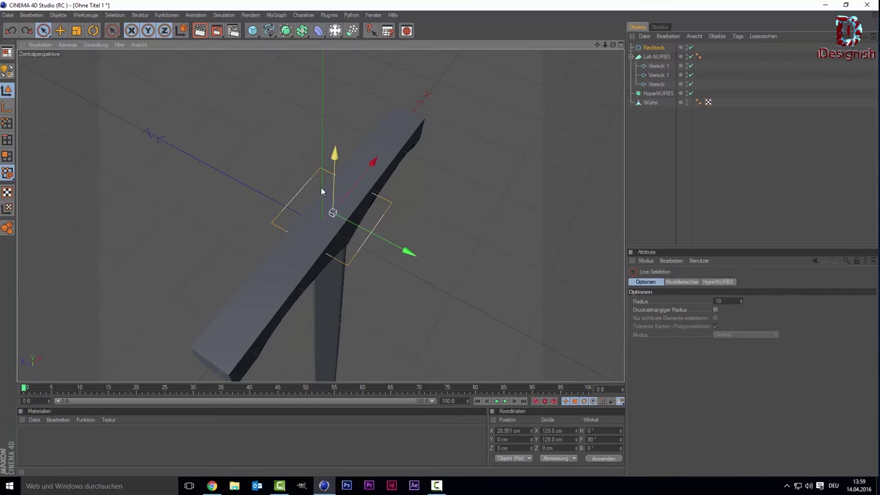
key("t")
left_click_drag(339, 216, 331, 212)
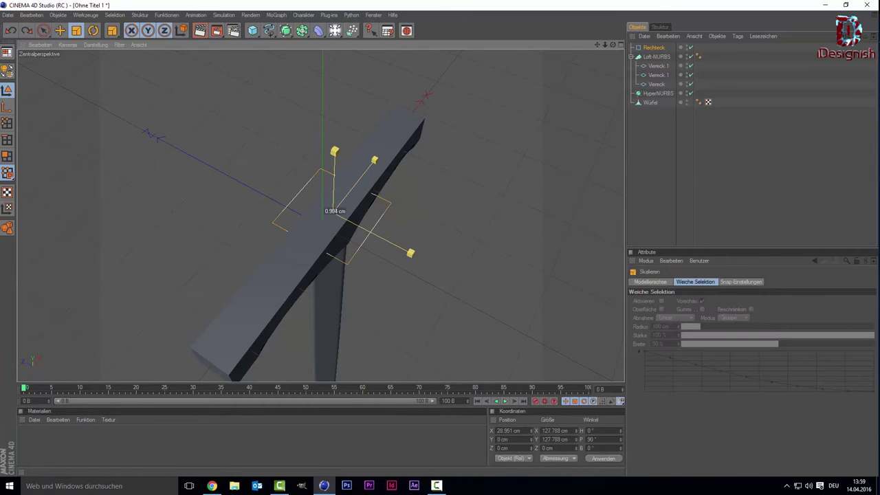
key("space")
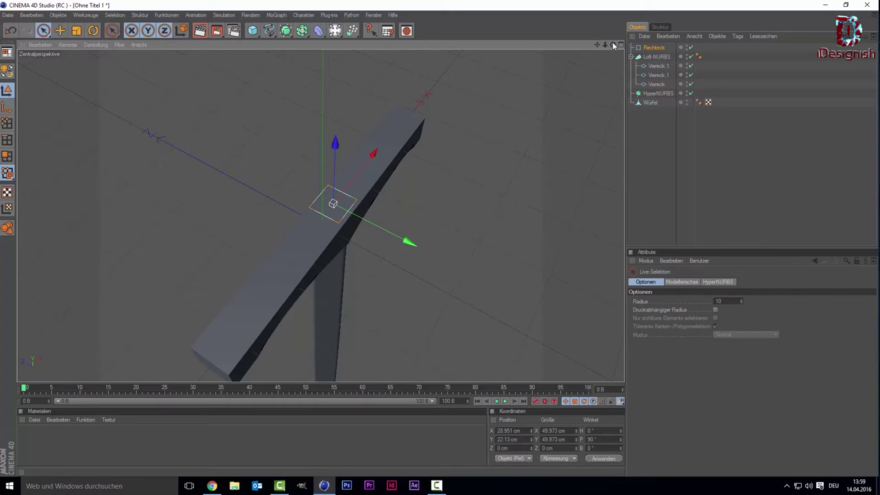
Enlarge the rectangle to about 54 cm square and nudge it into position
mouse_move(614, 46)
left_mouse_down()
mouse_move(591, 28)
mouse_move(359, 180)
left_mouse_up()
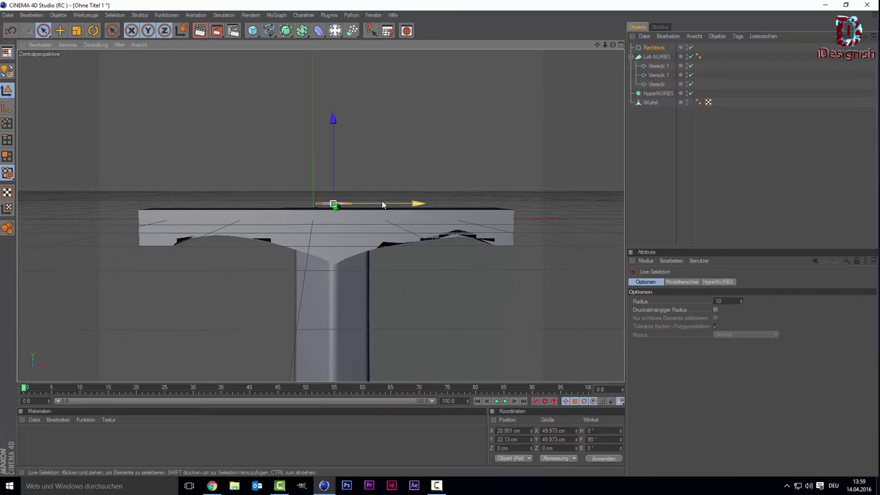
key("t")
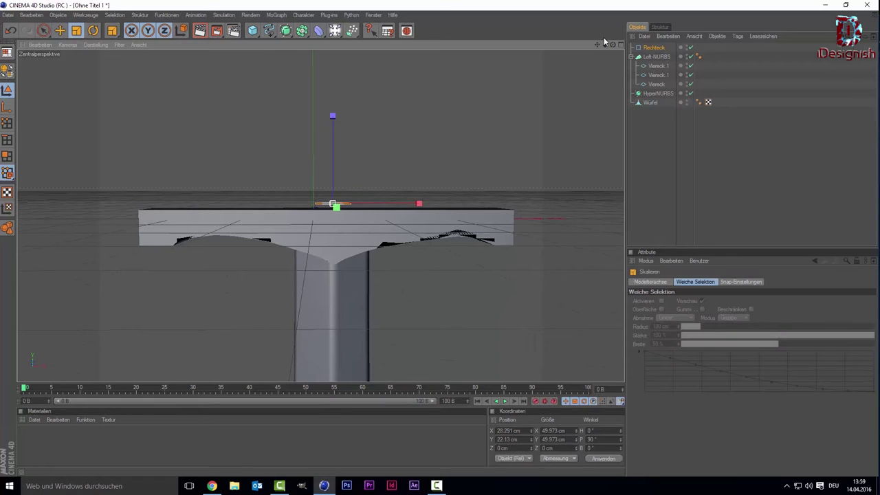
mouse_move(611, 45)
left_mouse_down()
mouse_move(608, 97)
mouse_move(577, 131)
mouse_move(563, 82)
mouse_move(570, 48)
left_mouse_up()
scroll(385, 191, "up", 2)
scroll(384, 190, "up", 2)
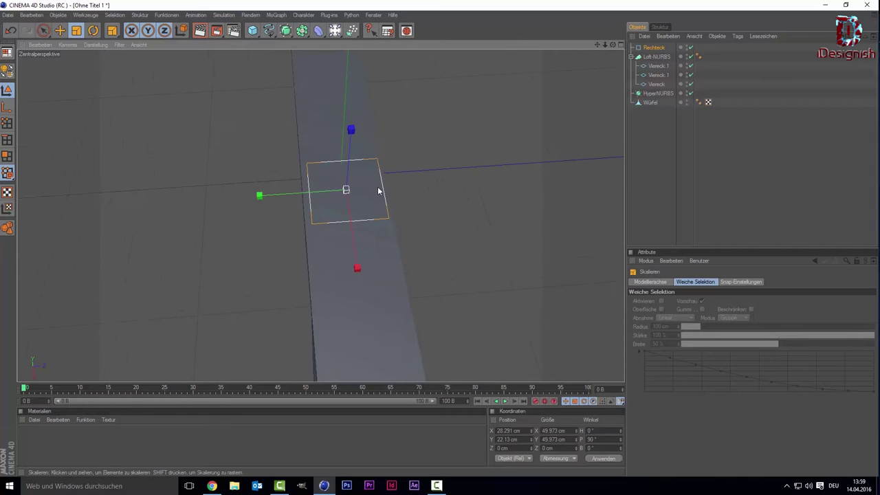
scroll(378, 191, "up", 2)
left_click_drag(388, 147, 570, 122)
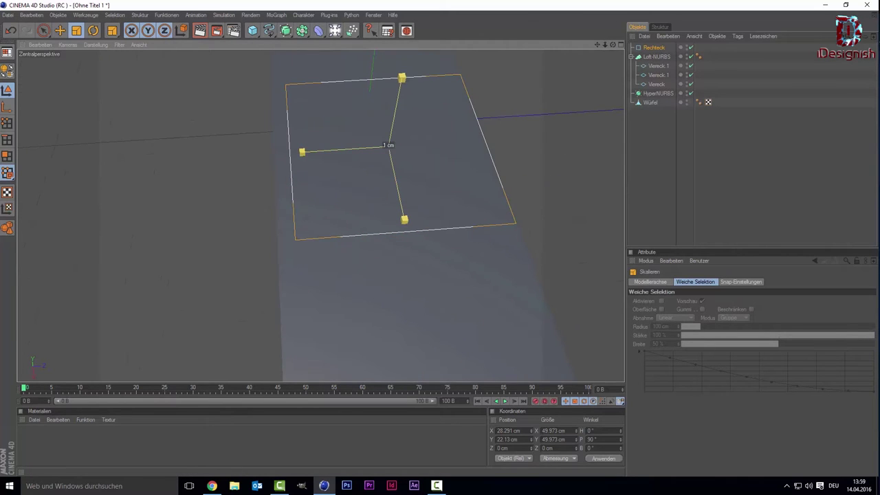
left_click_drag(612, 44, 598, 52)
key("space")
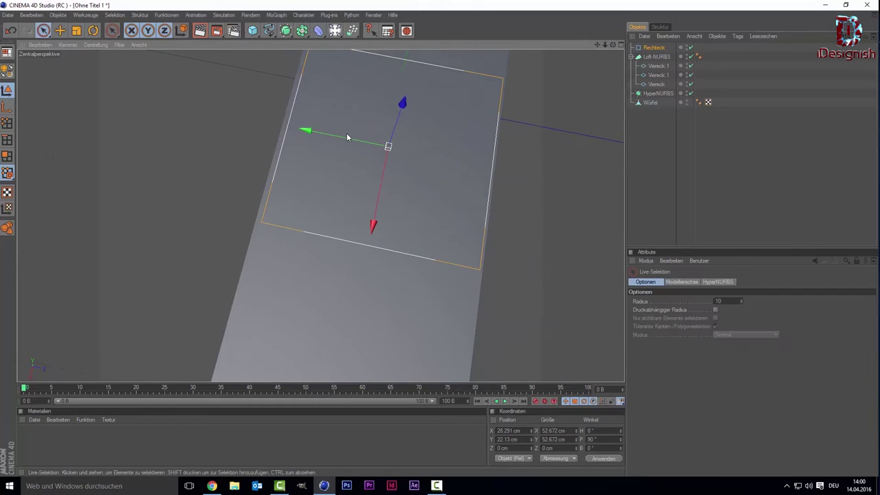
left_click_drag(347, 137, 395, 148)
key("t")
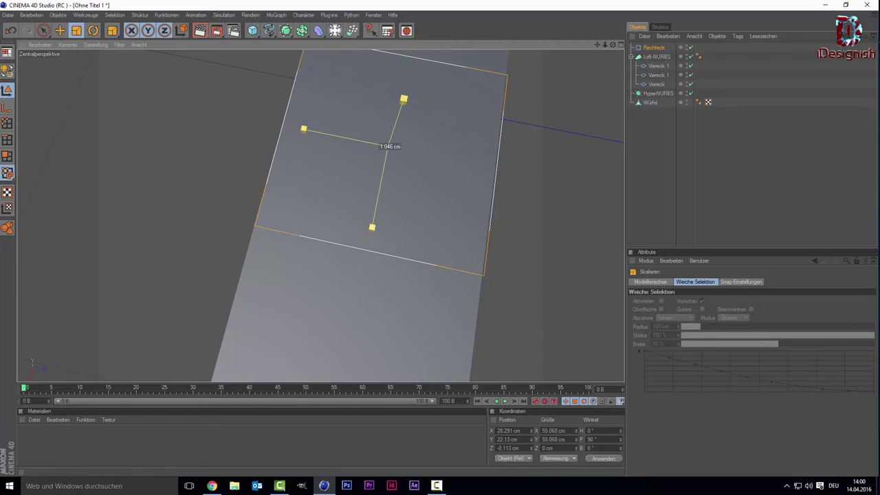
scroll(550, 114, "down", 5)
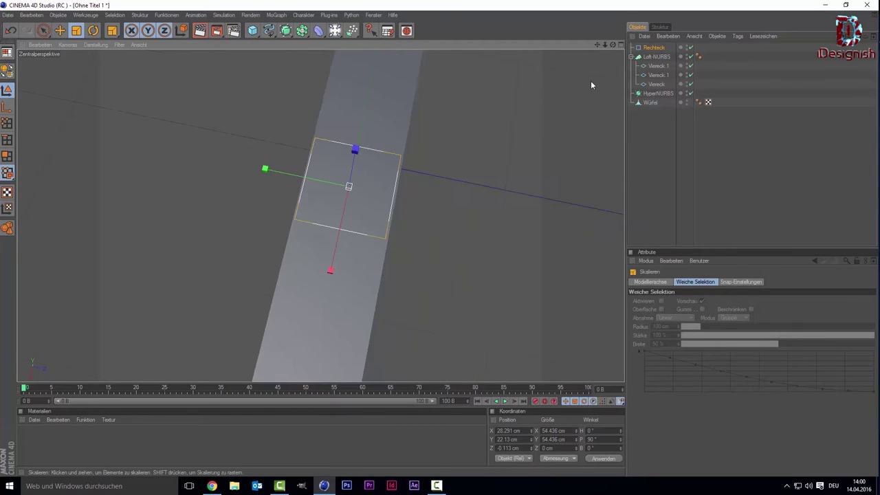
Lower the rectangle onto the top of the crossguard
left_click_drag(612, 45, 612, 96)
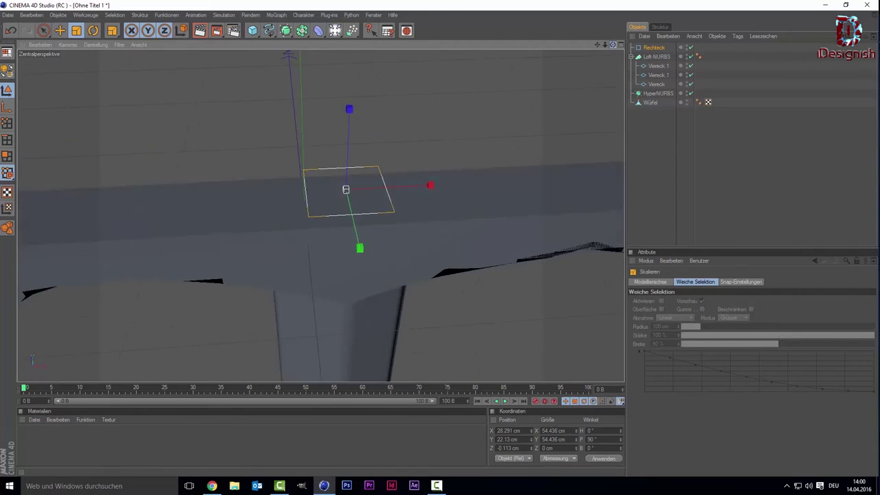
left_click_drag(612, 45, 611, 68)
key("space")
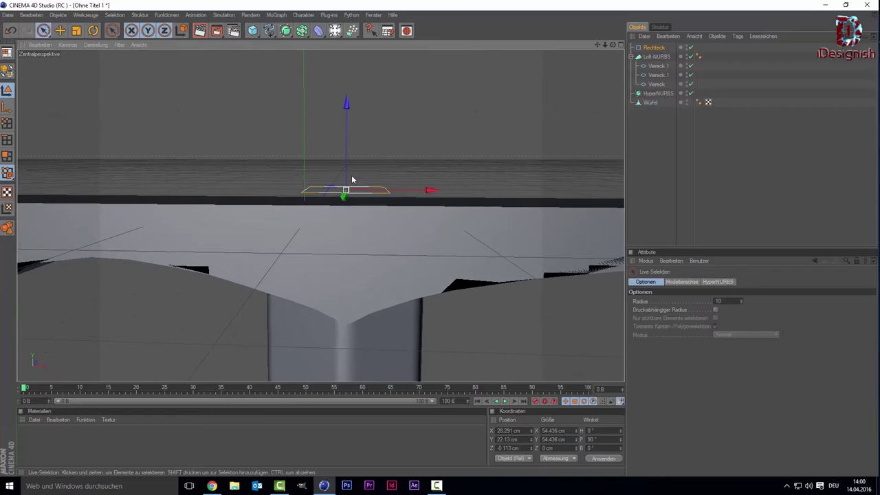
left_click_drag(347, 171, 347, 189)
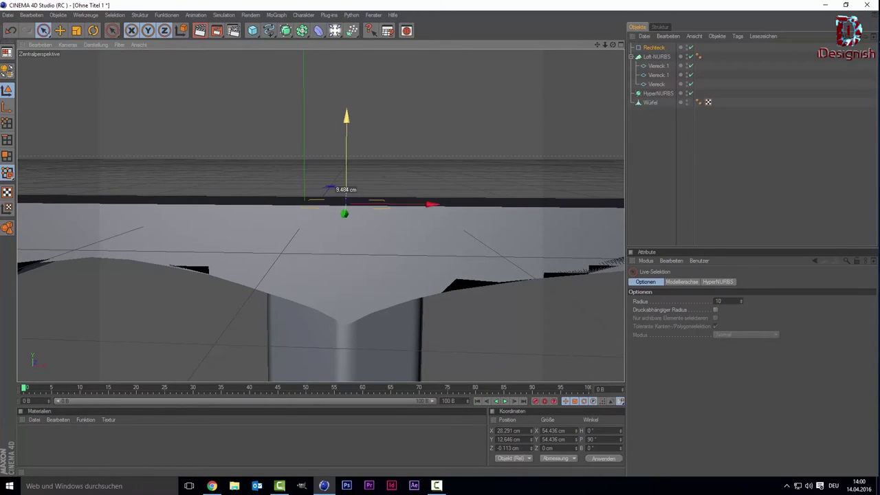
key("super")
key("super")
mouse_move(346, 171)
left_mouse_down()
mouse_move(346, 182)
mouse_move(348, 161)
left_mouse_up()
Duplicate the rectangle and raise the copy to Y 87.6 cm
key("ctrl+c")
key("ctrl+v")
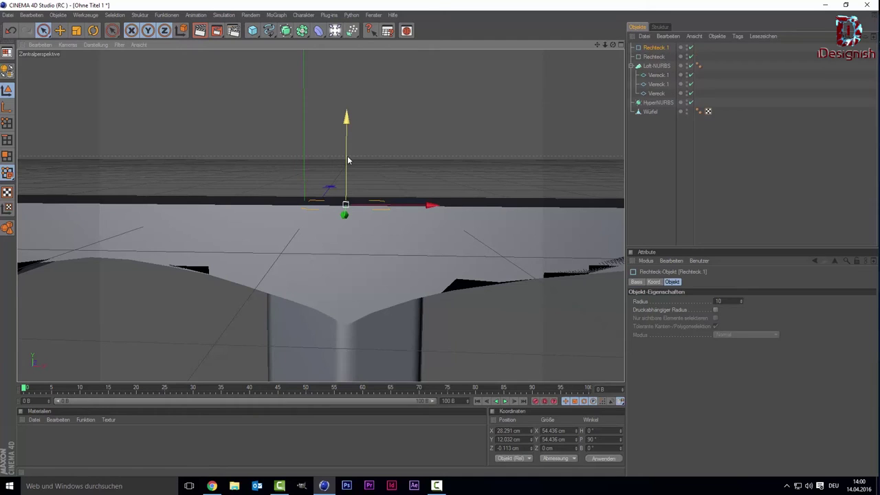
left_click_drag(347, 159, 347, 44)
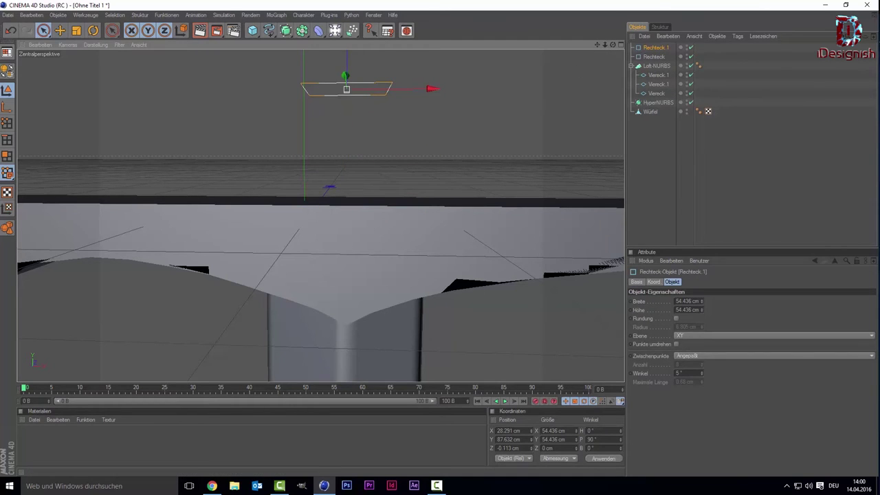
left_click_drag(597, 45, 597, 120)
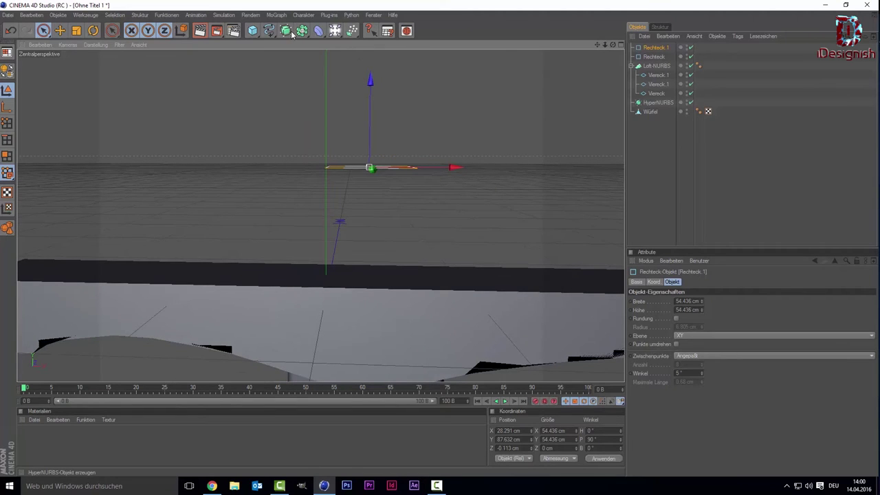
Add a Loft NURBS, put Rechteck.1 and Rechteck inside it, and select Rechteck.1
left_click_drag(291, 33, 316, 39)
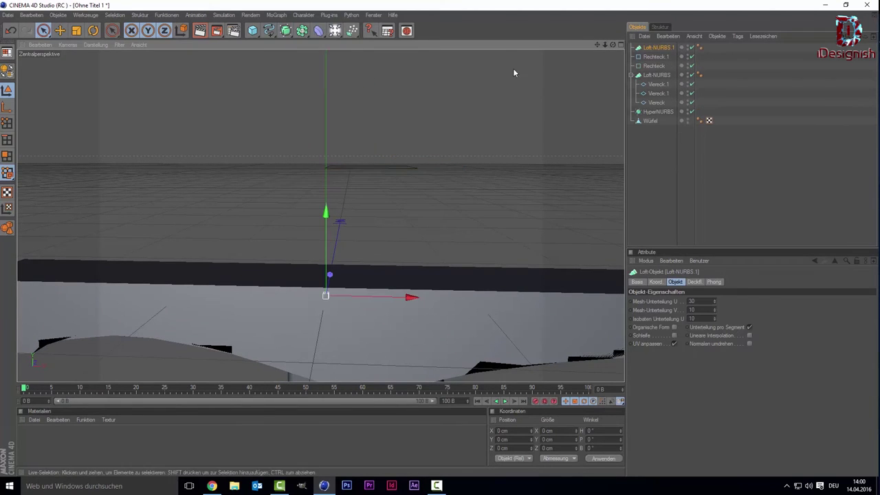
left_click_drag(712, 67, 656, 48)
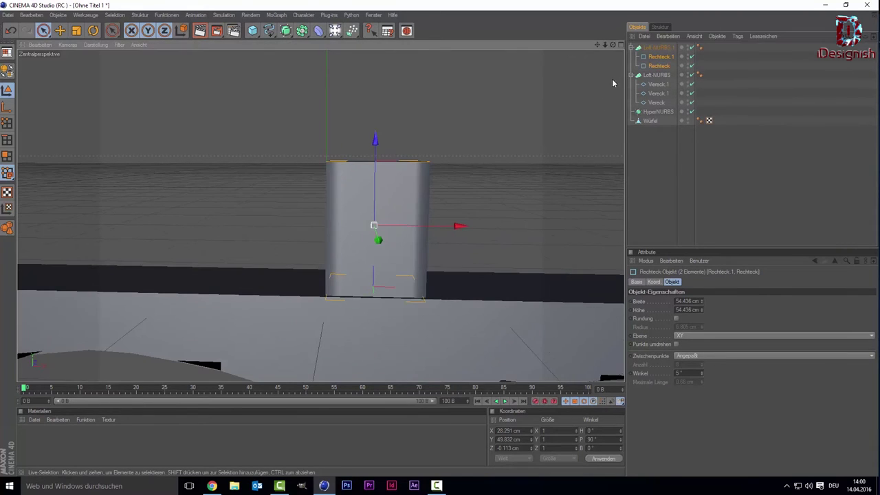
left_click(653, 57)
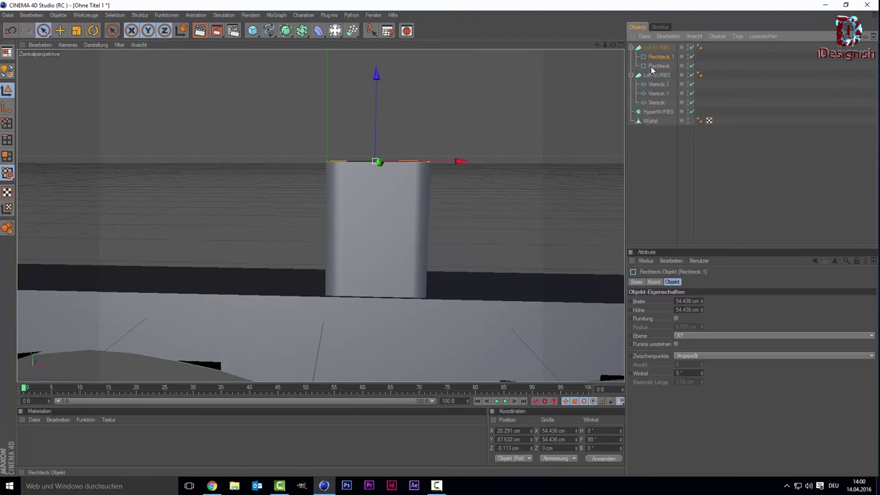
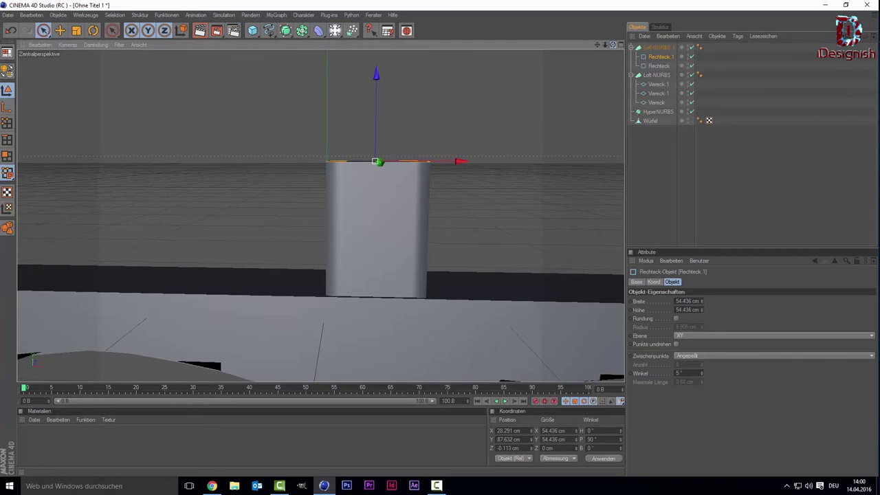
Turn on corner rounding for the top profile Rechteck.1 and increase its radius
left_click_drag(613, 45, 605, 82)
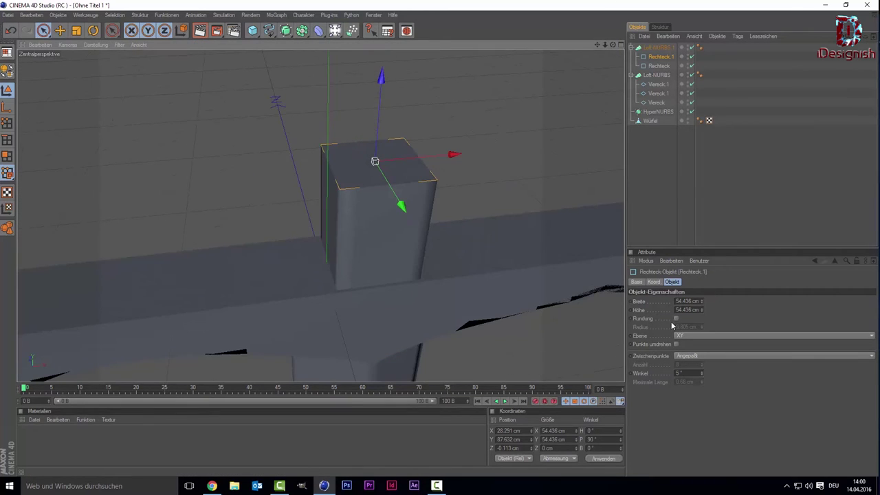
left_click(677, 319)
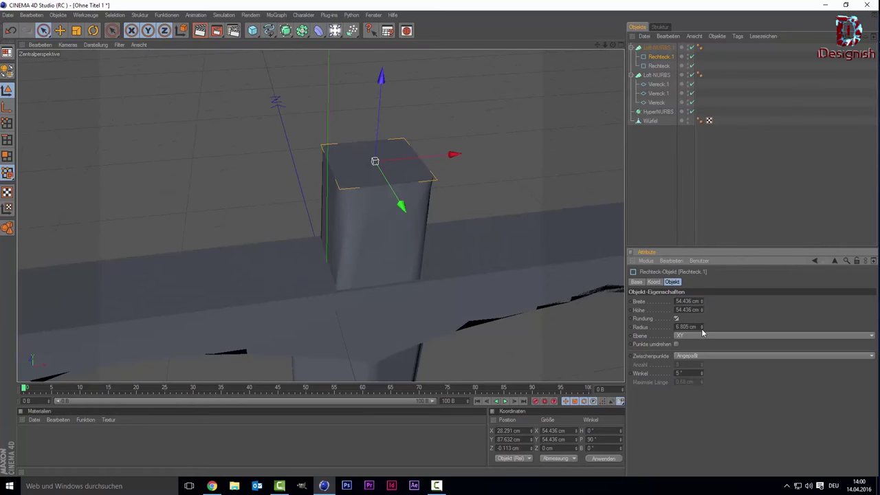
mouse_move(701, 327)
left_mouse_down()
mouse_move(703, 303)
mouse_move(701, 320)
left_mouse_up()
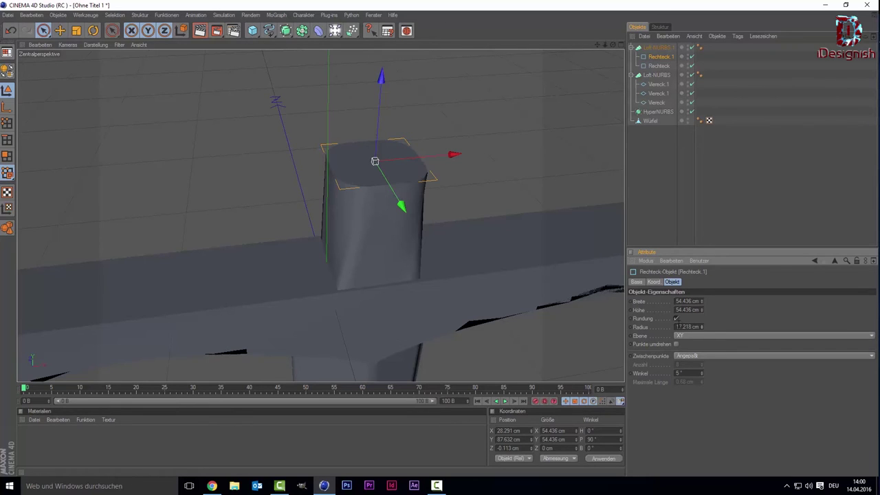
left_click_drag(676, 327, 730, 320)
left_click(788, 195)
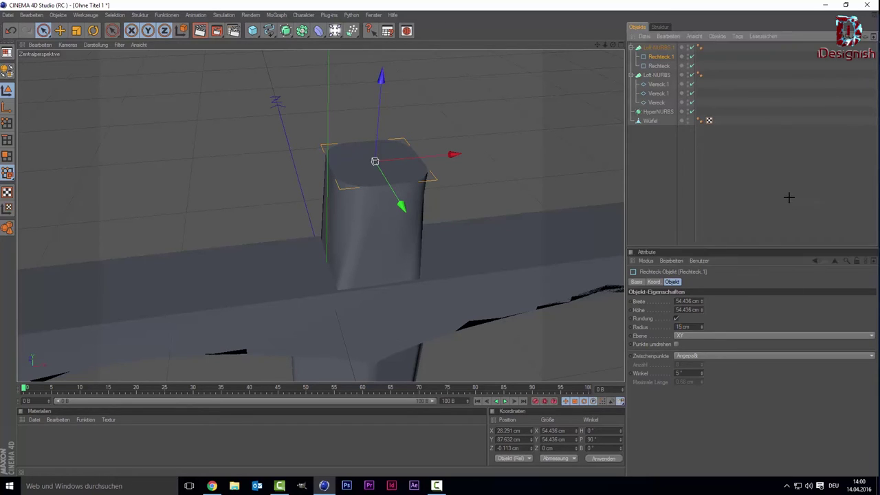
Round the bottom profile Rechteck's corners with a 20 cm radius
left_click(658, 65)
left_click(676, 319)
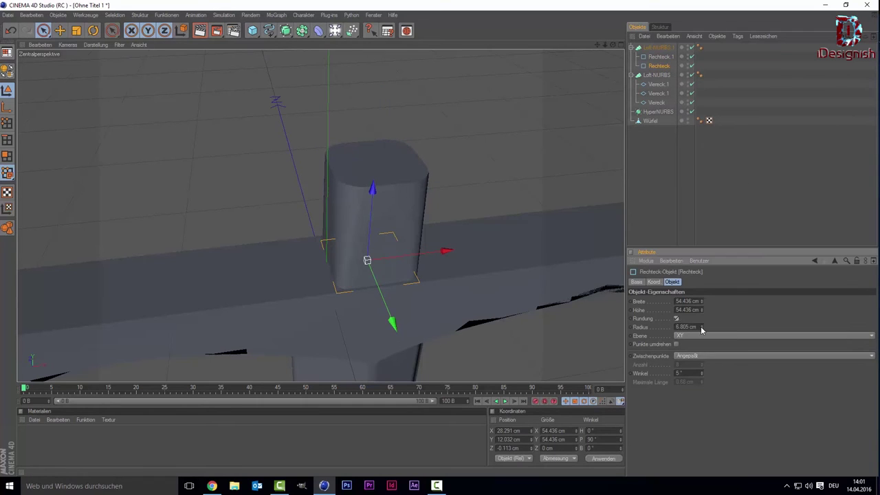
key("Tab")
type("1")
key("Return")
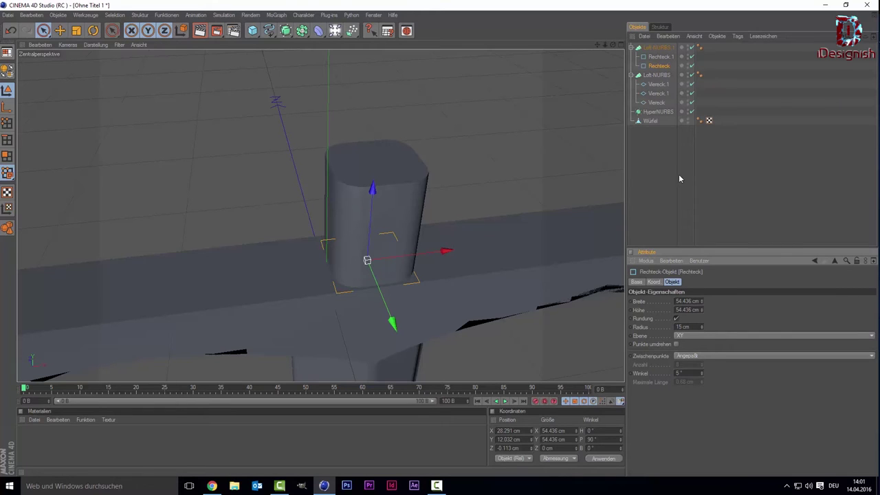
double_click(687, 327)
type("20")
key("Return")
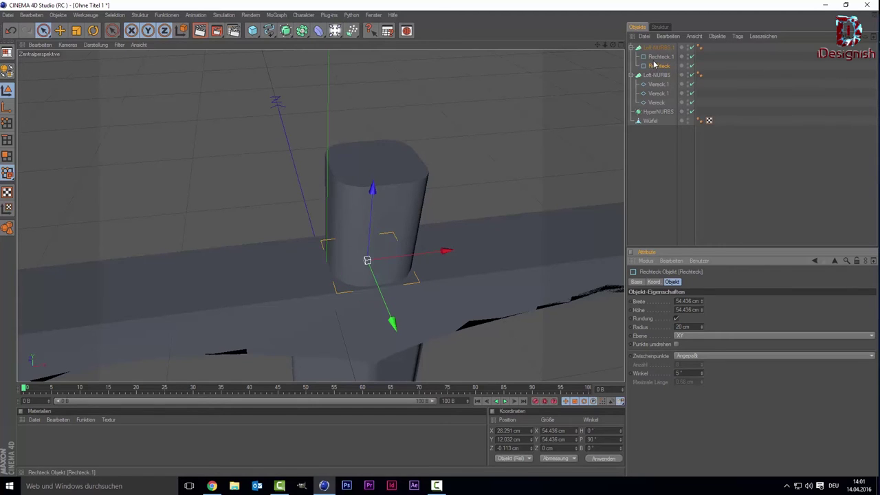
Set the top profile Rechteck.1's corner radius to 20 cm as well
left_click(657, 57)
double_click(693, 326)
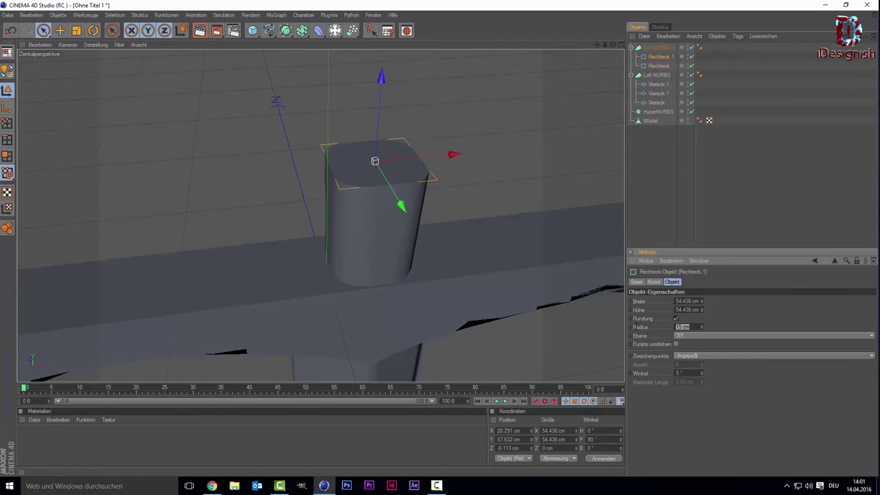
type("20")
key("Return")
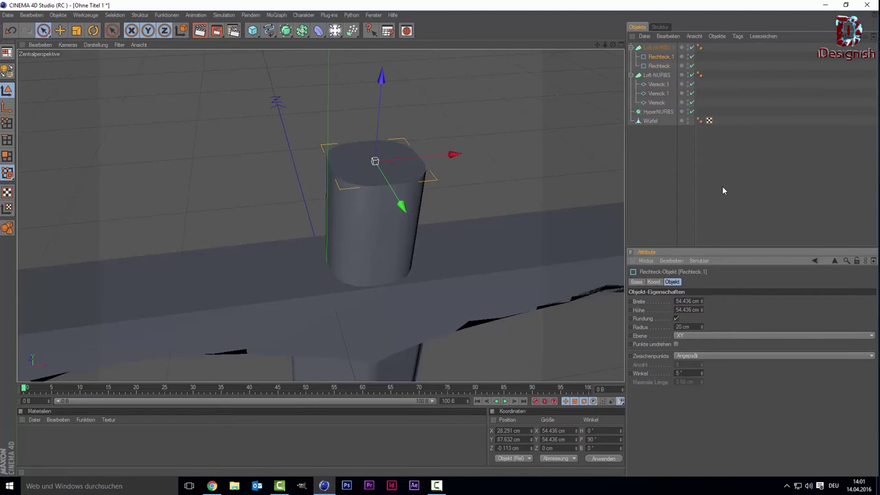
left_click(722, 186)
Scale the bottom profile Rechteck down to about 40.31 cm to taper the grip
mouse_move(612, 44)
left_mouse_down()
mouse_move(598, 62)
mouse_move(605, 69)
mouse_move(612, 48)
left_mouse_up()
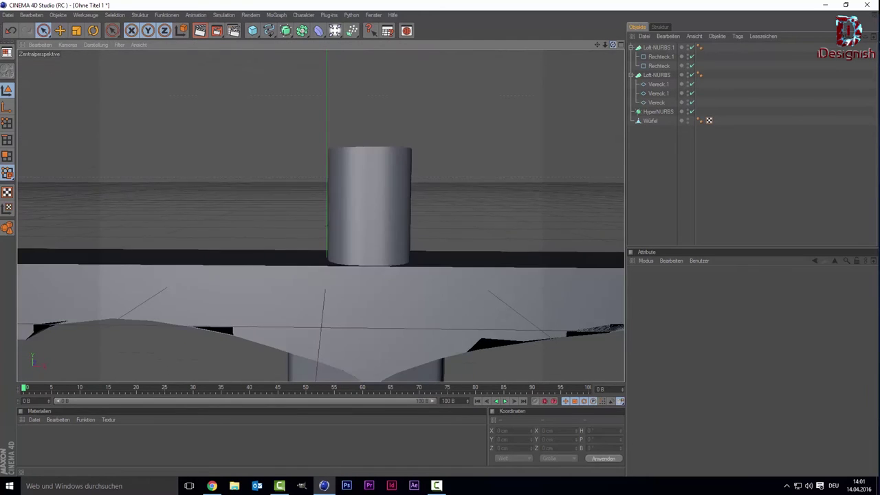
left_click(657, 94)
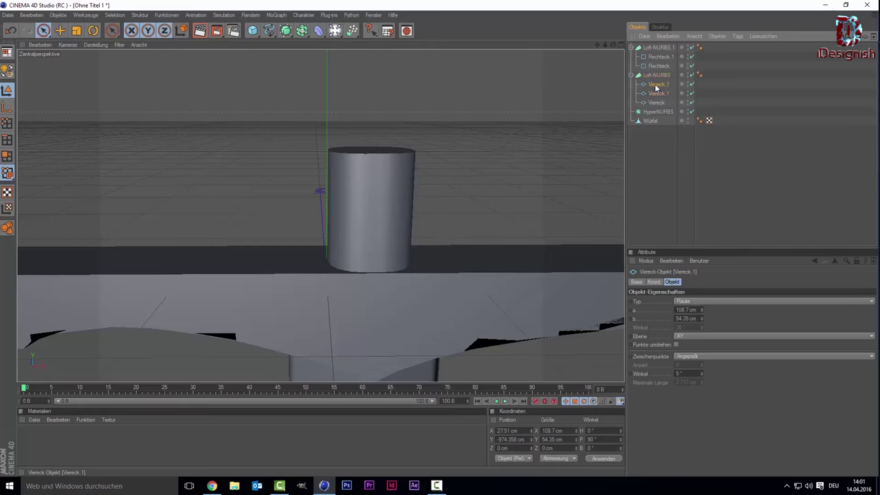
left_click(655, 57)
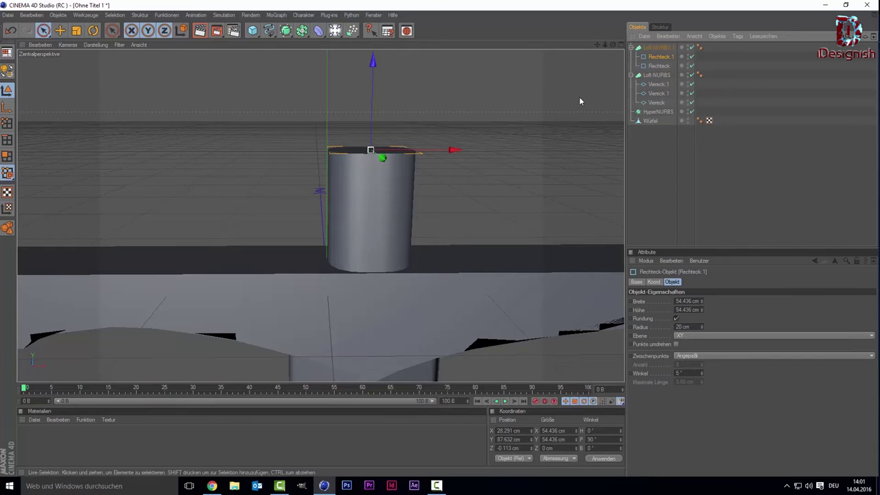
middle_click_drag(586, 77, 480, 143, "alt")
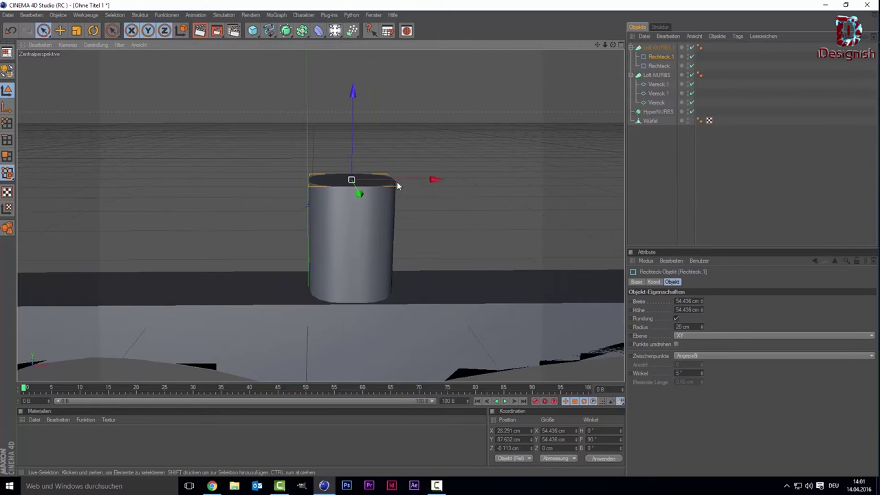
left_click(352, 301)
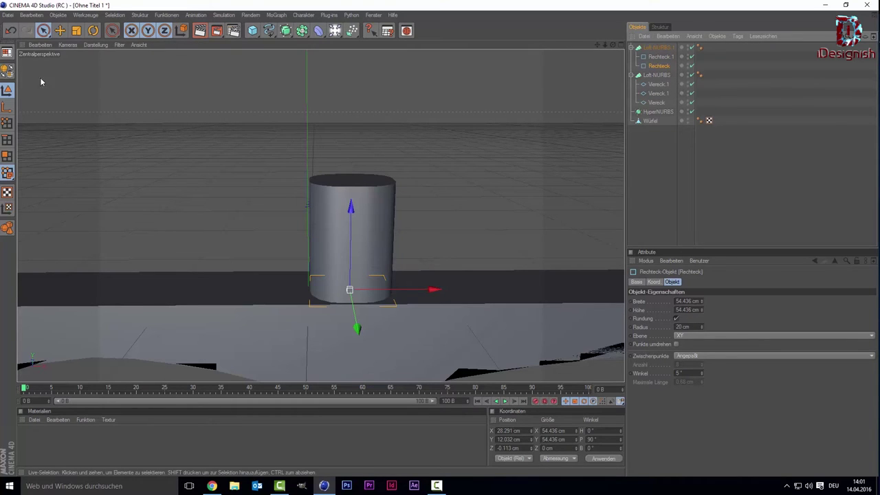
key("t")
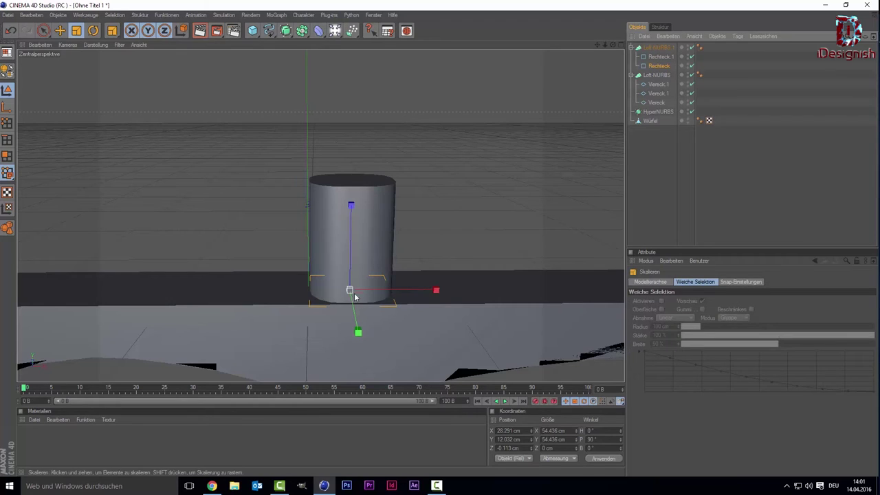
left_click_drag(354, 296, 336, 290)
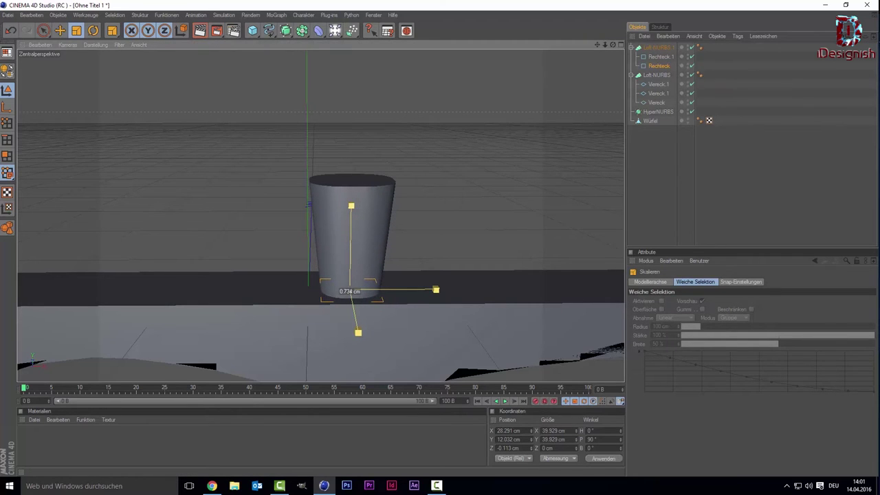
left_click_drag(337, 290, 337, 290)
left_click_drag(349, 290, 349, 290)
Duplicate the narrowed profile and move the copy up to about Y 164 cm
key("ctrl+c")
key("ctrl+v")
left_click_drag(351, 237, 352, 52)
Put the copied profile into the grip's loft and raise Rechteck.1 slightly
scroll(523, 100, "down", 3)
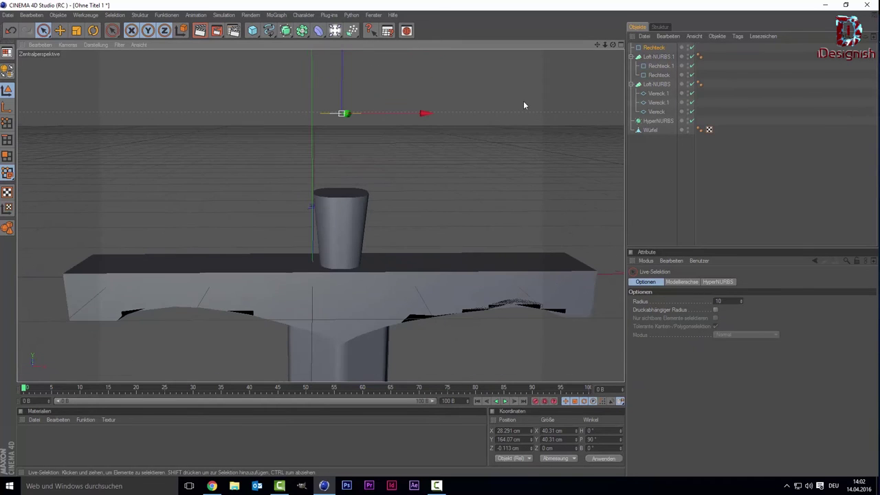
left_click_drag(660, 47, 662, 59)
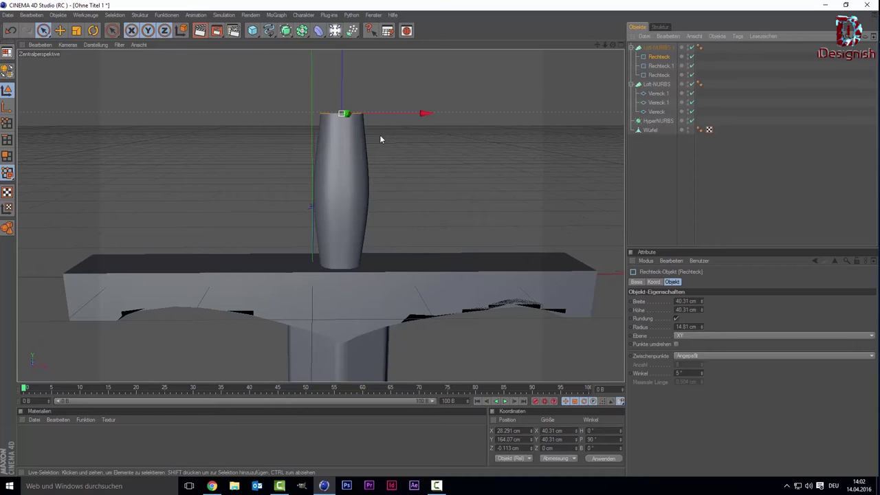
left_click(658, 66)
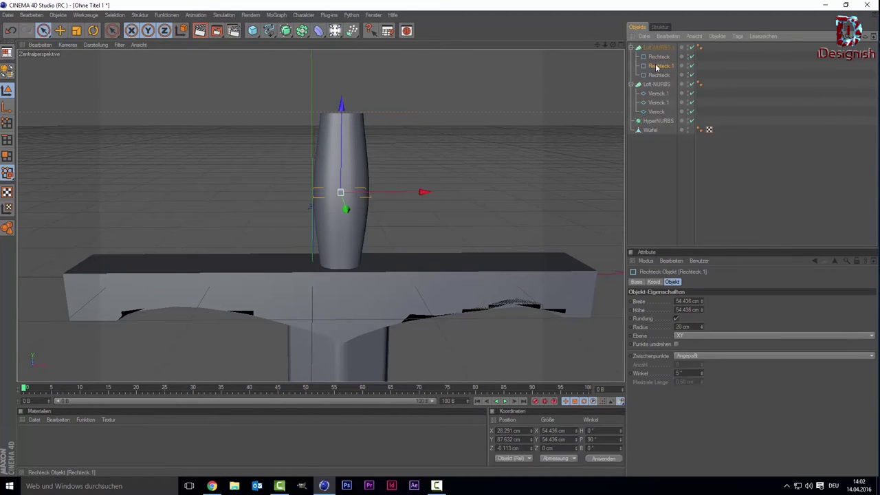
left_click_drag(346, 165, 346, 156)
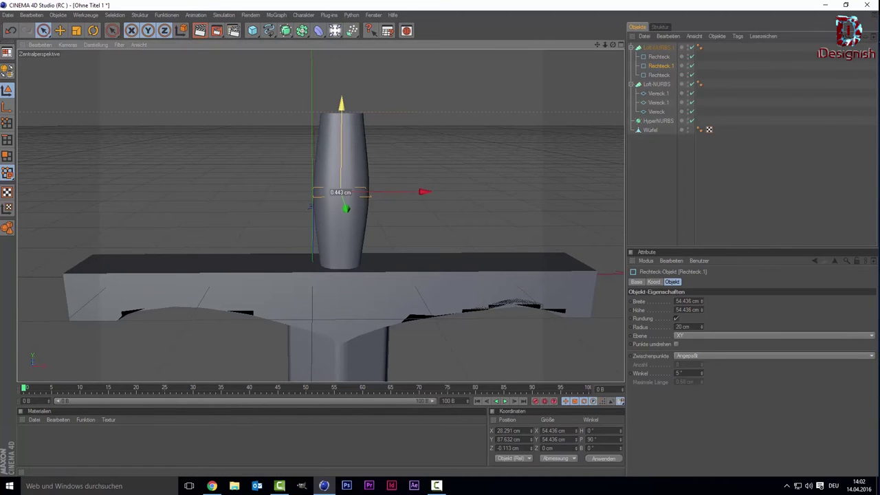
Raise the top profile Rechteck and move Rechteck.1 higher up the grip
scroll(530, 67, "down", 3)
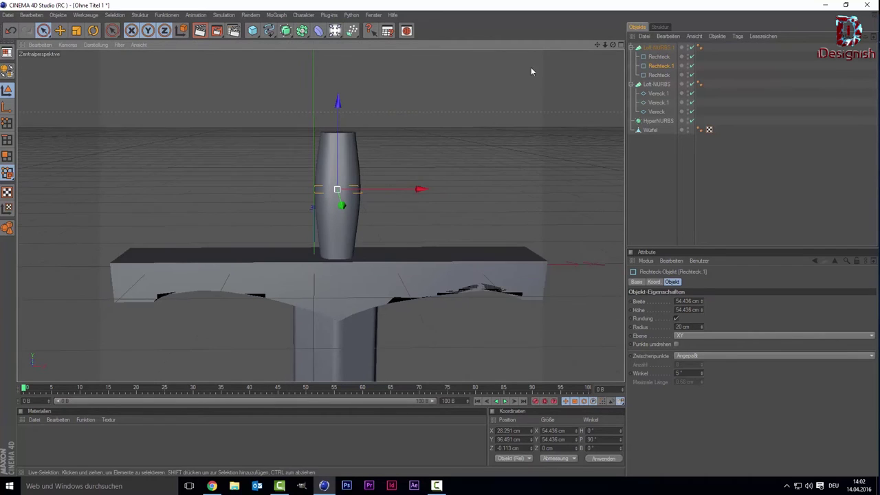
mouse_move(613, 47)
left_mouse_down()
mouse_move(604, 69)
mouse_move(616, 54)
left_mouse_up()
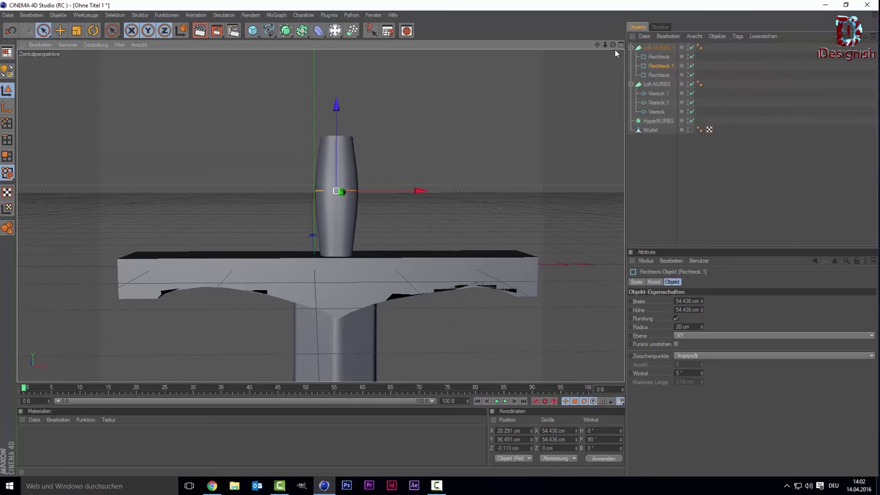
left_click(654, 56)
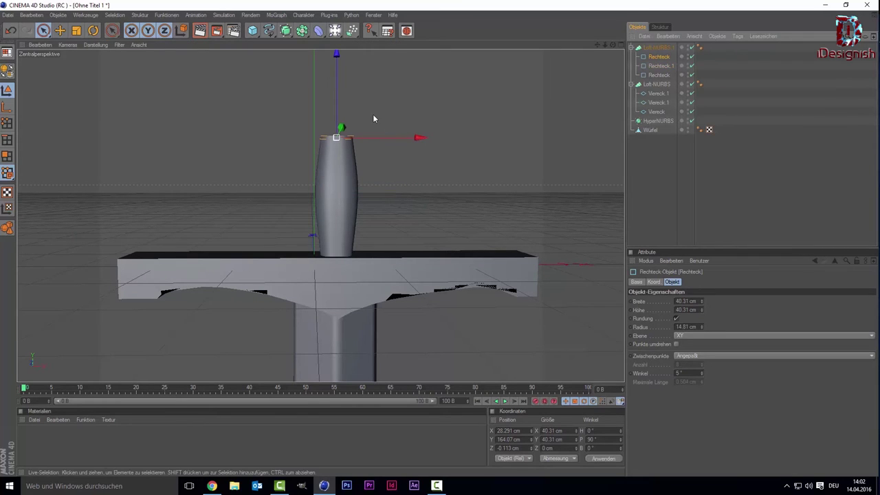
mouse_move(337, 79)
left_mouse_down()
mouse_move(337, 52)
mouse_move(492, 109)
left_mouse_up()
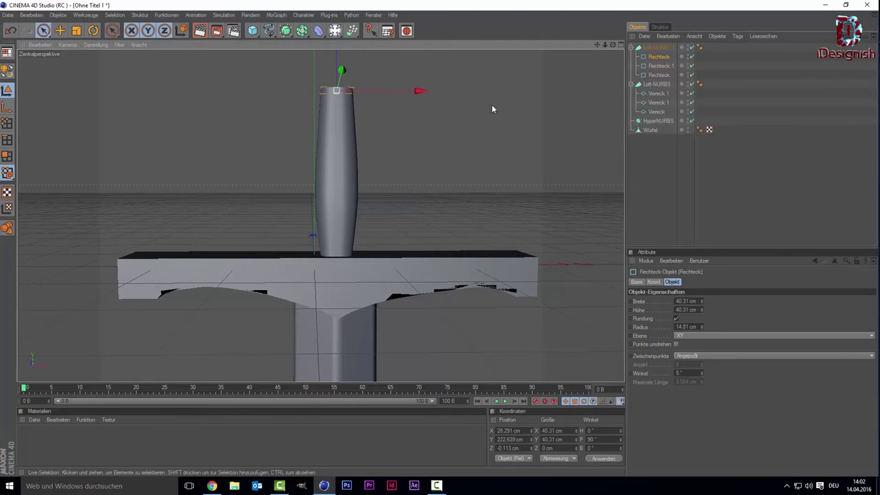
left_click(658, 65)
left_click_drag(337, 158, 337, 128)
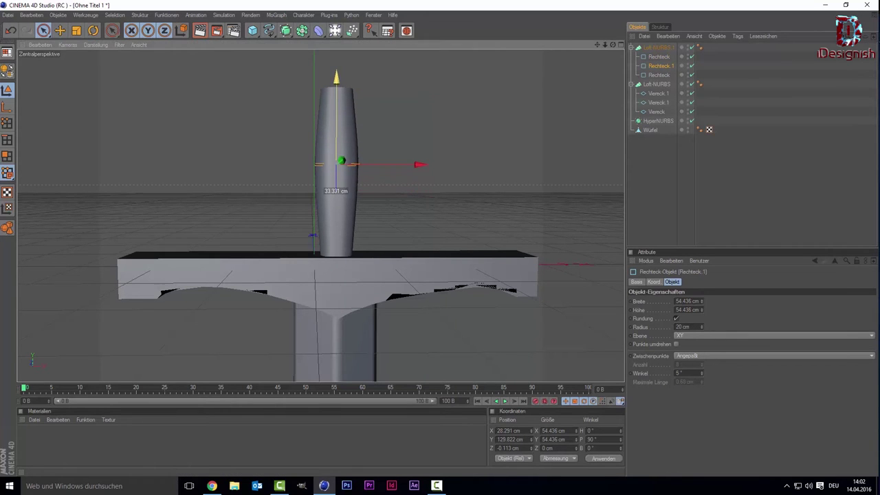
left_click(480, 196)
Raise the top profile Rechteck further, to about Y 332.68 cm, lengthening the grip
scroll(480, 192, "down", 3)
scroll(480, 192, "up", 3)
scroll(481, 198, "down", 2)
scroll(483, 198, "down", 2)
scroll(486, 198, "down", 1)
scroll(483, 202, "down", 1)
scroll(482, 202, "down", 2)
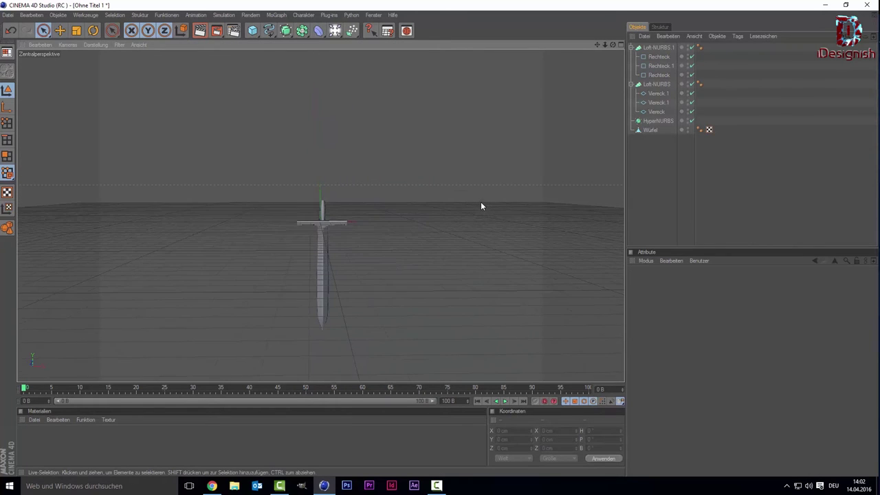
scroll(481, 203, "up", 1)
scroll(481, 202, "up", 2)
scroll(481, 203, "up", 2)
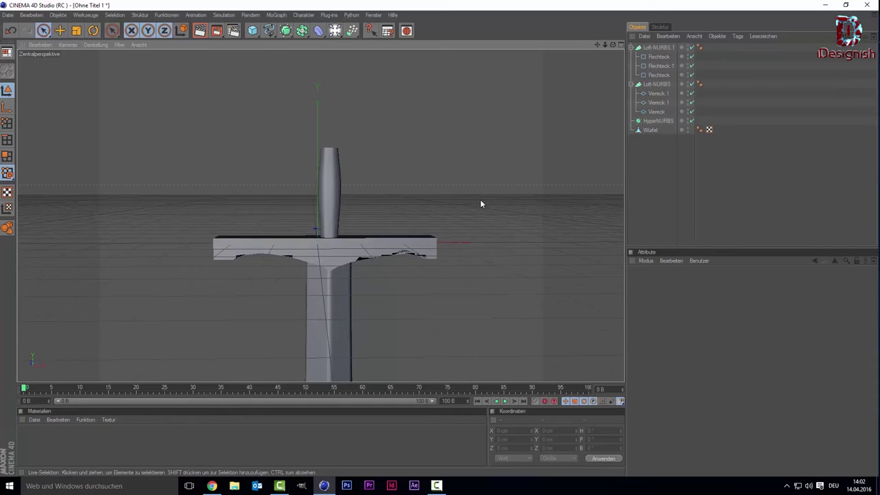
scroll(482, 193, "up", 2)
scroll(485, 179, "down", 2)
scroll(485, 178, "down", 2)
scroll(484, 179, "down", 2)
scroll(488, 182, "up", 3)
scroll(489, 180, "up", 2)
scroll(490, 180, "up", 2)
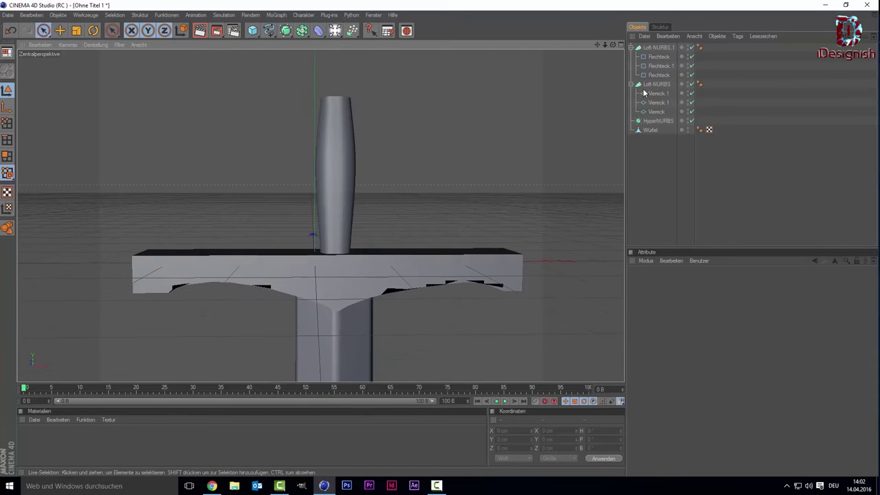
left_click(657, 57)
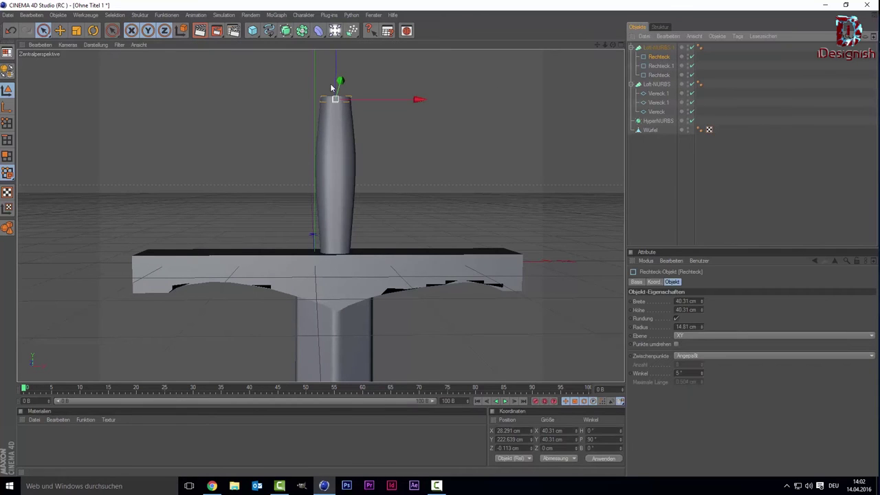
left_click_drag(338, 71, 337, 52)
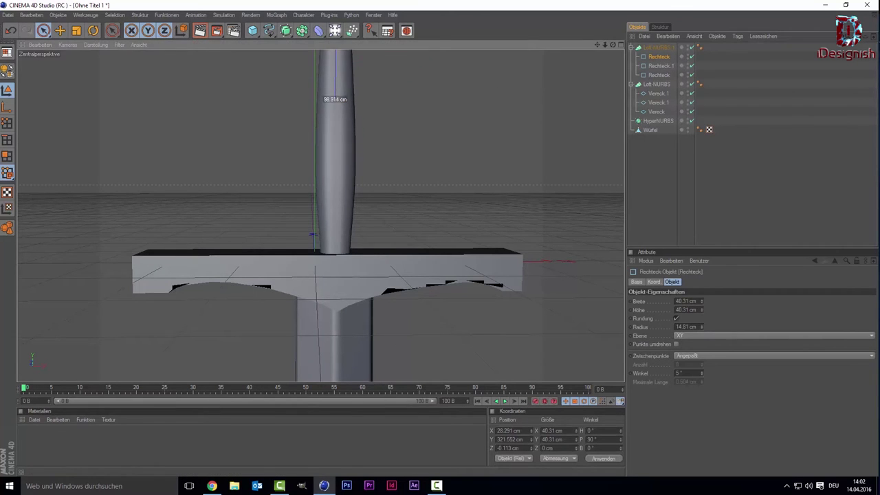
Lift the Rechteck.1 profile to about 187 cm on Y
scroll(381, 131, "down", 2)
scroll(381, 134, "down", 2)
scroll(375, 143, "up", 1)
scroll(375, 143, "up", 1)
left_click(658, 65)
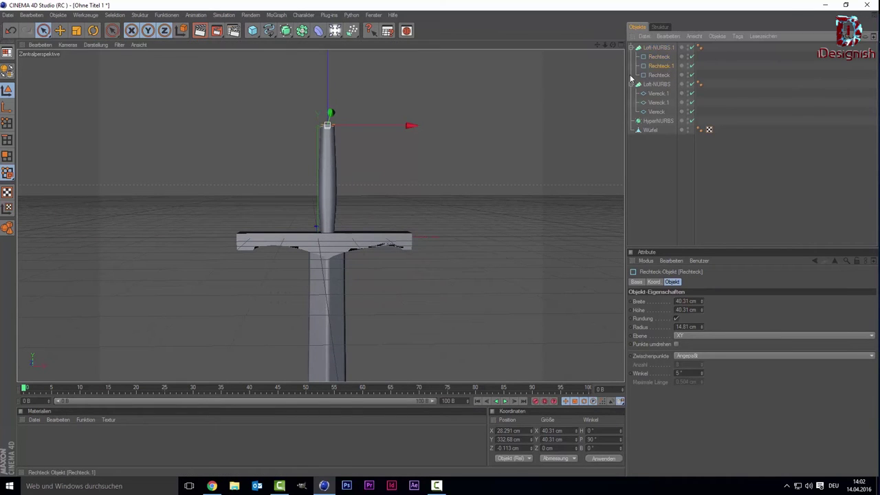
left_click_drag(330, 147, 331, 130)
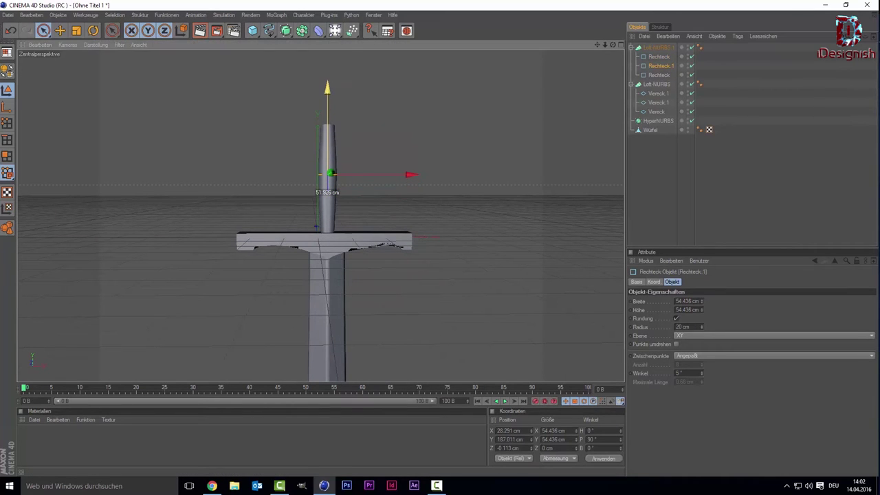
left_click(462, 203)
scroll(463, 203, "down", 2)
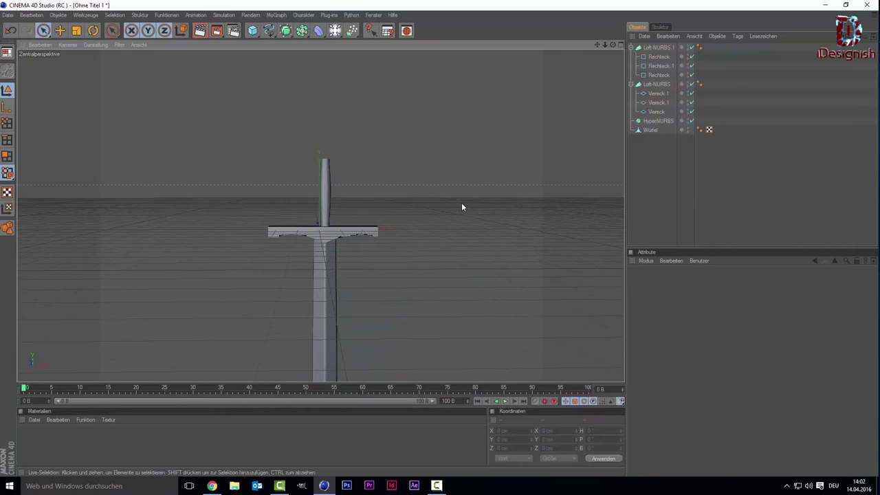
scroll(461, 202, "up", 2)
scroll(462, 203, "up", 2)
scroll(462, 193, "up", 2)
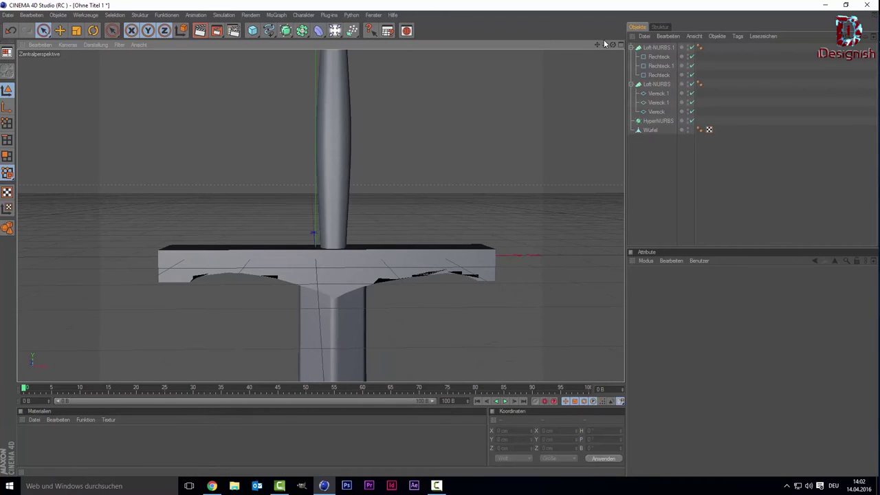
left_click_drag(597, 45, 595, 86)
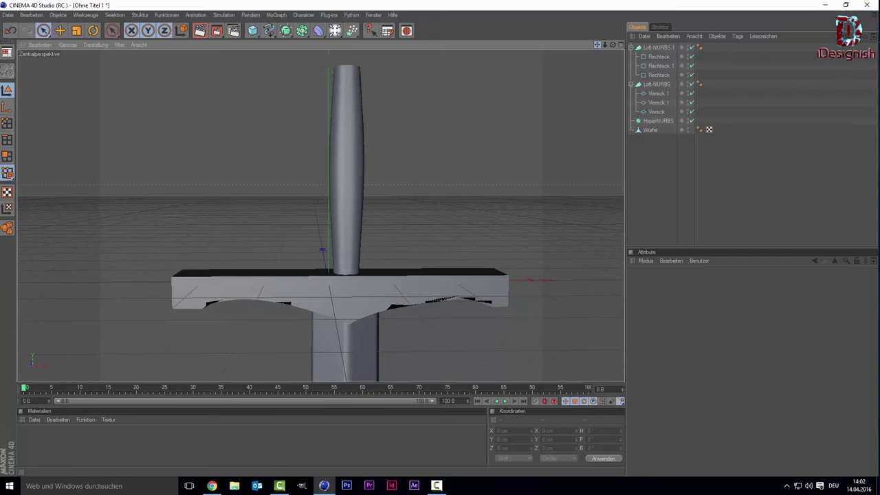
left_click_drag(594, 86, 565, 140)
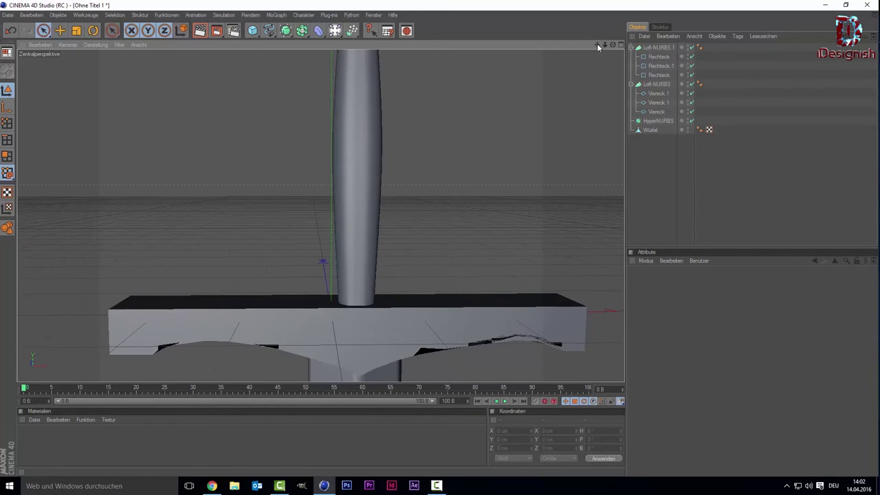
mouse_move(597, 45)
left_mouse_down()
mouse_move(591, 66)
mouse_move(612, 76)
mouse_move(612, 86)
left_mouse_up()
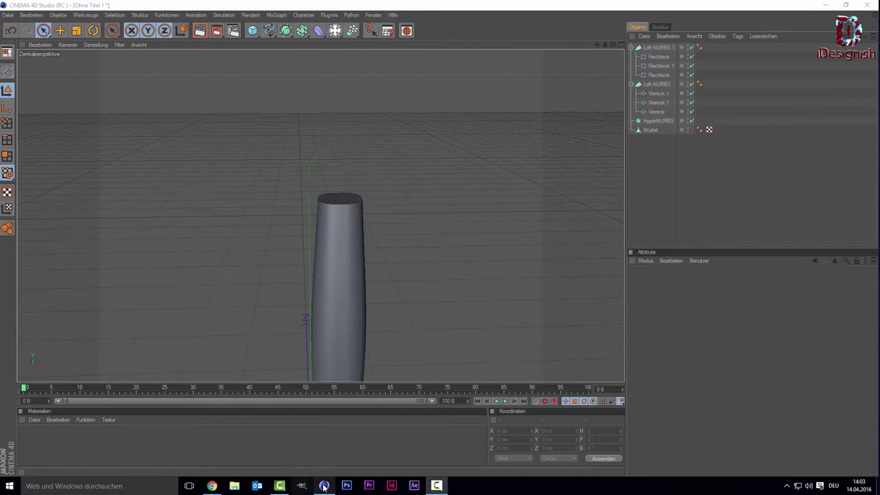
middle_click(404, 148)
key("F4")
scroll(377, 110, "down", 2)
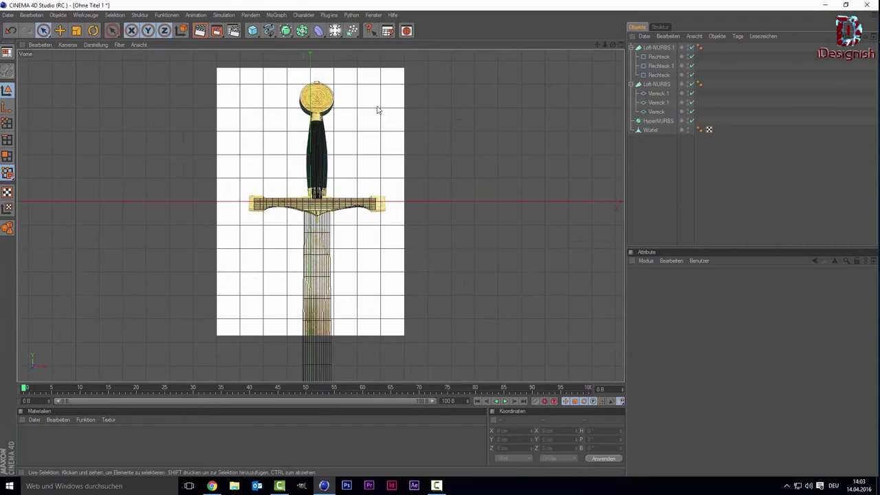
middle_click(318, 96)
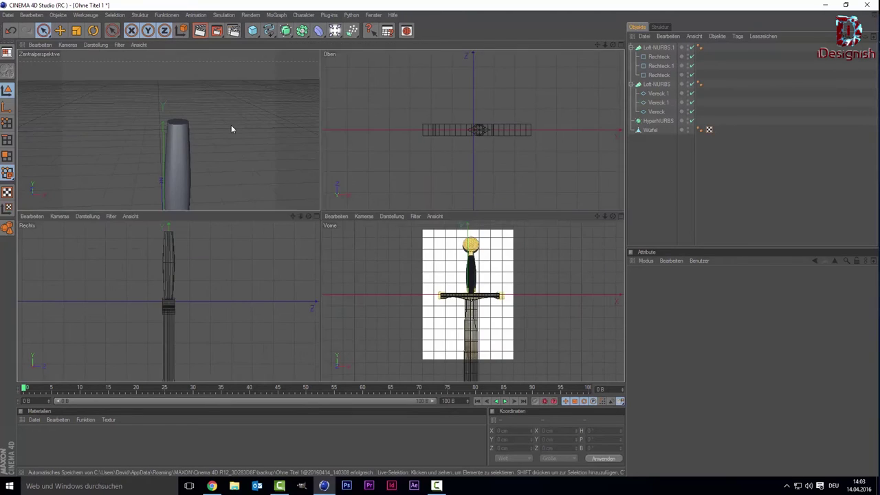
middle_click(231, 125)
scroll(197, 61, "down", 1)
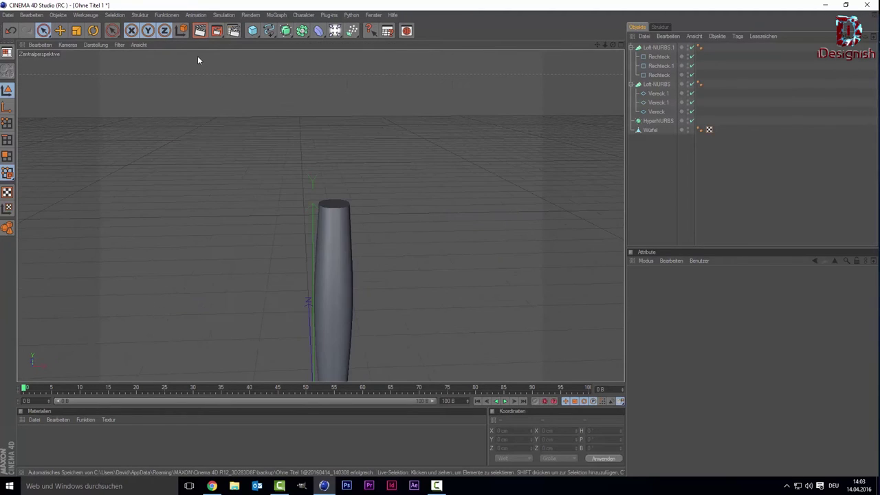
left_click(252, 31)
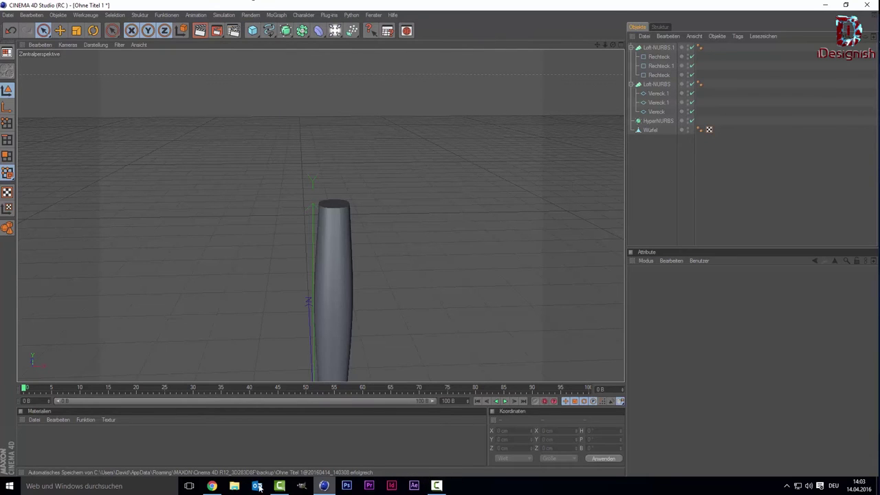
middle_click(360, 261)
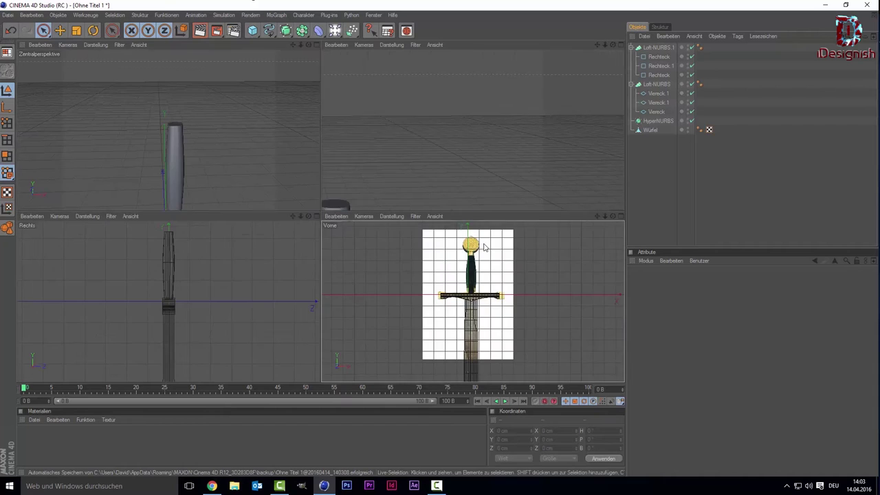
middle_click(483, 248)
scroll(354, 216, "up", 3)
scroll(344, 192, "up", 3)
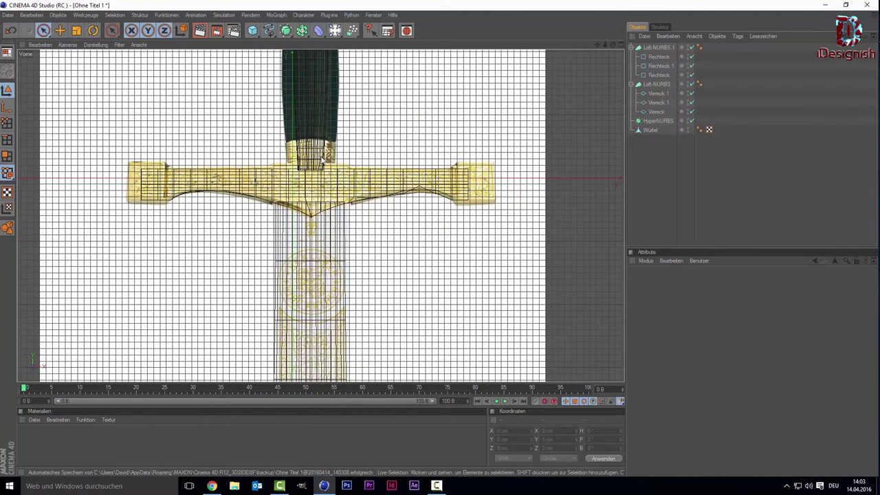
scroll(345, 135, "up", 2)
scroll(346, 135, "down", 3)
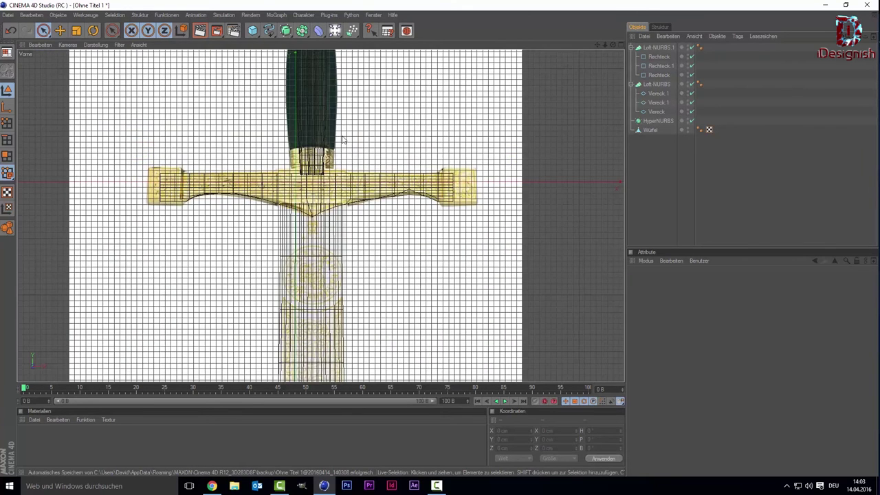
scroll(336, 122, "down", 2)
middle_click(329, 186)
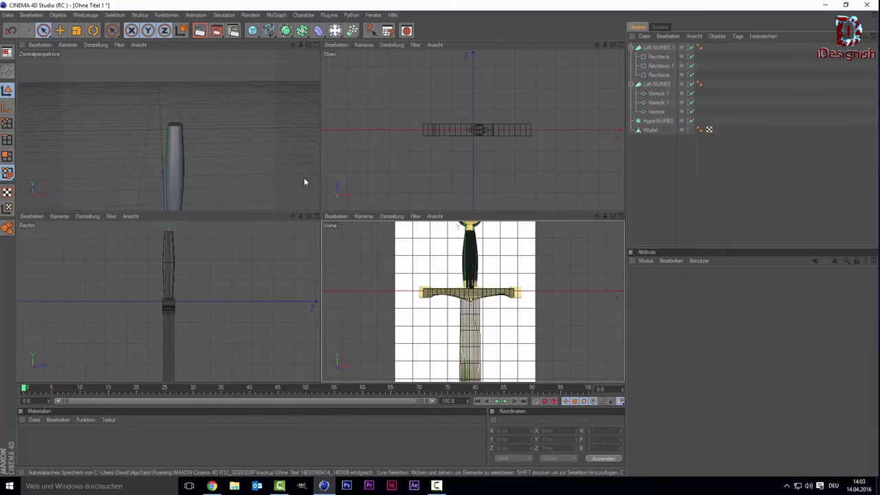
middle_click(304, 177)
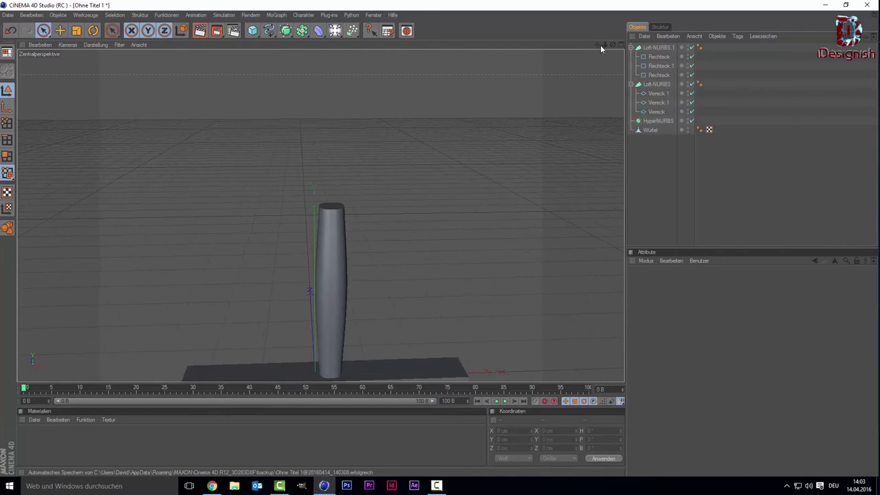
left_click_drag(600, 45, 599, 43)
Add a Röhre tube primitive and adjust its inner radius
left_click(252, 33)
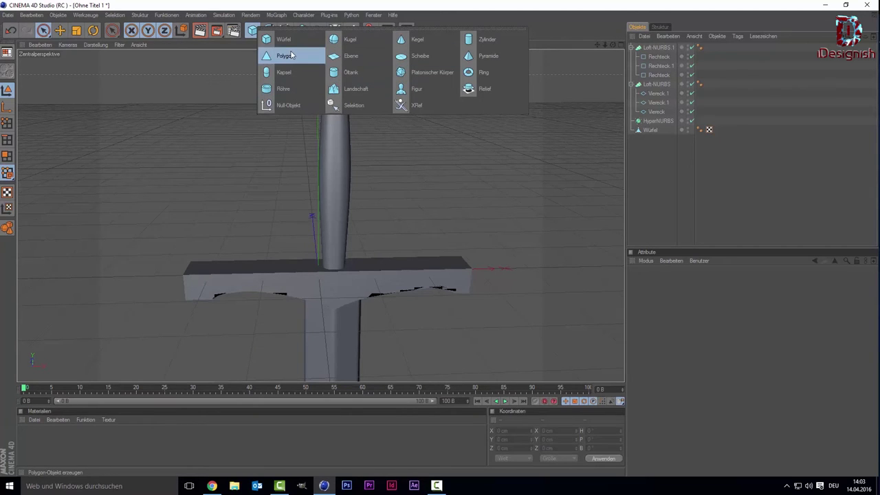
left_click(284, 89)
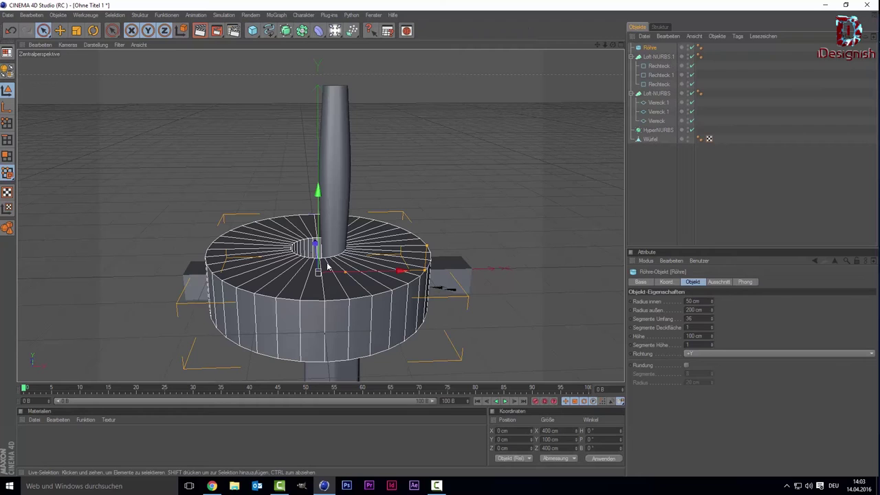
left_click_drag(326, 272, 318, 272)
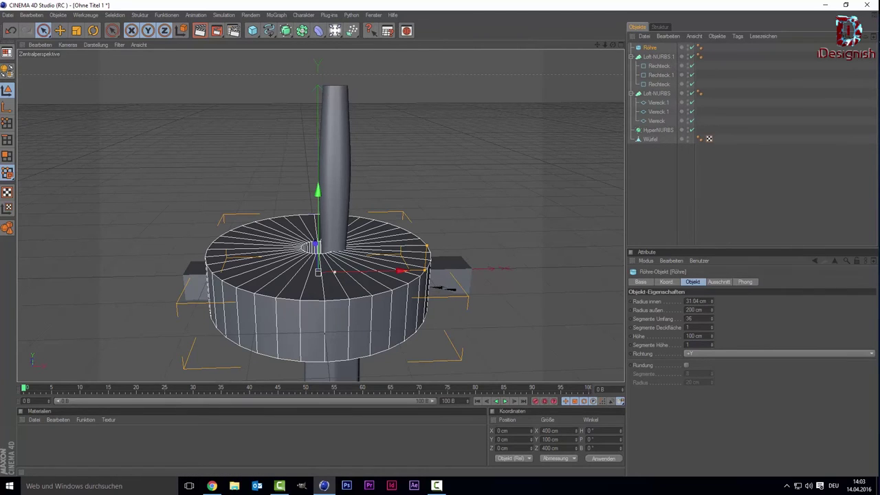
key("t")
key("space")
mouse_move(347, 278)
left_mouse_down()
mouse_move(357, 277)
mouse_move(347, 273)
left_mouse_up()
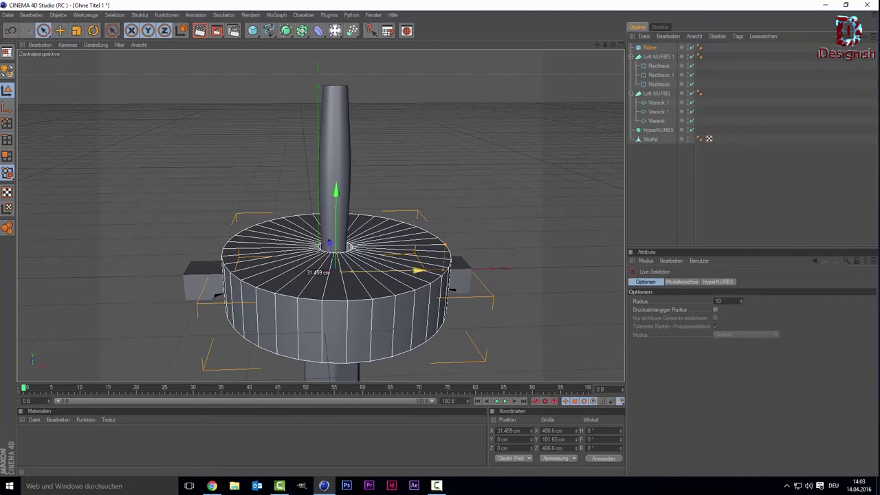
Shrink the tube's radius so it fits around the handle
key("space")
left_click(347, 274)
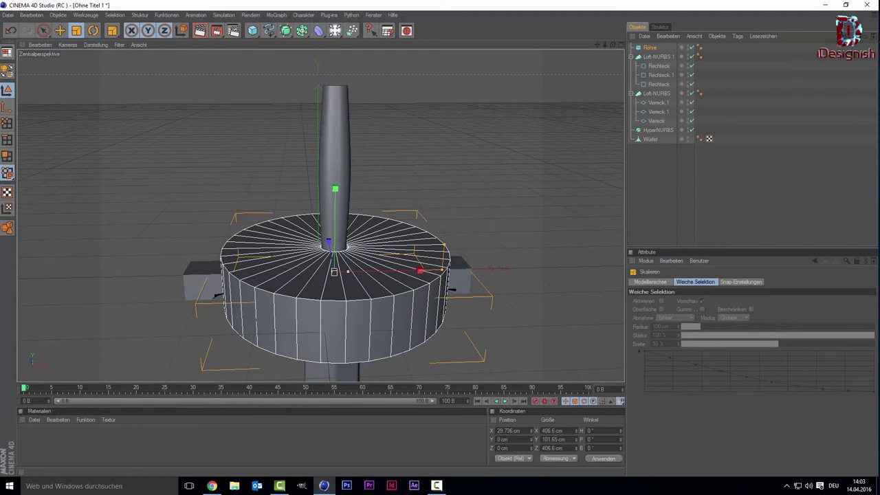
key("space")
left_click_drag(348, 272, 360, 275)
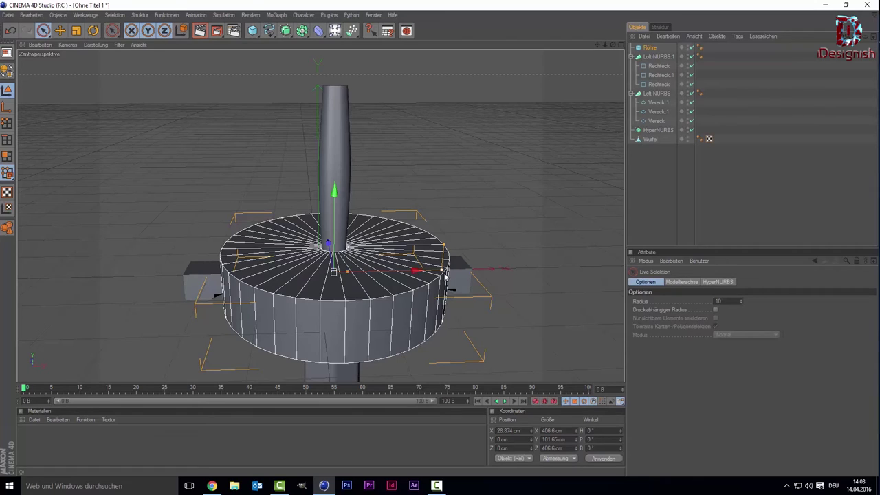
left_click_drag(442, 270, 348, 270)
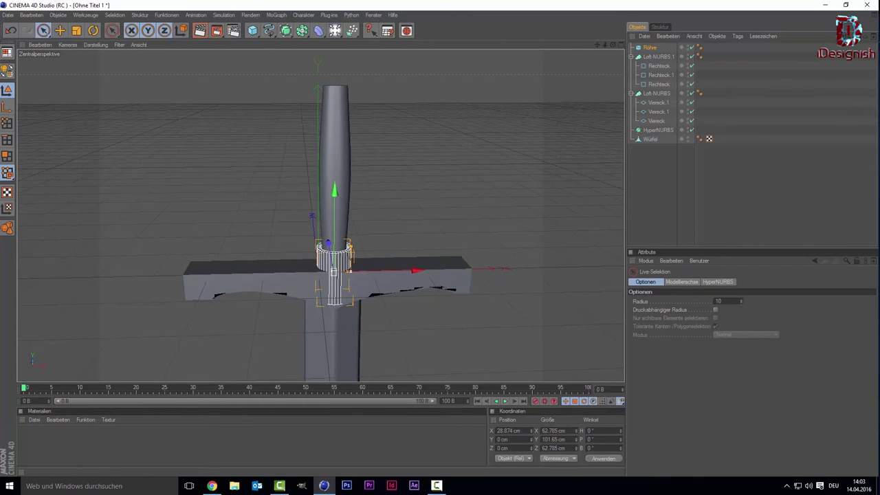
scroll(375, 236, "up", 3)
scroll(365, 261, "up", 3)
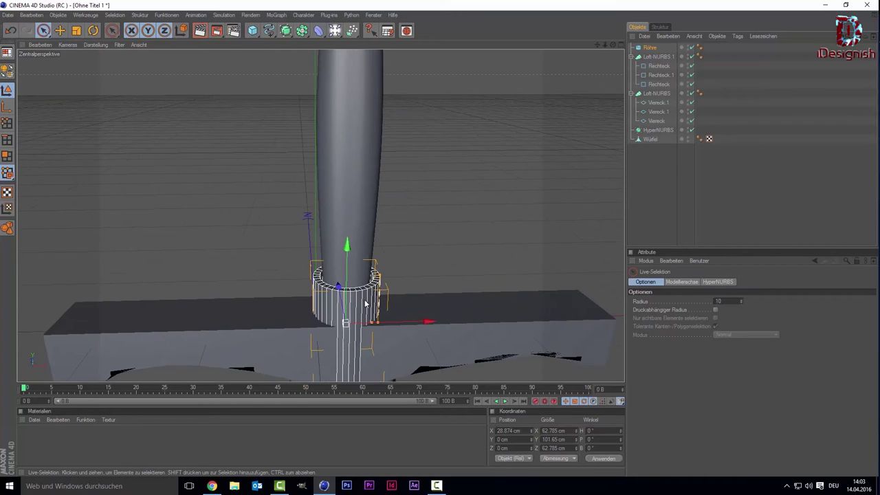
scroll(366, 311, "down", 2)
scroll(358, 312, "down", 1)
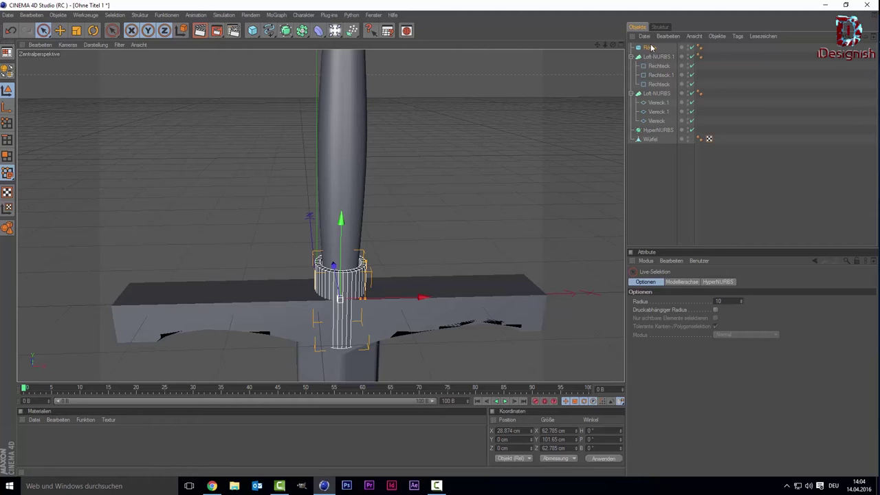
Lift the tube onto the crossguard and set its height to about 29.65 cm
left_click(649, 48)
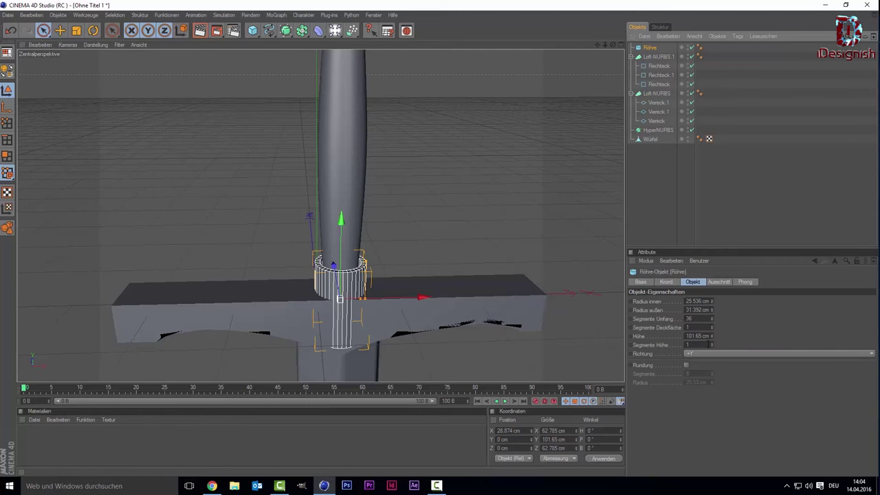
left_click_drag(713, 340, 713, 340)
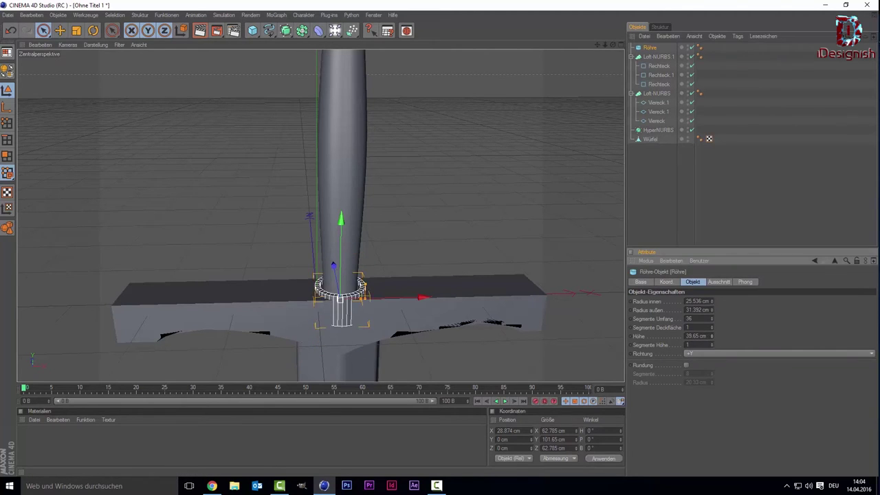
left_click_drag(342, 253, 342, 233)
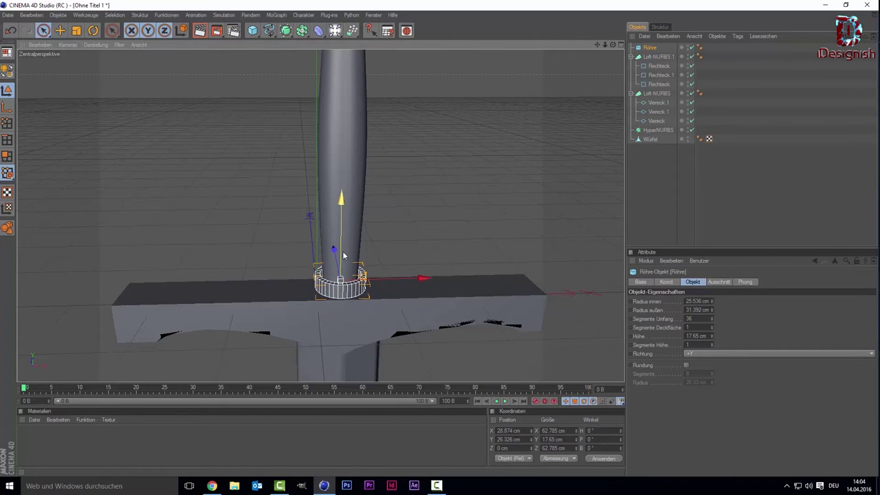
left_click_drag(713, 336, 713, 335)
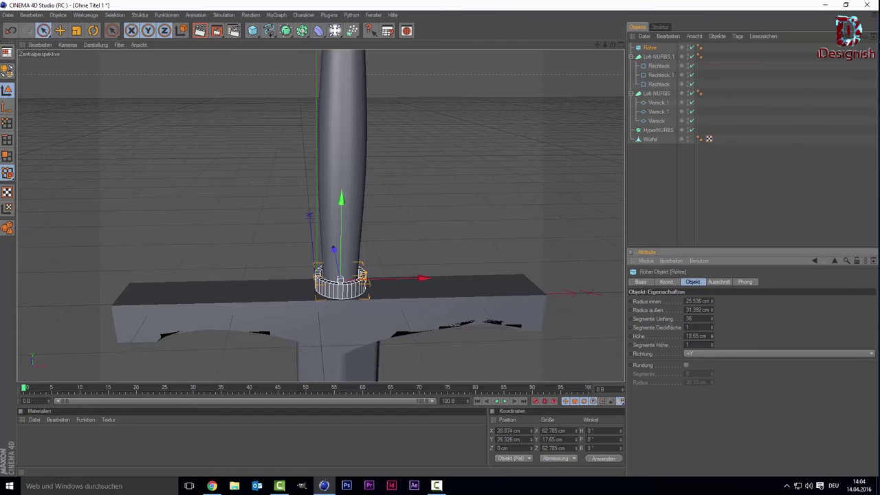
Give the ring 38 circumference segments, 24.392 cm outer and 13.392 cm inner radius
scroll(524, 254, "up", 2)
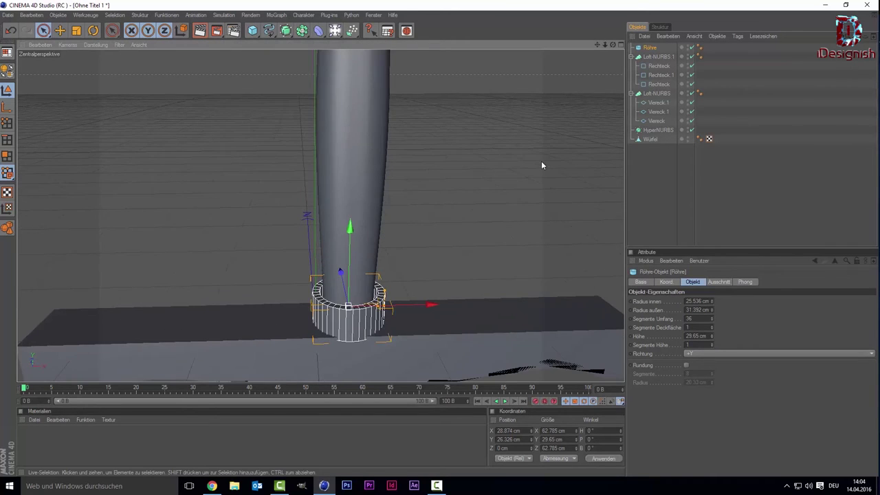
scroll(541, 161, "up", 2)
mouse_move(602, 44)
left_mouse_down()
mouse_move(340, 232)
mouse_move(340, 222)
mouse_move(338, 255)
left_mouse_up()
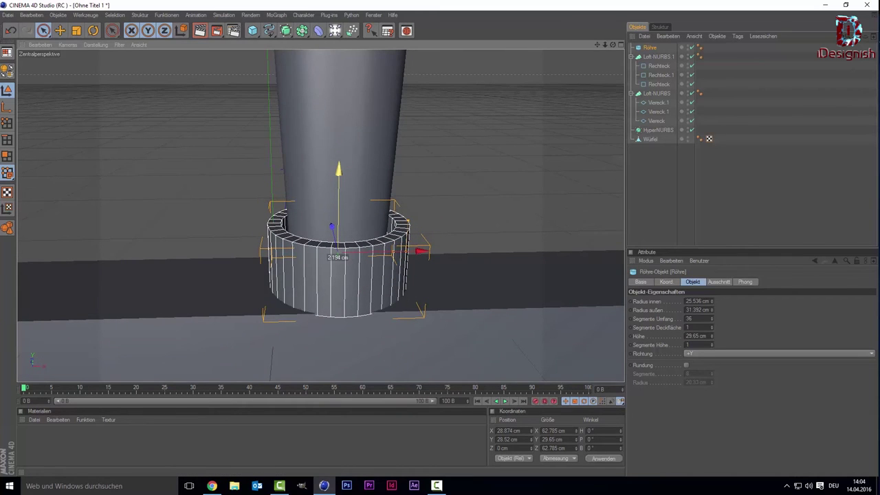
left_click_drag(712, 323, 712, 323)
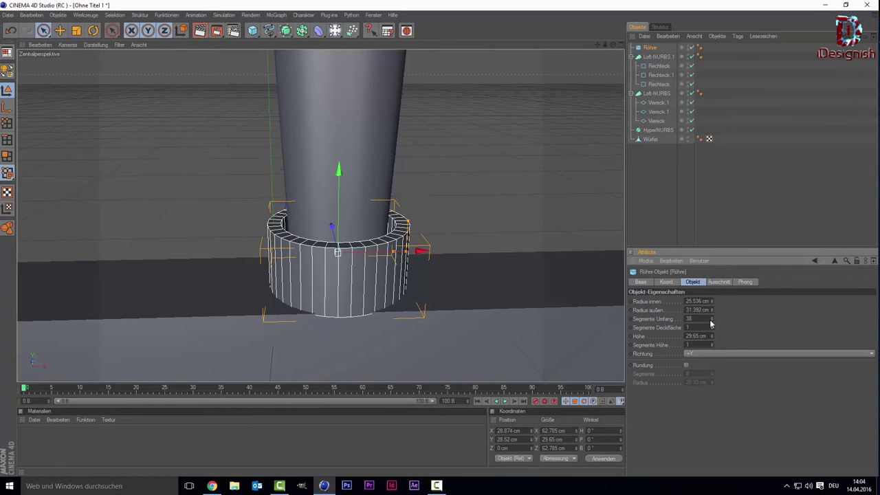
left_click_drag(712, 310, 712, 323)
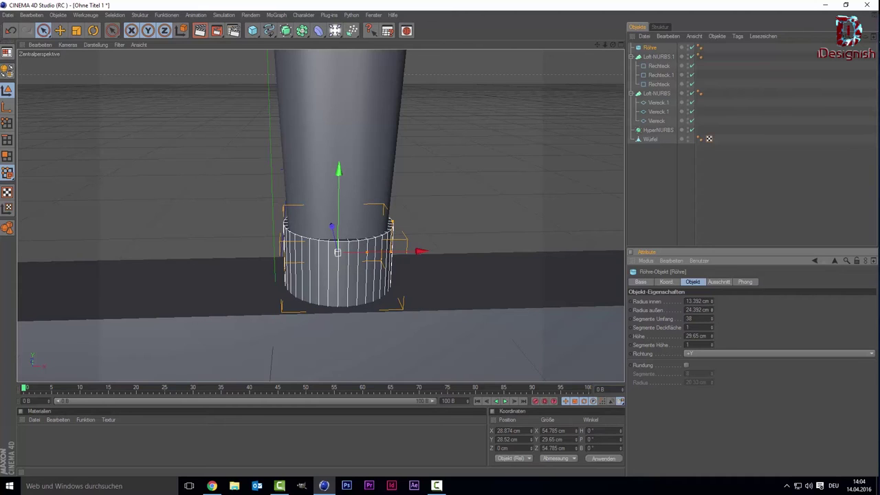
Centre the ring on the handle along X and Z, then duplicate it
left_click_drag(403, 255, 404, 255)
mouse_move(330, 229)
left_mouse_down()
mouse_move(333, 242)
mouse_move(345, 244)
left_mouse_up()
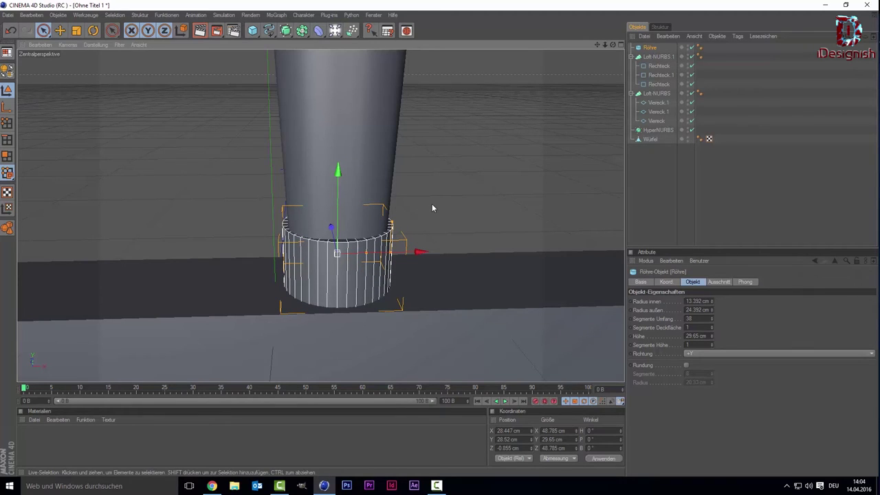
key("ctrl+c")
key("ctrl+v")
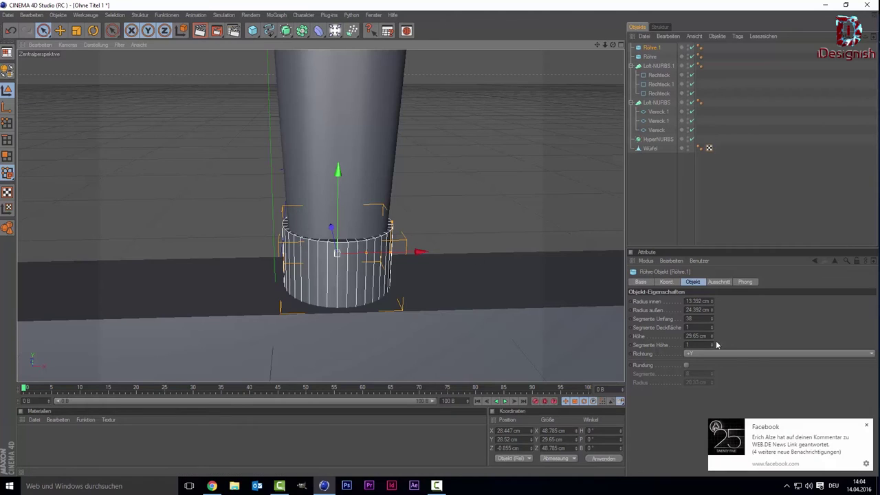
Move the copied tube Röhre.1 up to the grip's top, around Y 317.348 cm
left_click(866, 425)
left_click_drag(339, 217, 351, 218)
scroll(440, 115, "down", 3)
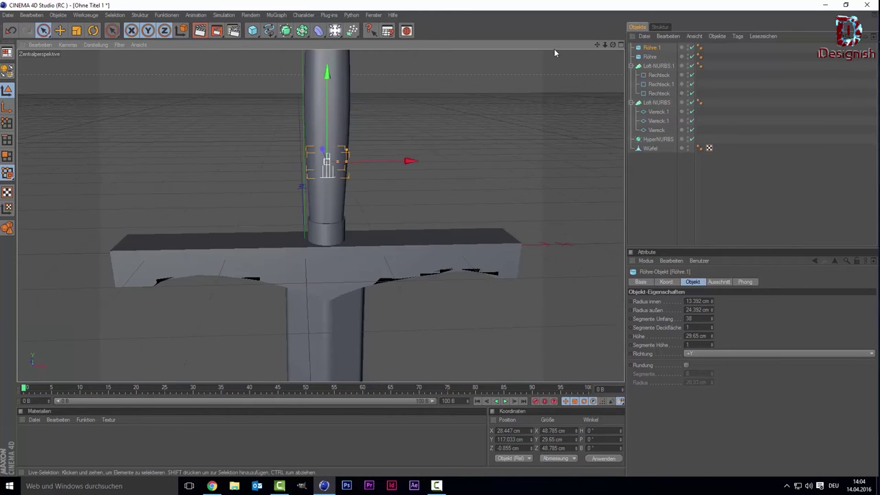
mouse_move(365, 282)
left_mouse_down()
mouse_move(372, 126)
mouse_move(372, 144)
left_mouse_up()
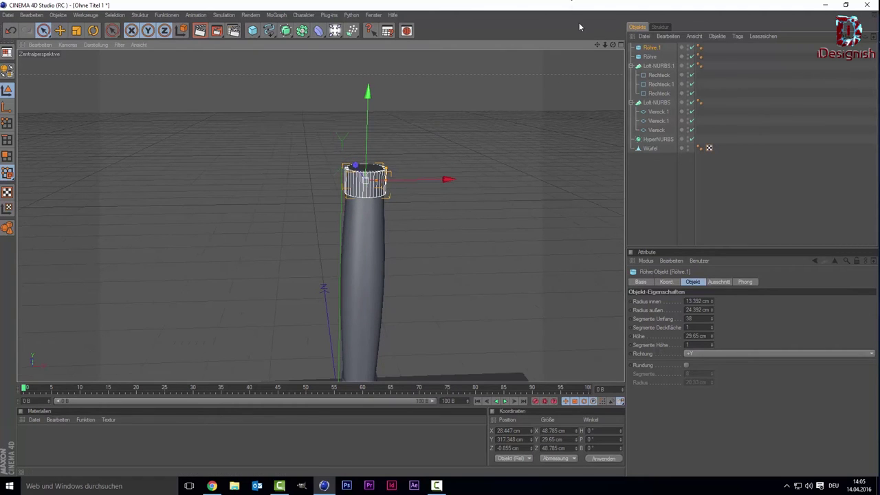
left_click_drag(598, 45, 570, 20)
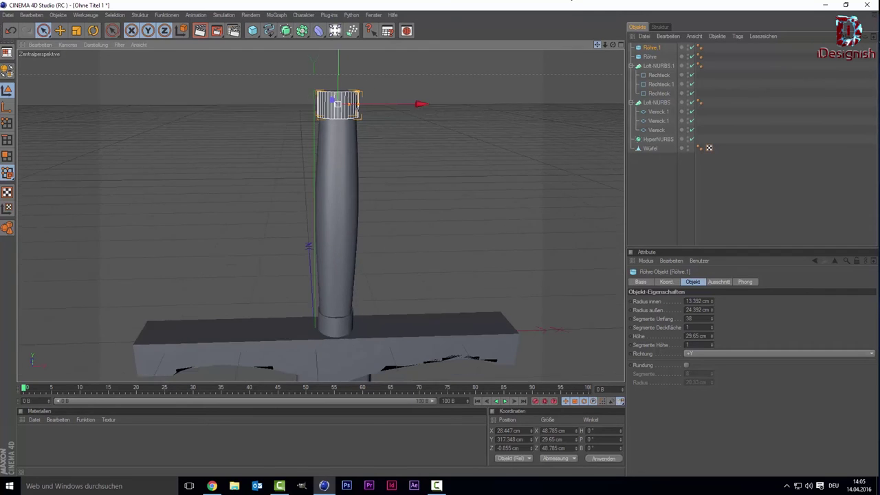
Enable edge rounding on Röhre.1 with a 4 cm radius
left_click(686, 364)
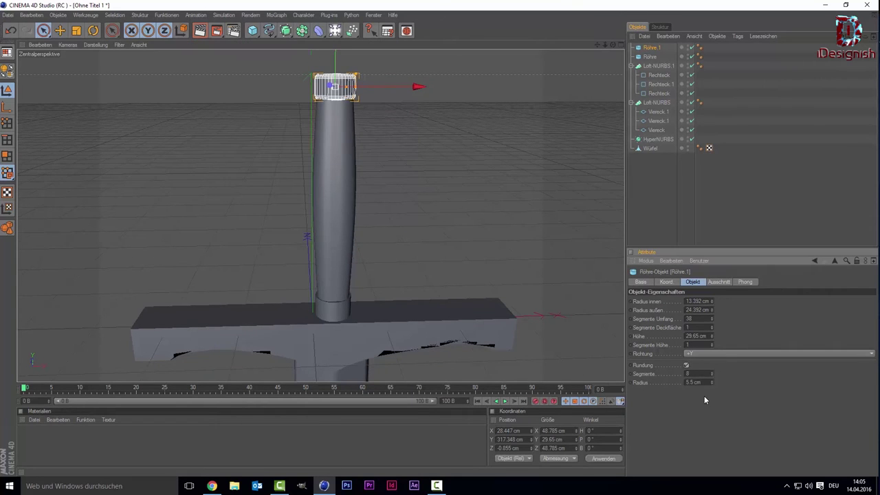
left_click(474, 122)
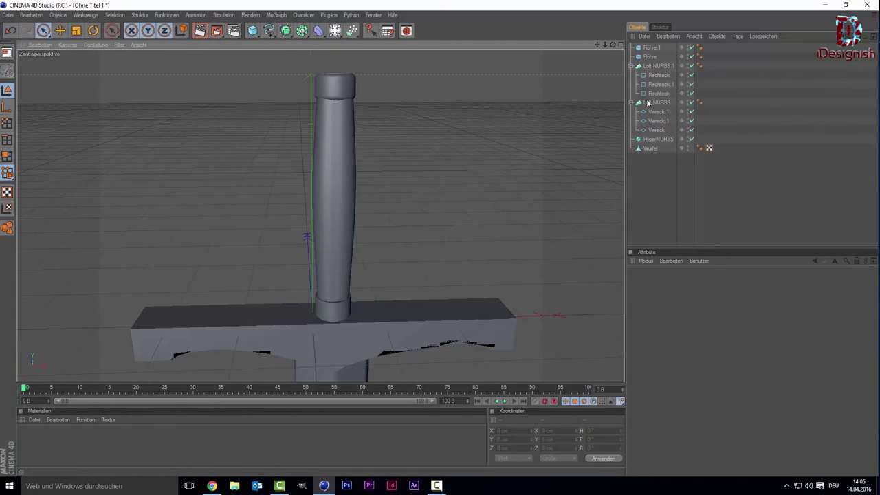
left_click(658, 46)
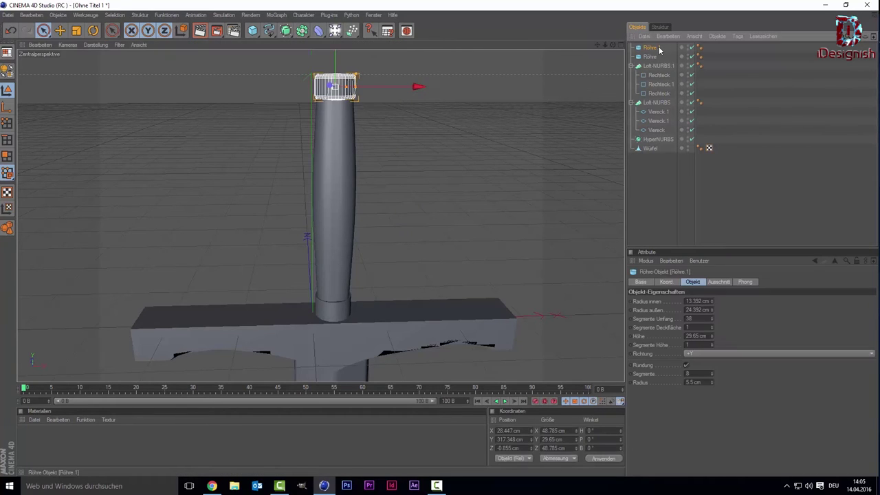
double_click(693, 382)
type("4")
left_click(677, 201)
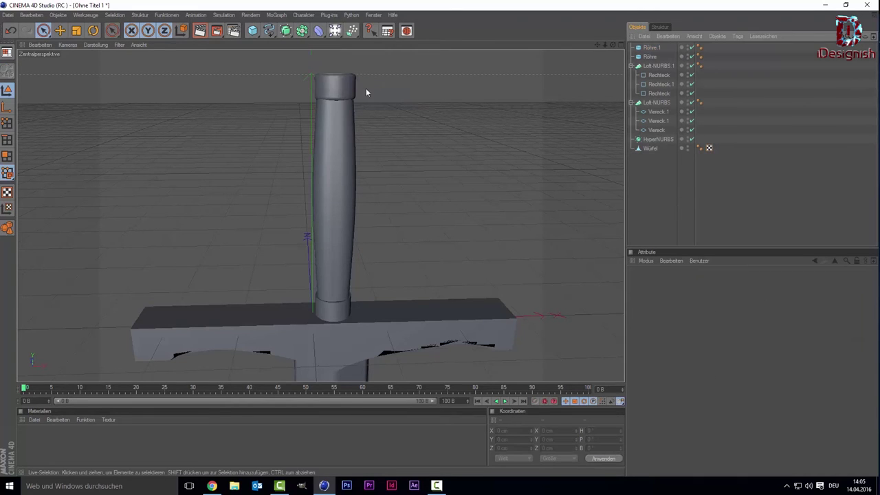
left_click(333, 87)
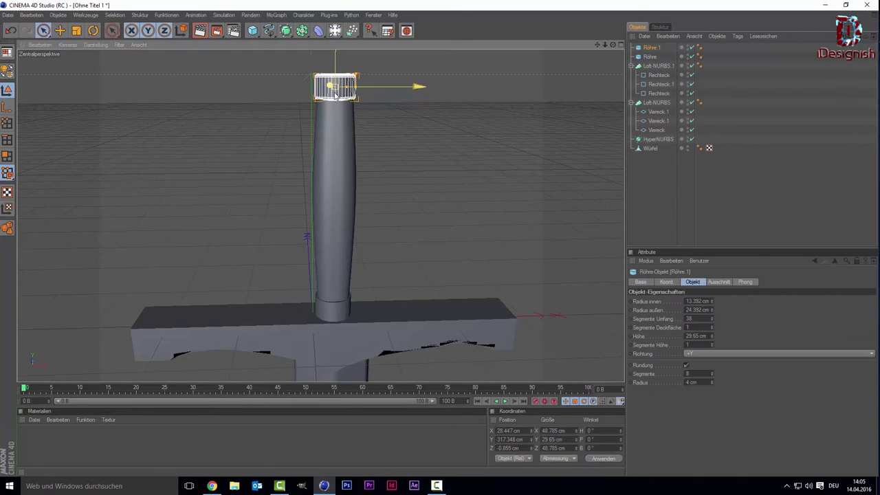
double_click(693, 382)
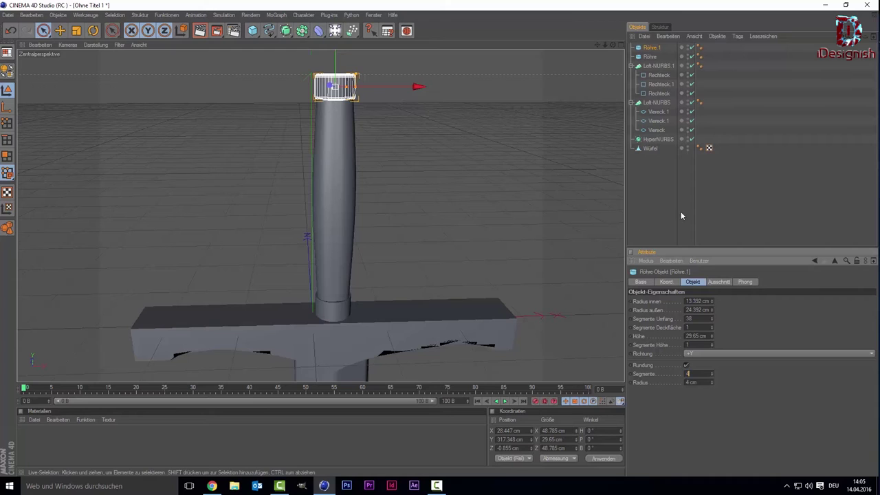
left_click(697, 205)
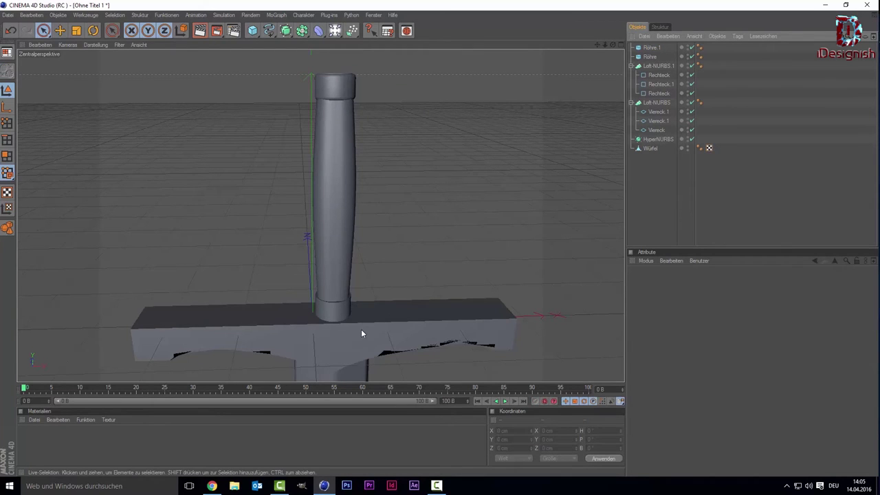
scroll(341, 315, "up", 5)
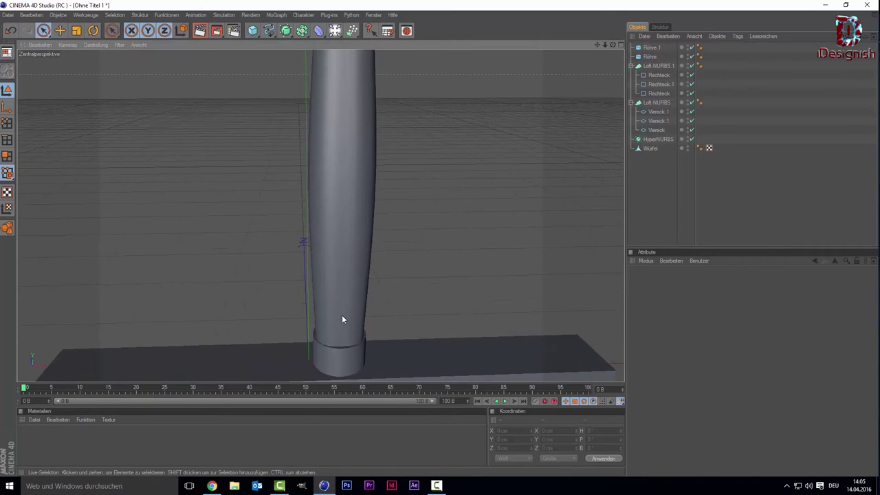
Turn on edge rounding for the lower ring Röhre with 4 segments
scroll(342, 315, "up", 3)
left_click_drag(597, 44, 608, 76)
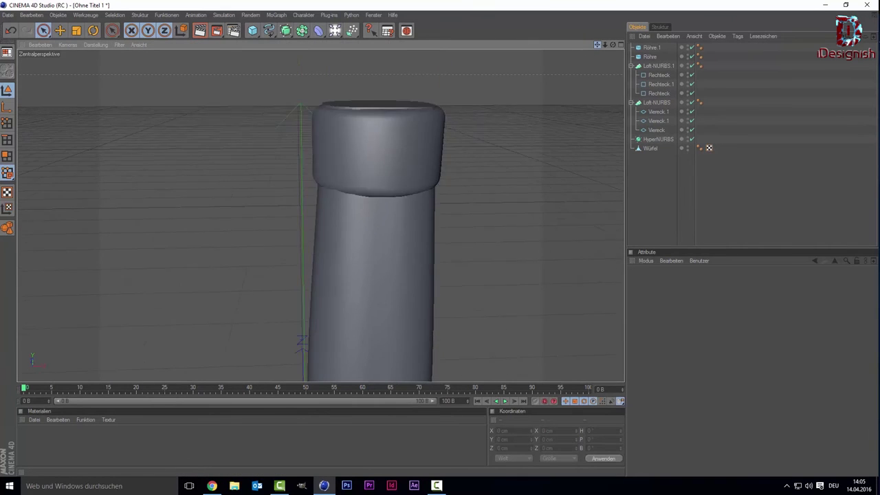
left_click_drag(597, 44, 596, 69)
scroll(442, 296, "up", 3)
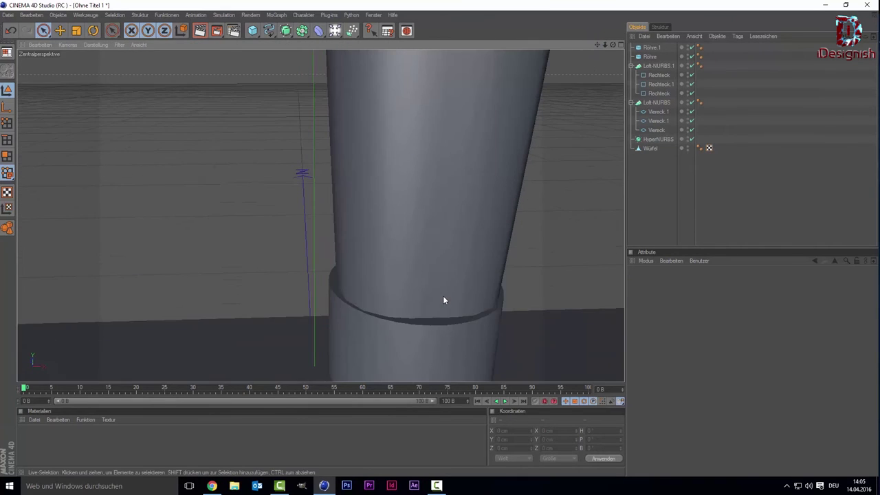
left_click(430, 342)
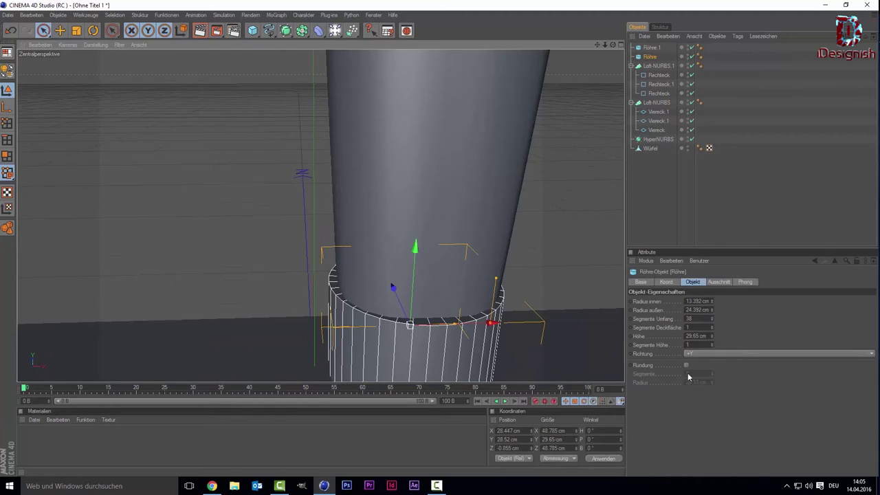
left_click(685, 366)
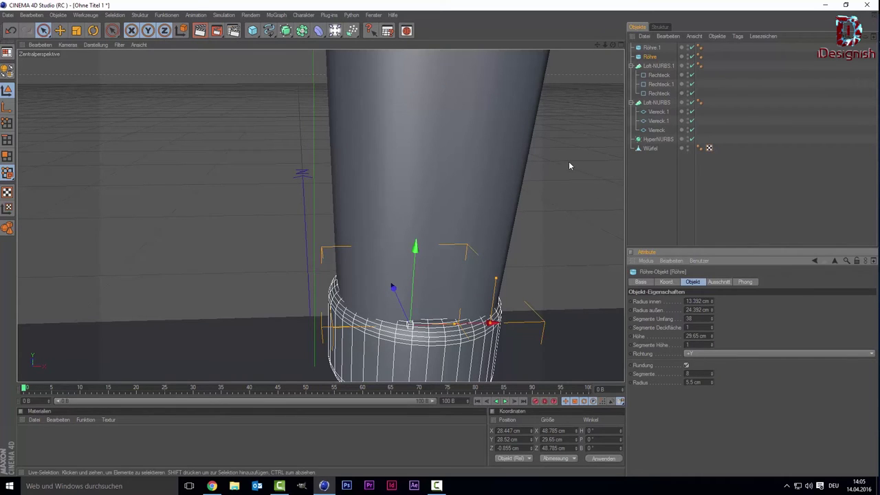
scroll(568, 161, "down", 5)
scroll(597, 314, "up", 3)
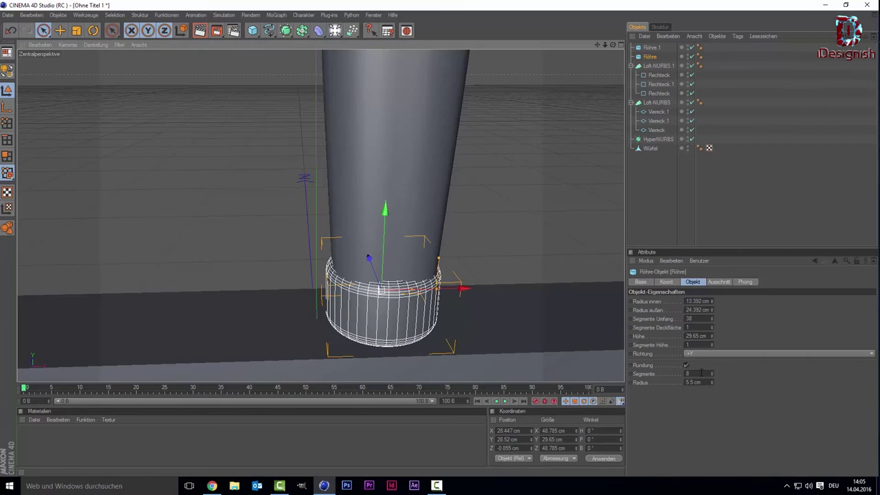
double_click(689, 373)
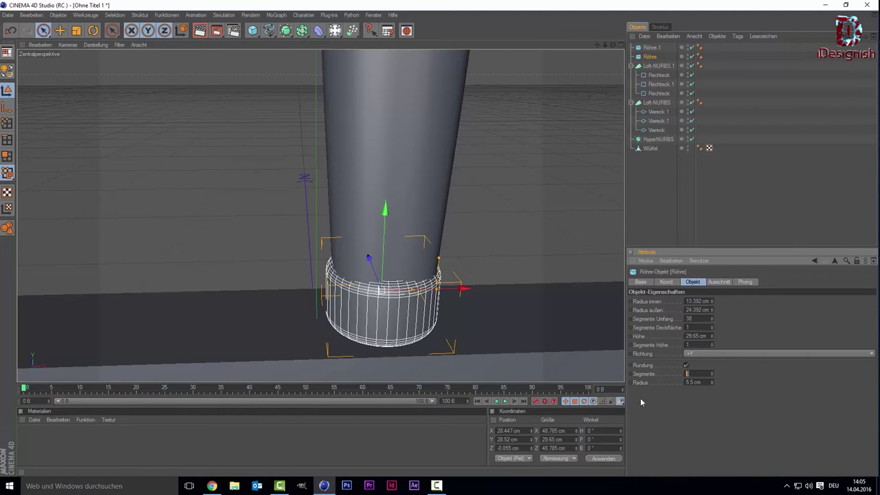
type("4")
key("Return")
left_click(527, 189)
Set the lower ring's rounding radius to 1.5 cm
left_click(395, 307)
mouse_move(711, 383)
left_mouse_down()
mouse_move(711, 406)
mouse_move(712, 395)
left_mouse_up()
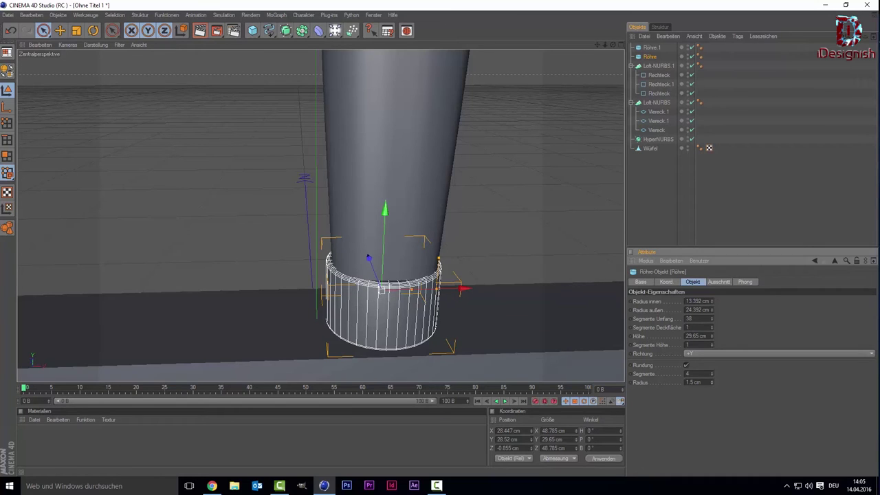
left_click(507, 236)
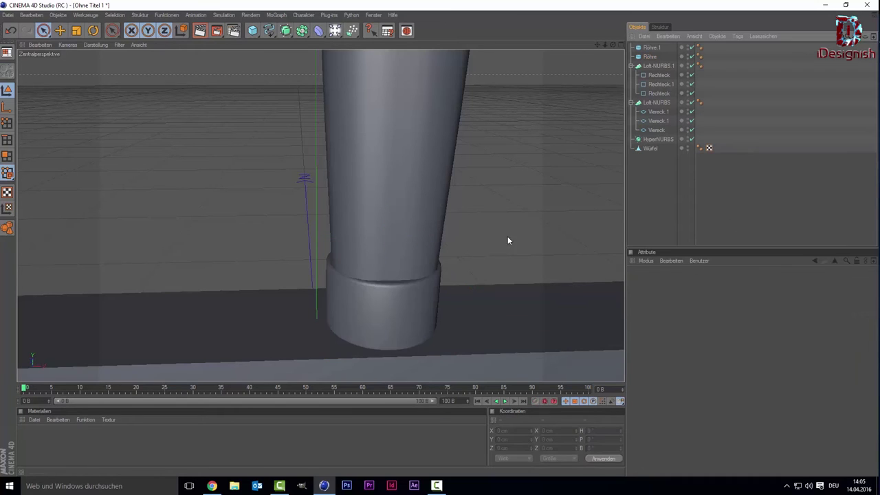
left_click(410, 316)
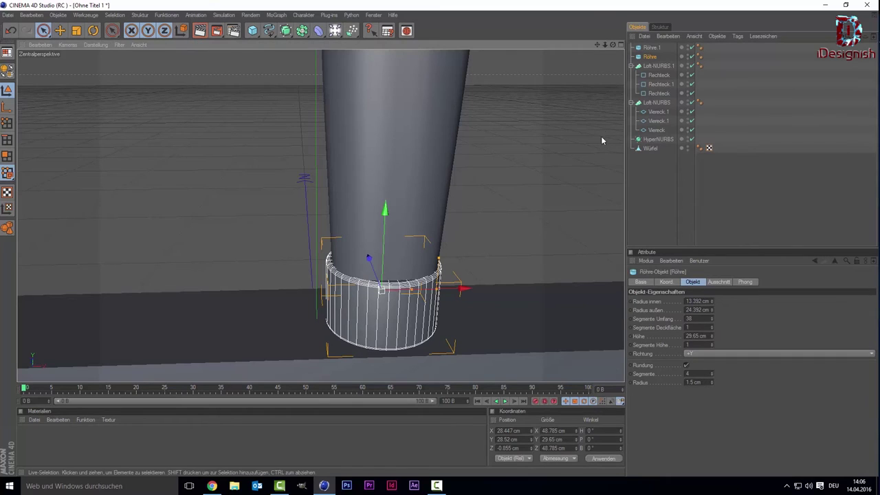
Reduce the top ring Röhre.1's rounding radius to 1
left_click(652, 47)
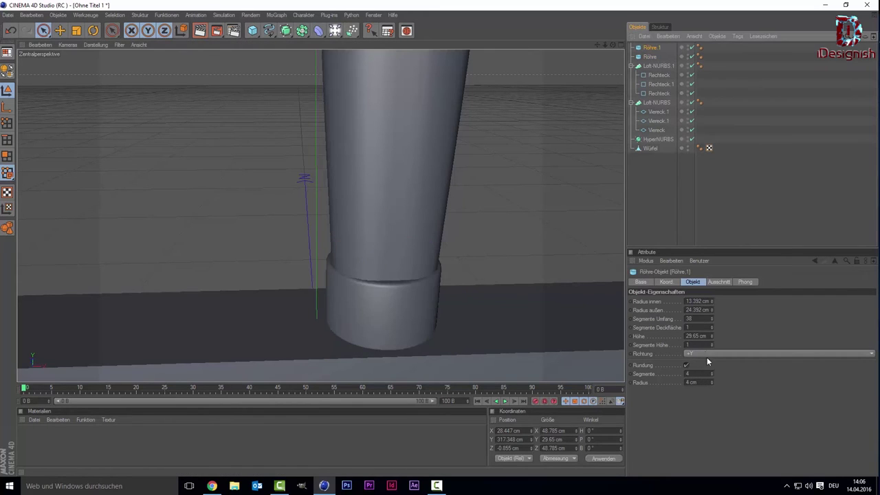
left_click(691, 383)
type("1.5")
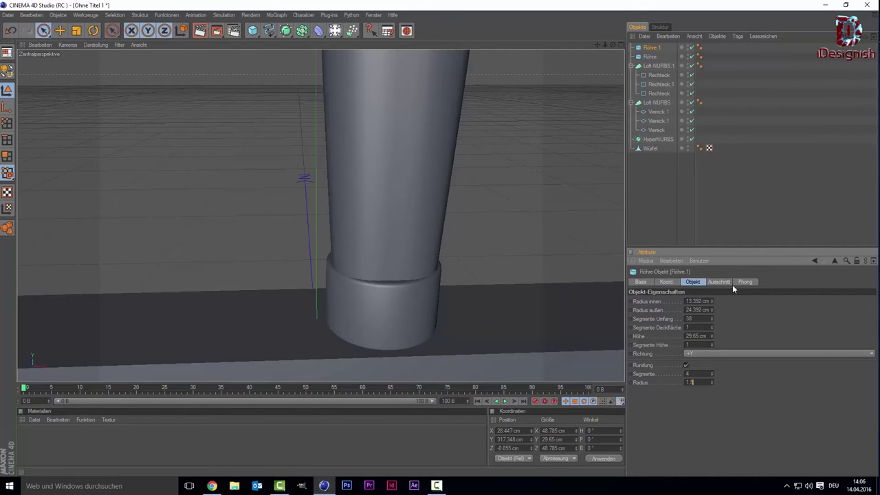
left_click(739, 195)
scroll(525, 66, "down", 3)
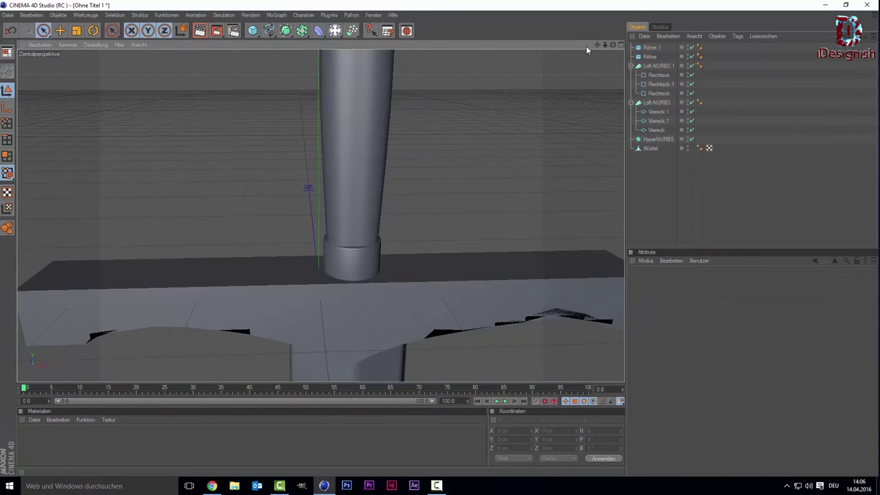
left_click_drag(596, 44, 596, 207)
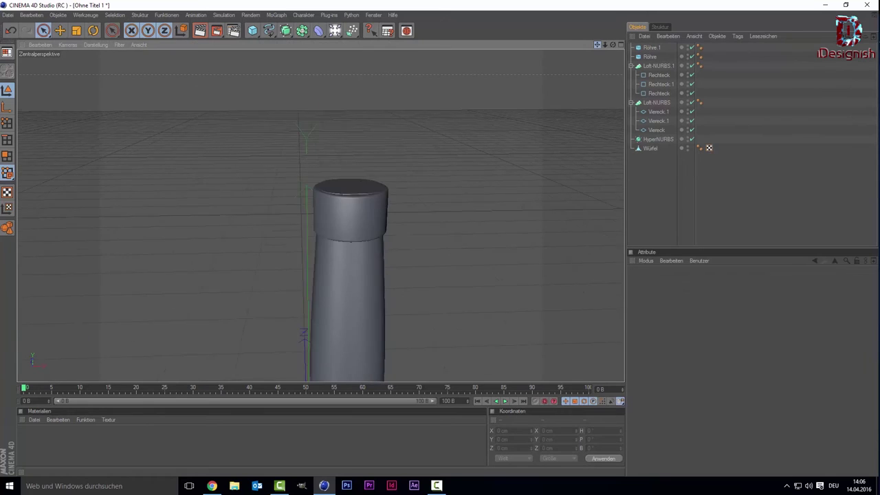
scroll(311, 230, "up", 1)
scroll(314, 222, "up", 1)
scroll(314, 221, "up", 1)
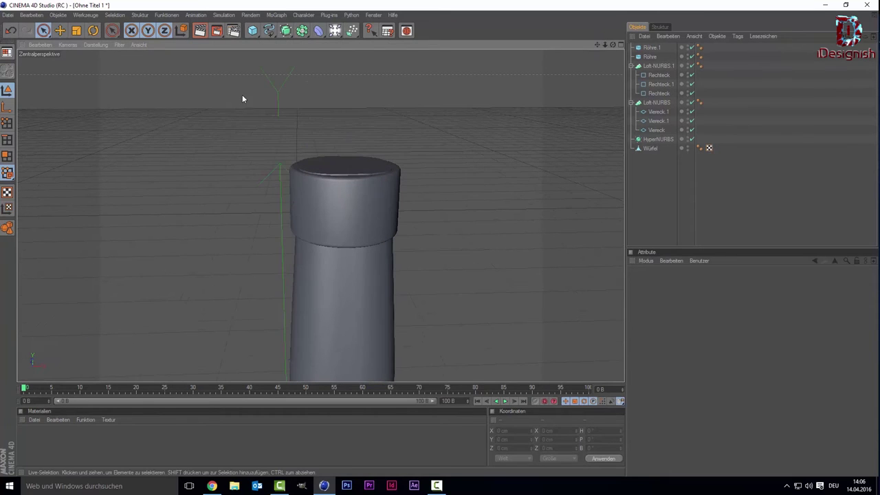
left_click(252, 30)
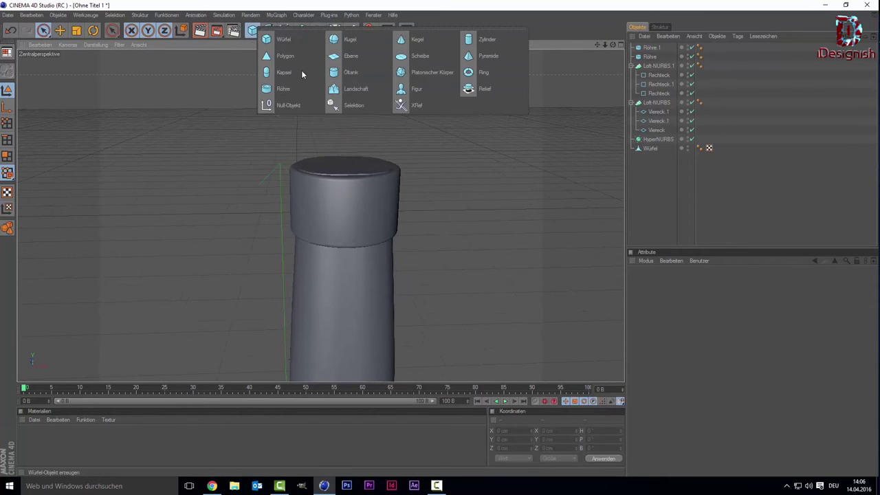
Add a sphere, raise it above the grip and shrink it to about 49 cm
left_click(350, 42)
scroll(346, 199, "down", 2)
scroll(329, 263, "down", 2)
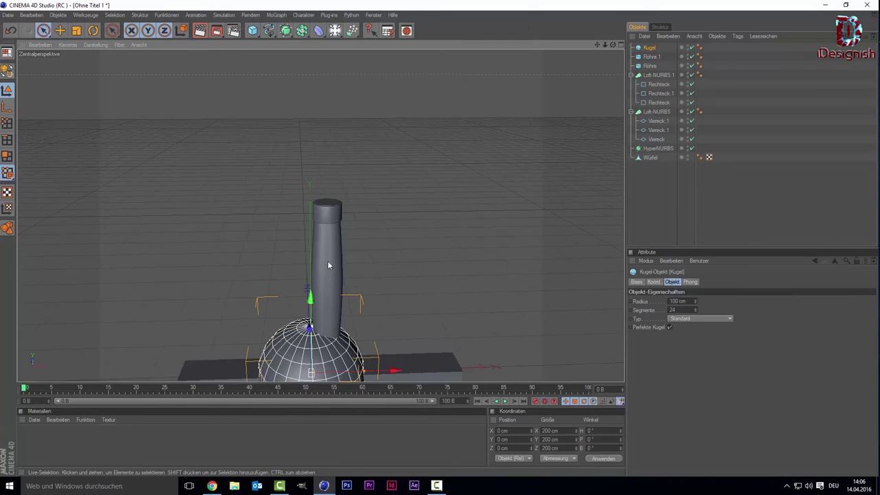
left_click_drag(315, 308, 310, 113)
key("t")
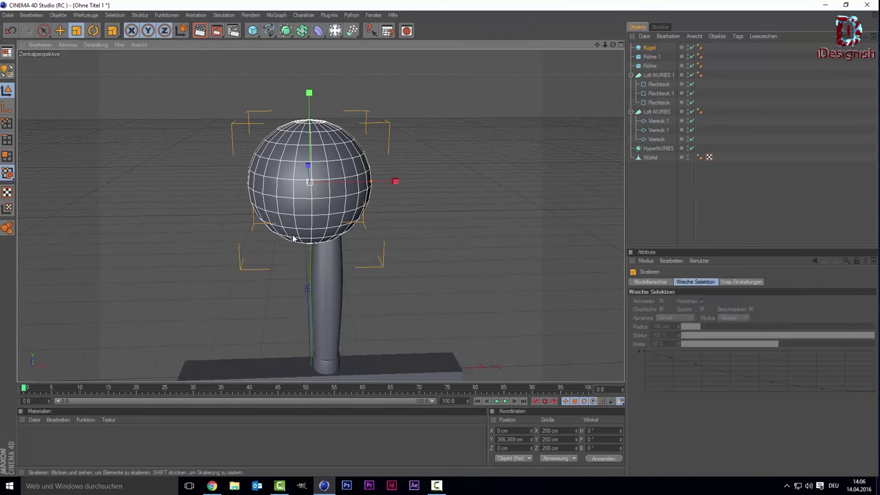
left_click_drag(307, 199, 309, 170)
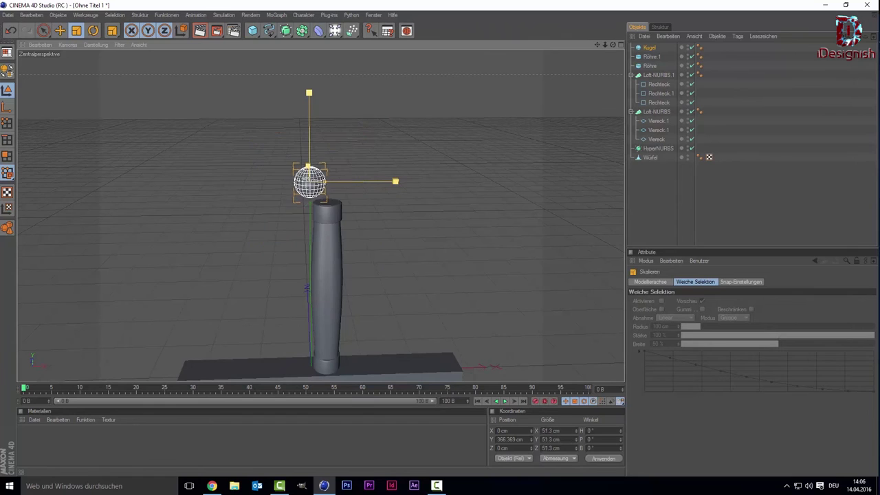
Lower the sphere onto the handle top at Y 326.109 cm, scaled to 46.473 cm
scroll(309, 169, "up", 1)
key("space")
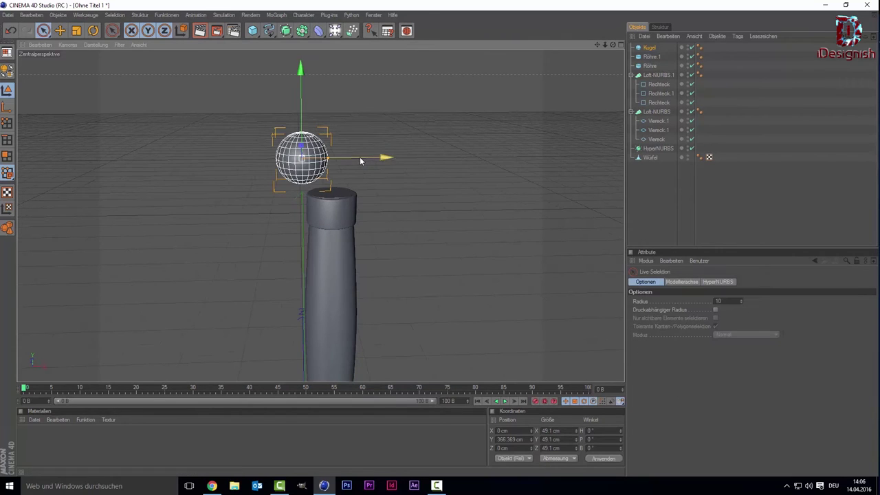
left_click_drag(360, 157, 386, 157)
left_click_drag(330, 101, 329, 123)
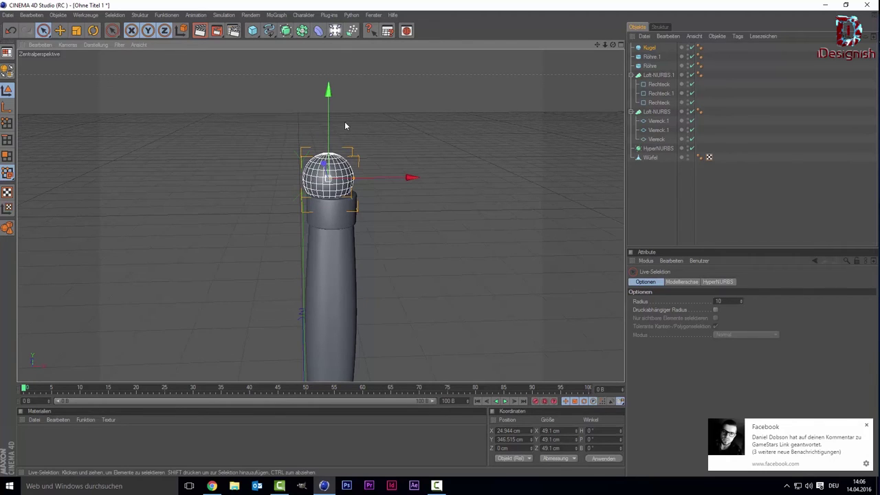
left_click_drag(369, 180, 374, 180)
scroll(374, 180, "up", 2)
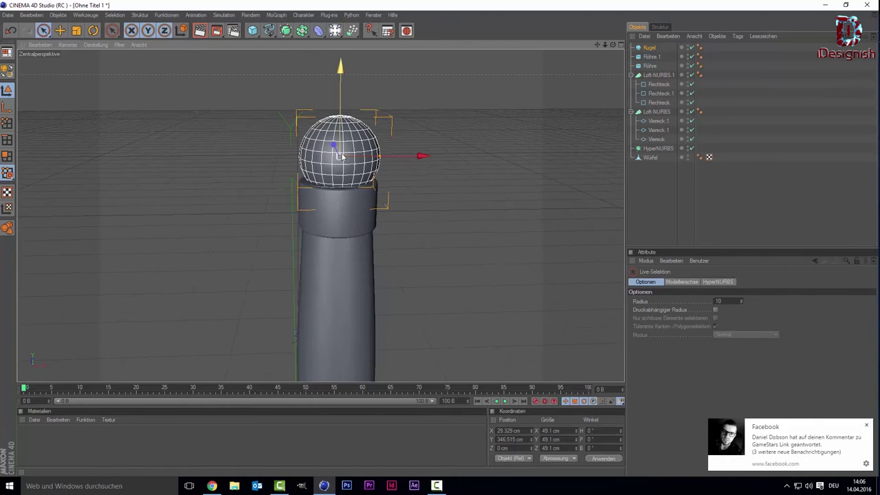
mouse_move(348, 118)
left_mouse_down()
mouse_move(335, 156)
mouse_move(355, 199)
mouse_move(341, 191)
mouse_move(376, 196)
left_mouse_up()
key("t")
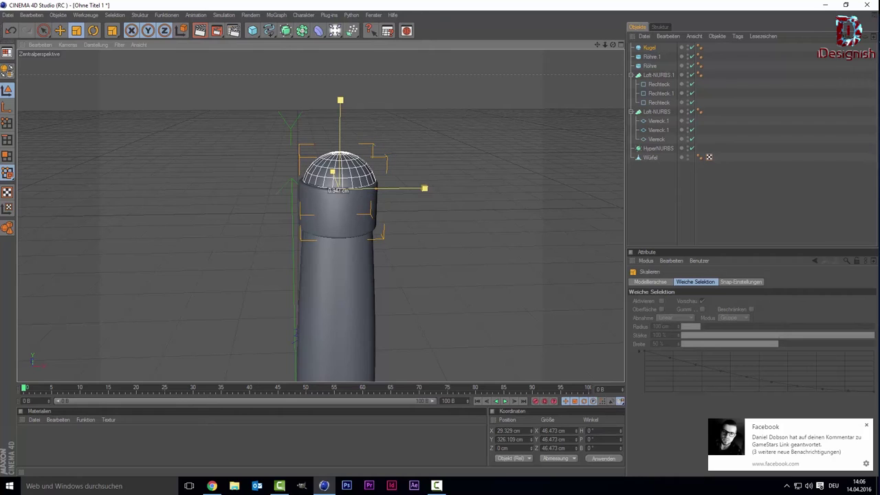
key("space")
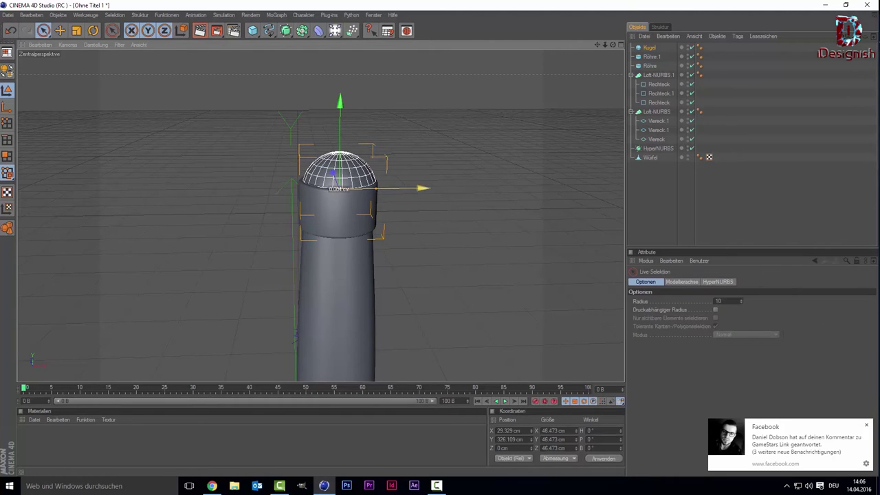
Nest the guard cube Würfel under HyperNURBS to smooth the crossguard
left_click(440, 151)
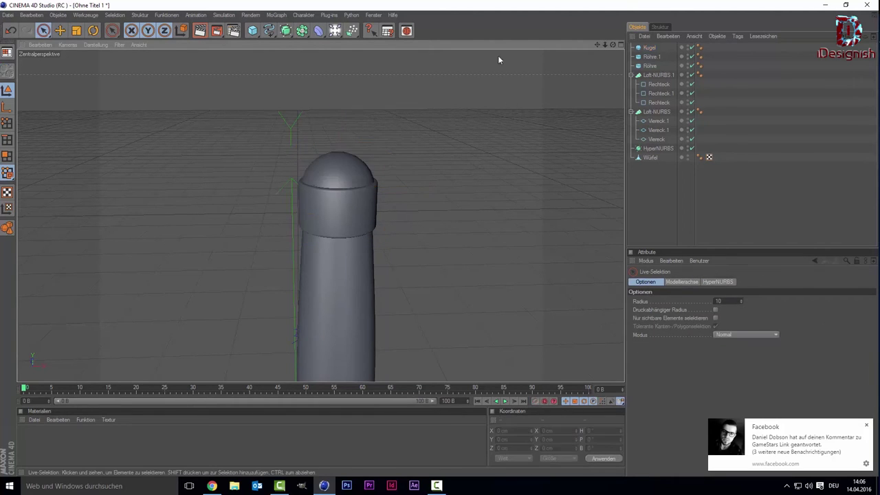
scroll(483, 157, "down", 4)
scroll(485, 155, "down", 3)
mouse_move(596, 46)
left_mouse_down()
mouse_move(596, 14)
mouse_move(595, 97)
left_mouse_up()
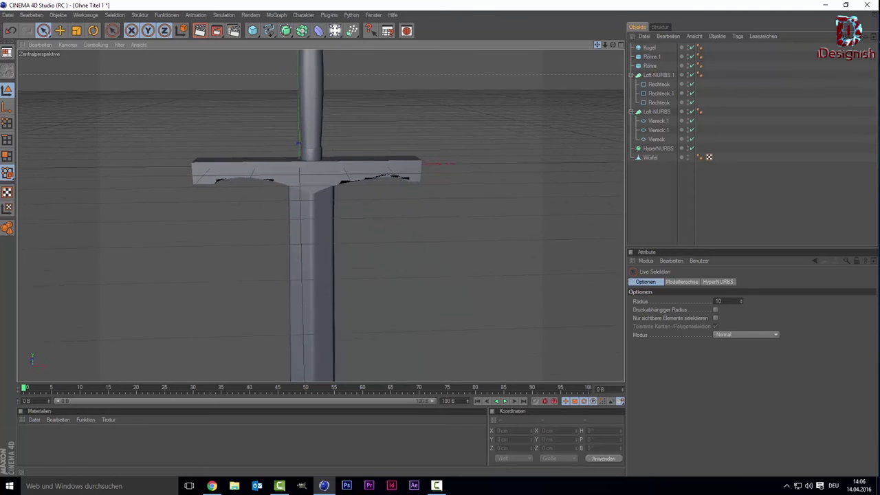
left_click_drag(542, 90, 401, 133, "alt")
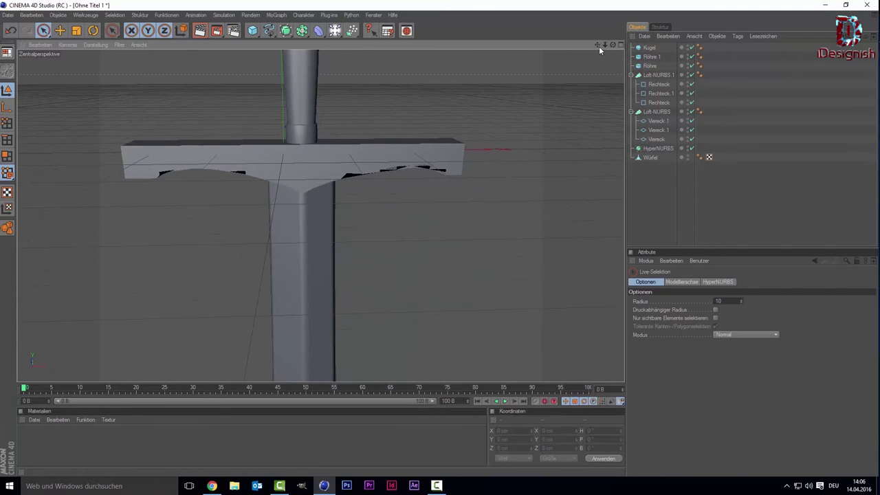
left_click_drag(599, 50, 191, 279)
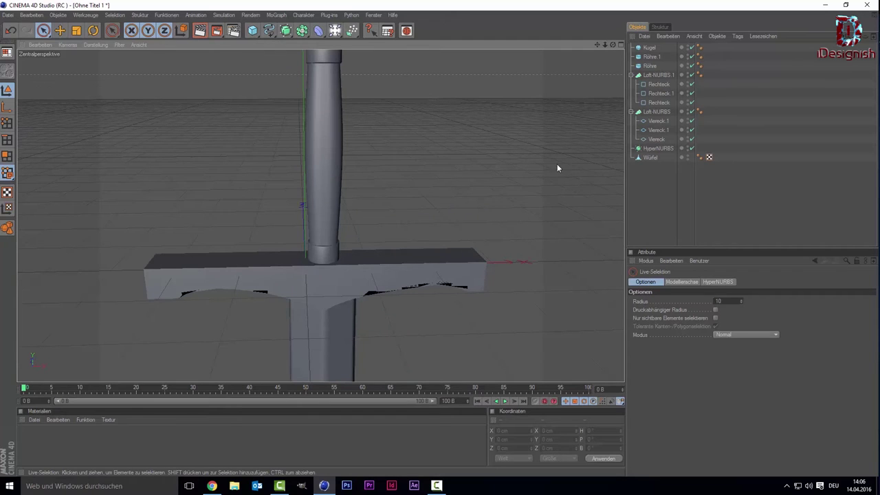
left_click(651, 75)
left_click(656, 111)
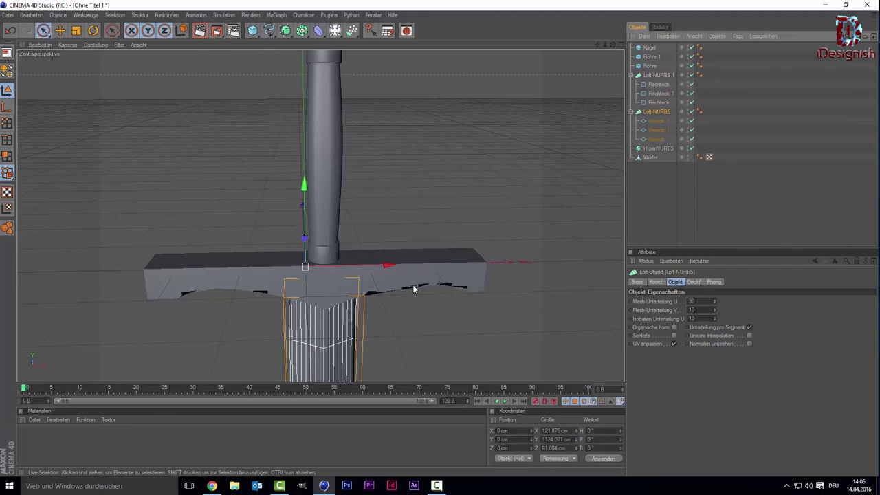
left_click(639, 159)
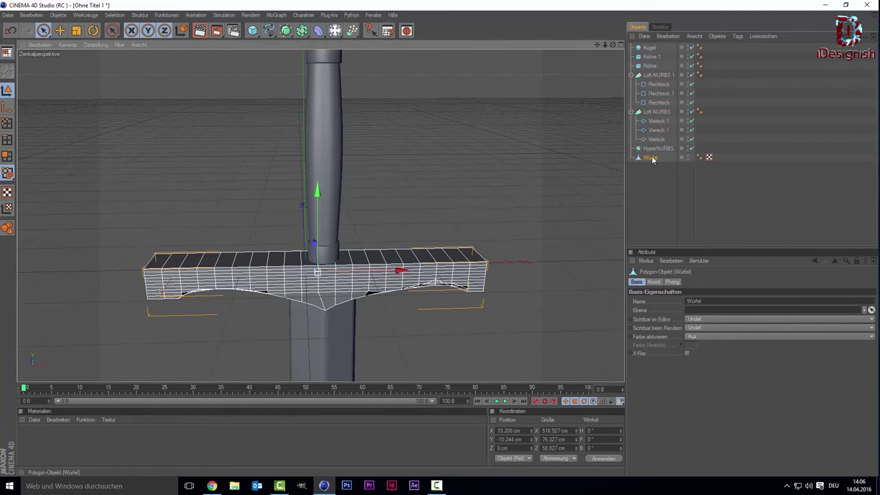
left_click_drag(653, 158, 656, 149)
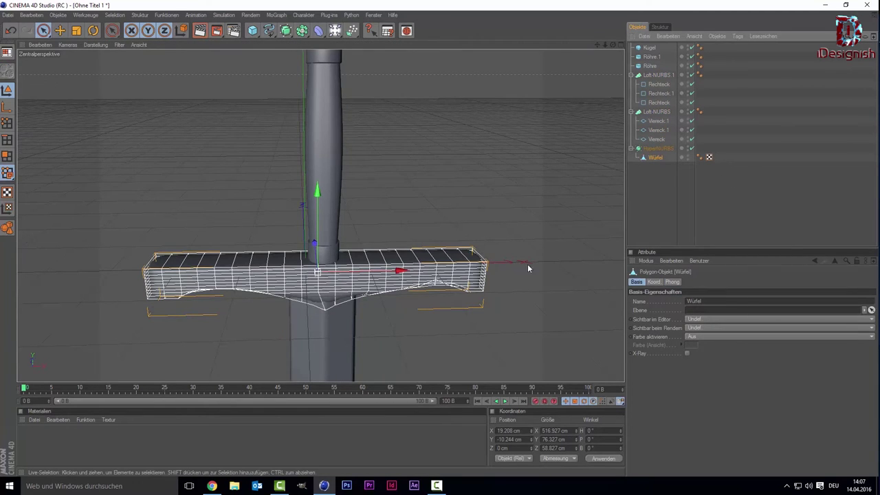
left_click(640, 225)
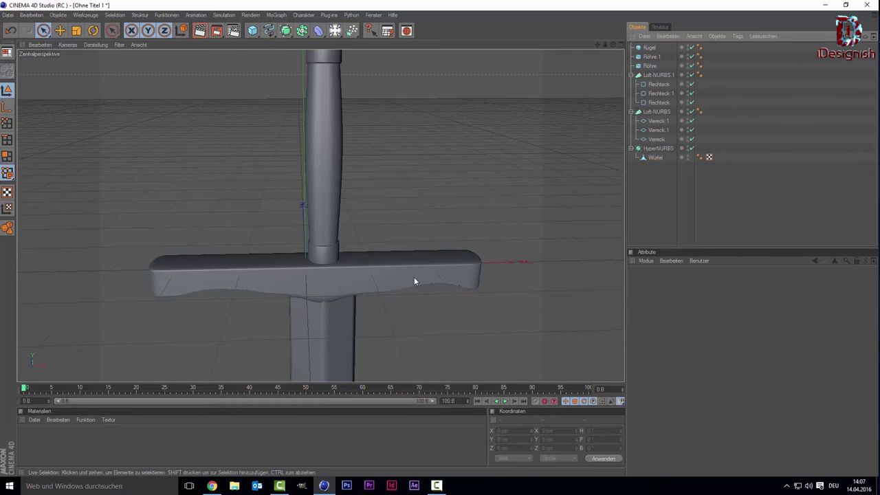
Orbit and pan the view to inspect the smoothed crossguard
scroll(429, 217, "up", 2)
scroll(428, 217, "up", 2)
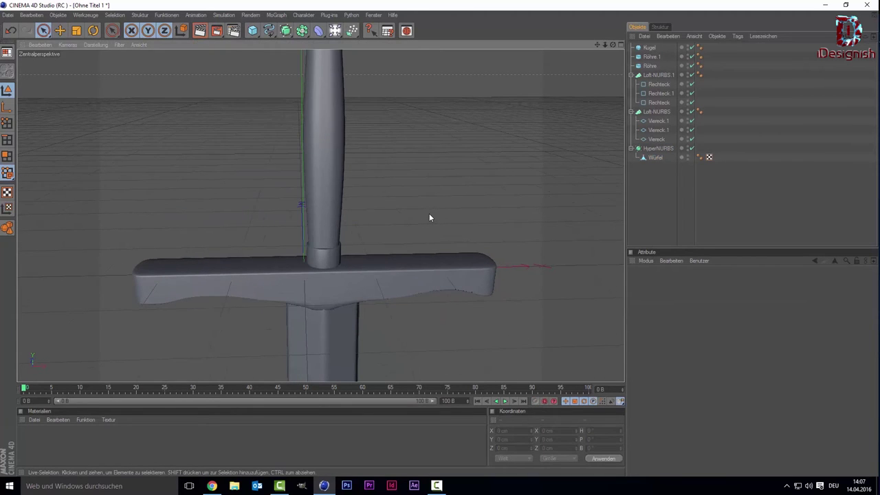
scroll(429, 217, "up", 1)
left_click_drag(597, 44, 658, 0)
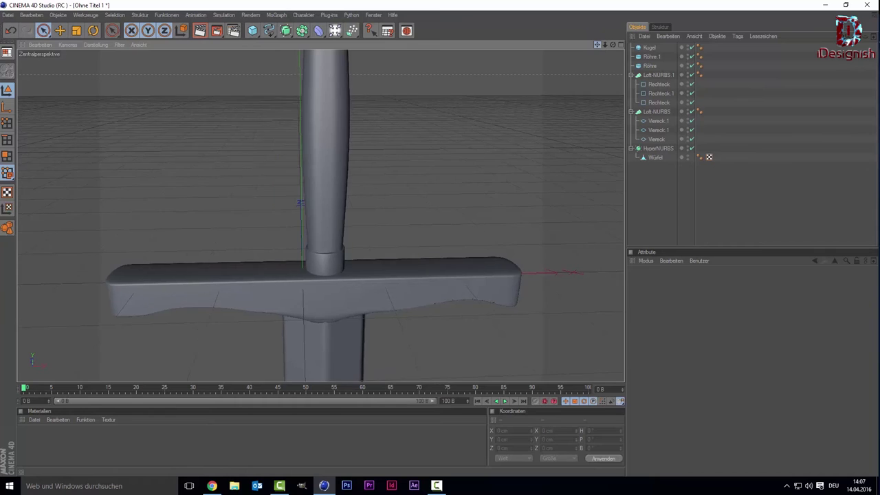
left_click_drag(596, 44, 434, 170)
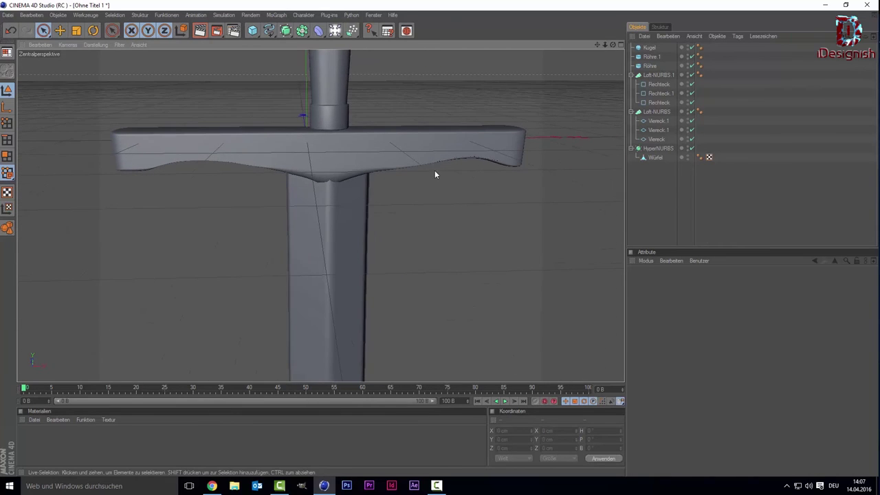
scroll(434, 170, "up", 1)
Enlarge the front reference view and select Würfel in Points mode
middle_click(428, 147)
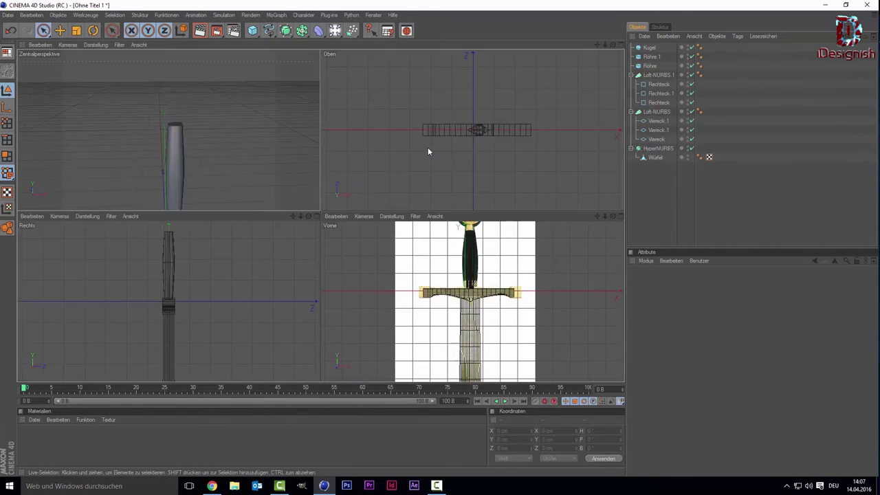
middle_click(451, 268)
scroll(440, 232, "up", 2)
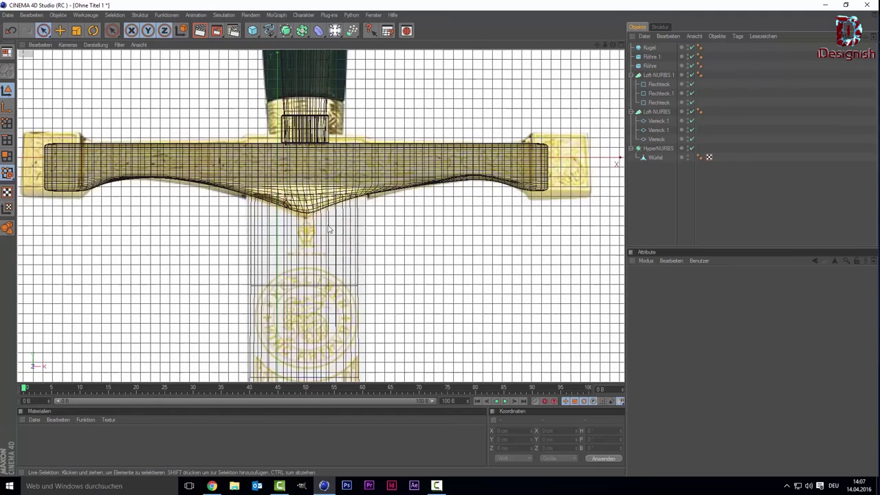
left_click(5, 123)
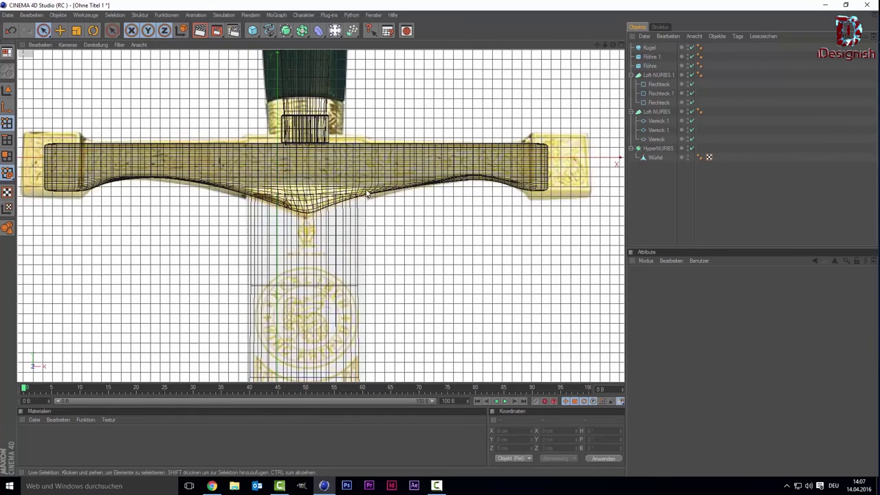
scroll(313, 206, "up", 2)
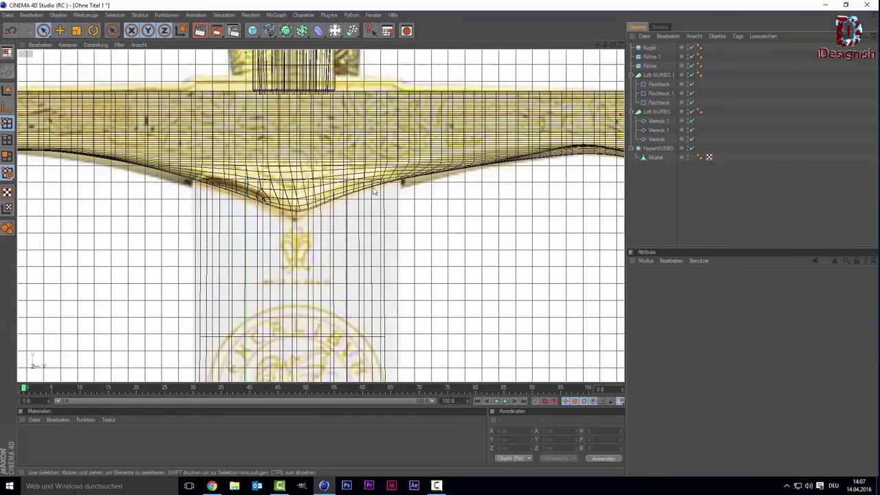
left_click(652, 159)
scroll(526, 87, "up", 2)
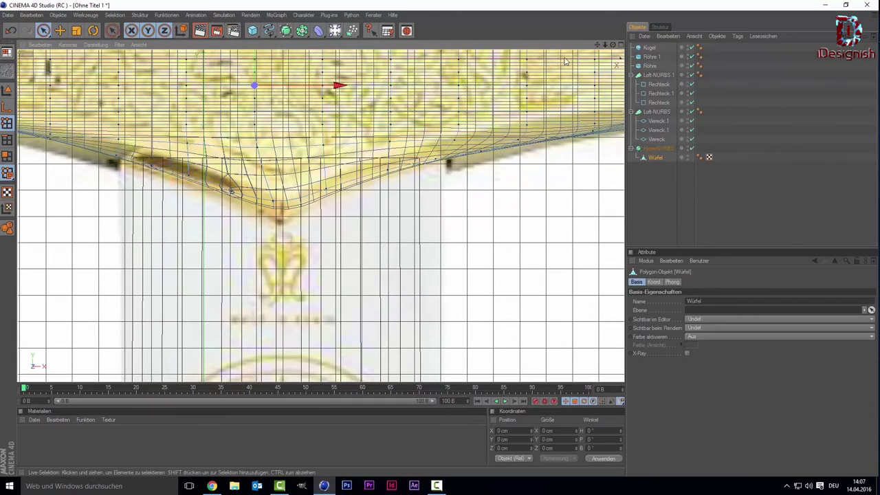
Move two lower-edge points of the guard to follow the reference curve
mouse_move(597, 45)
left_mouse_down()
mouse_move(543, 71)
mouse_move(619, 98)
mouse_move(516, 103)
left_mouse_up()
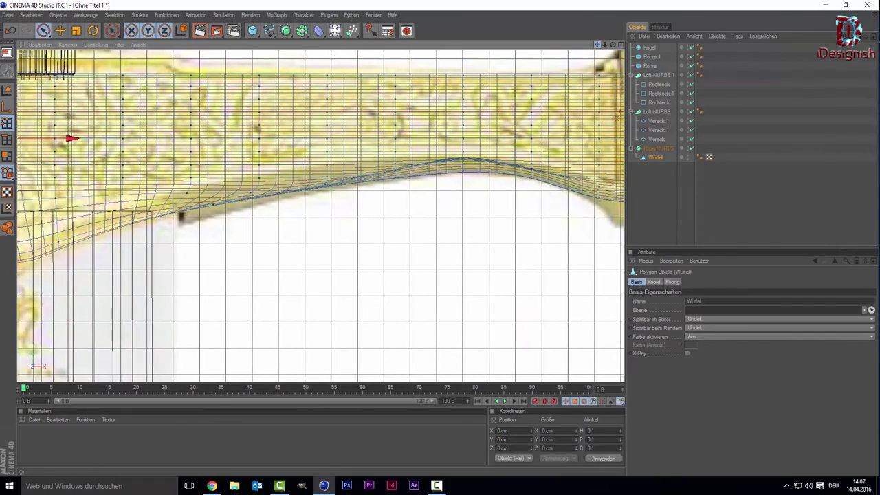
scroll(409, 168, "up", 1)
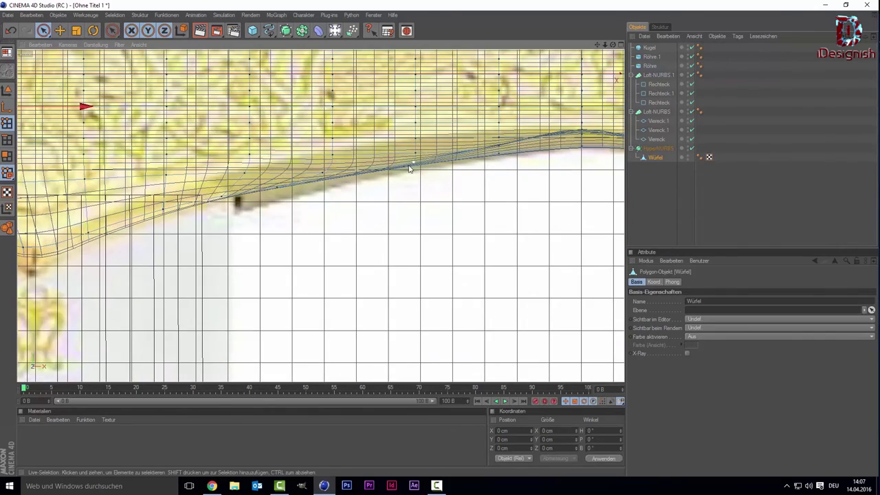
left_click(403, 167)
left_click_drag(404, 167, 403, 162)
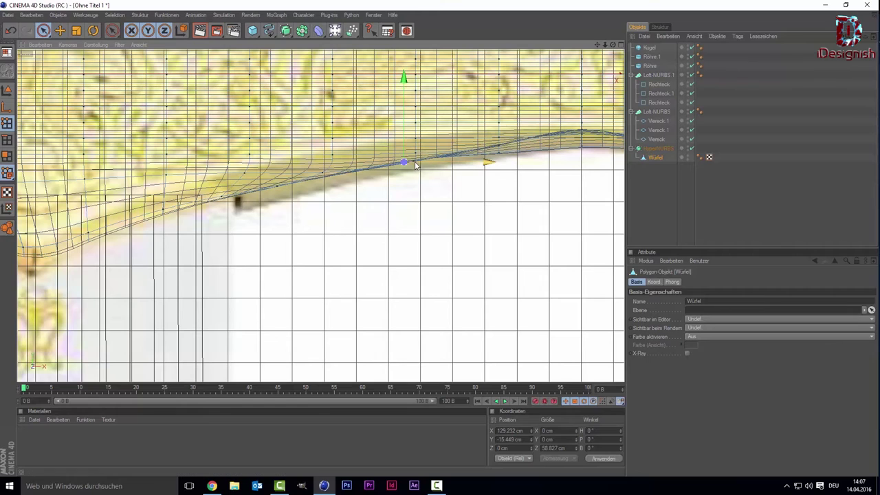
left_click(416, 173)
left_click(415, 166)
mouse_move(501, 161)
left_mouse_down()
mouse_move(519, 161)
mouse_move(507, 158)
left_mouse_up()
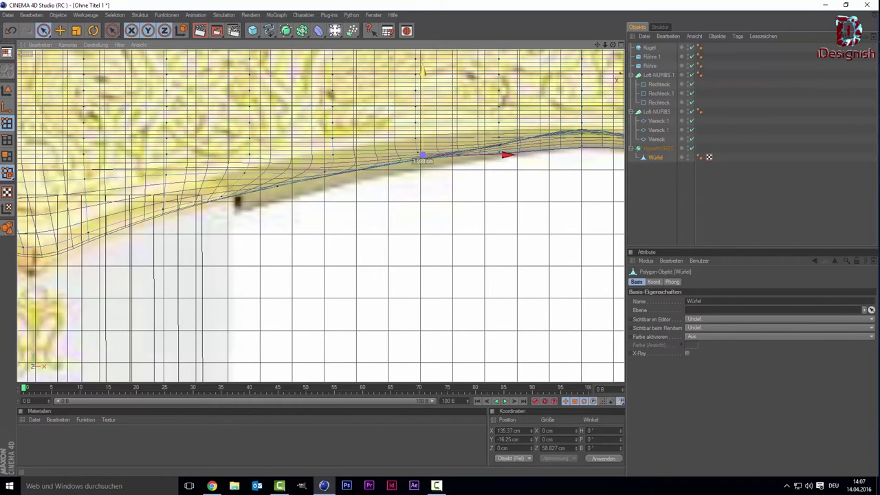
Return to the enlarged perspective view and deselect the point
middle_click(338, 151)
key("F1")
left_click(525, 233)
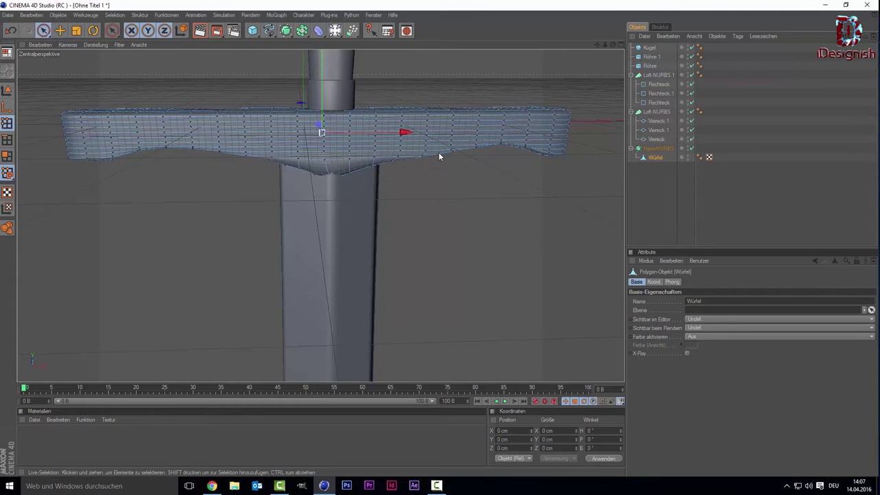
Raise a point on the guard's underside to smooth its curve
scroll(495, 106, "up", 3)
left_click_drag(596, 43, 470, 103)
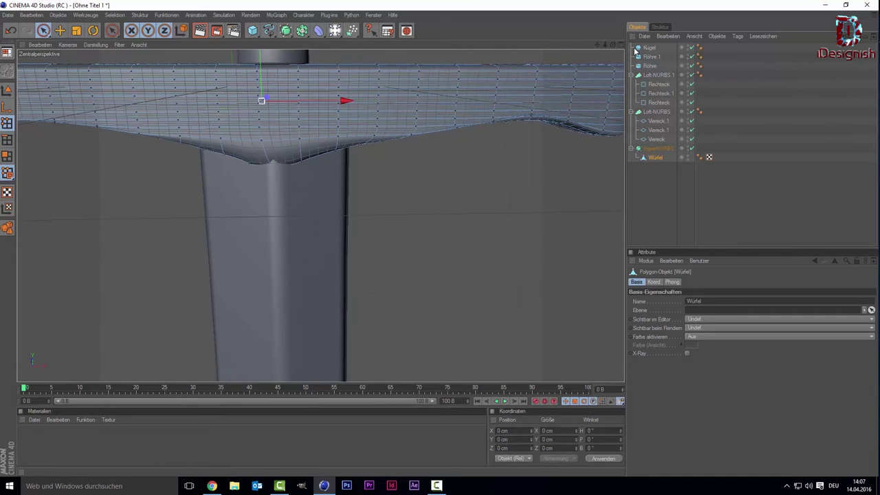
left_click_drag(613, 44, 605, 96)
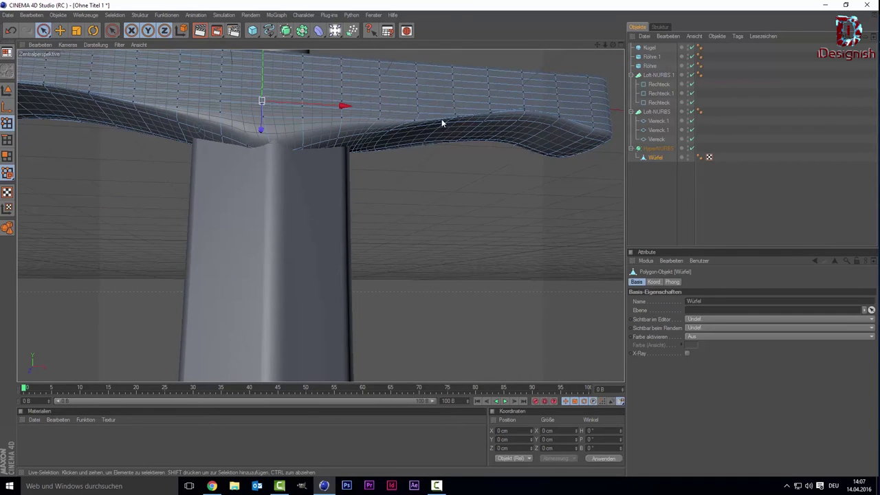
left_click(414, 123)
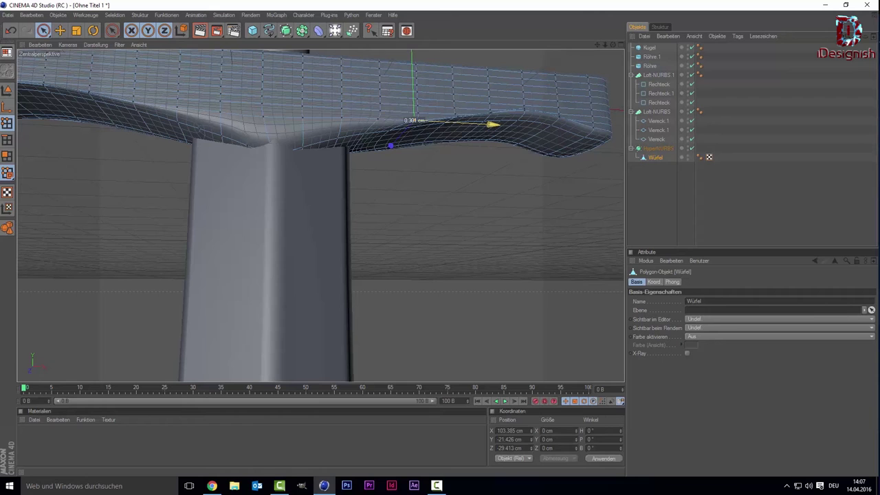
left_click_drag(409, 103, 409, 100)
View the guard more frontally and pick another lower-edge point of Würfel
left_click(684, 199)
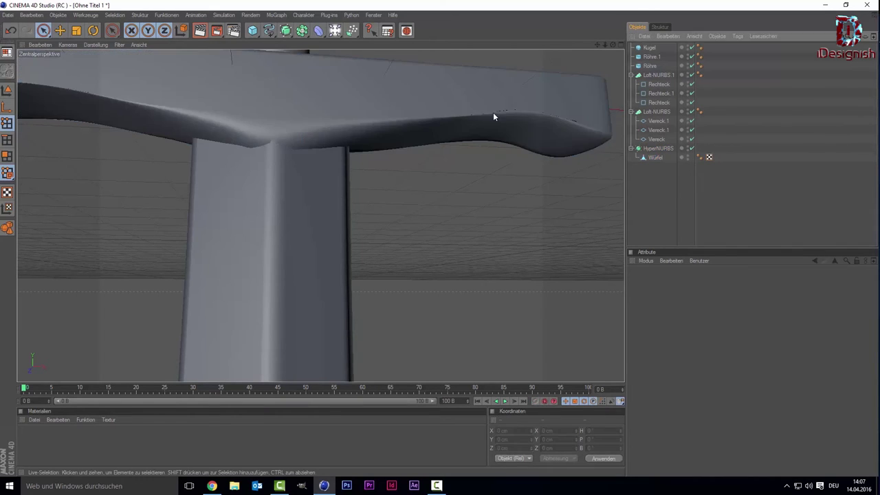
left_click_drag(493, 112, 560, 84, "alt")
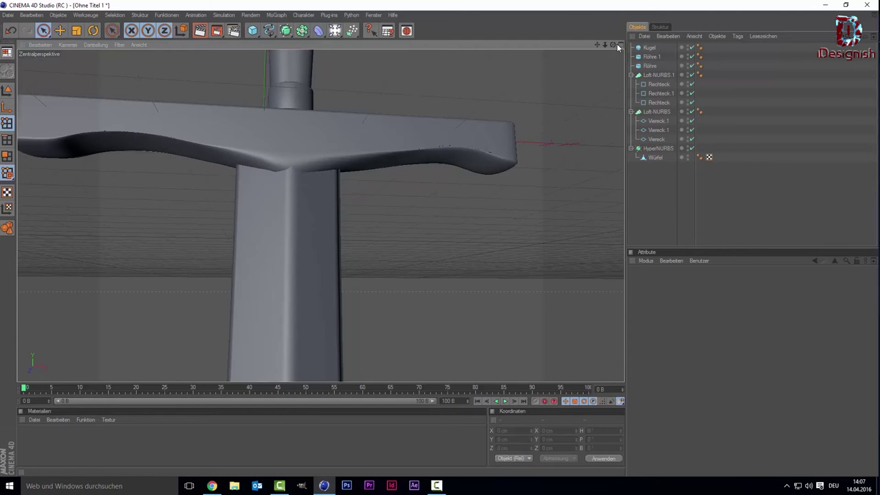
left_click_drag(612, 44, 594, 47)
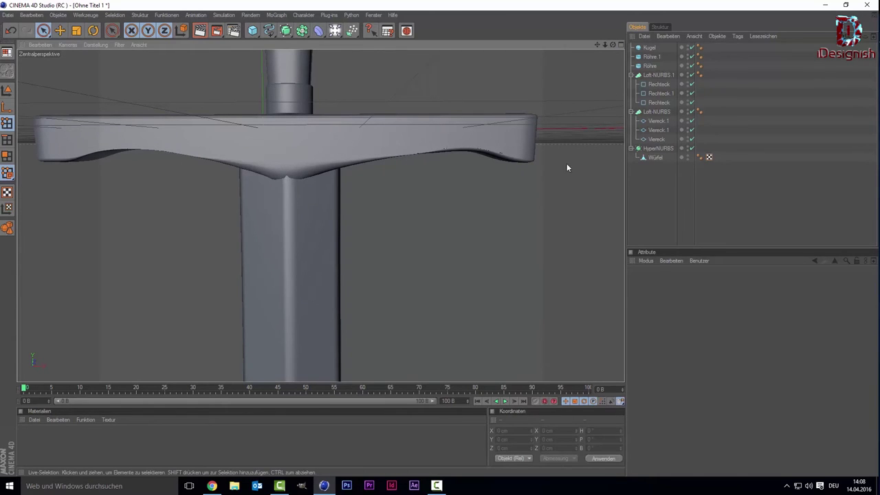
left_click(649, 156)
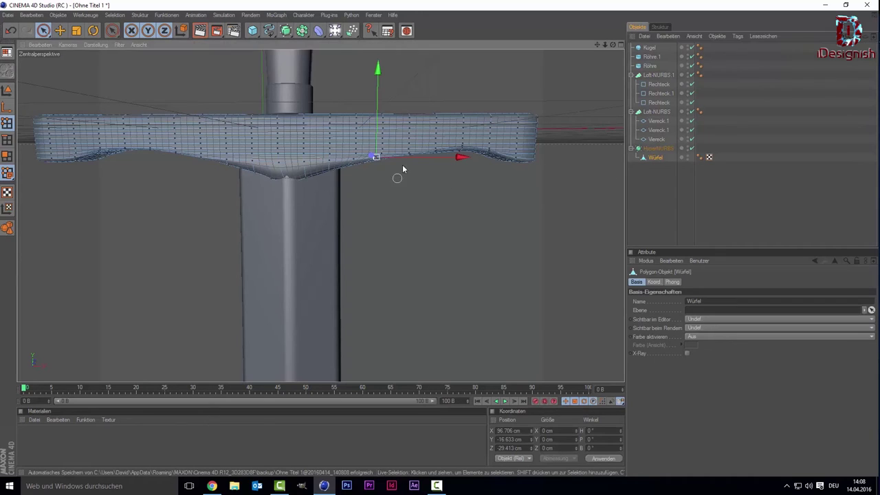
left_click(410, 157)
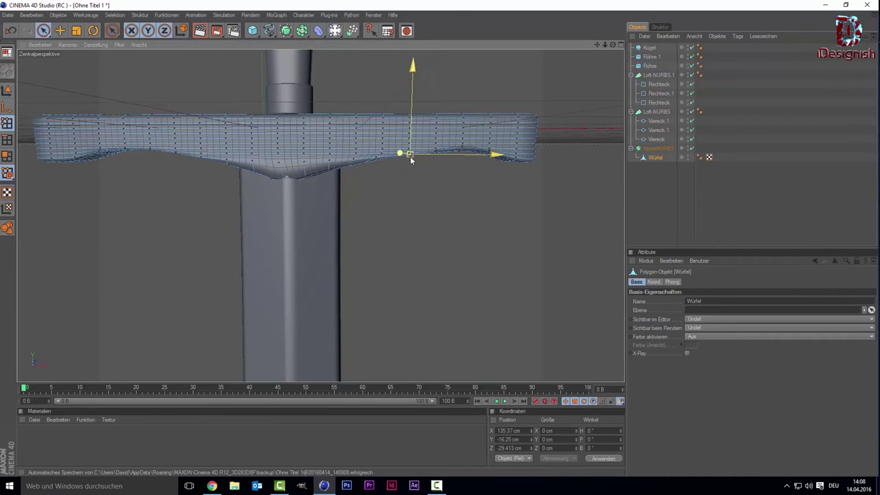
left_click(599, 204)
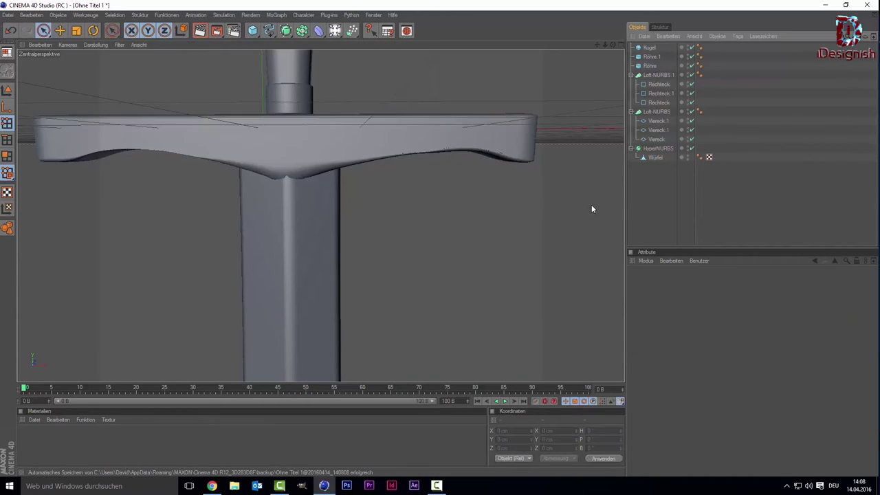
Centre the crossguard in view and open the primitive objects list
scroll(537, 207, "down", 2)
scroll(537, 207, "down", 2)
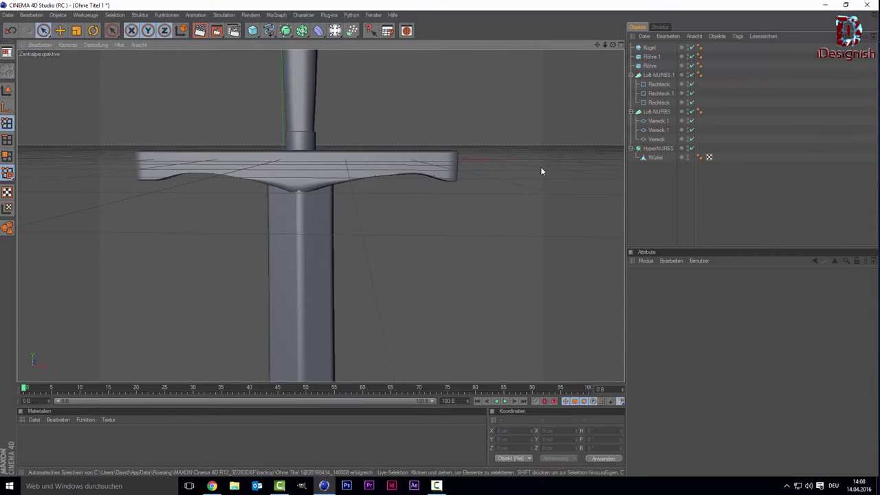
scroll(510, 128, "up", 2)
scroll(252, 126, "up", 1)
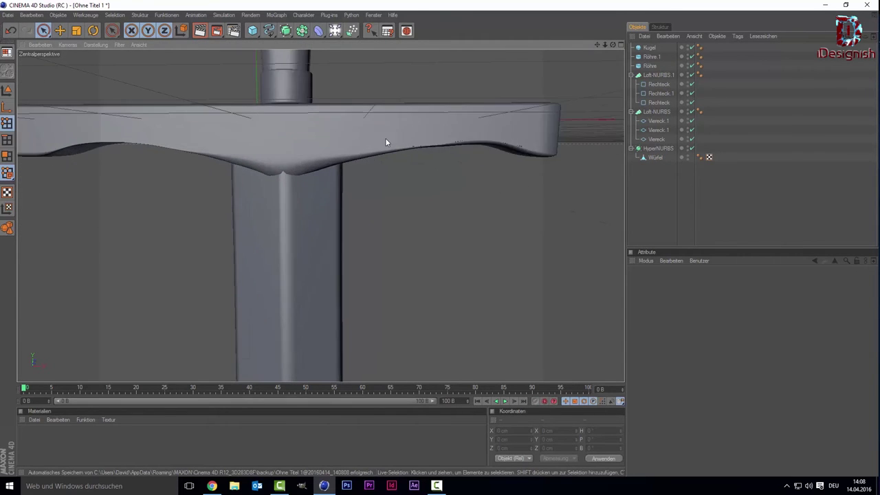
scroll(386, 142, "down", 1)
left_click_drag(596, 45, 598, 144)
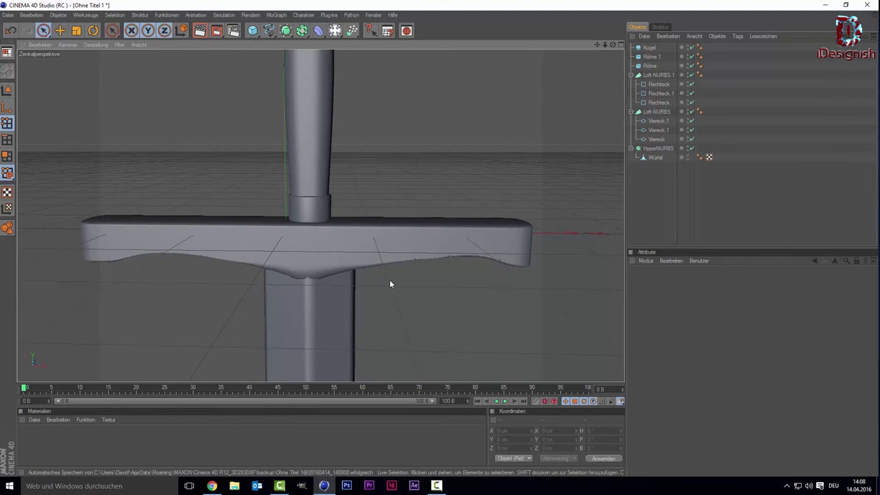
left_click(253, 31)
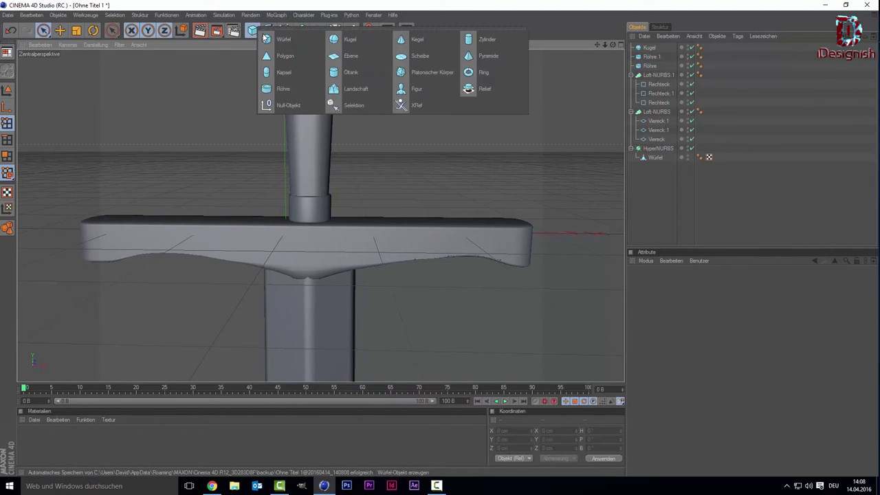
Add a cube shaped into an upright 21.801 × 270.99 × 59.024 cm block at the guard's left end
left_click(265, 38)
scroll(248, 231, "down", 3)
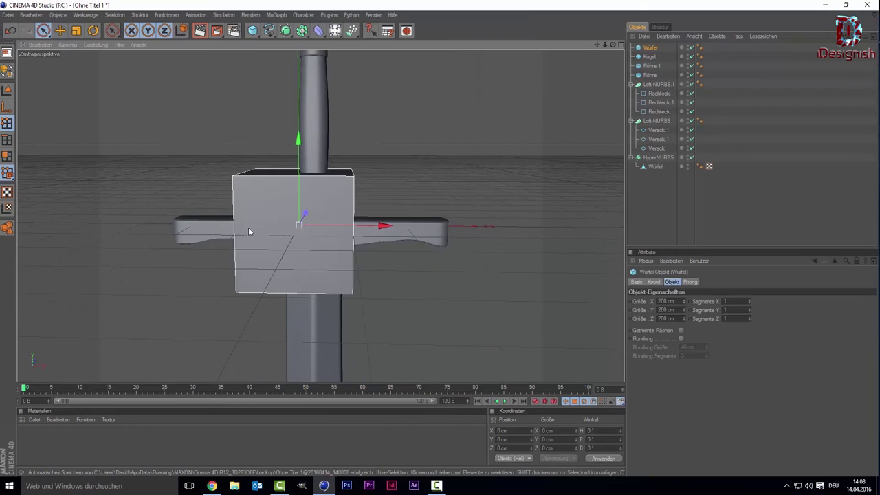
left_click(7, 90)
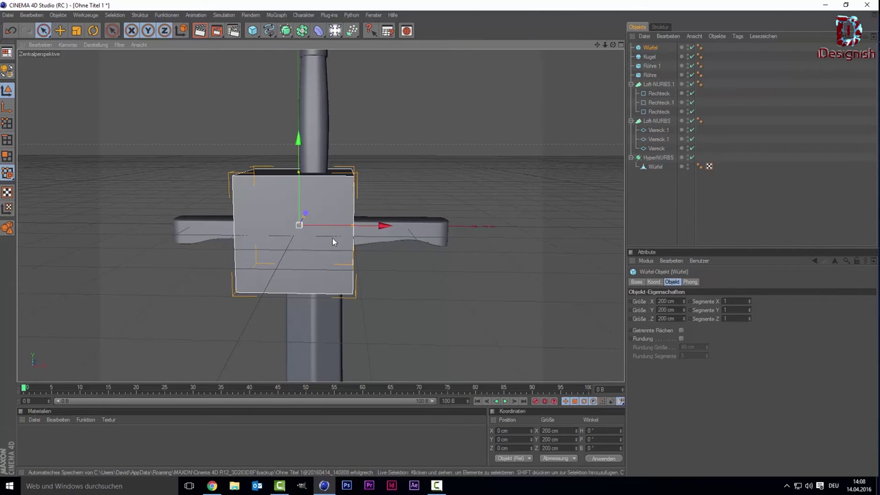
left_click_drag(365, 224, 304, 225)
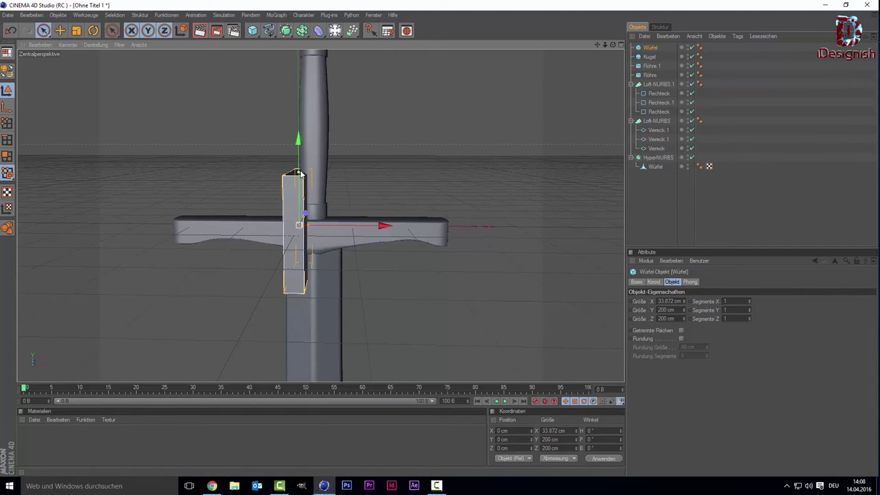
left_click_drag(297, 171, 297, 151)
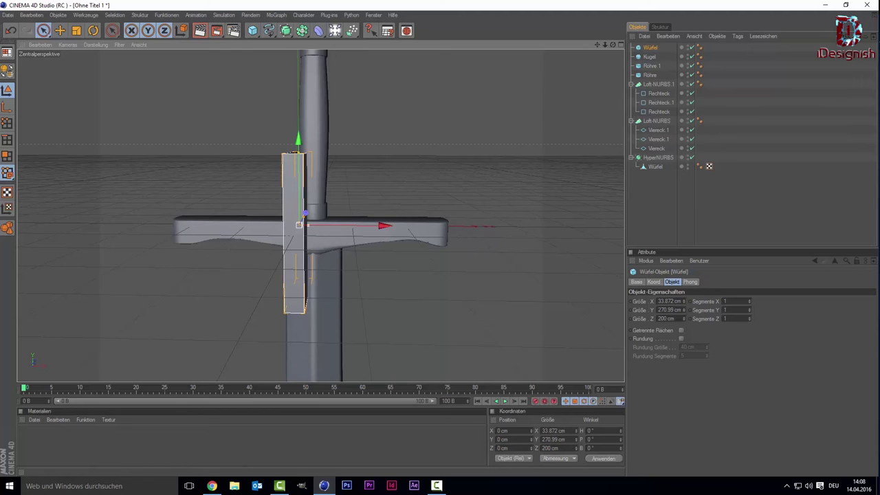
left_click_drag(352, 224, 189, 216)
scroll(257, 180, "up", 3)
scroll(396, 116, "up", 2)
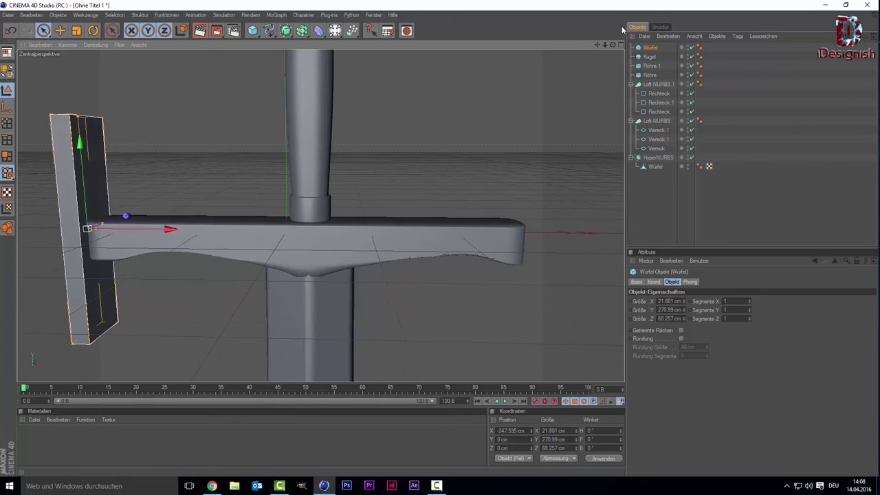
mouse_move(596, 46)
left_mouse_down()
mouse_move(611, 52)
mouse_move(605, 76)
mouse_move(173, 265)
left_mouse_up()
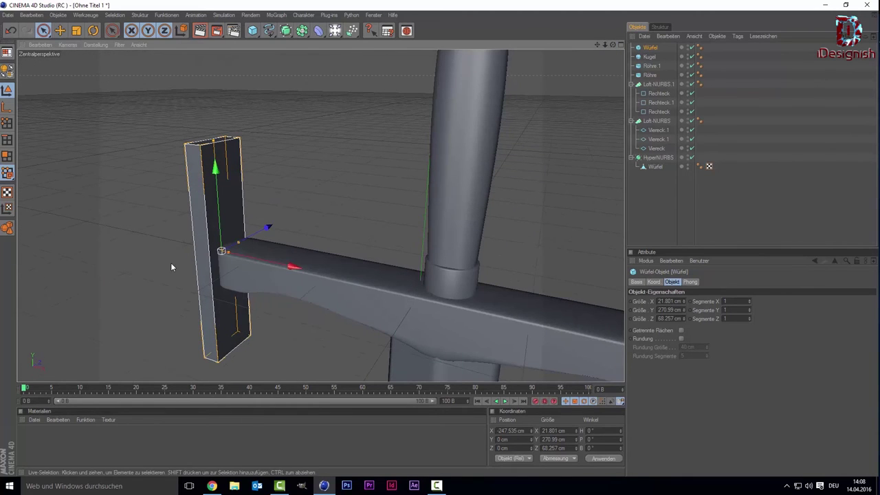
left_click_drag(239, 243, 236, 243)
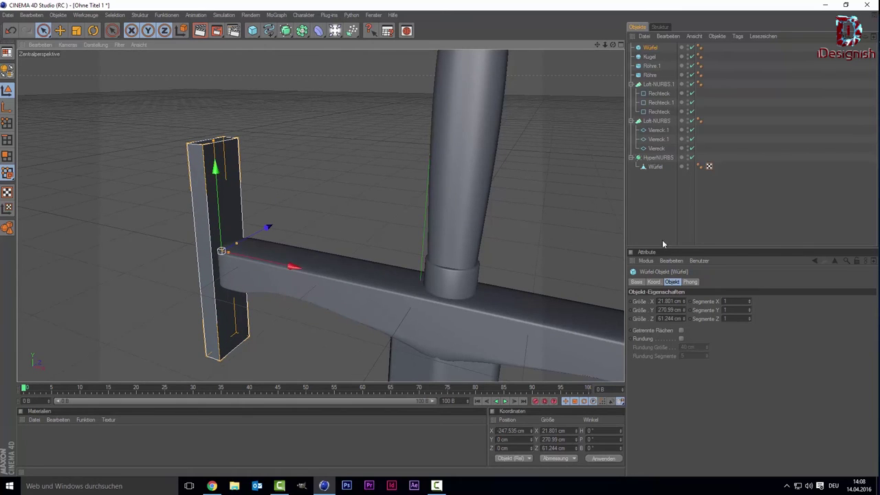
Place the upright block inside the HyperNURBS
left_click(663, 193)
left_click(654, 169)
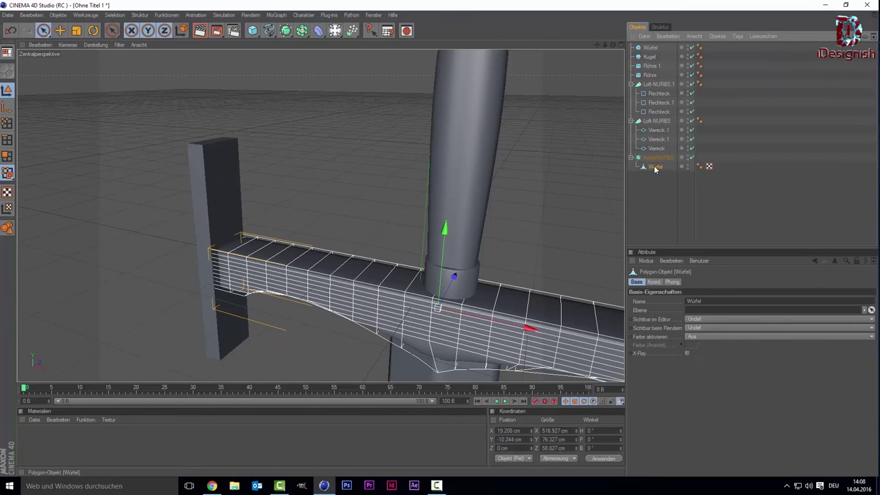
left_click(658, 218)
left_click(230, 220)
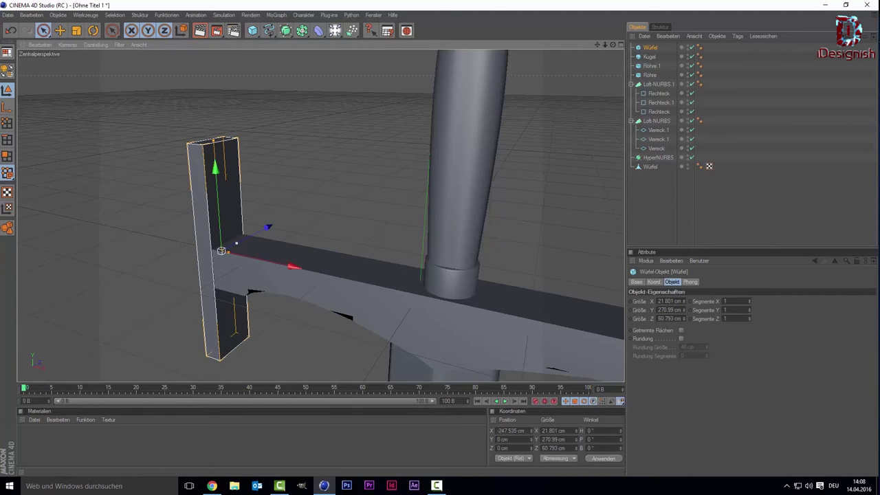
left_click(370, 184)
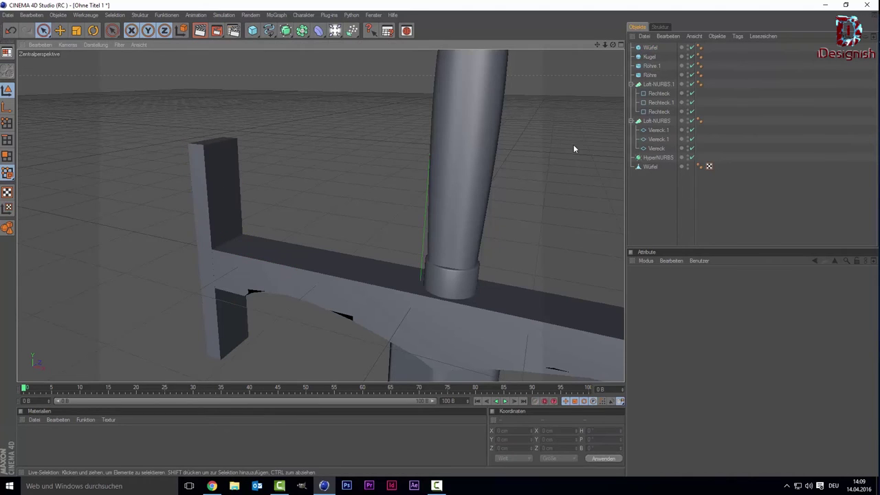
left_click(651, 48)
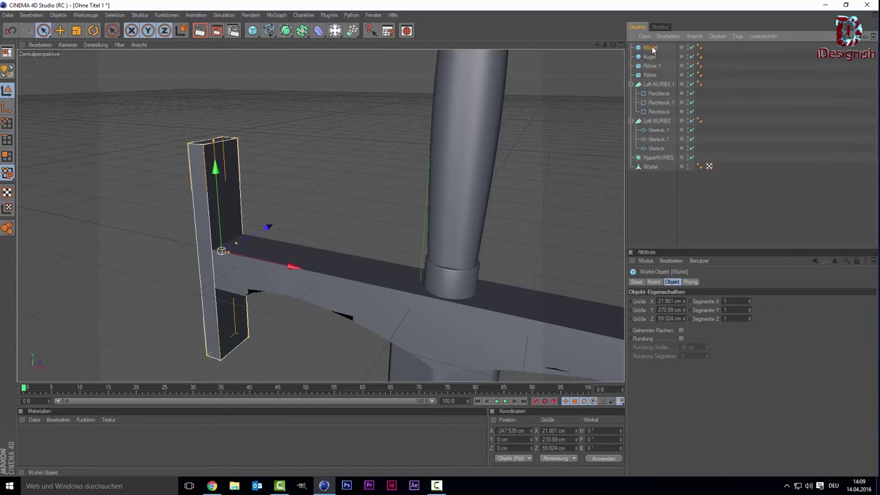
left_click_drag(651, 48, 655, 154)
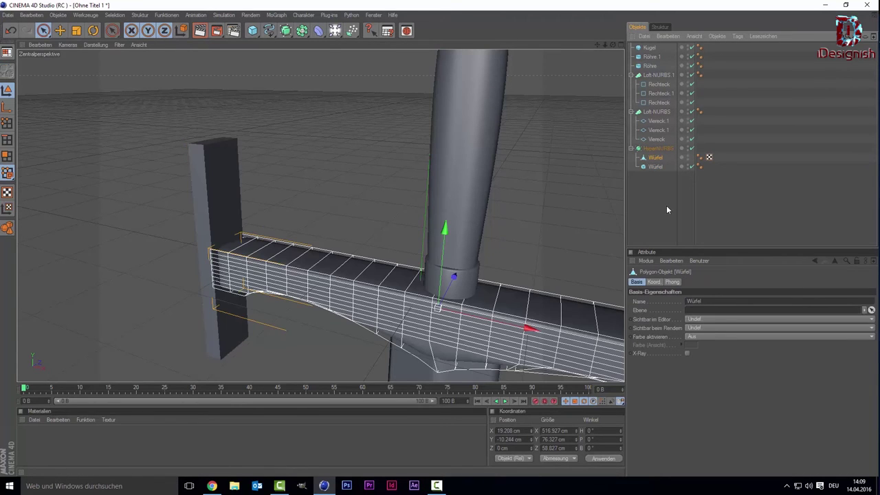
Check the HyperNURBS contents and open the NURBS generators list
left_click(653, 149)
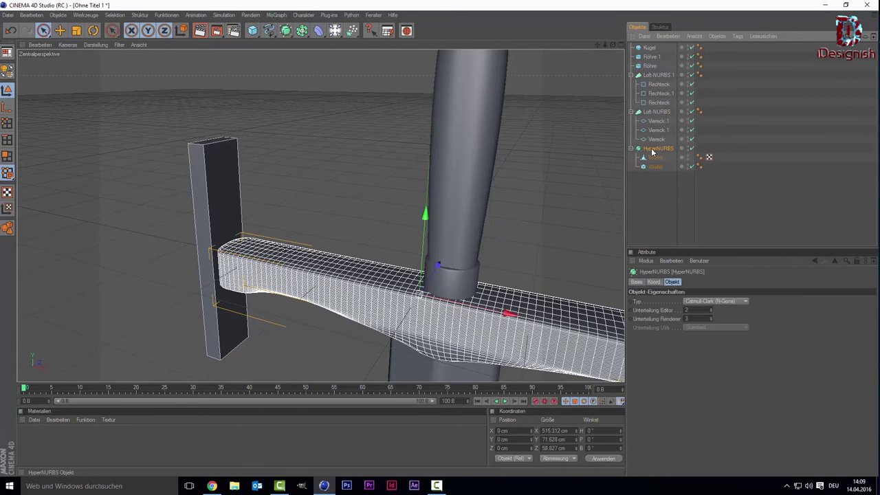
left_click(651, 181)
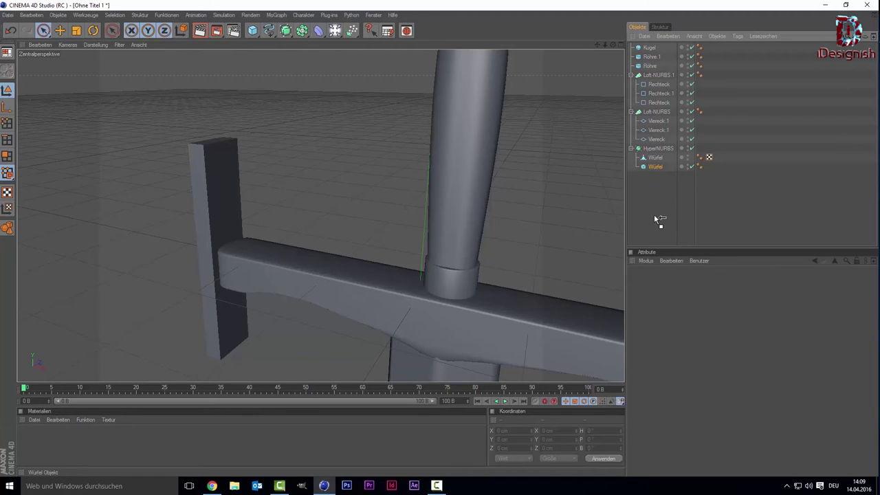
left_click(654, 158)
left_click(655, 160)
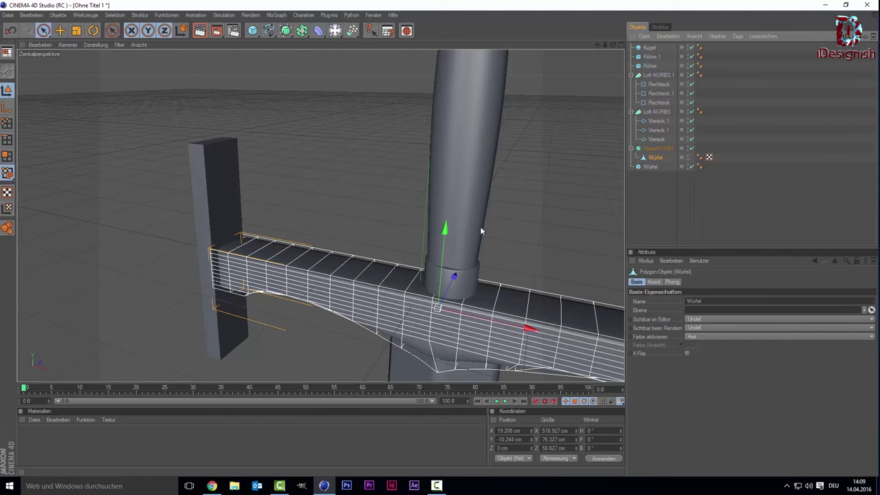
left_click(287, 31)
Add HyperNURBS.1 and nest the upright block inside it
left_click(300, 38)
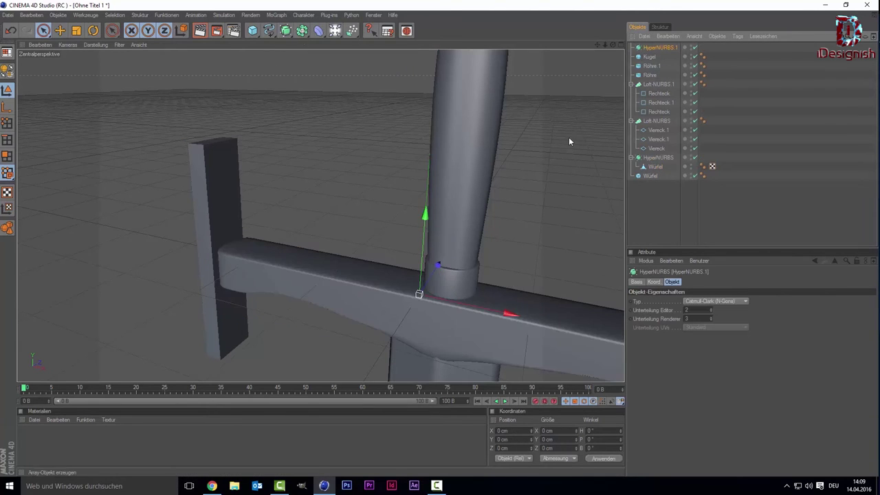
left_click_drag(655, 180, 654, 49)
left_click(495, 168)
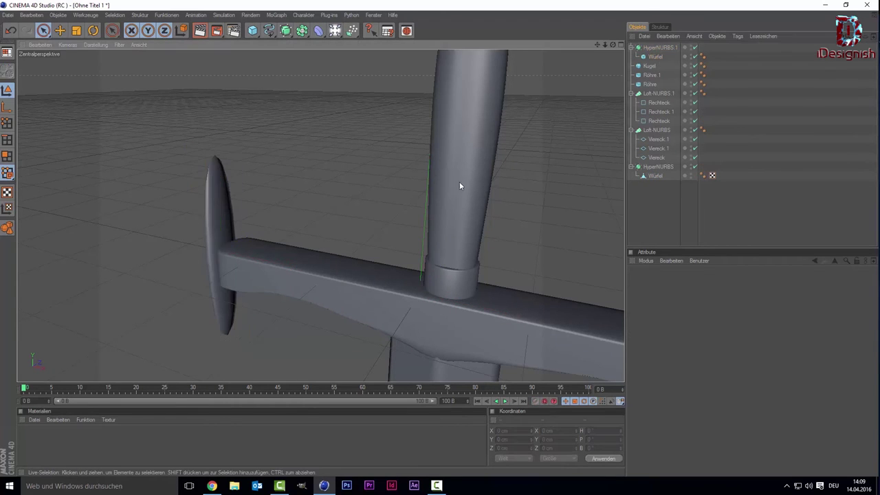
scroll(372, 187, "down", 2)
scroll(353, 187, "down", 2)
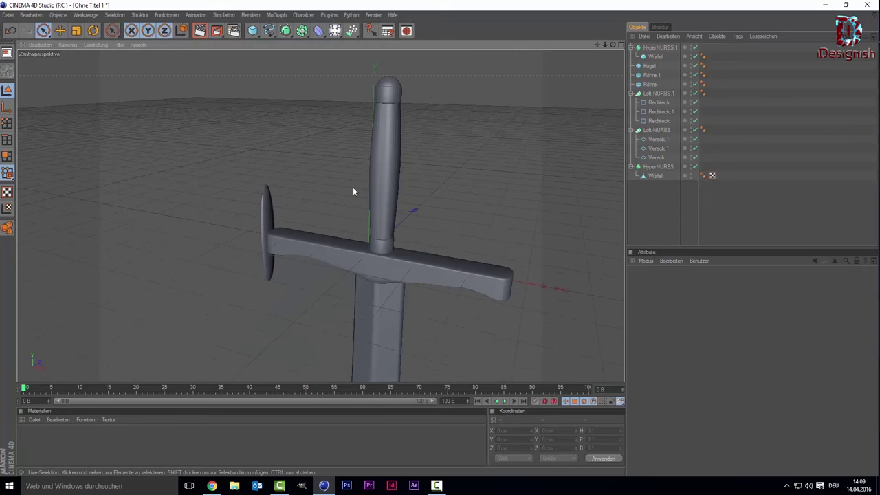
Move the oval end cap along X to -228.434 cm against the crossguard
scroll(353, 186, "up", 1)
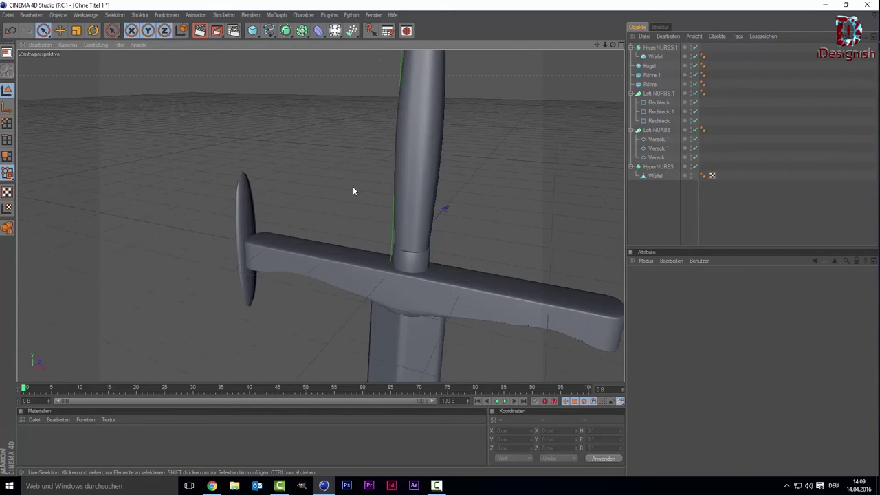
scroll(353, 186, "up", 2)
scroll(353, 186, "up", 2)
left_click_drag(610, 44, 585, 62)
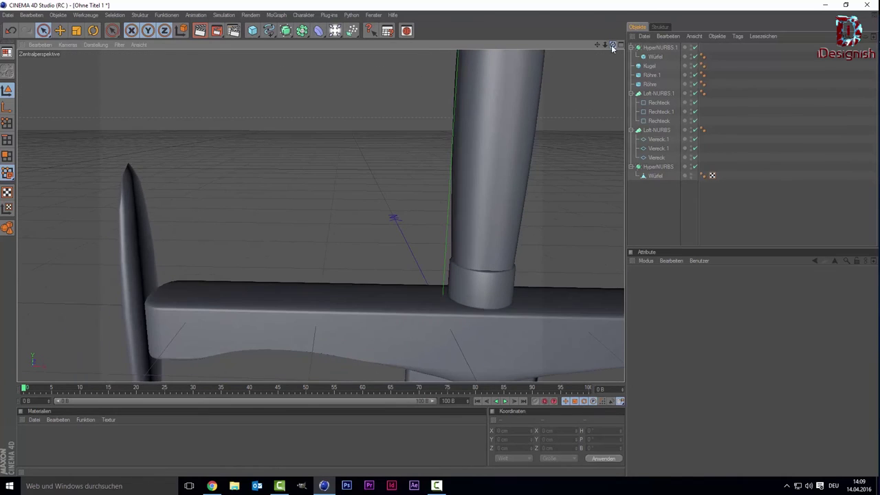
left_click(160, 259)
left_click_drag(199, 306, 225, 306)
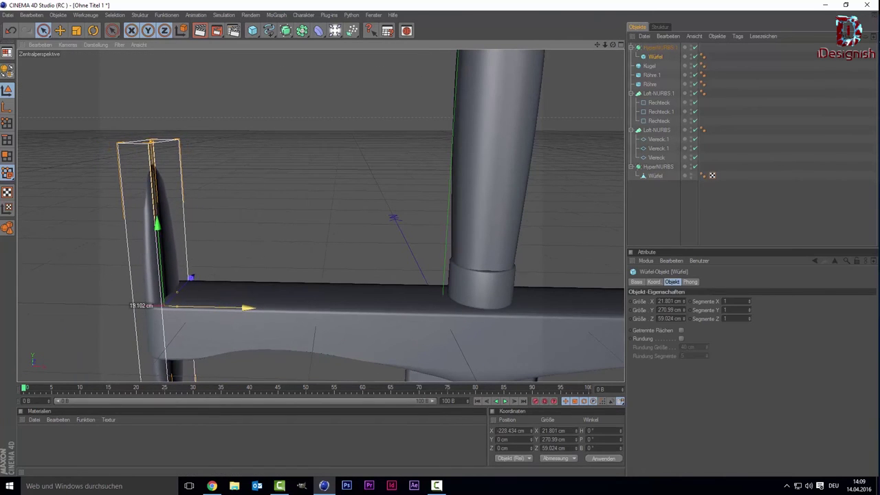
left_click(345, 165)
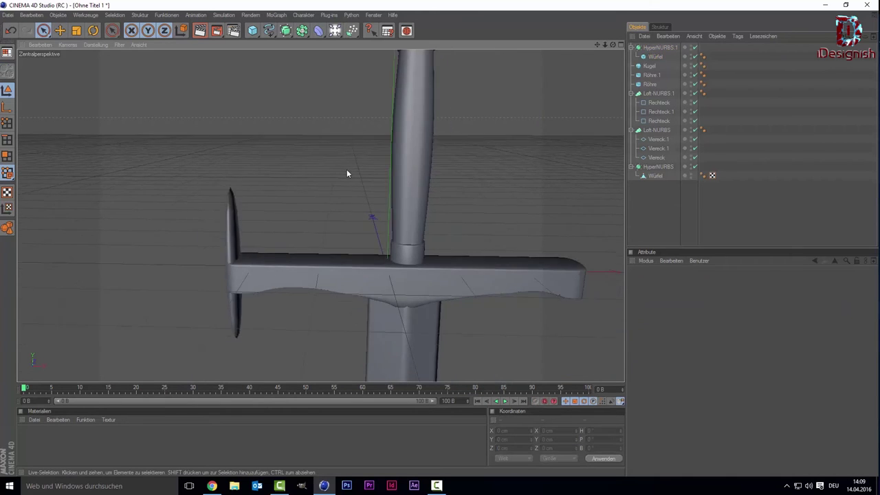
scroll(346, 169, "up", 2)
scroll(347, 171, "up", 2)
scroll(350, 173, "up", 2)
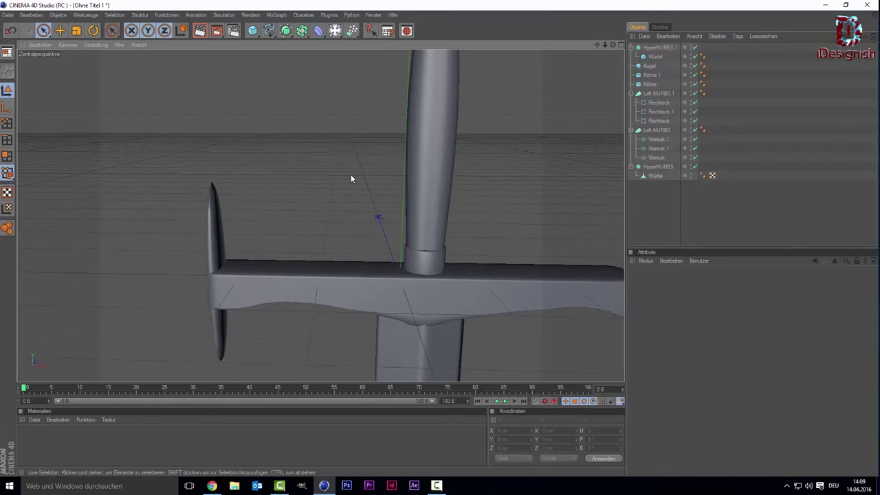
scroll(350, 174, "up", 2)
scroll(339, 162, "down", 3)
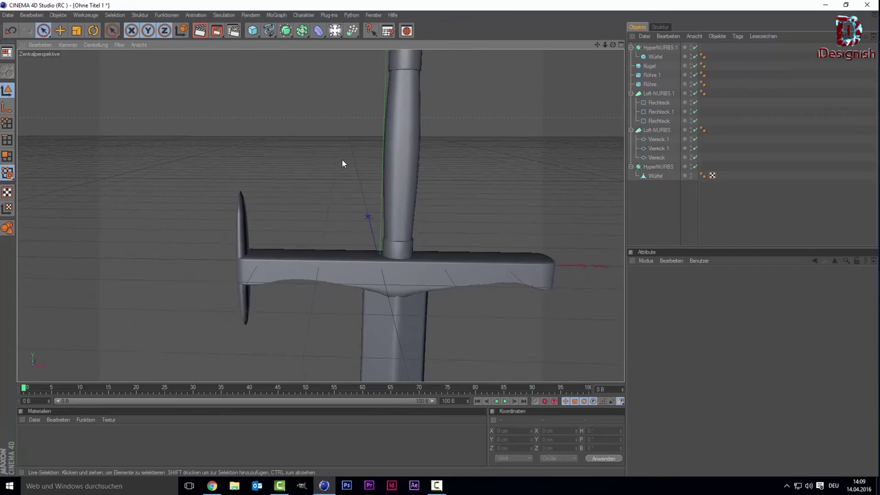
scroll(342, 160, "down", 2)
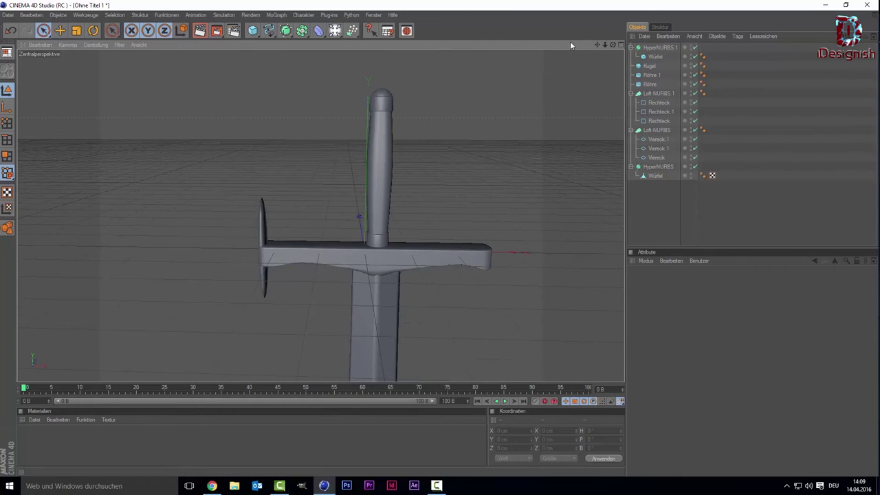
Add a Biegen bend deformer and scale it down around the handle
left_click(317, 32)
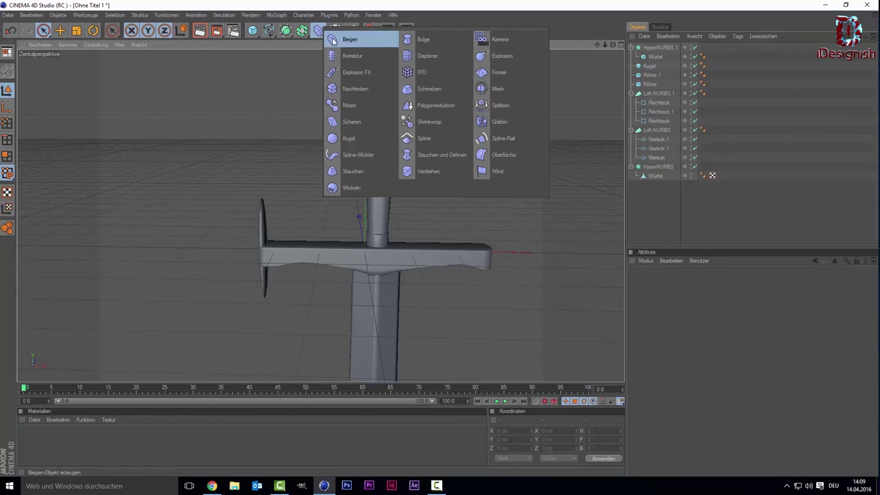
left_click(333, 40)
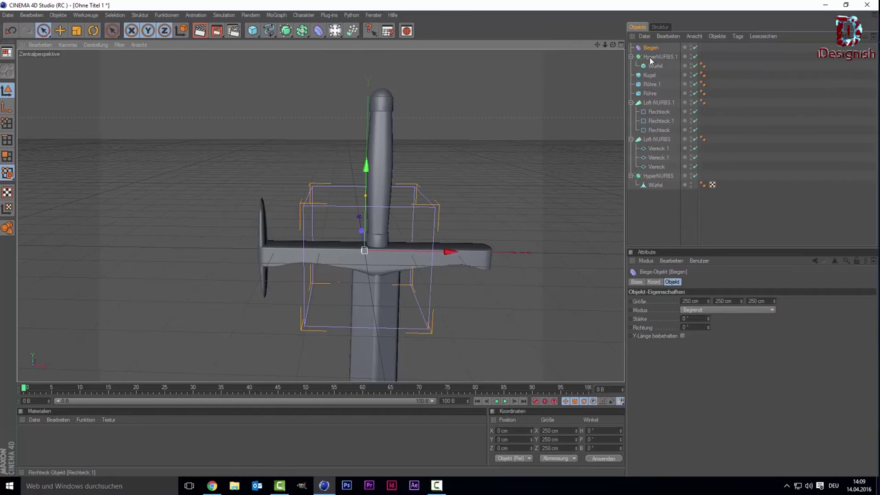
left_click(77, 31)
left_click_drag(361, 253, 229, 4)
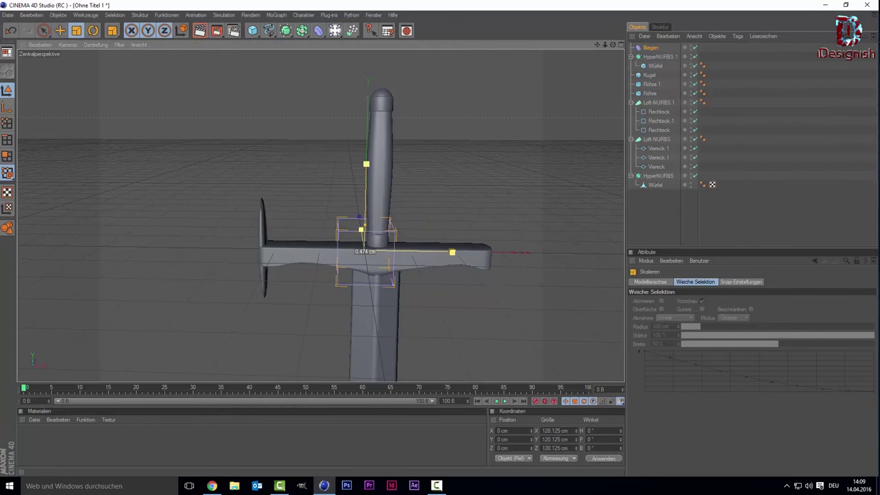
Move the bend deformer left to X -229.879 cm at the crossguard's end
left_click(318, 30)
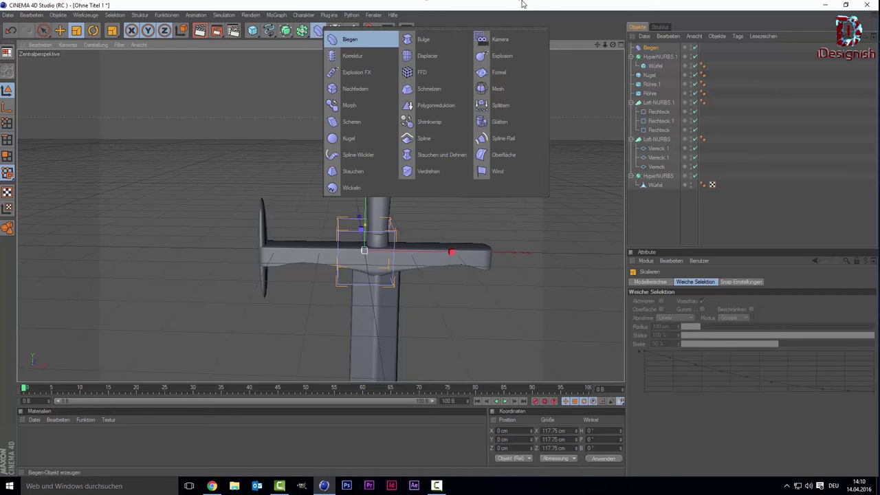
scroll(440, 275, "up", 3)
key("space")
left_click_drag(441, 266, 435, 262)
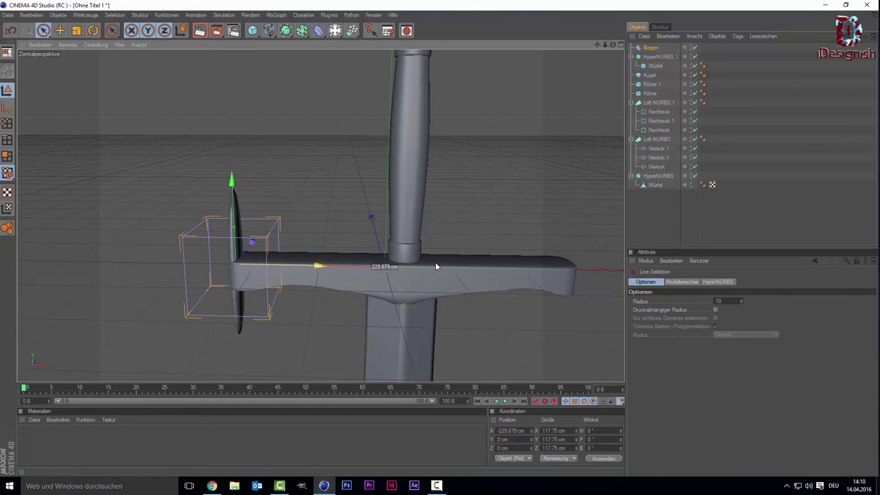
scroll(386, 169, "up", 2)
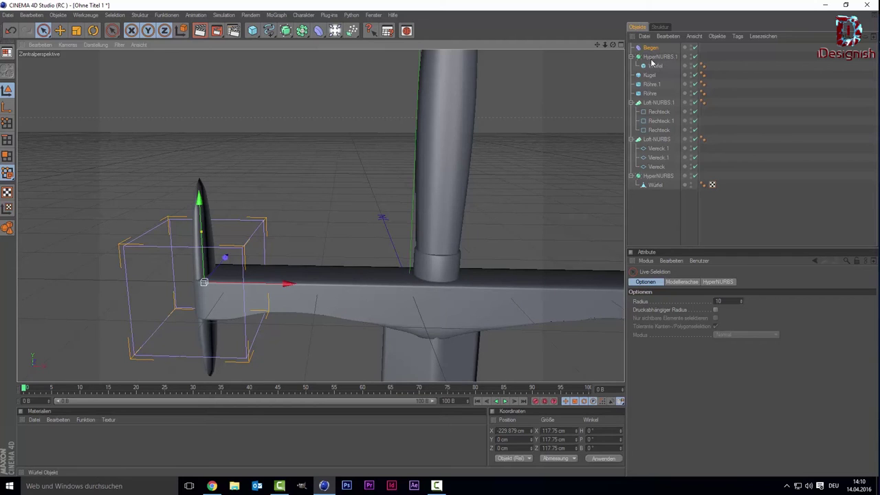
Nest Biegen under HyperNURBS.1 beside the cube with its strength reset to 0°
left_click(656, 57)
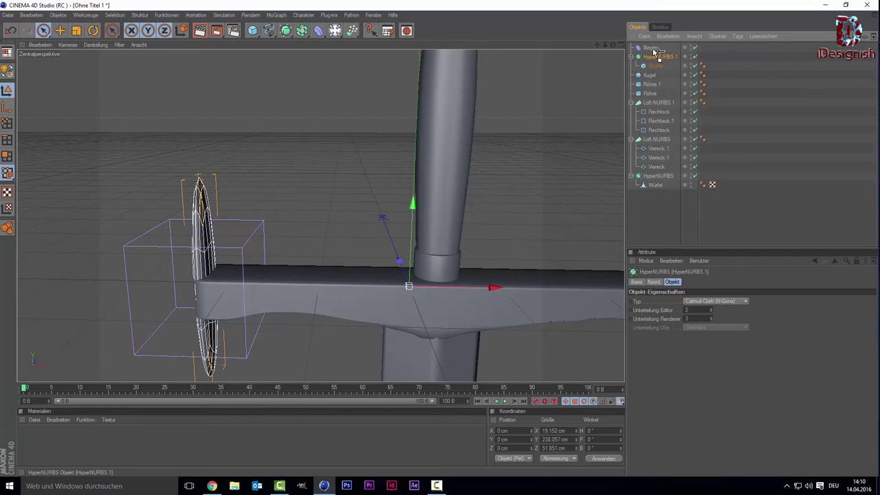
left_click_drag(654, 51, 653, 48)
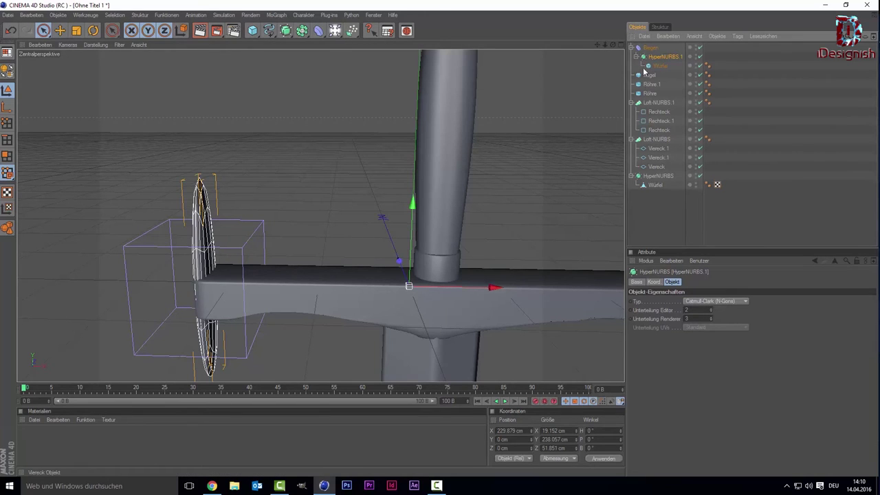
left_click(650, 47)
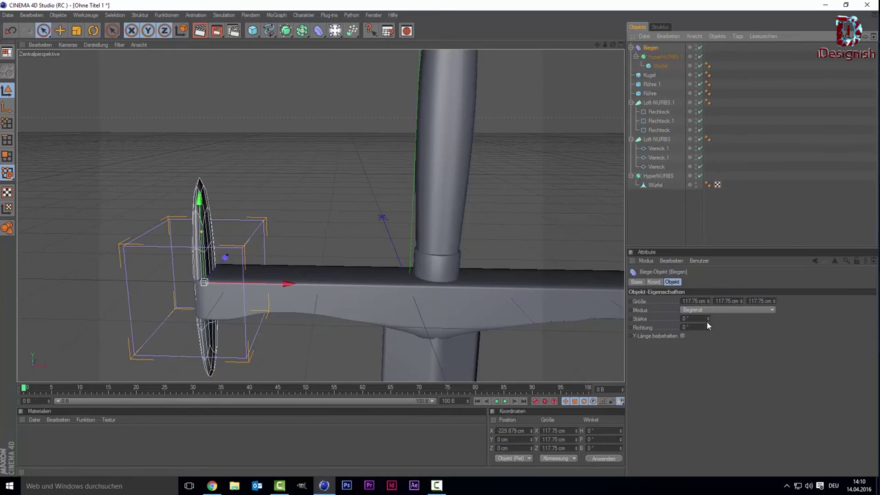
left_click_drag(710, 319, 709, 296)
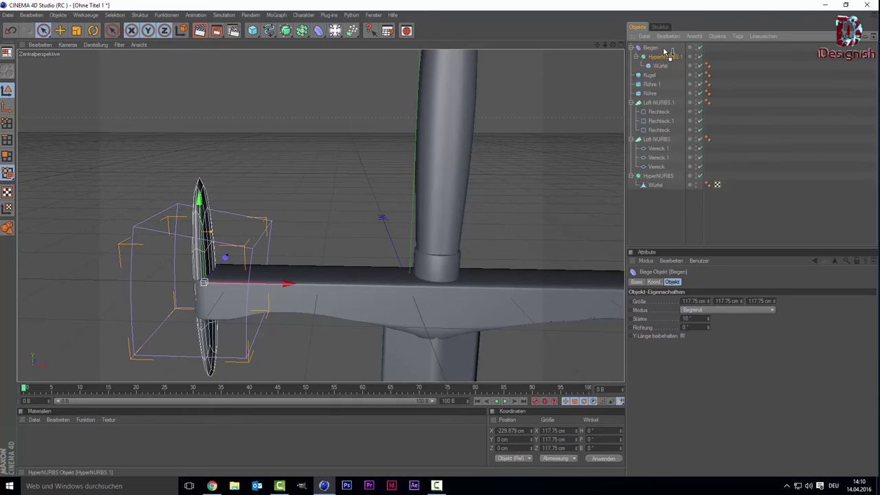
mouse_move(667, 48)
left_mouse_down()
mouse_move(660, 63)
mouse_move(654, 49)
left_mouse_up()
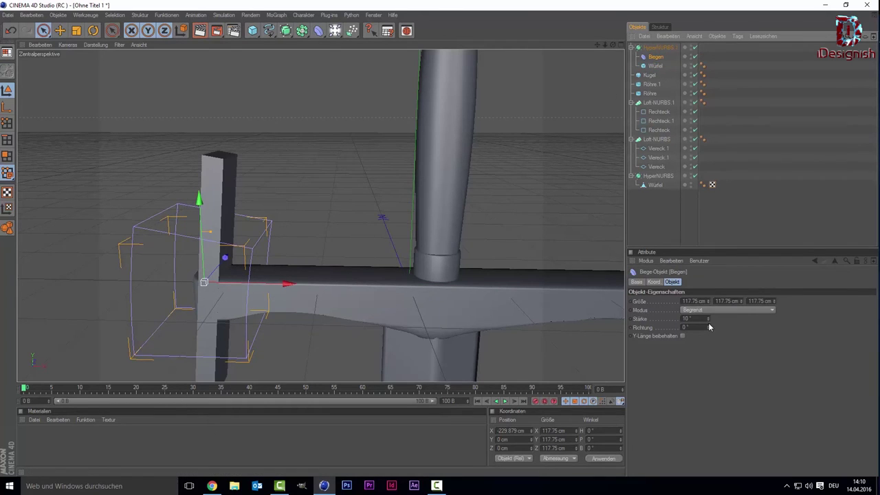
left_click_drag(708, 319, 708, 344)
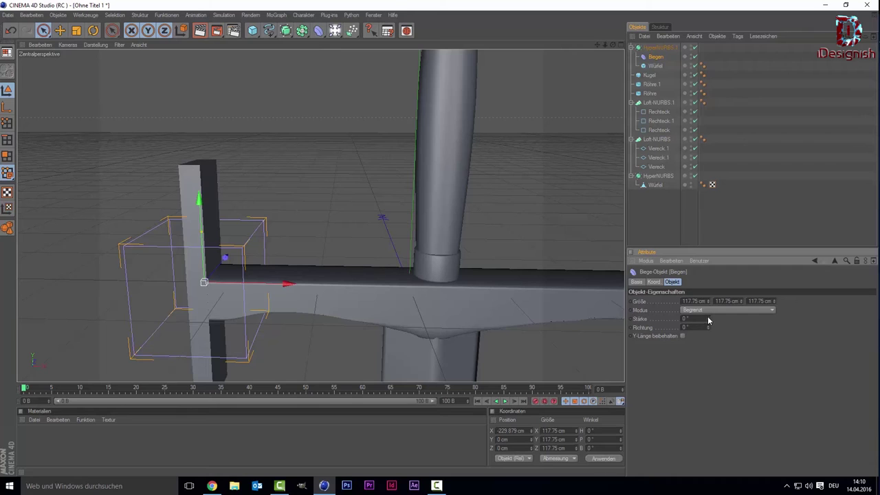
left_click_drag(708, 321, 706, 317)
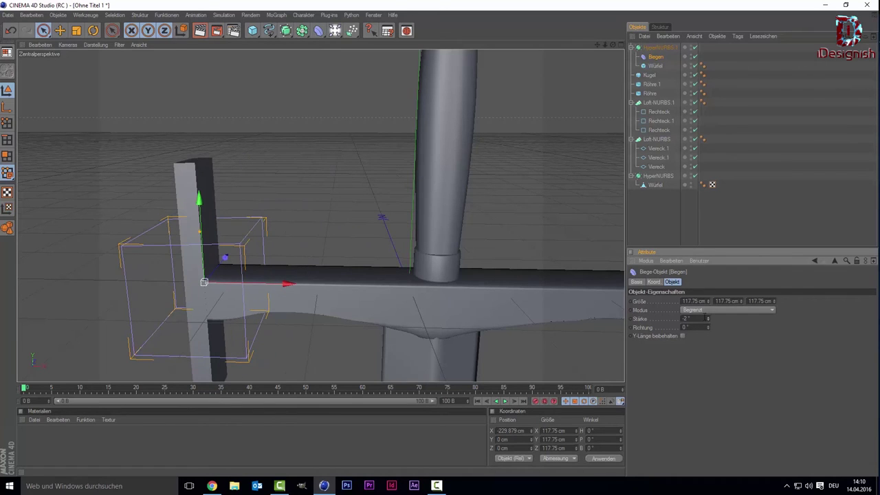
type("0")
key("Return")
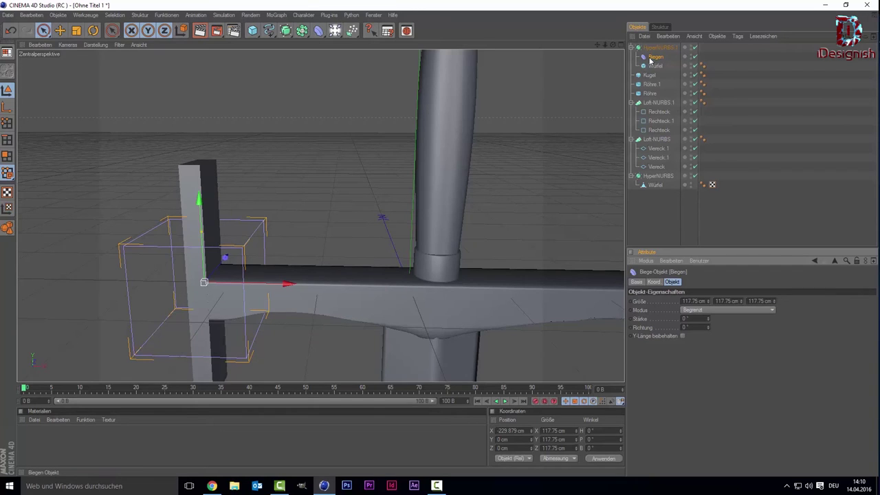
Give the Würfel 20 segments along X, Y and Z
left_click(655, 66)
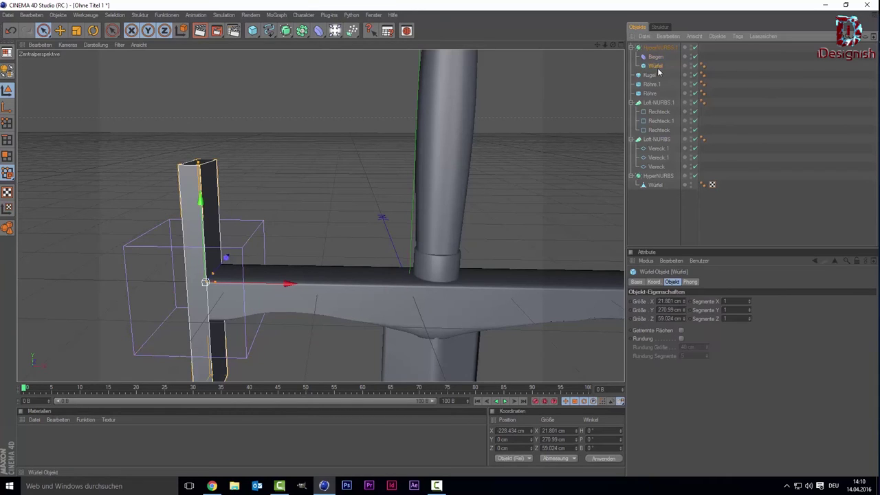
left_click(726, 302)
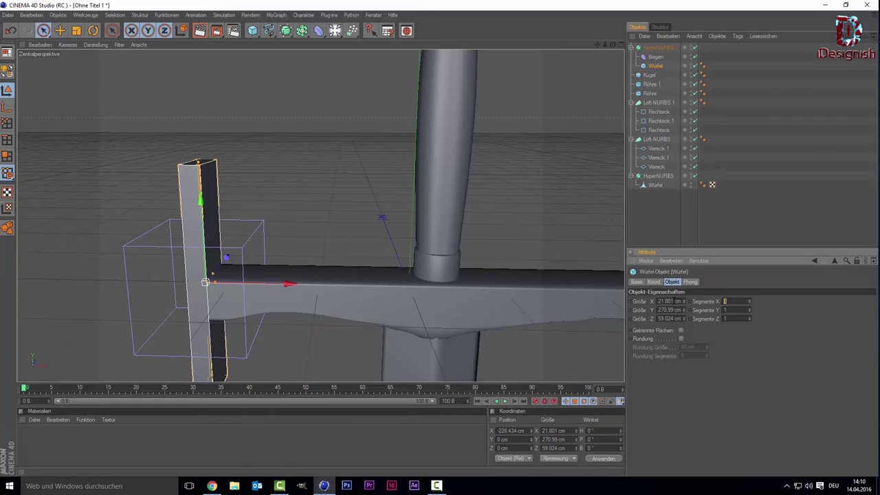
type("20")
key("Return")
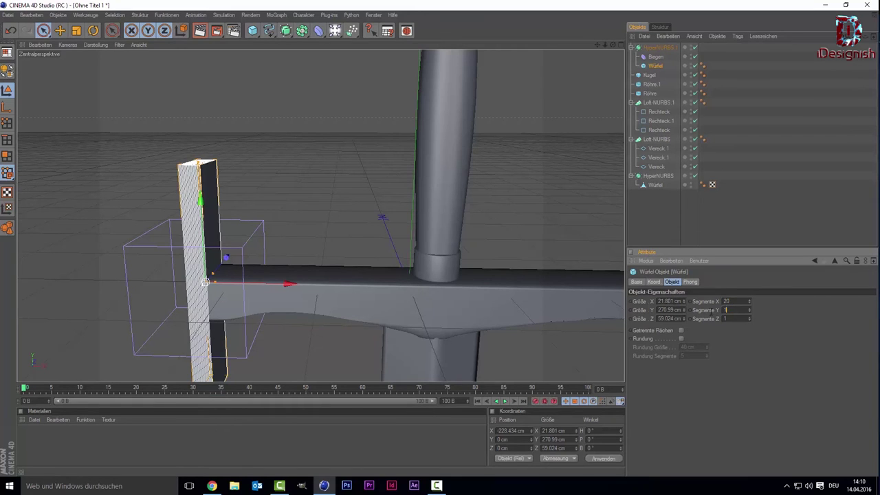
type("20")
key("Return")
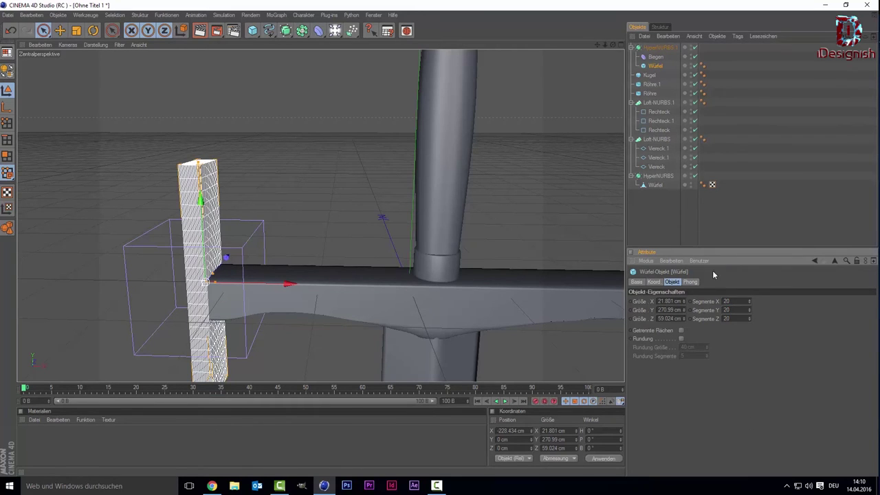
Set the Biegen bend strength to 29° with mode Unbegrenzt
left_click(655, 56)
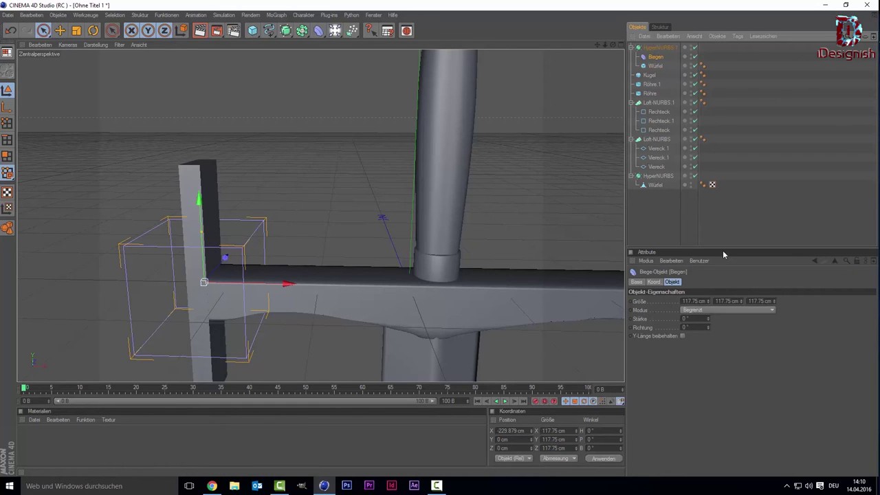
mouse_move(708, 318)
left_mouse_down()
mouse_move(729, 319)
mouse_move(708, 321)
left_mouse_up()
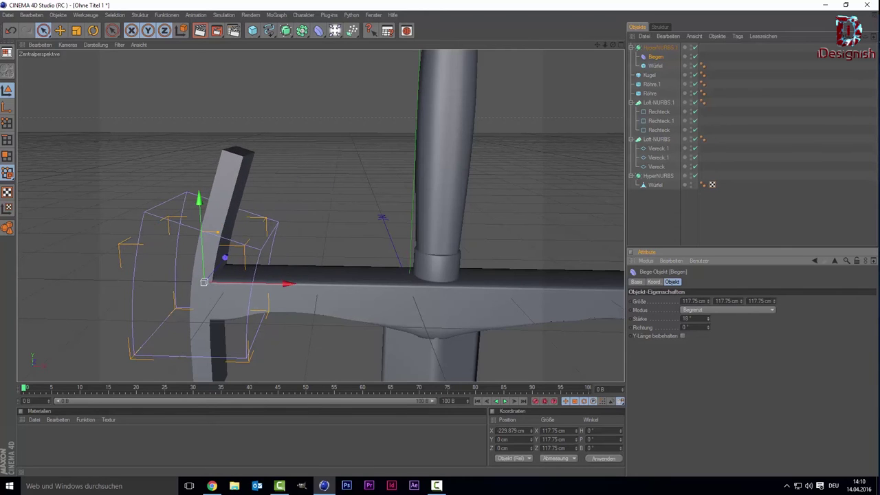
left_click_drag(202, 280, 268, 311, "alt")
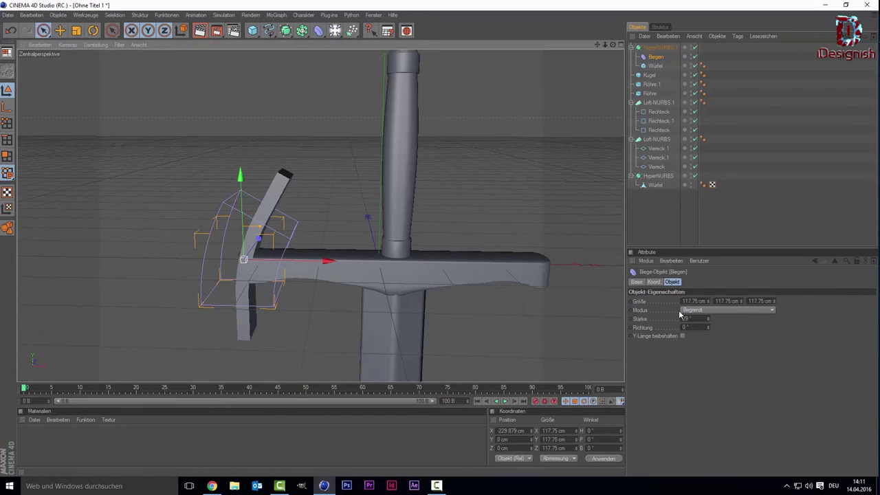
left_click(695, 312)
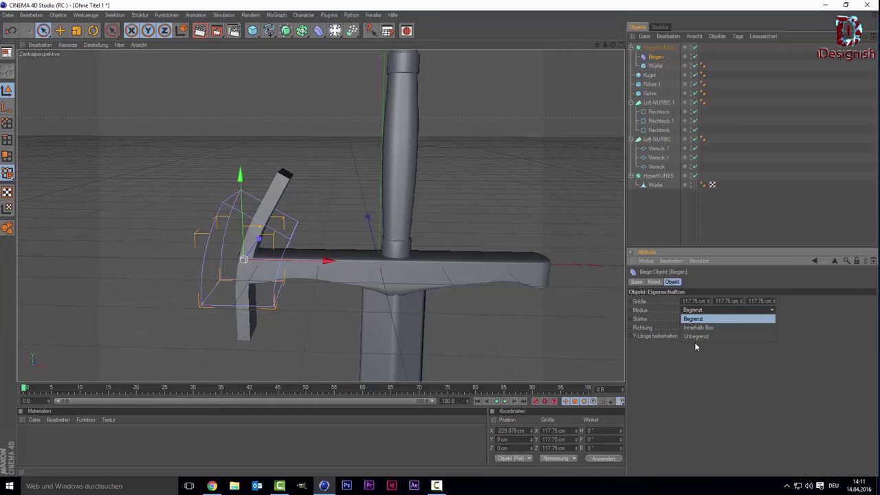
left_click(695, 337)
Reposition the bend deformer along Y and X to shape the arc
scroll(242, 254, "up", 2)
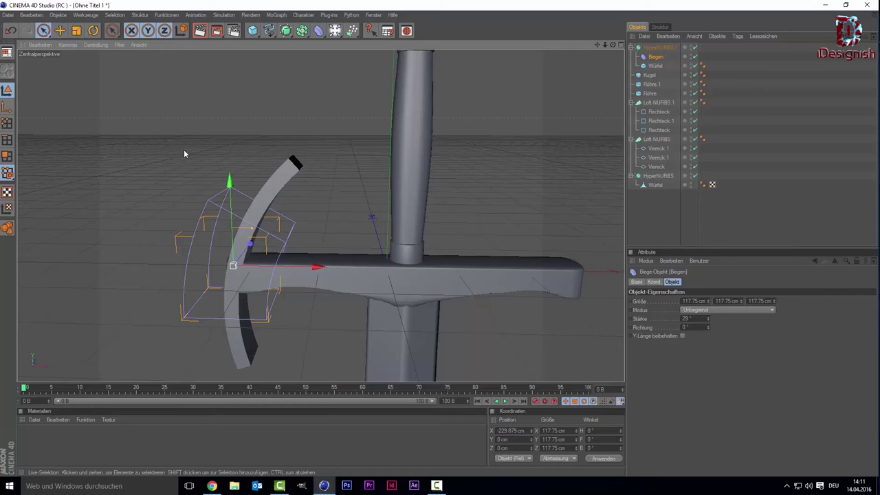
left_click_drag(231, 217, 231, 198)
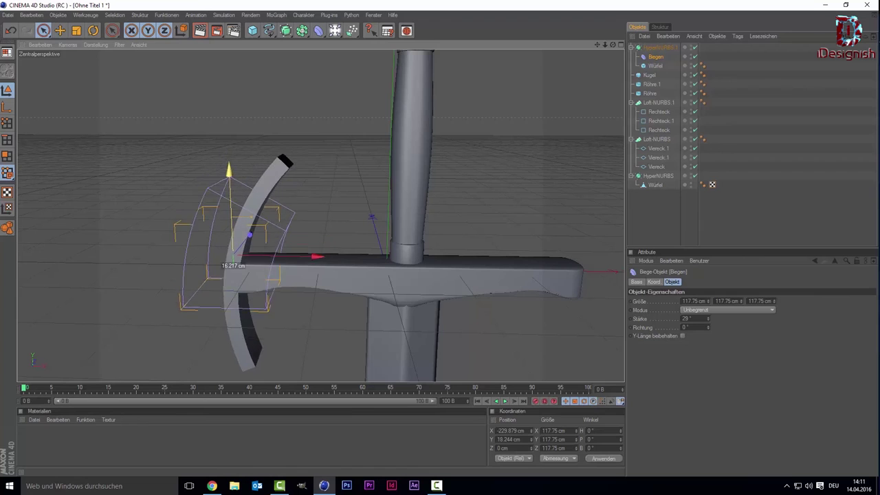
mouse_move(232, 198)
left_mouse_down()
mouse_move(232, 220)
mouse_move(231, 204)
left_mouse_up()
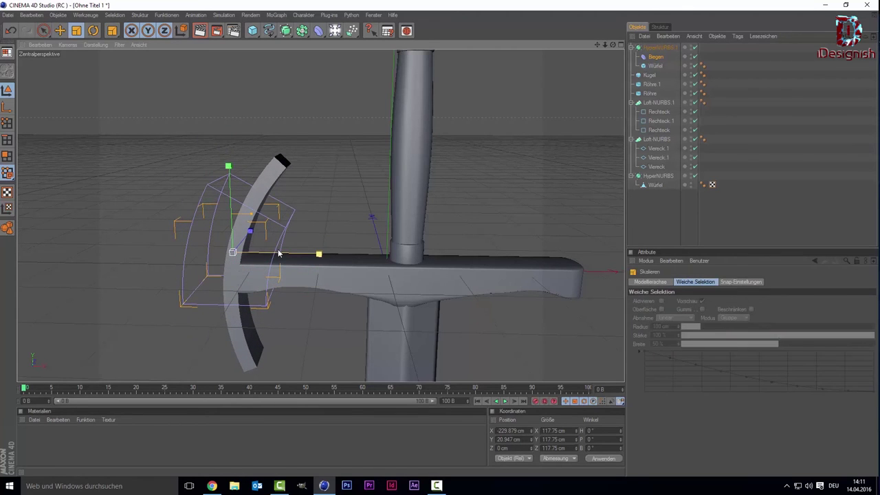
left_click_drag(281, 253, 282, 254)
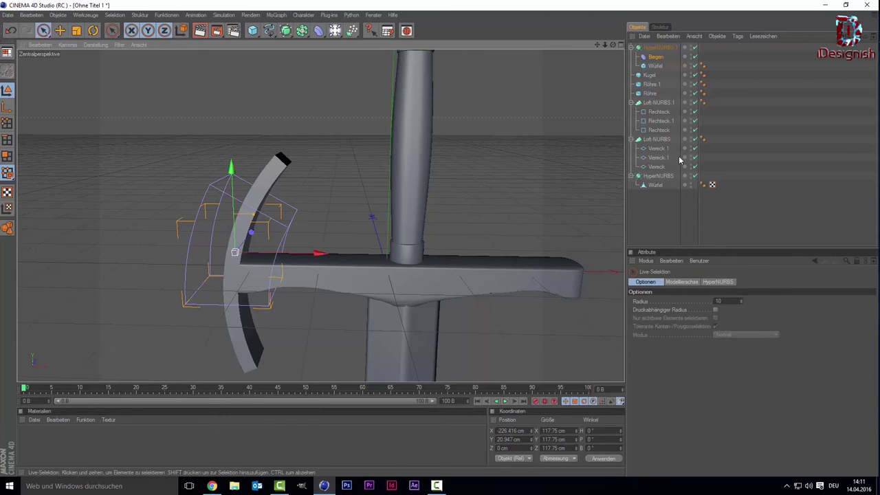
left_click(658, 48)
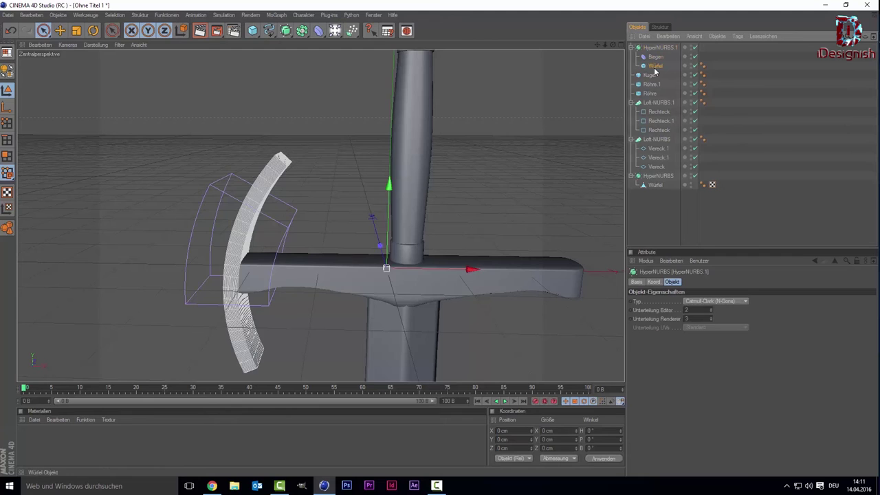
Slide the bent Würfel further left along X, then orbit around the sword
left_click(655, 65)
left_click_drag(313, 267, 293, 266)
left_click(309, 202)
mouse_move(309, 202)
left_mouse_down("alt")
mouse_move(394, 197)
mouse_move(568, 347)
left_mouse_up("alt")
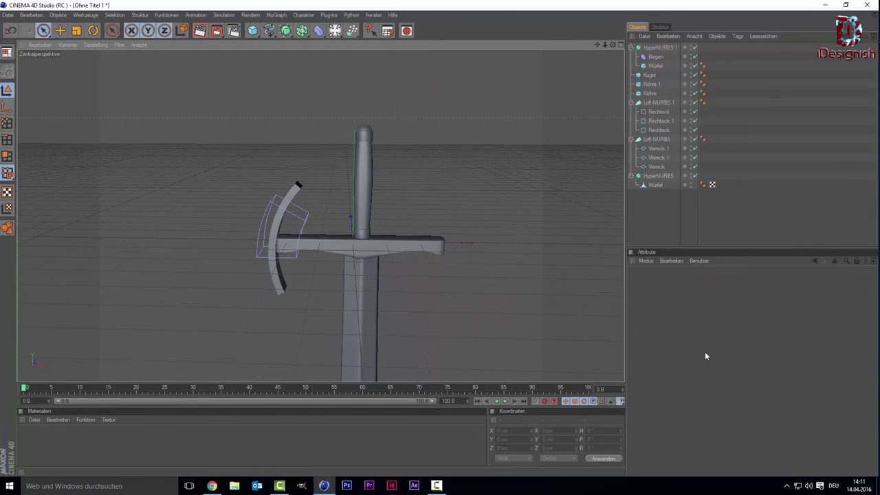
left_click_drag(271, 275, 269, 268, "alt")
scroll(269, 267, "up", 2)
scroll(271, 263, "up", 3)
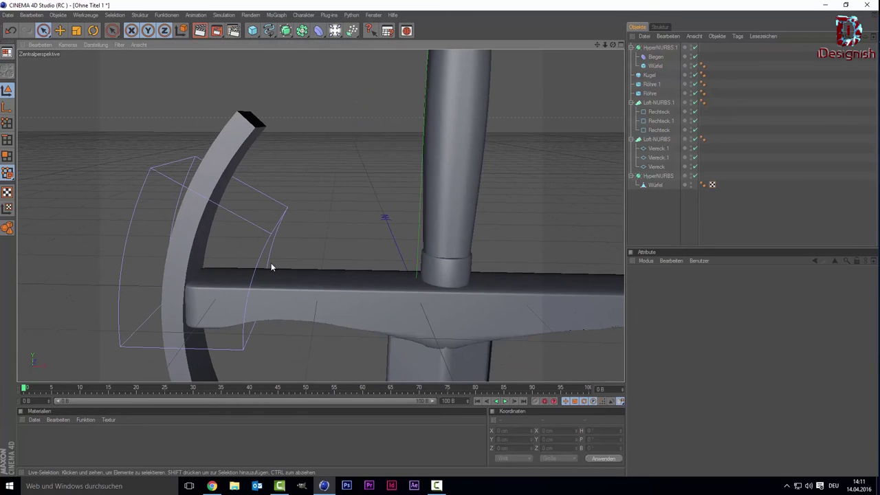
scroll(270, 243, "down", 4)
scroll(519, 279, "down", 1)
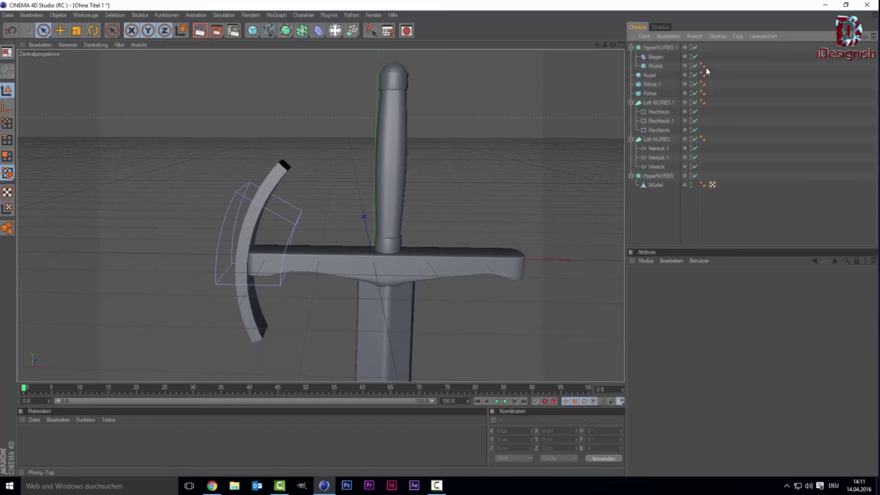
Move Biegen and Würfel out of HyperNURBS.1 to the bottom of the object list
left_click_drag(705, 68, 648, 55)
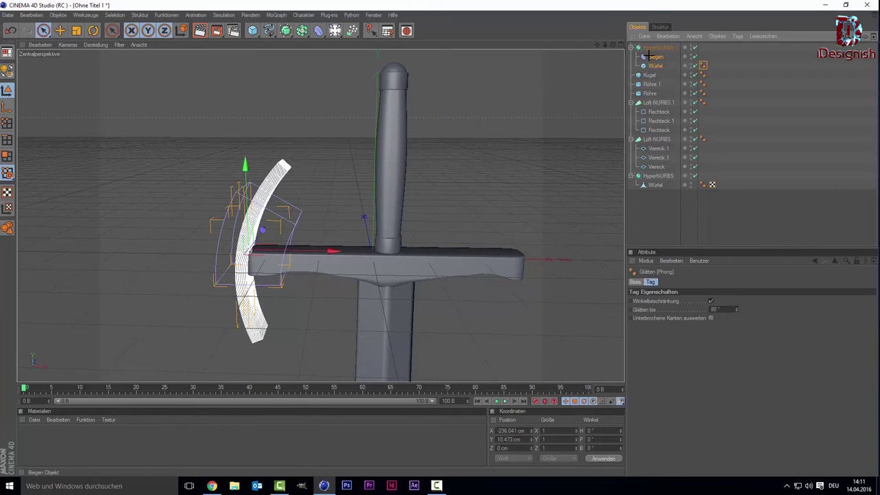
scroll(261, 195, "up", 1)
scroll(261, 195, "up", 1)
scroll(261, 194, "up", 1)
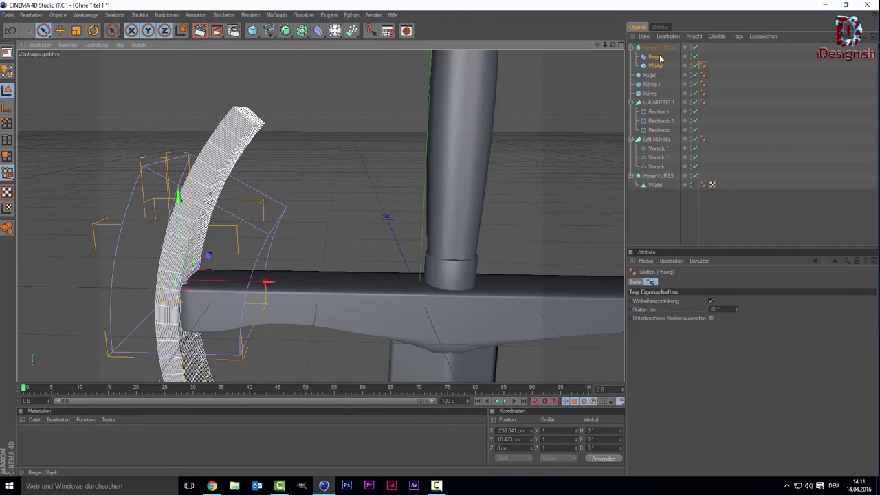
mouse_move(657, 62)
left_mouse_down()
mouse_move(656, 212)
mouse_move(648, 176)
left_mouse_up()
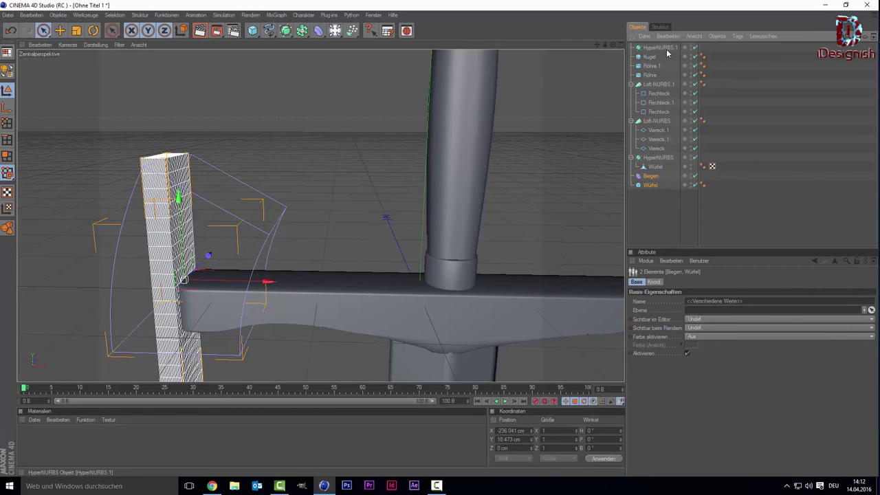
left_click(667, 50)
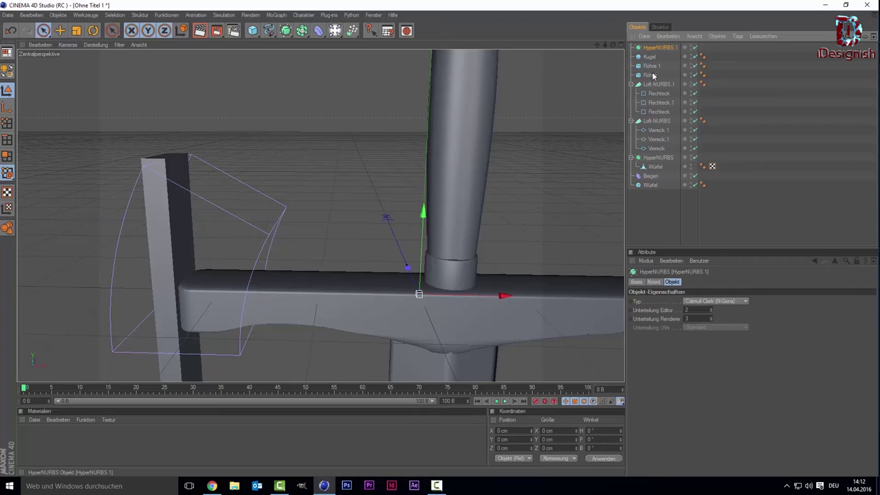
Try nesting the cube under Biegen and a 12° bend strength, then undo both
left_click(650, 177)
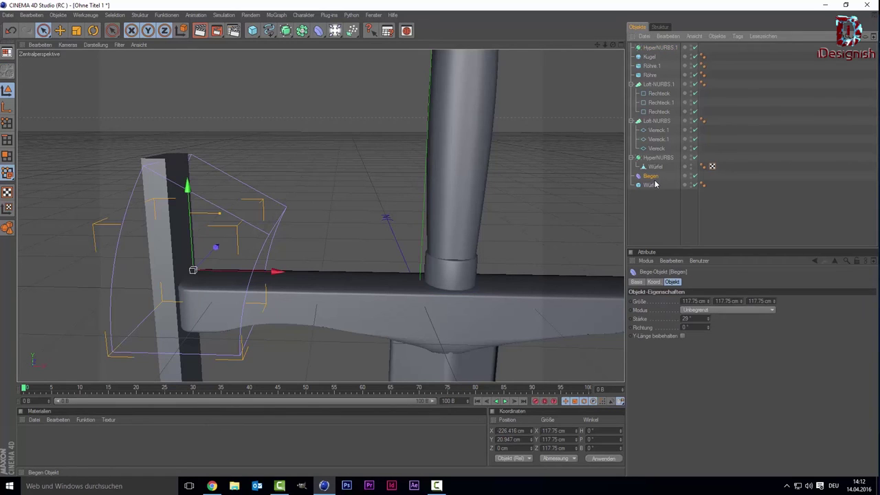
left_click_drag(655, 185, 652, 177)
left_click(651, 208)
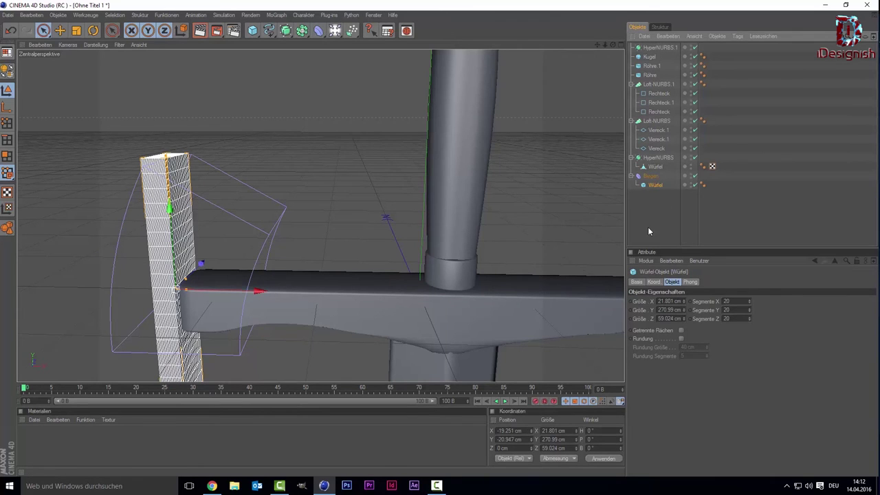
left_click(650, 176)
left_click_drag(708, 320, 687, 323)
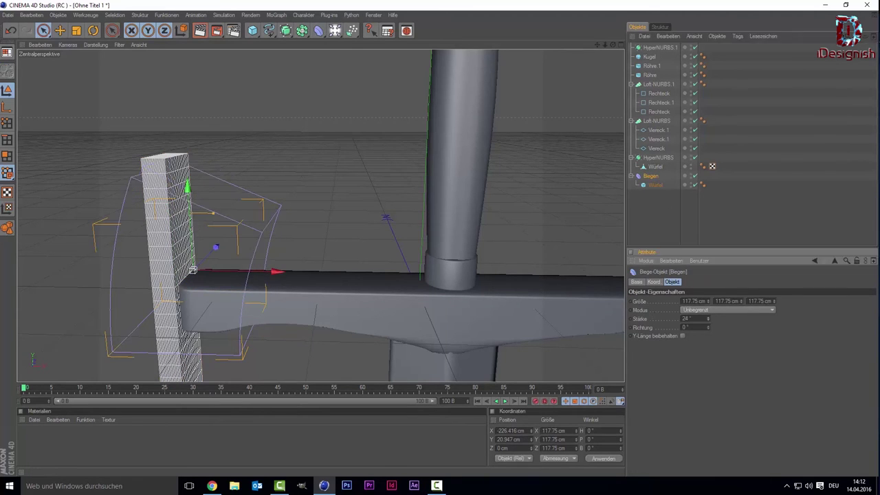
key("ctrl+z")
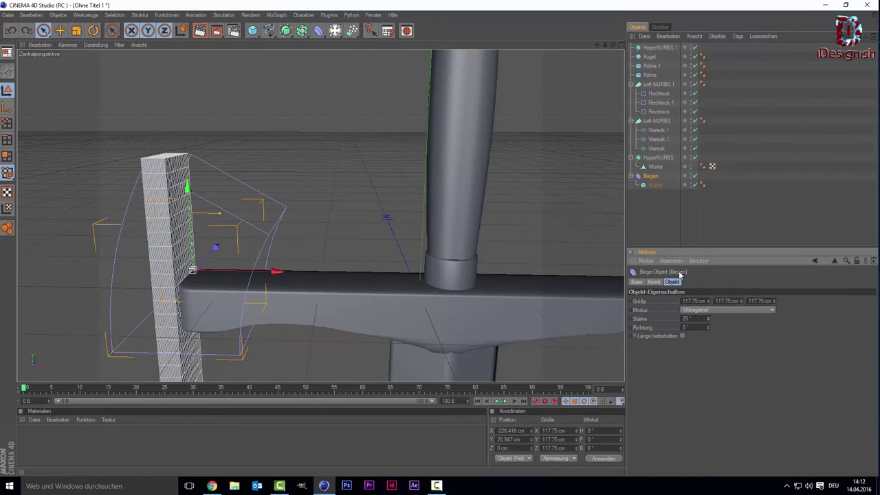
Make Biegen a child of Würfel so the cube bends into an arc
left_click_drag(654, 186, 656, 193)
left_click(656, 194)
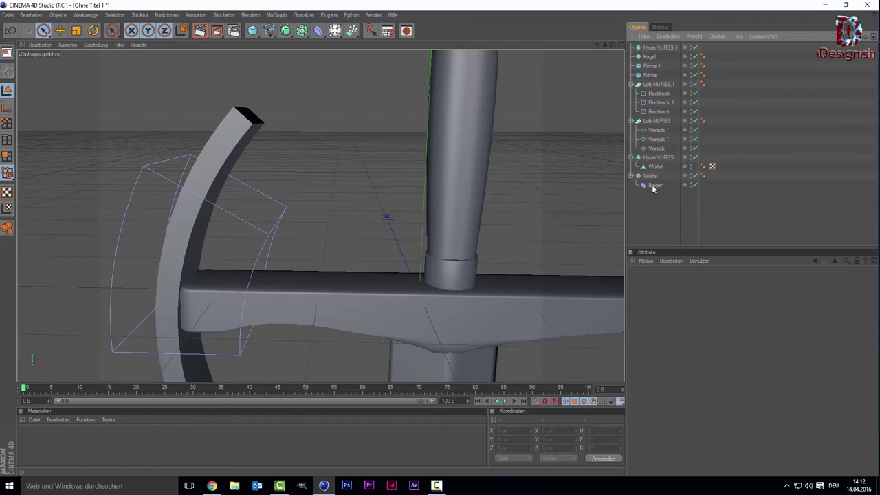
left_click(653, 185)
scroll(351, 247, "down", 3)
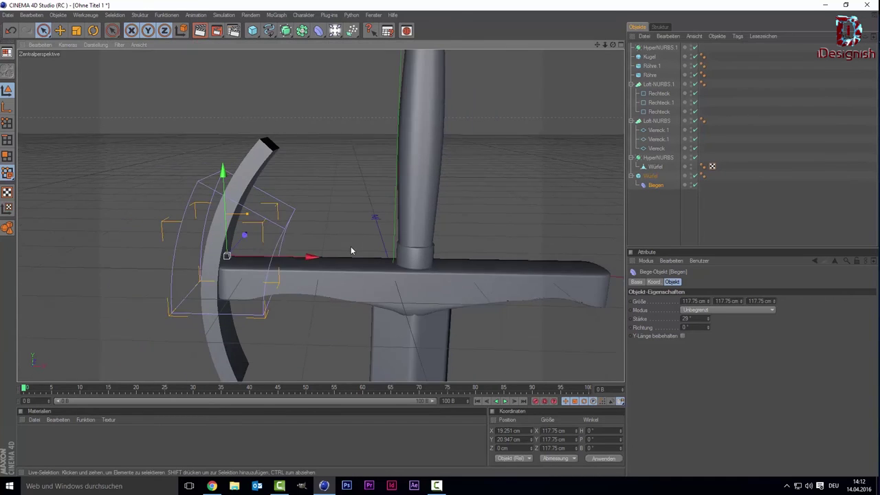
scroll(350, 246, "down", 2)
scroll(350, 246, "up", 2)
scroll(525, 218, "up", 3)
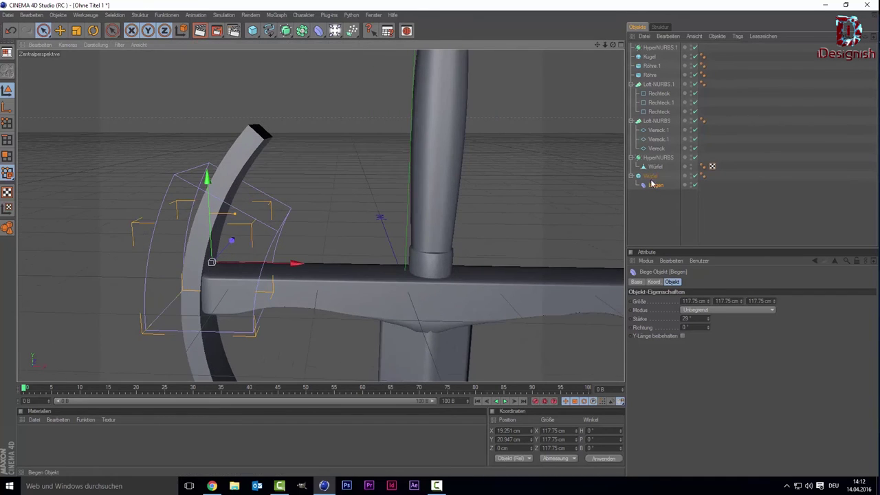
Place the bent Würfel with its Biegen inside HyperNURBS.1
mouse_move(650, 176)
left_mouse_down()
mouse_move(651, 66)
mouse_move(663, 55)
left_mouse_up()
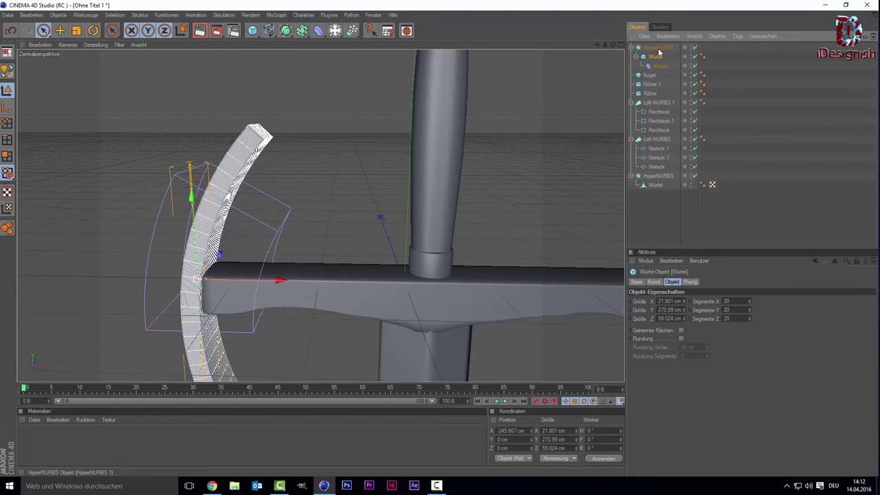
left_click_drag(660, 56, 670, 201)
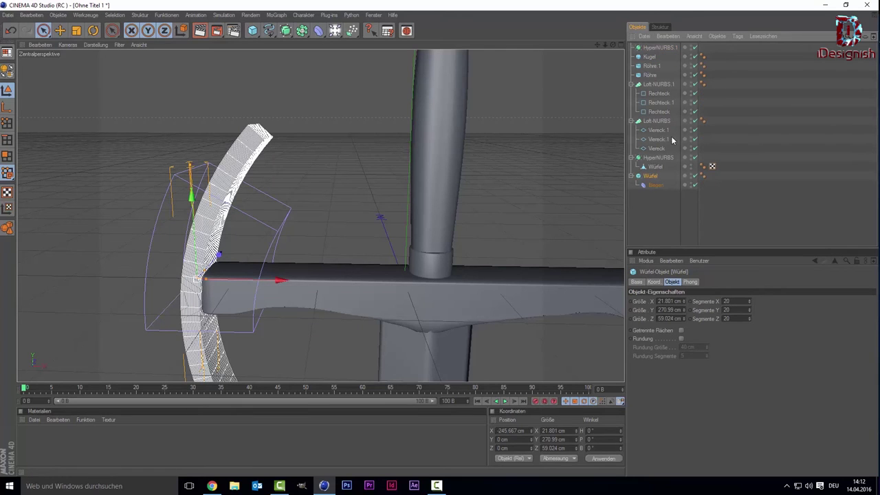
left_click_drag(650, 176, 646, 50)
left_click(450, 201)
left_click_drag(315, 268, 314, 277, "alt")
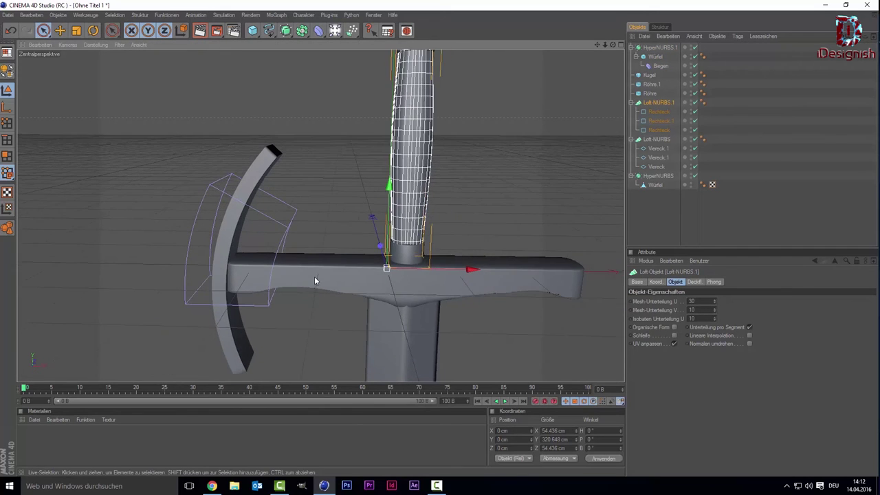
Move Loft-NURBS.1 to the bottom and take the bent cube out of HyperNURBS.1
left_click_drag(661, 108, 644, 226)
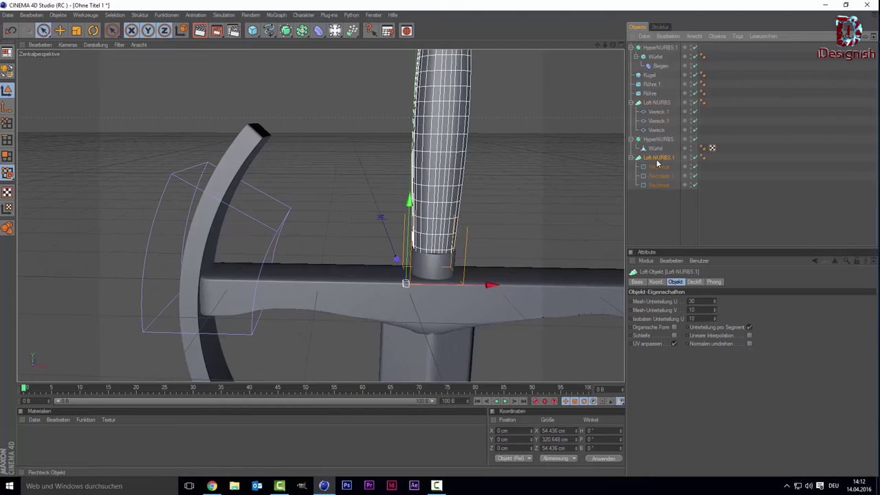
left_click(655, 57)
left_click(651, 58, "shift")
left_click_drag(651, 58, 670, 221)
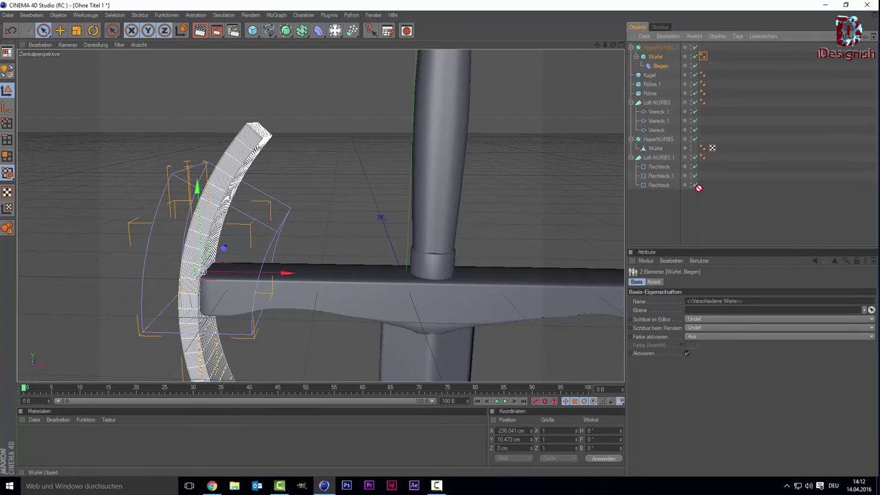
Delete the empty HyperNURBS.1 and enable Rundung on Würfel with a smaller Rundung Größe
left_click(660, 47)
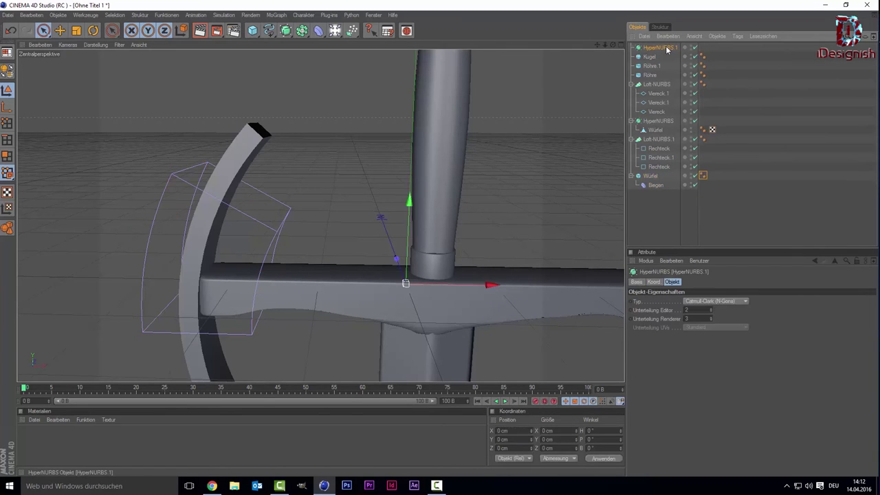
key("Delete")
left_click(650, 167)
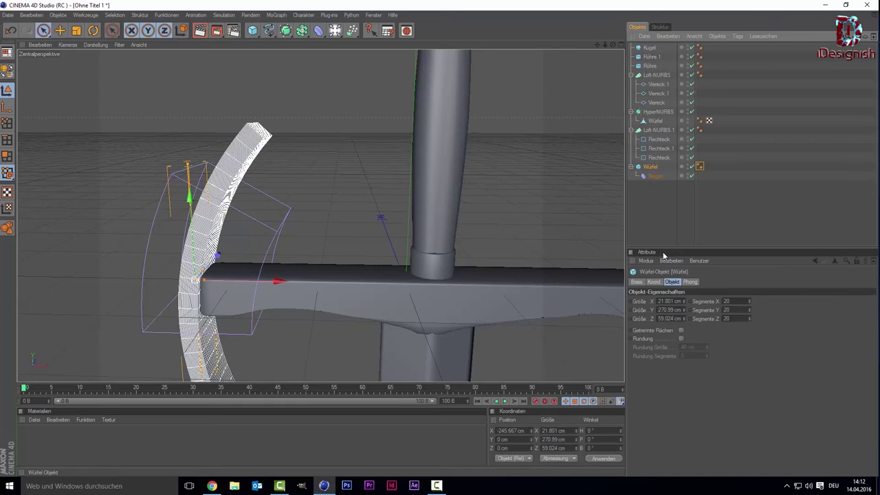
left_click(681, 339)
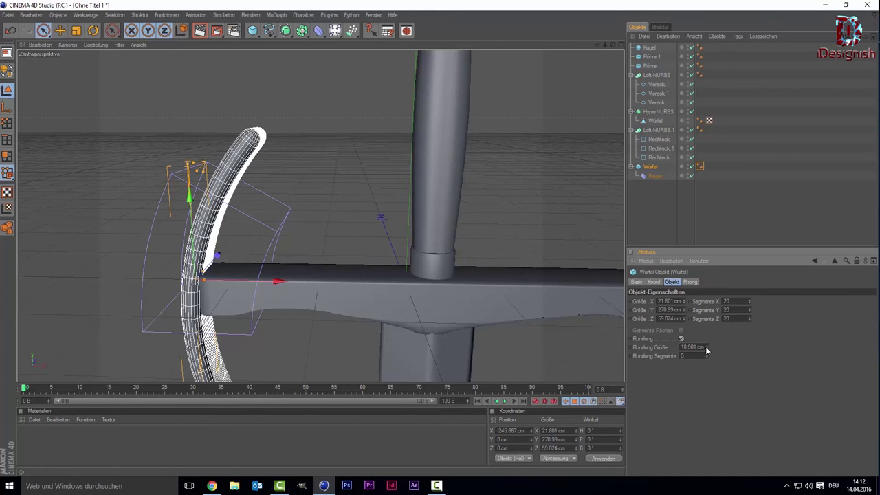
mouse_move(707, 350)
left_mouse_down()
mouse_move(687, 349)
mouse_move(695, 349)
left_mouse_up()
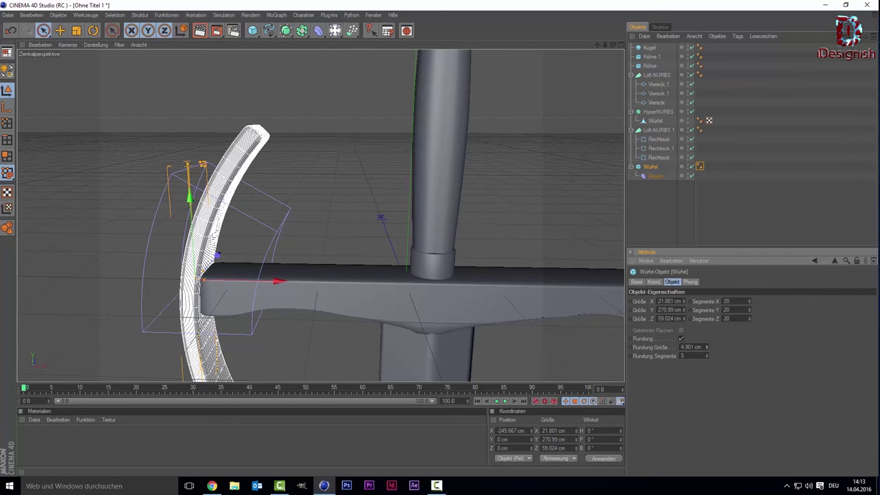
left_click(555, 204)
scroll(468, 209, "down", 3)
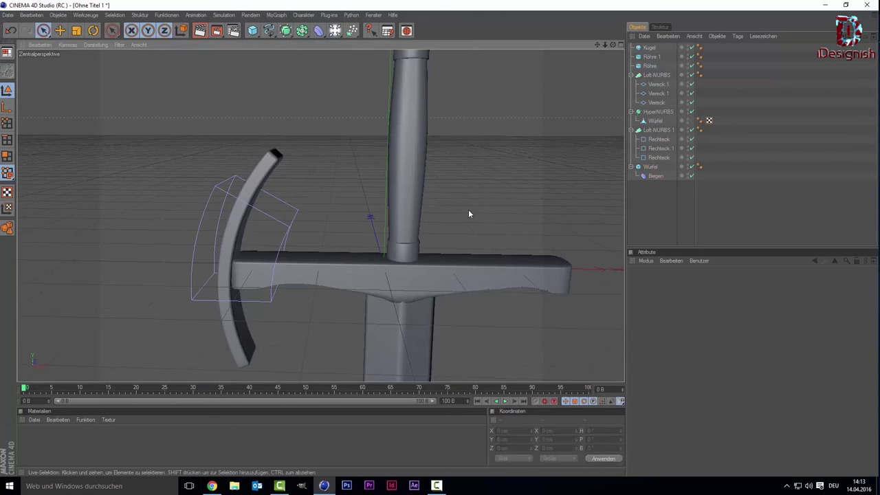
scroll(460, 224, "down", 2)
scroll(323, 261, "up", 2)
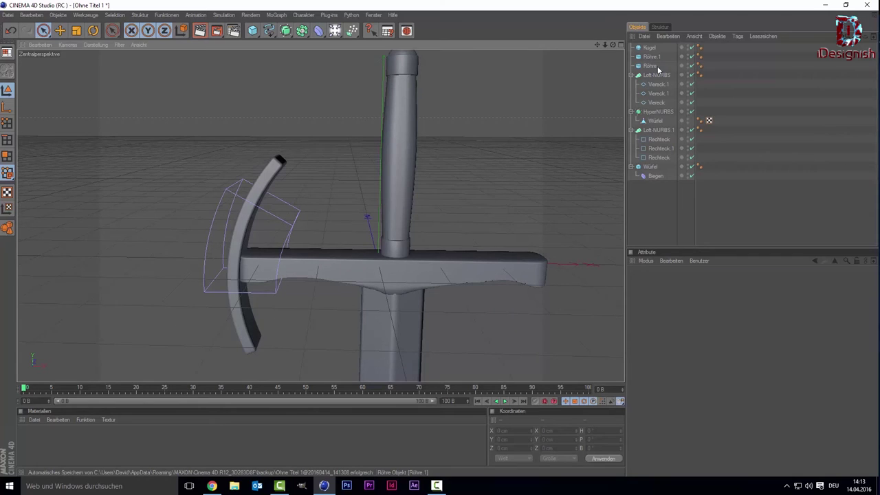
Move Biegen up and Würfel down along Y, then select both together
left_click(654, 179)
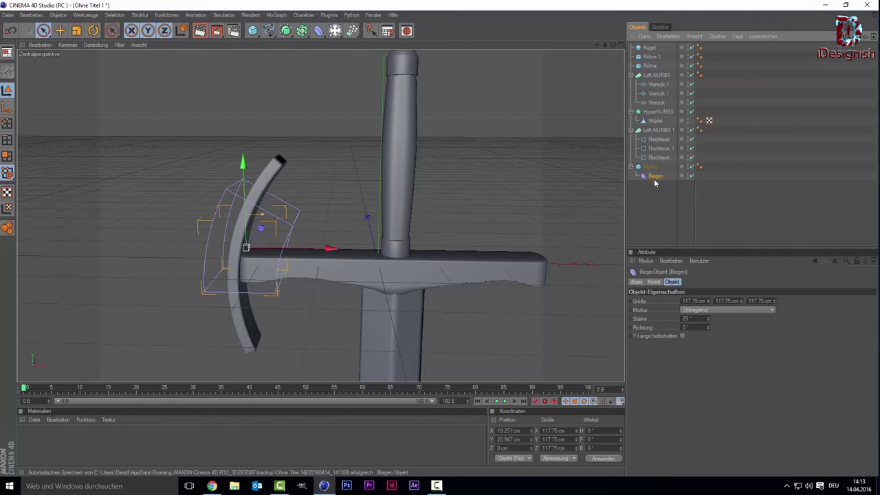
left_click_drag(249, 197, 246, 176)
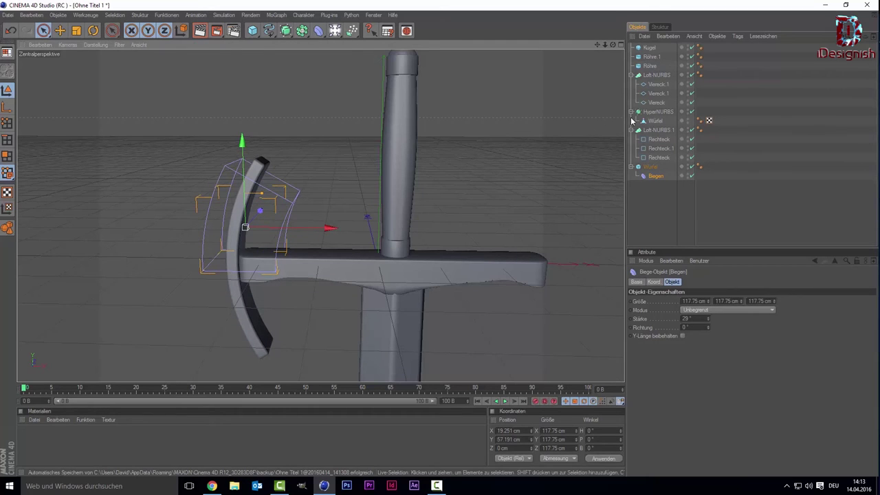
left_click(653, 168)
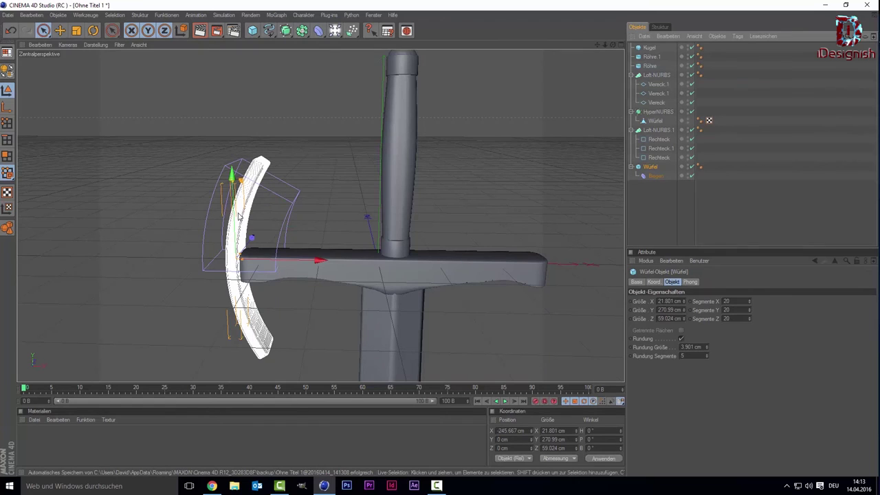
left_click_drag(237, 215, 235, 259)
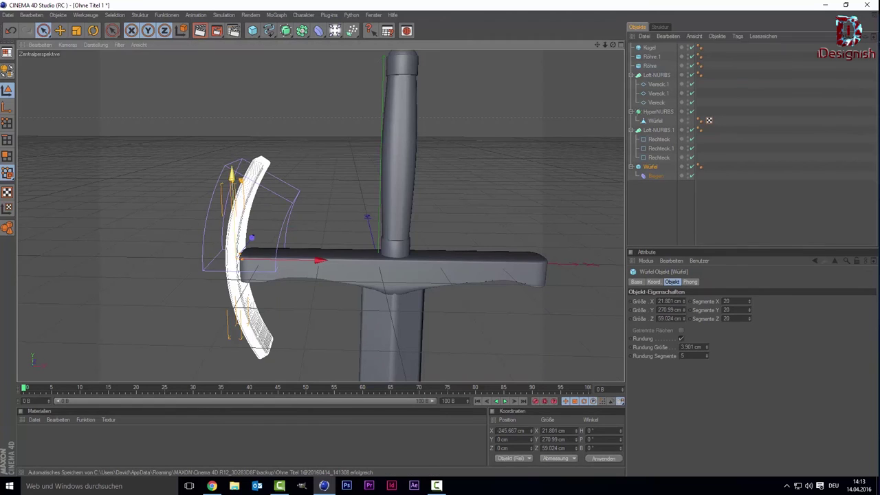
scroll(117, 198, "down", 6)
left_click(122, 210)
scroll(123, 212, "up", 3)
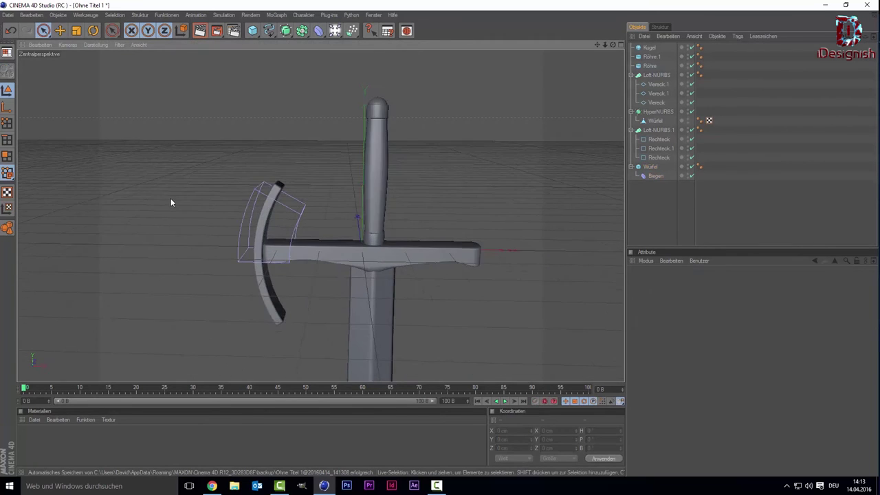
scroll(170, 199, "up", 3)
left_click_drag(656, 176, 651, 168)
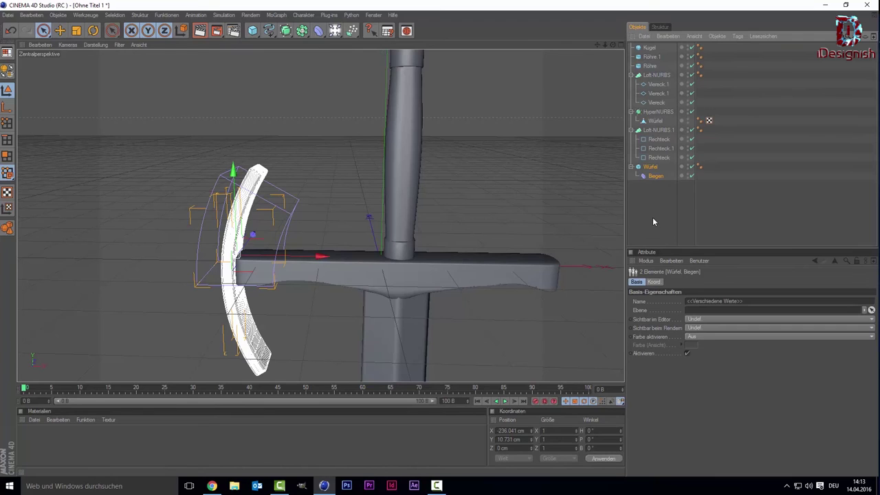
Duplicate the bent cube, rotate the copy 180°, and place it at the guard's right end
key("ctrl+c")
key("ctrl+v")
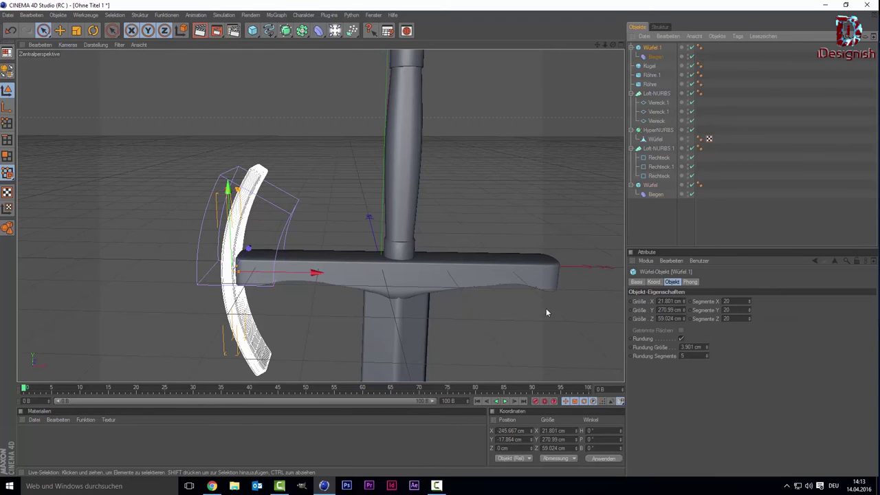
left_click(602, 439)
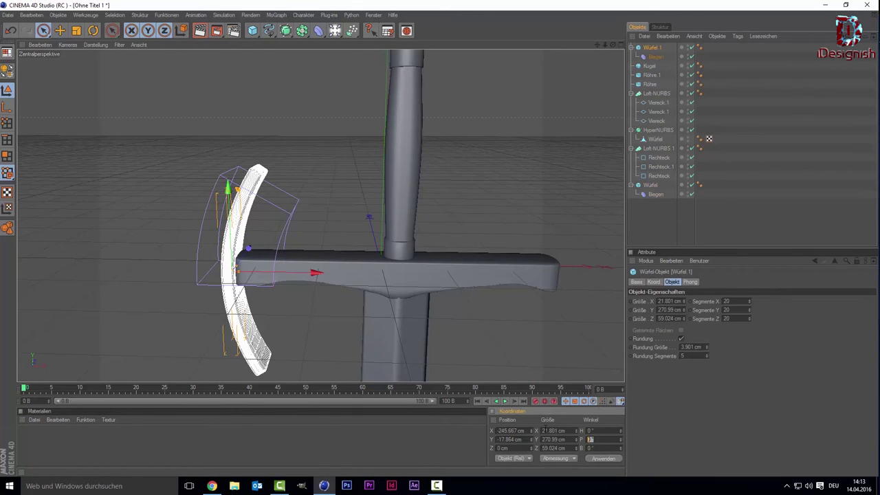
type("180")
key("Return")
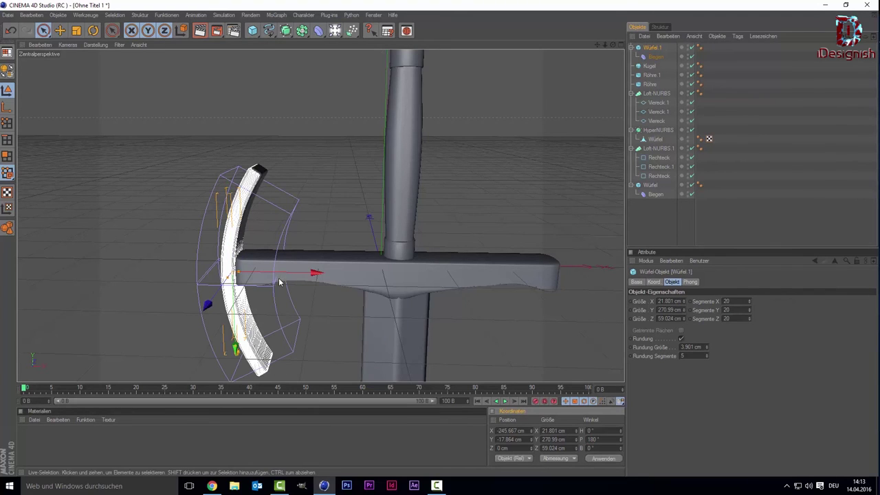
left_click_drag(280, 282, 324, 280)
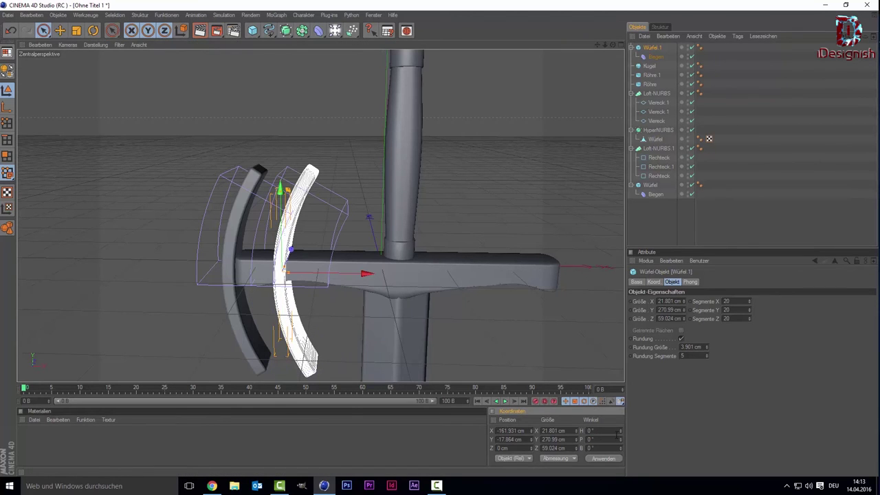
type("90")
key("Return")
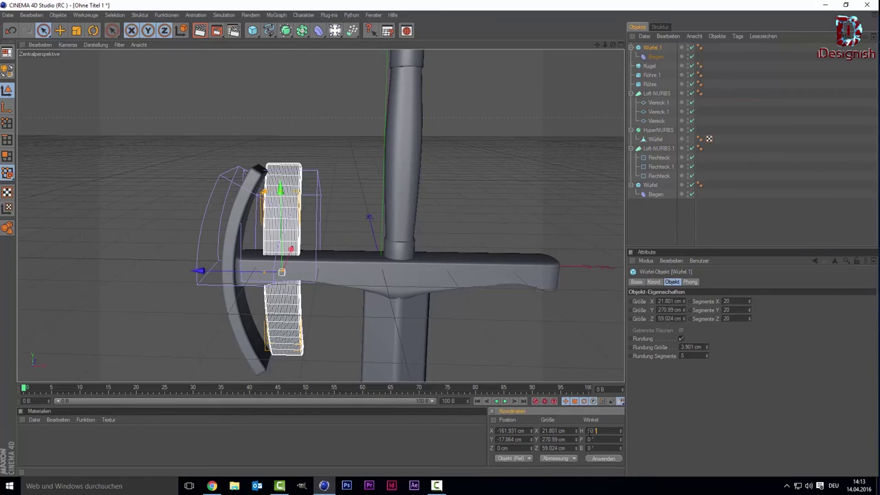
key("Return")
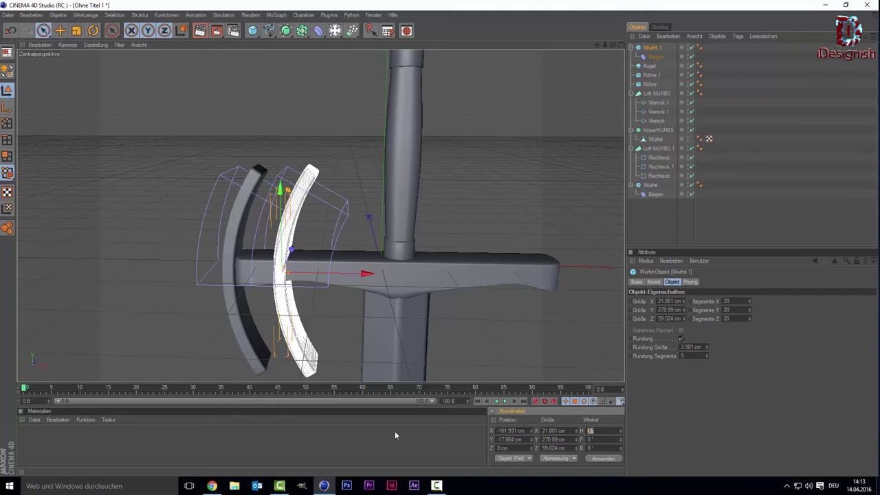
type("0")
key("Return")
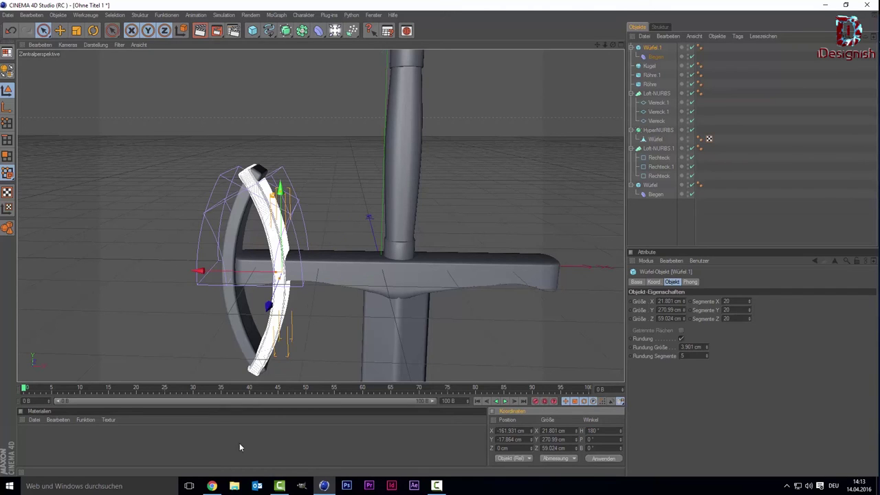
mouse_move(199, 270)
left_mouse_down()
mouse_move(488, 276)
mouse_move(459, 275)
left_mouse_up()
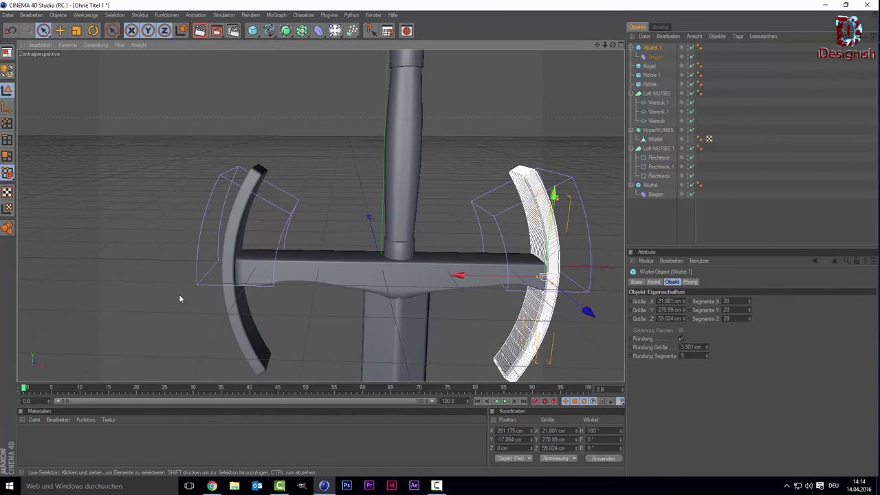
Nudge the left curved guard bar inward toward the blade, then zoom out
left_click(224, 302)
left_click(279, 273)
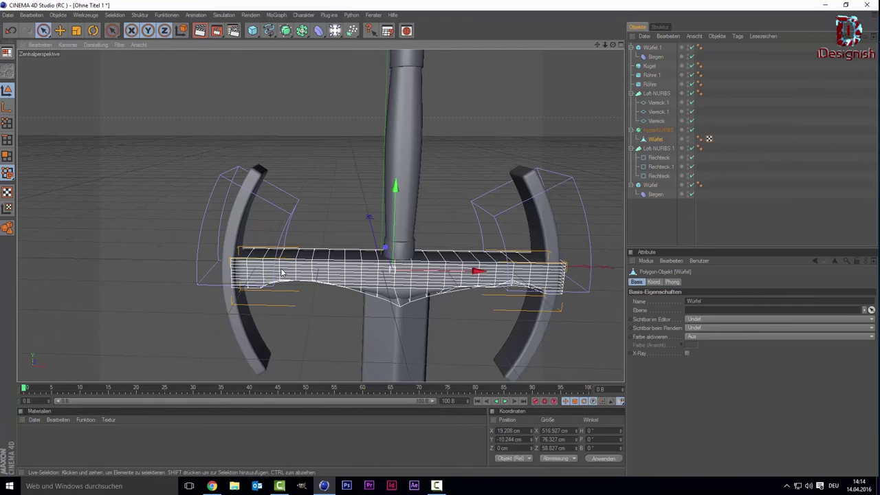
left_click(227, 301)
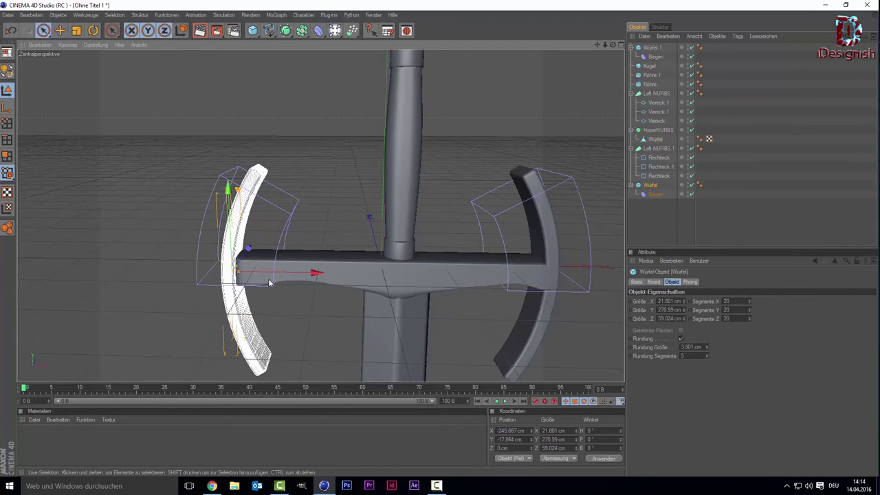
left_click_drag(286, 279, 300, 279)
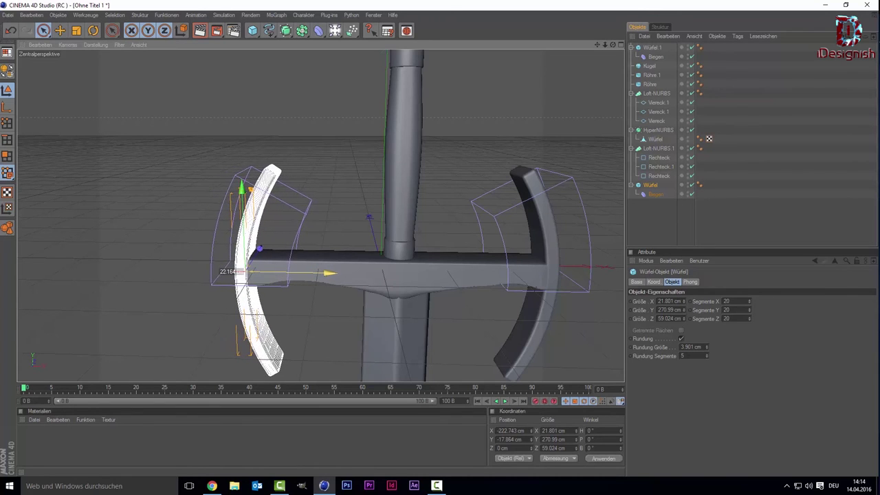
left_click(115, 266)
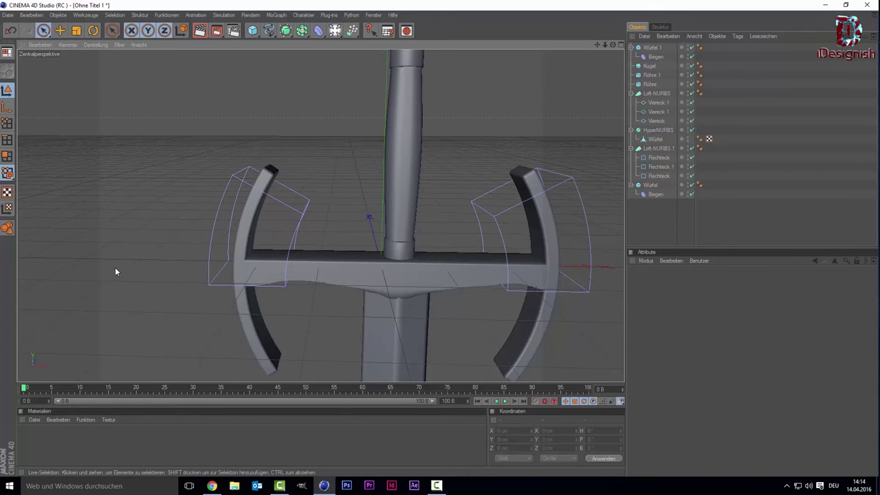
scroll(121, 264, "down", 3)
scroll(121, 265, "down", 1)
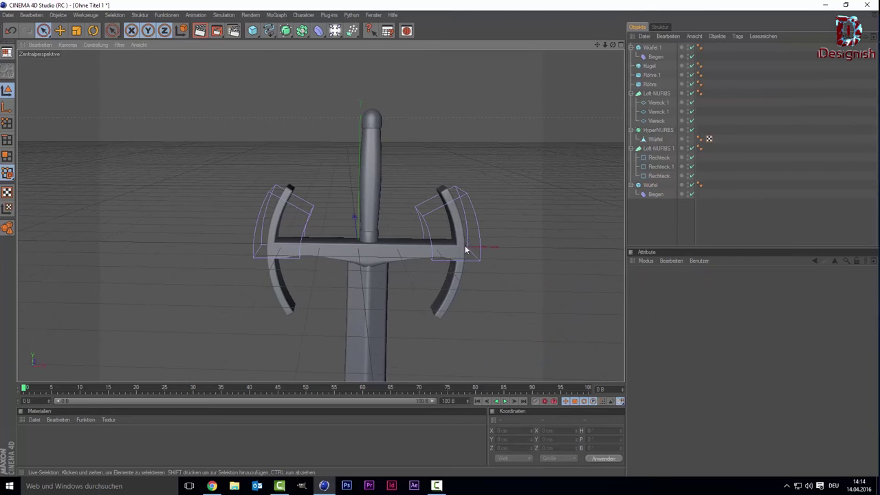
left_click_drag(394, 207, 371, 220, "alt")
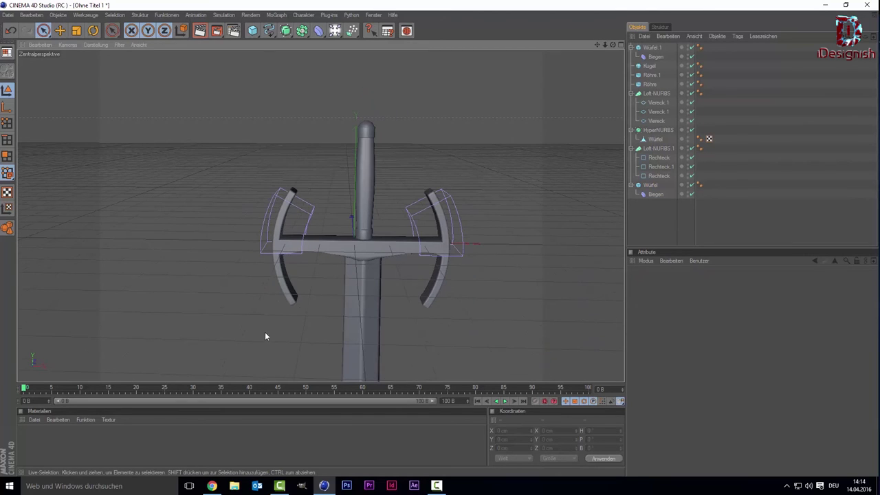
left_click_drag(261, 318, 550, 190, "alt")
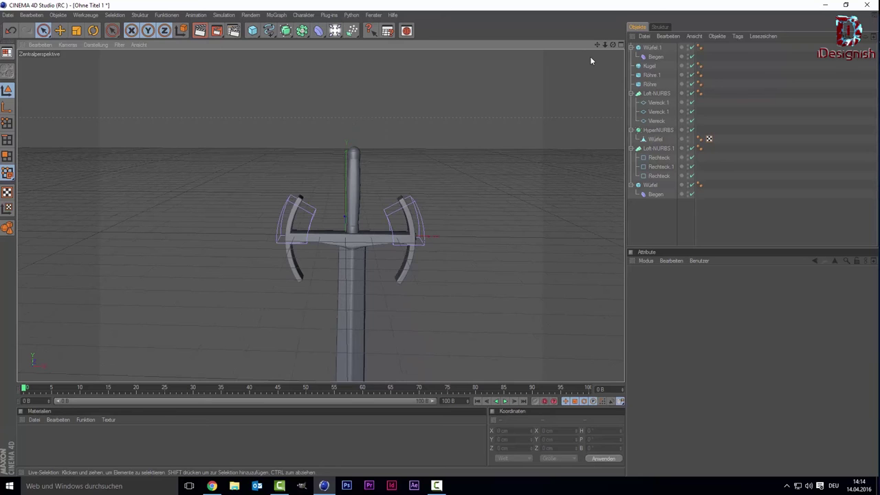
mouse_move(371, 249)
left_mouse_down("alt")
mouse_move(327, 261)
mouse_move(368, 177)
left_mouse_up("alt")
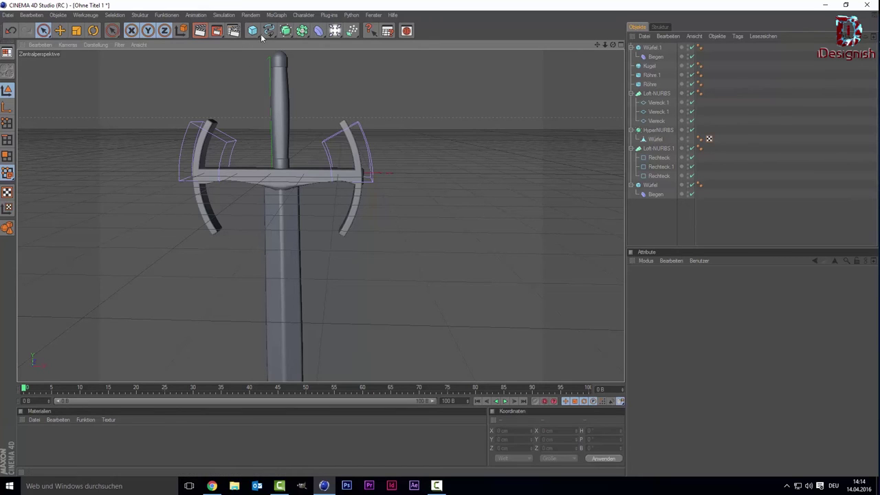
Add a Boden floor and lower it below the sword
left_click(335, 30)
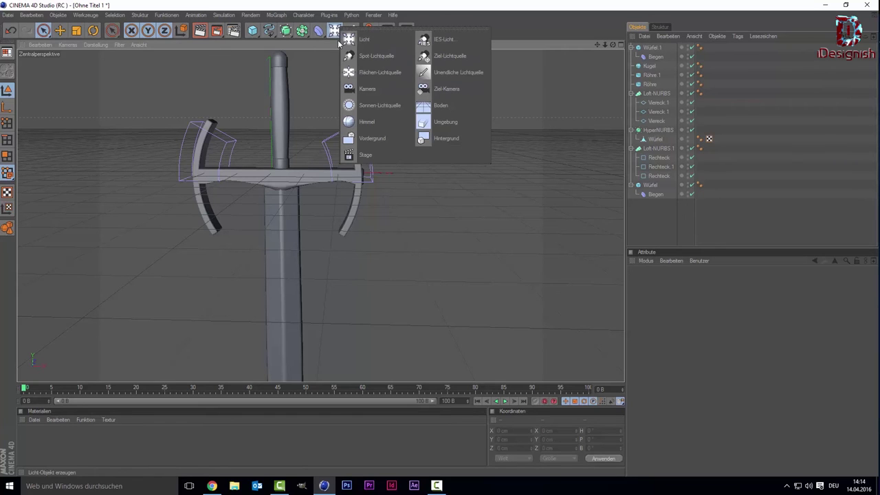
left_click(424, 113)
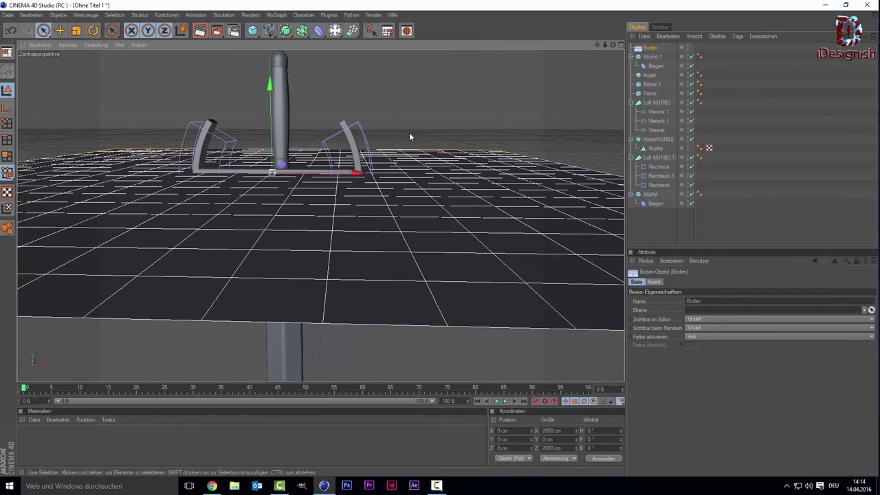
left_click_drag(272, 150, 273, 282)
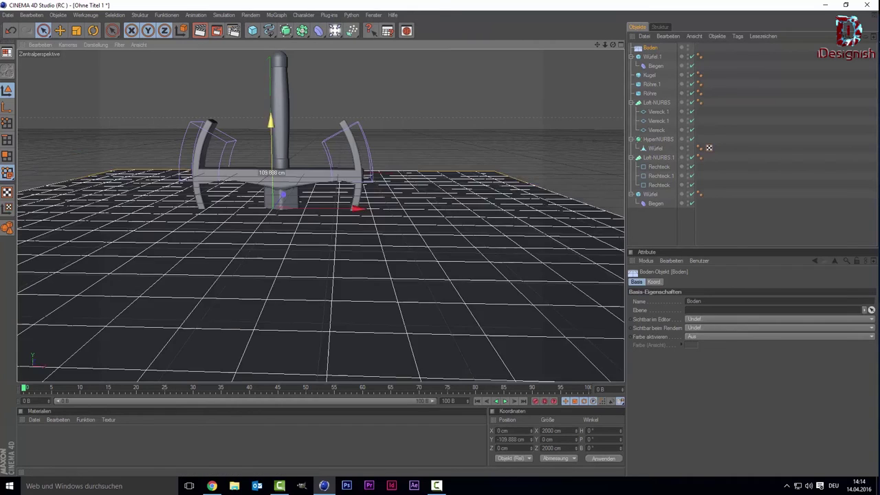
left_click_drag(273, 244, 273, 239)
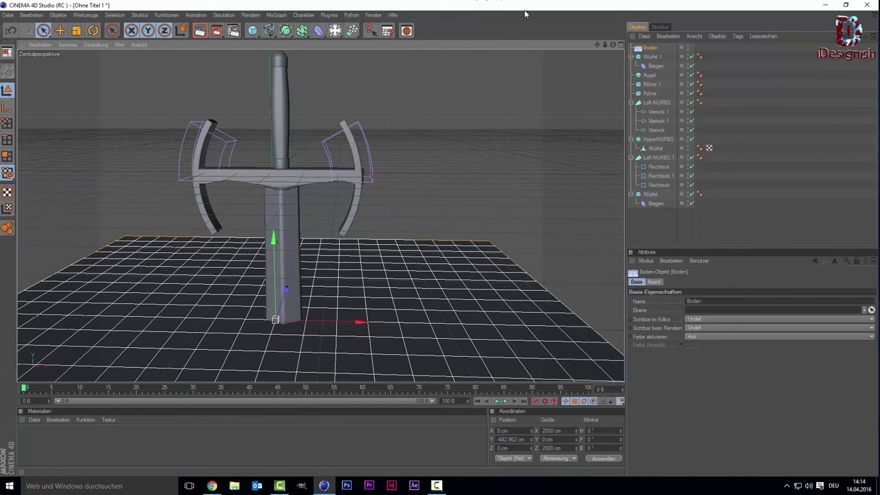
left_click_drag(597, 45, 634, 40)
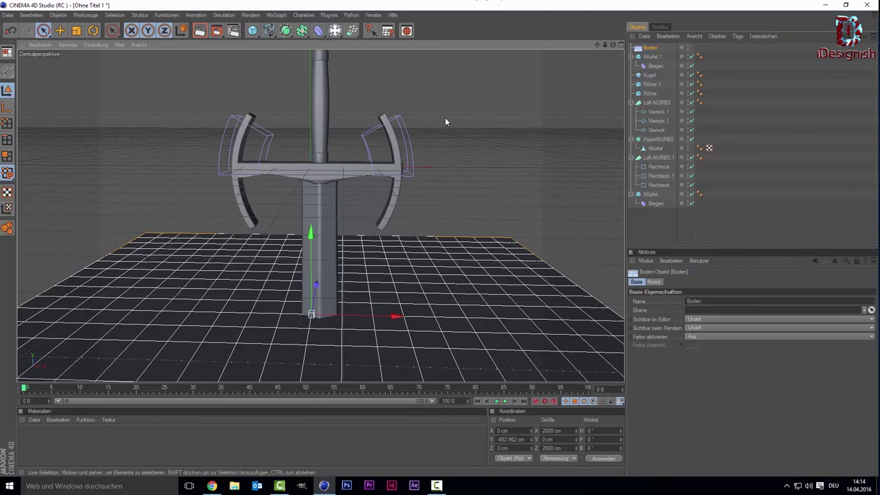
Add a Landschaft, lower it toward the blade tip and scale it up
left_click(257, 36)
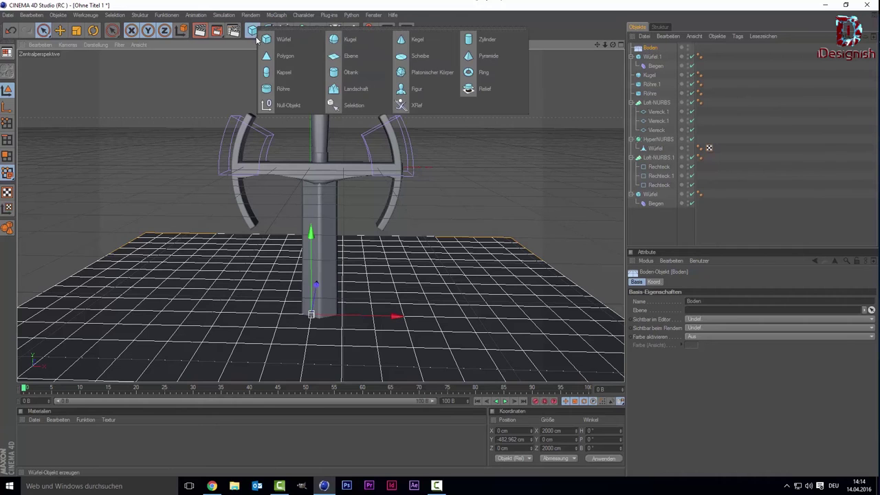
left_click(355, 89)
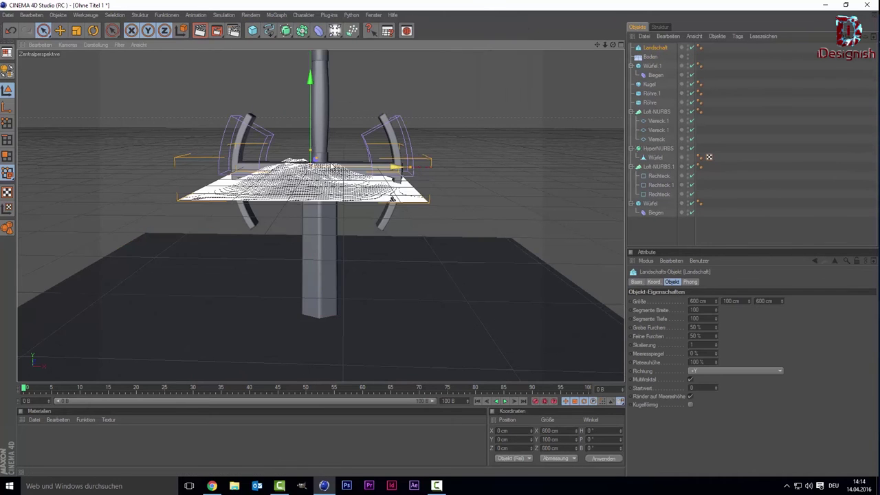
left_click_drag(310, 79, 311, 209)
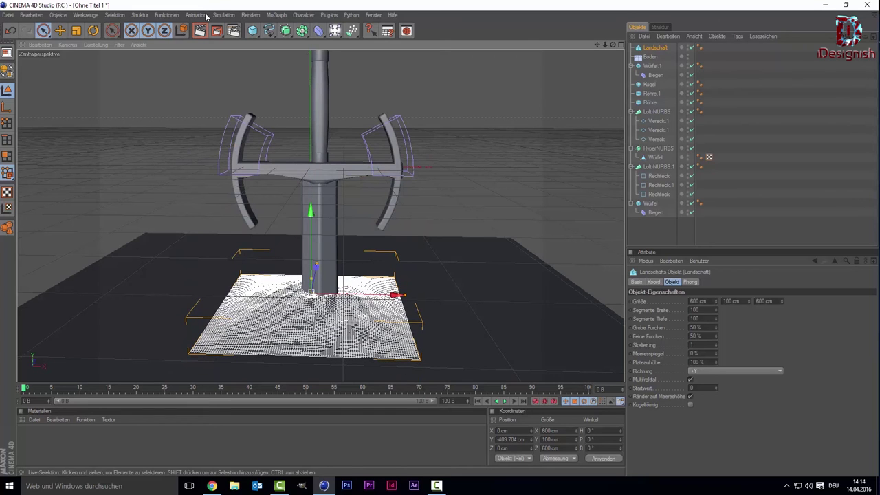
left_click(76, 31)
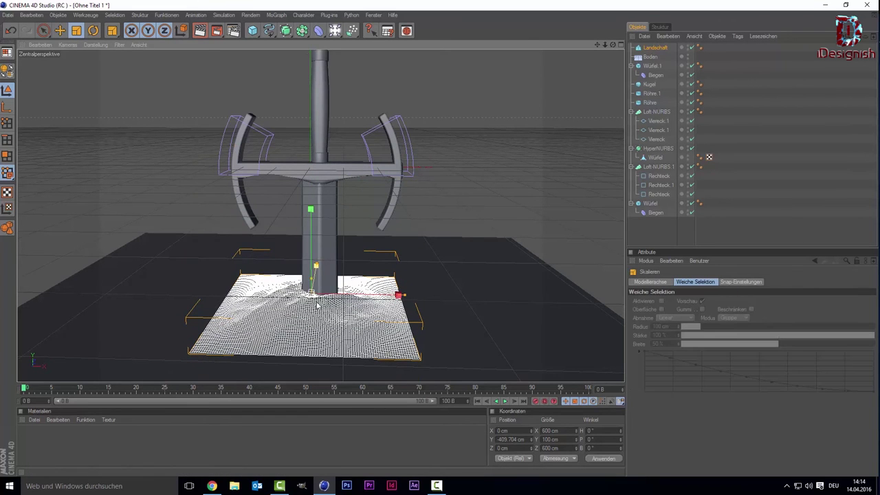
mouse_move(399, 295)
left_mouse_down()
mouse_move(609, 305)
mouse_move(550, 300)
left_mouse_up()
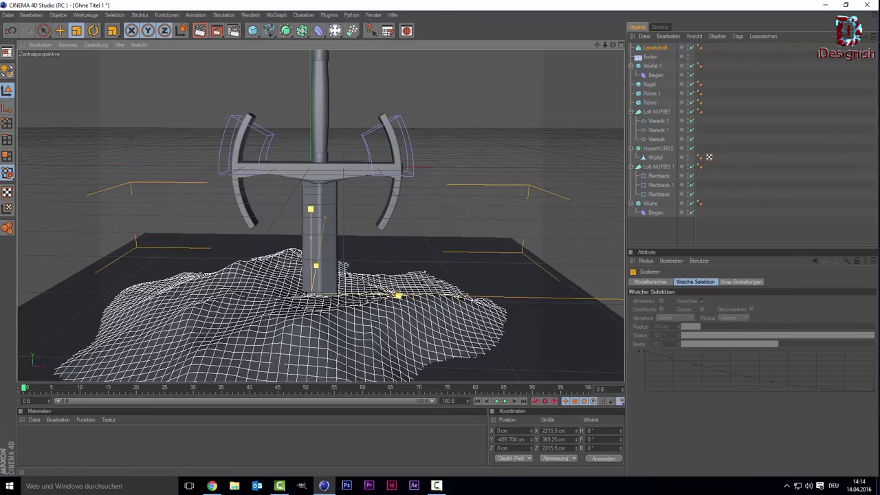
left_click_drag(399, 296, 407, 296)
key("space")
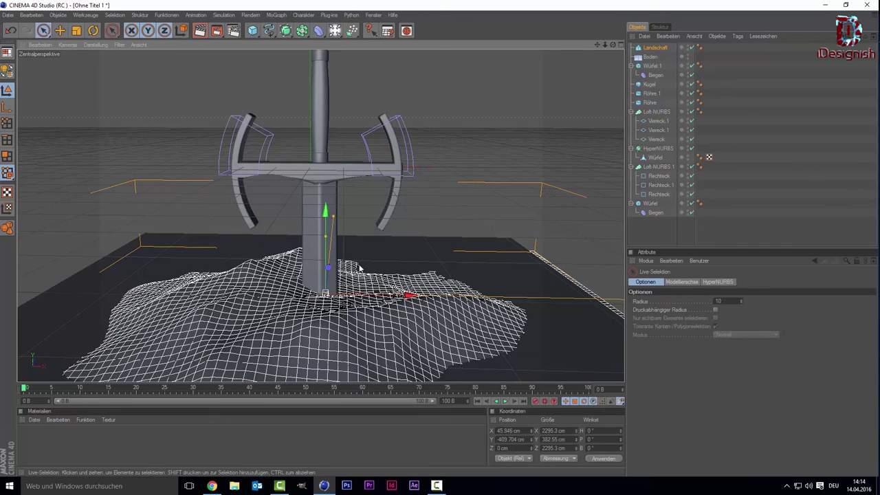
Shift the floor sideways and lower the landscape beneath it
left_click(396, 254)
left_click_drag(397, 317, 407, 316)
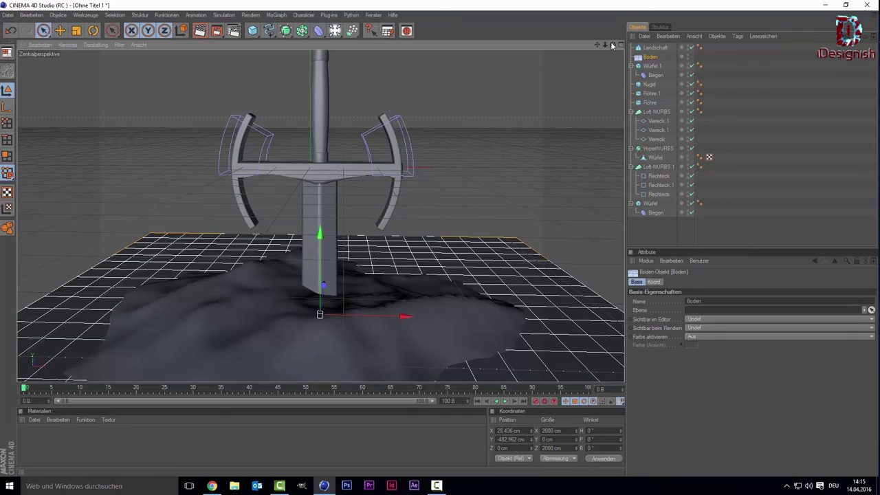
mouse_move(612, 46)
left_mouse_down()
mouse_move(597, 46)
mouse_move(414, 200)
left_mouse_up()
left_click(263, 283)
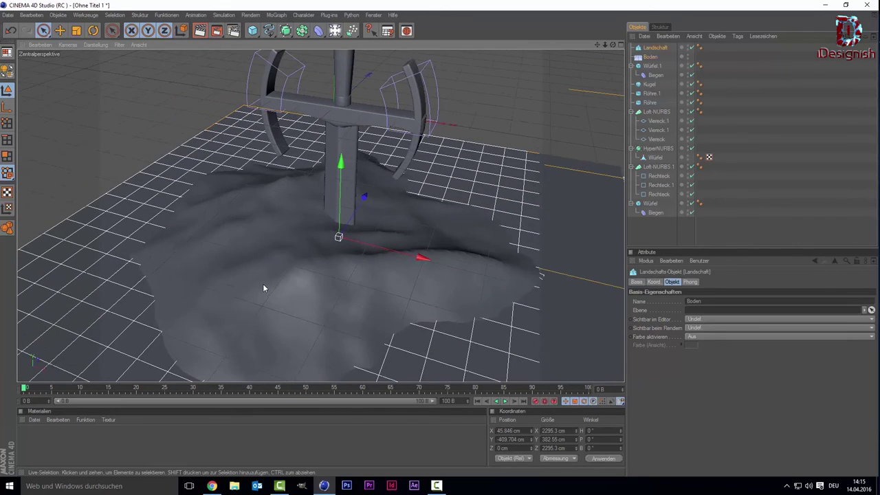
left_click_drag(354, 200, 338, 261)
Shrink the landscape and raise the floor to meet the terrain
left_click(201, 234)
left_click(242, 204)
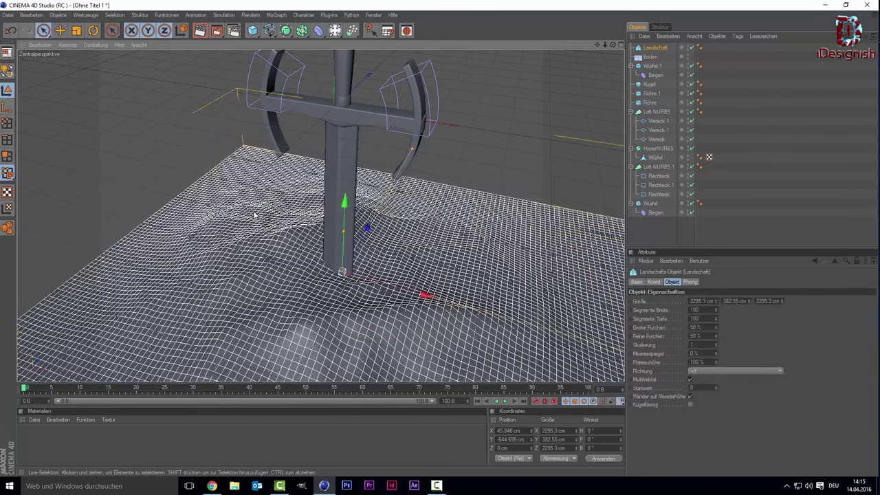
key("t")
mouse_move(345, 273)
left_mouse_down()
mouse_move(316, 275)
mouse_move(364, 275)
left_mouse_up()
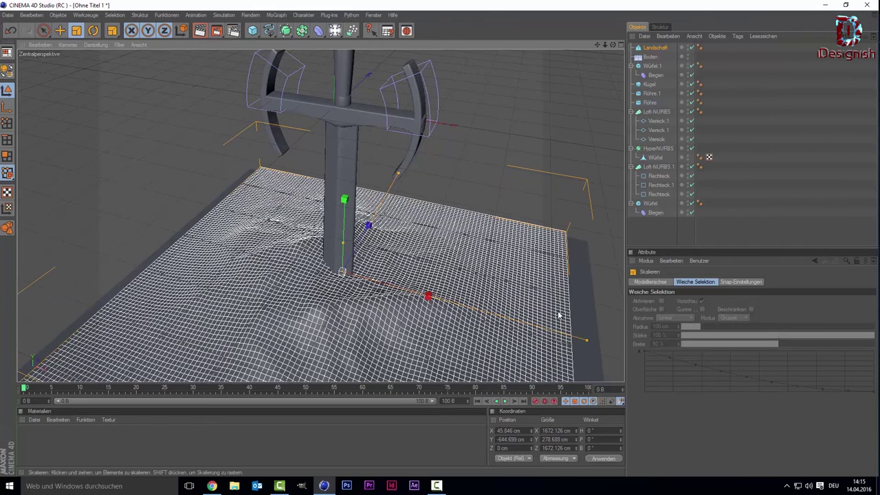
left_click(596, 301)
left_click_drag(338, 254, 339, 222)
key("space")
scroll(482, 172, "down", 3)
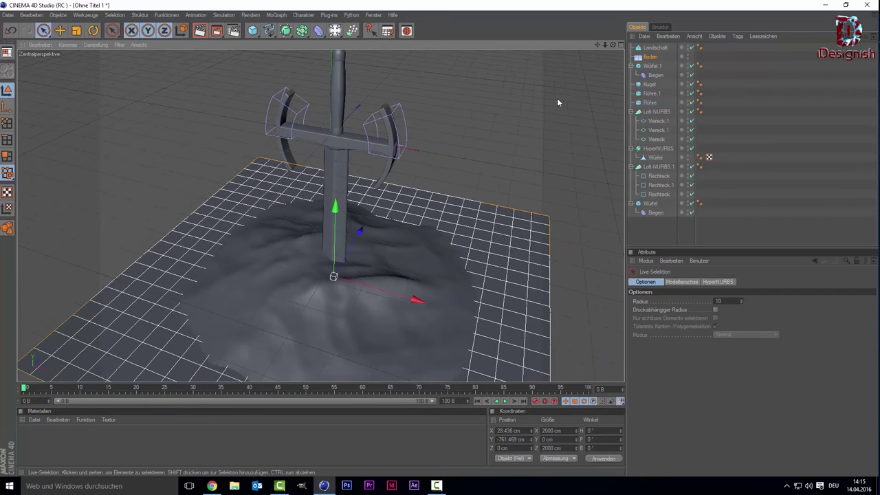
left_click_drag(595, 45, 461, 67)
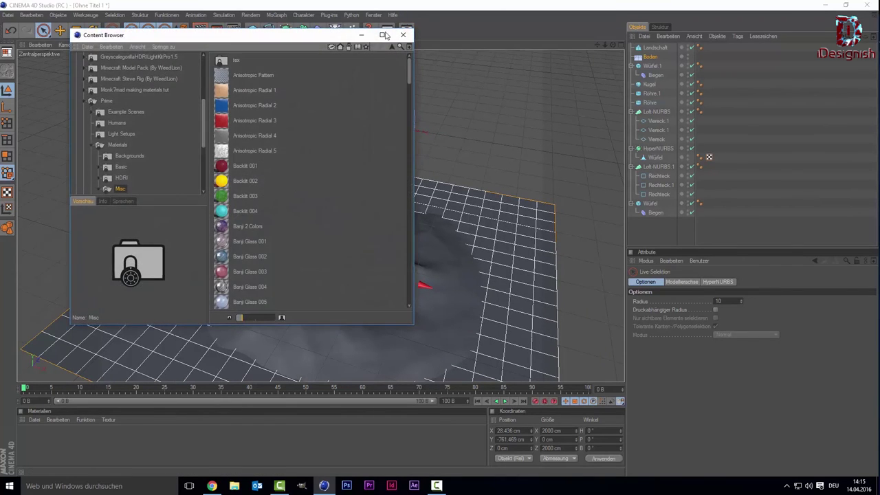
Scroll the Content Browser tree down to the Misc materials folder and expand it
scroll(260, 223, "down", 3)
scroll(261, 219, "down", 3)
scroll(261, 210, "down", 3)
scroll(268, 220, "down", 3)
scroll(270, 228, "down", 3)
scroll(268, 229, "down", 3)
scroll(268, 229, "down", 3)
scroll(268, 229, "down", 3)
scroll(268, 234, "down", 3)
scroll(267, 233, "down", 3)
scroll(267, 234, "down", 3)
scroll(265, 232, "down", 3)
scroll(265, 230, "down", 3)
scroll(261, 232, "down", 3)
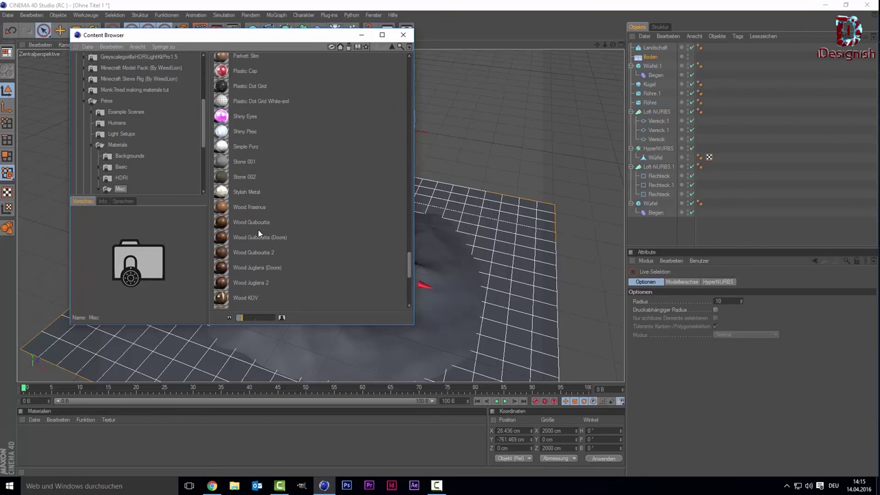
scroll(105, 137, "down", 3)
left_click(106, 134)
left_click(121, 112)
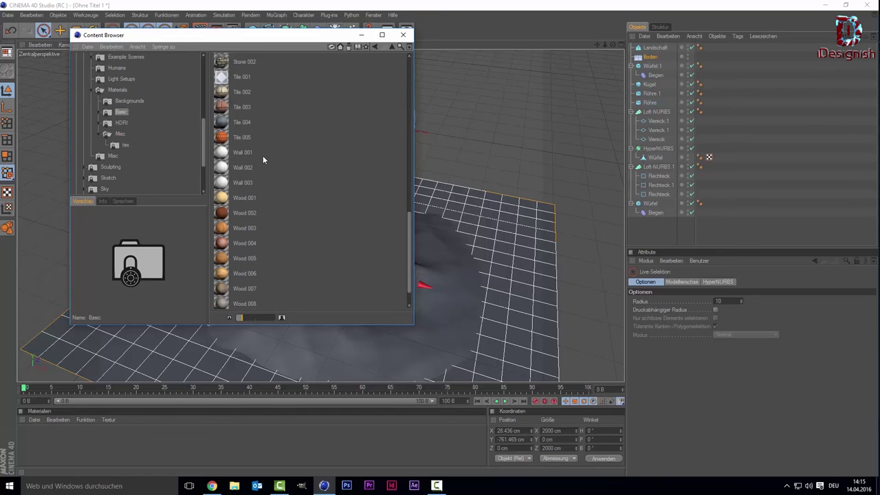
Look through the tex image folder, then open the Misc materials folder
scroll(260, 151, "up", 5)
scroll(260, 154, "up", 3)
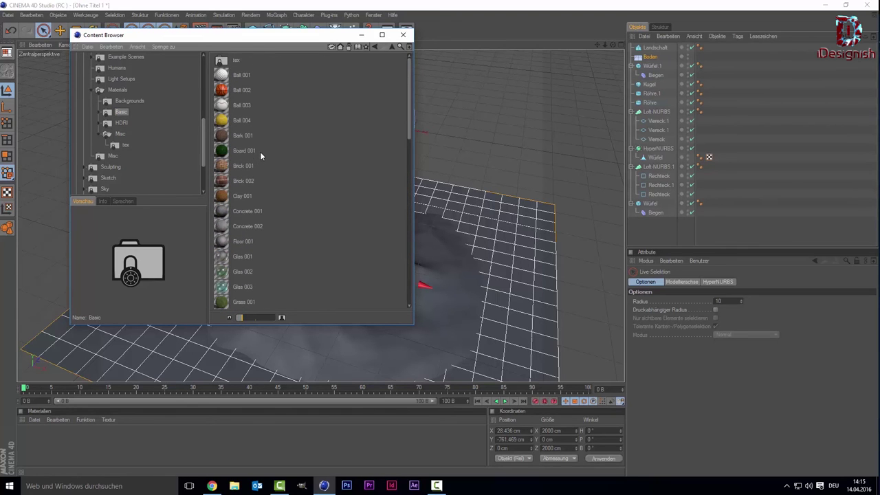
scroll(260, 155, "down", 3)
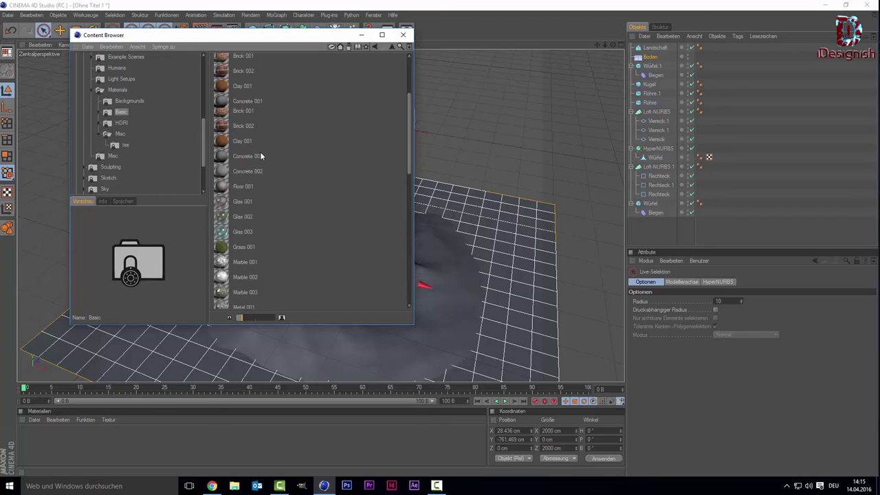
scroll(260, 156, "down", 4)
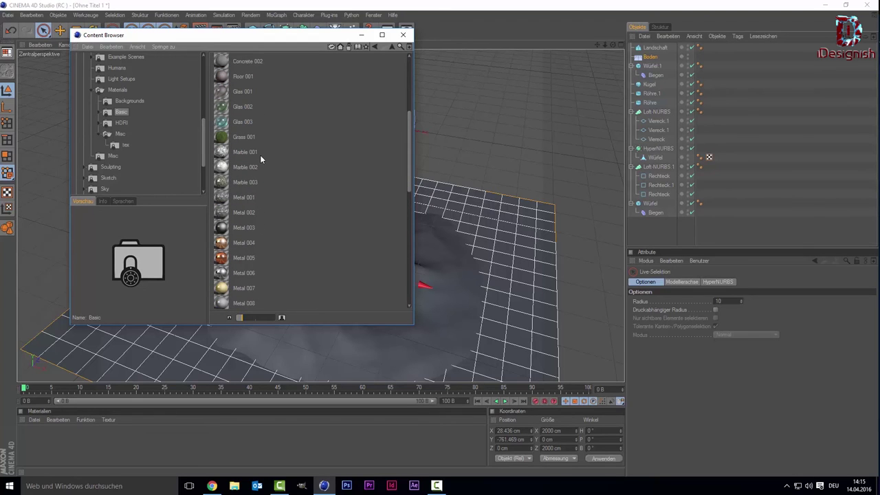
scroll(244, 235, "down", 4)
scroll(244, 235, "down", 4)
scroll(244, 237, "down", 3)
scroll(242, 235, "down", 2)
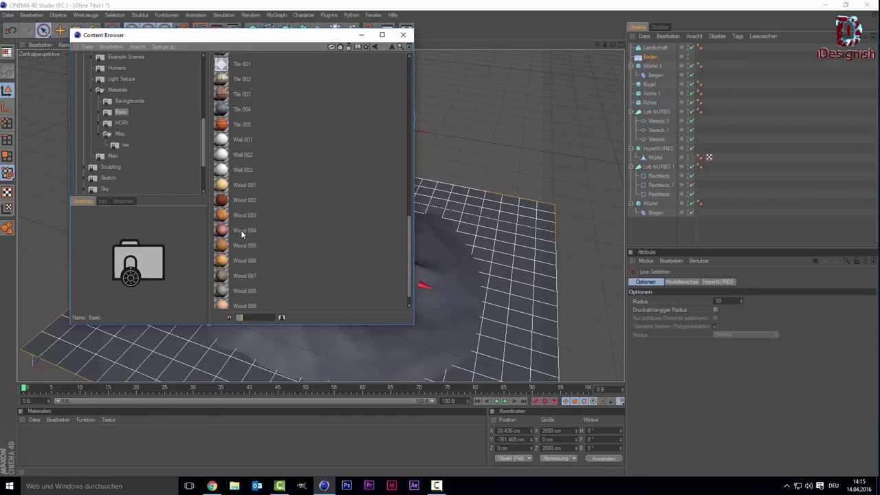
scroll(240, 229, "up", 2)
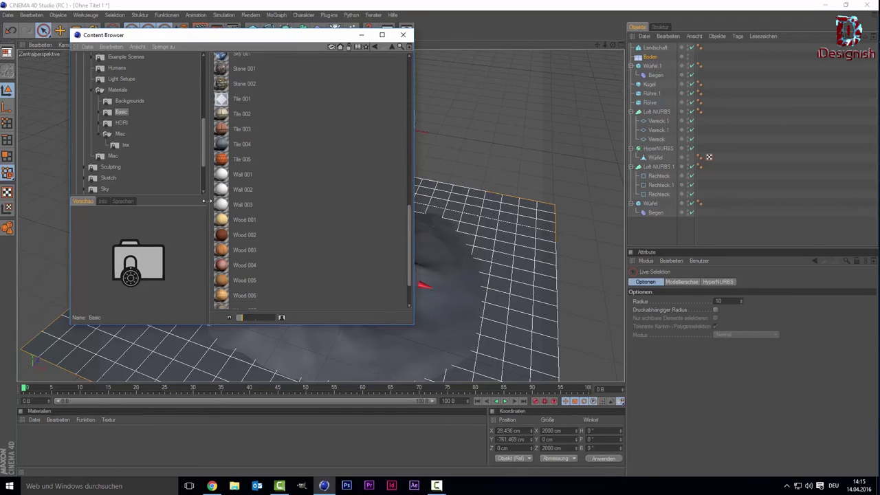
left_click(117, 146)
left_click(130, 134)
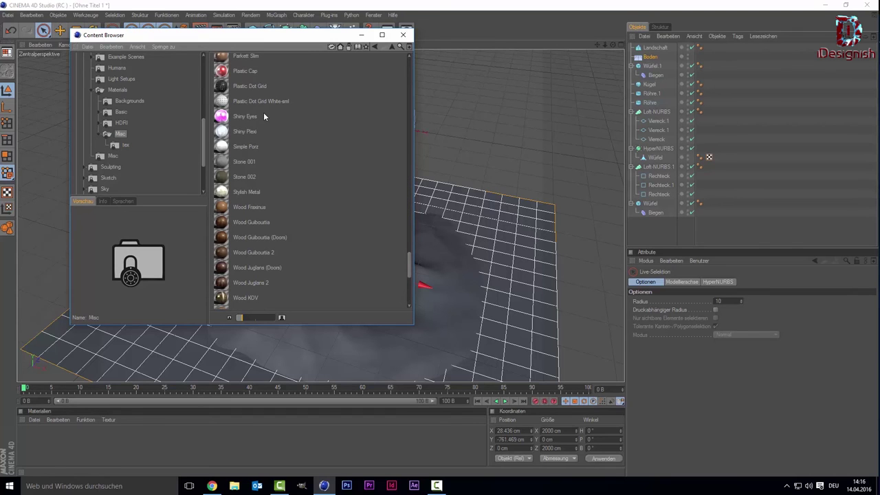
Preview the red Fabric Leather 001, comparing it against the brown Fabric Leather 002
scroll(263, 113, "up", 2)
scroll(263, 115, "up", 2)
scroll(263, 115, "up", 2)
scroll(263, 115, "up", 2)
scroll(263, 116, "up", 2)
scroll(263, 115, "up", 2)
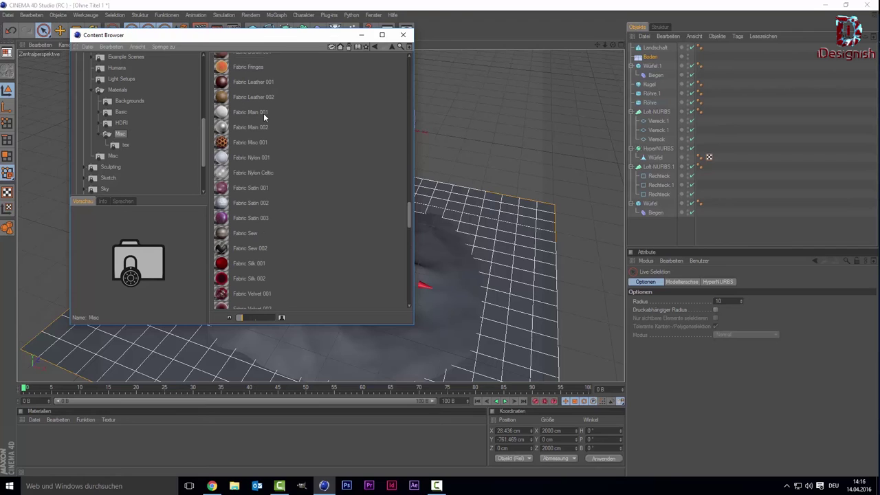
left_click(250, 82)
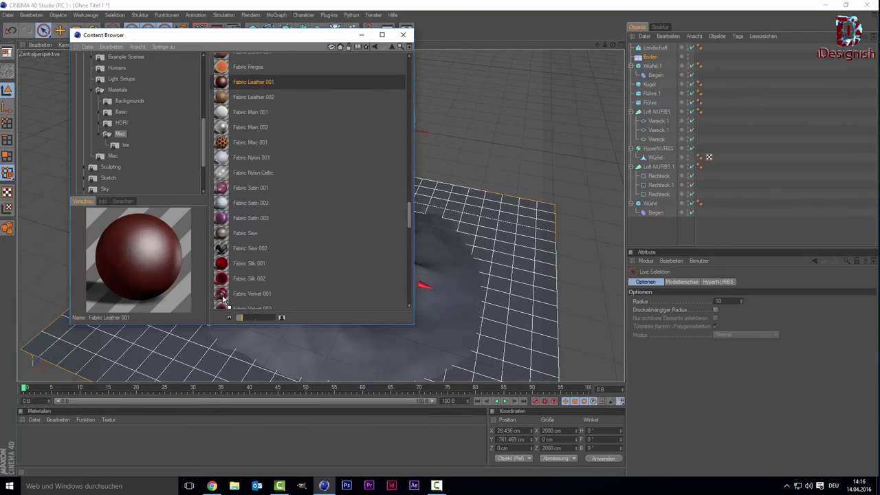
scroll(222, 297, "down", 1)
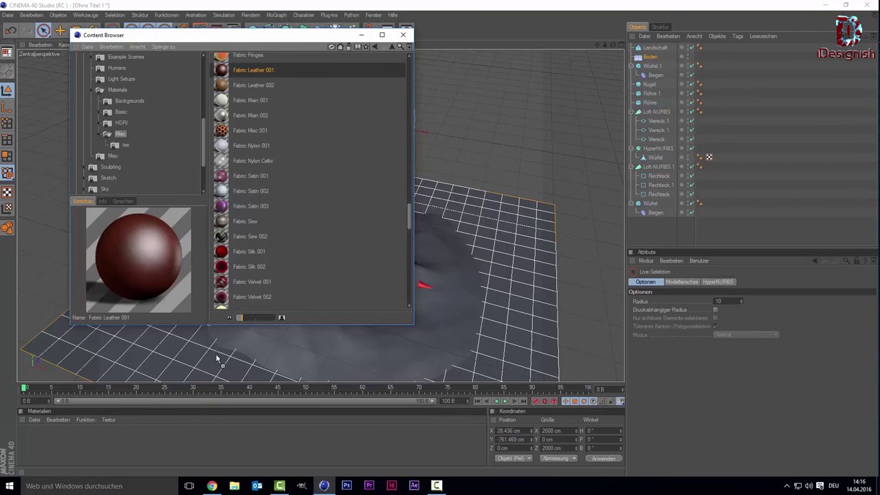
left_click(239, 86)
left_click(241, 73)
left_click(240, 86)
left_click(244, 72)
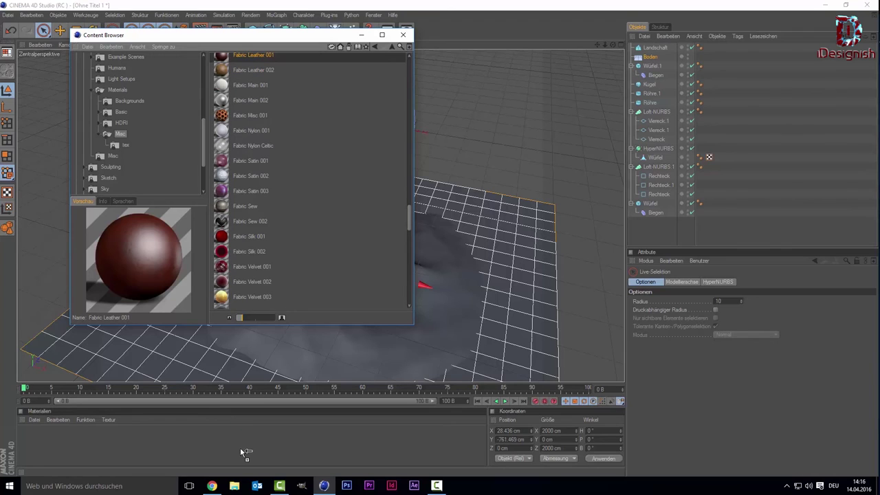
Drag Fabric Leather 001 into the Material Manager, then scroll back up the Misc list
left_click_drag(232, 167, 240, 448)
scroll(268, 216, "up", 2)
scroll(266, 212, "up", 4)
scroll(267, 211, "up", 4)
scroll(266, 209, "up", 4)
scroll(266, 213, "up", 3)
scroll(266, 213, "up", 3)
scroll(266, 213, "up", 3)
scroll(266, 213, "up", 3)
scroll(266, 212, "up", 2)
scroll(266, 212, "up", 3)
scroll(266, 212, "up", 3)
scroll(266, 212, "up", 3)
scroll(266, 210, "up", 3)
scroll(265, 207, "up", 2)
scroll(266, 207, "up", 2)
Load the white Channel Chrome 001 material into the scene materials
left_click(240, 173)
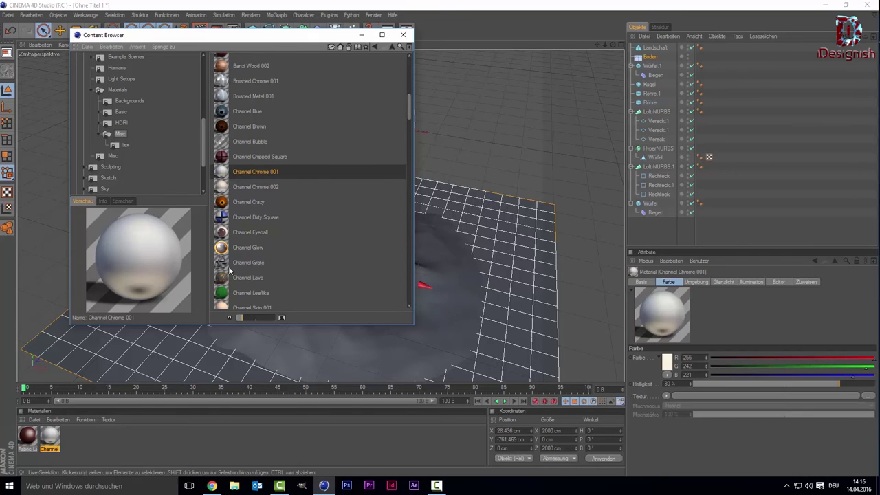
scroll(253, 196, "up", 3)
scroll(253, 196, "up", 1)
scroll(253, 196, "up", 1)
scroll(253, 196, "up", 1)
scroll(253, 196, "up", 1)
scroll(252, 196, "down", 1)
scroll(253, 196, "down", 1)
scroll(253, 196, "down", 1)
scroll(253, 196, "down", 1)
scroll(253, 196, "down", 1)
scroll(253, 196, "down", 1)
scroll(253, 195, "down", 1)
scroll(253, 196, "down", 1)
scroll(253, 200, "down", 1)
scroll(253, 199, "down", 1)
scroll(253, 199, "down", 1)
scroll(253, 199, "down", 1)
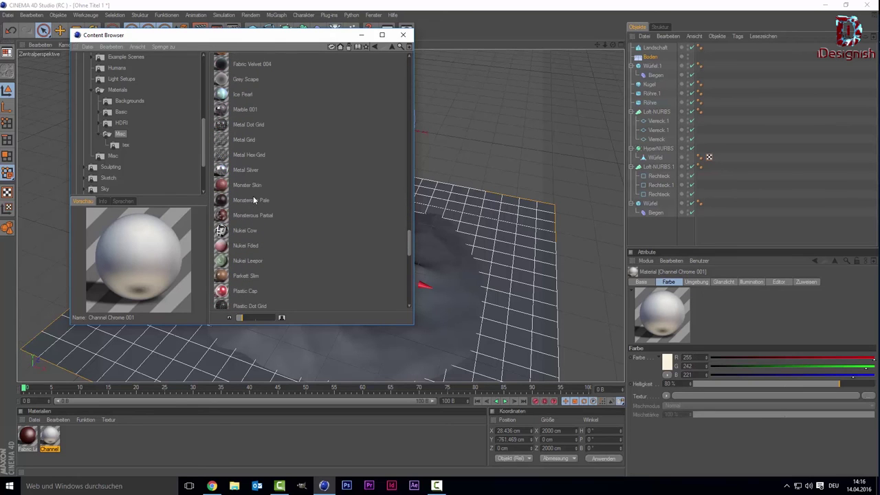
scroll(253, 199, "down", 1)
scroll(253, 199, "down", 1)
scroll(252, 199, "down", 2)
scroll(253, 198, "down", 1)
scroll(253, 198, "down", 2)
scroll(253, 198, "down", 2)
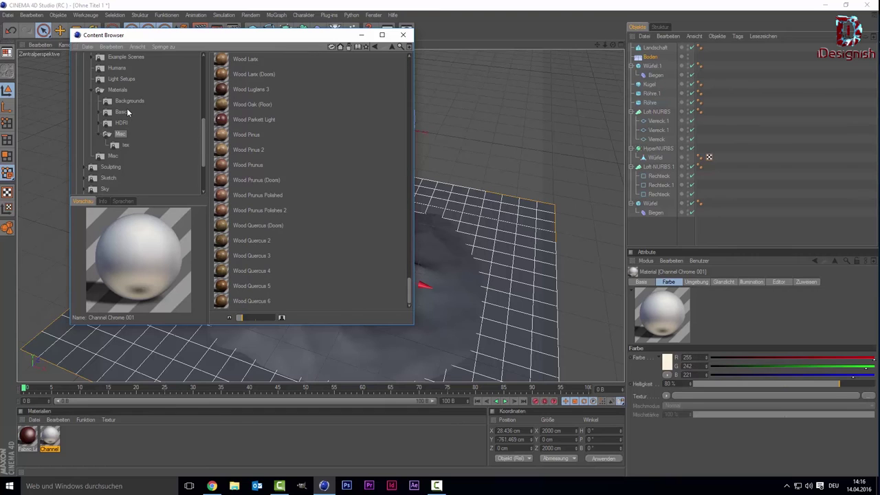
scroll(120, 120, "up", 5)
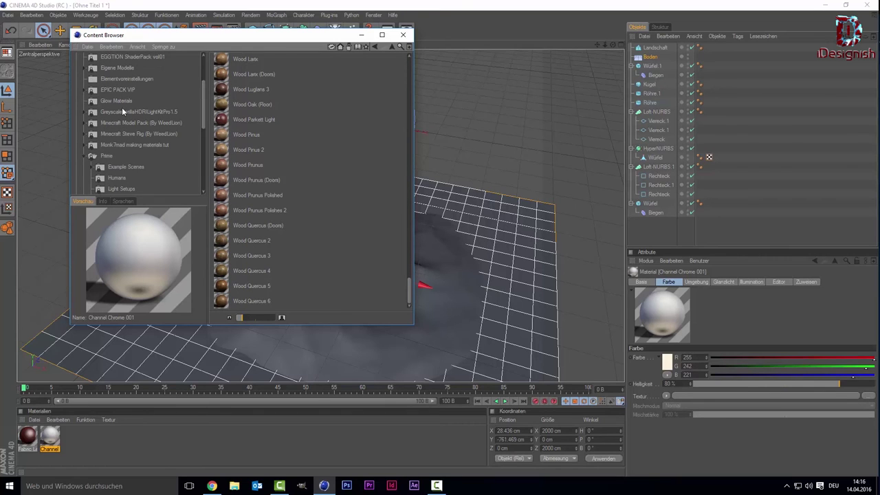
Browse the GreyscalegorillaHDRILightKitPro1.5 and EPIC PACK VIP folders, previewing Mat.38 and rusty Mat.41
left_click(126, 113)
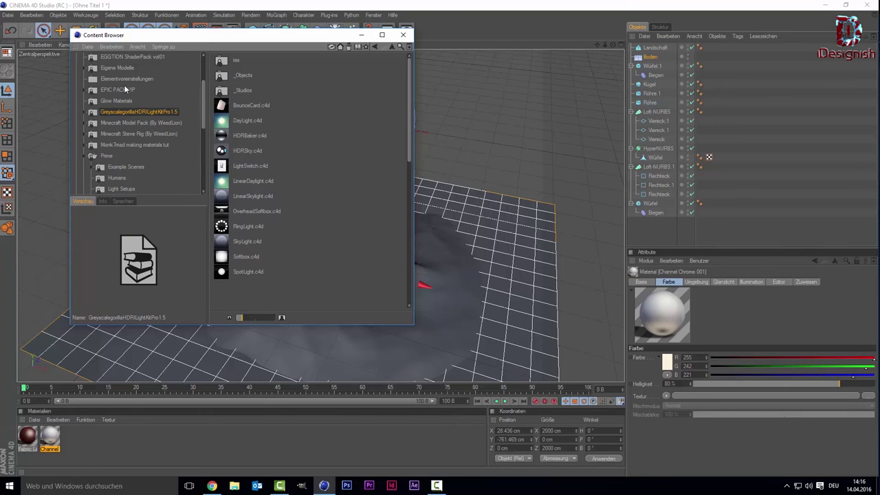
left_click(124, 88)
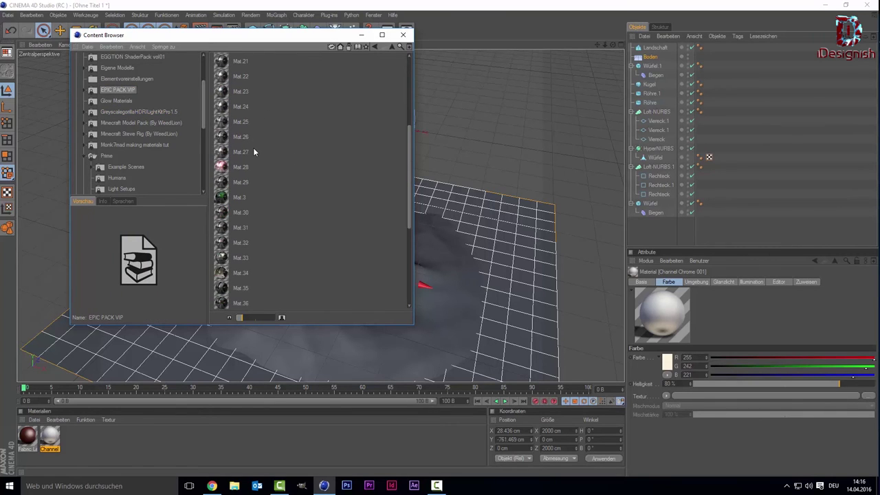
scroll(232, 223, "down", 5)
left_click(231, 223)
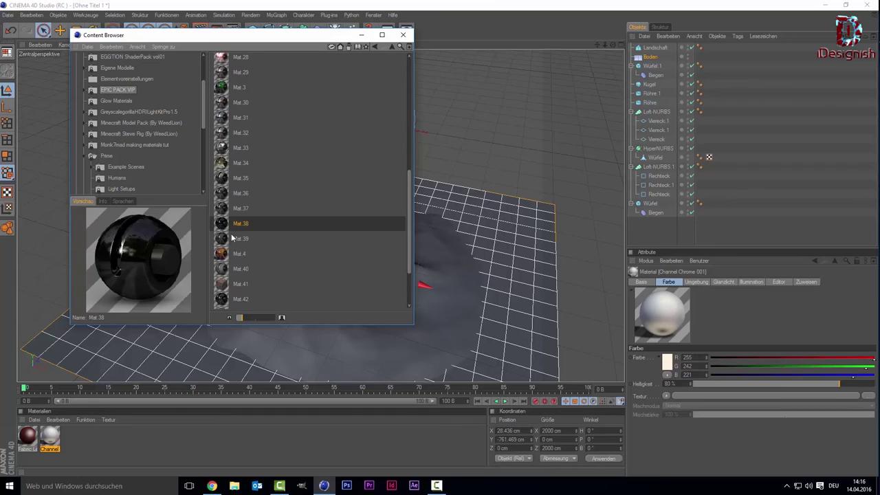
left_click(233, 282)
scroll(233, 276, "down", 1)
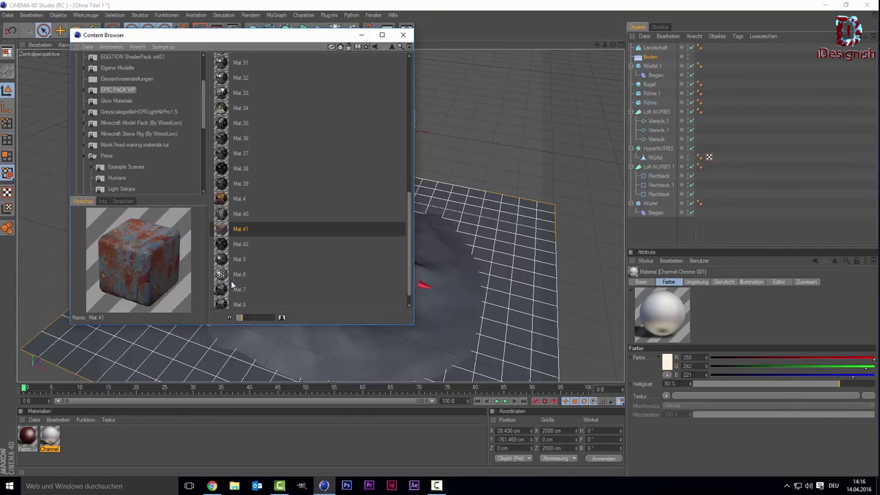
scroll(233, 262, "down", 1)
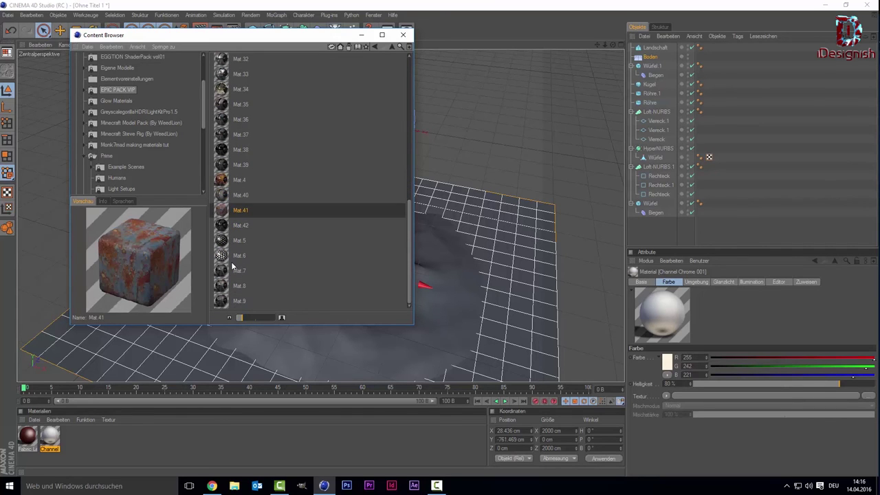
Preview EPIC PACK VIP materials Mat.7, Mat.40 through Mat.32 without adding any
left_click(232, 271)
left_click(231, 195)
left_click(233, 165)
left_click(234, 150)
left_click(236, 135)
left_click(238, 103)
left_click(238, 89)
left_click(240, 75)
left_click(245, 60)
scroll(251, 82, "up", 3)
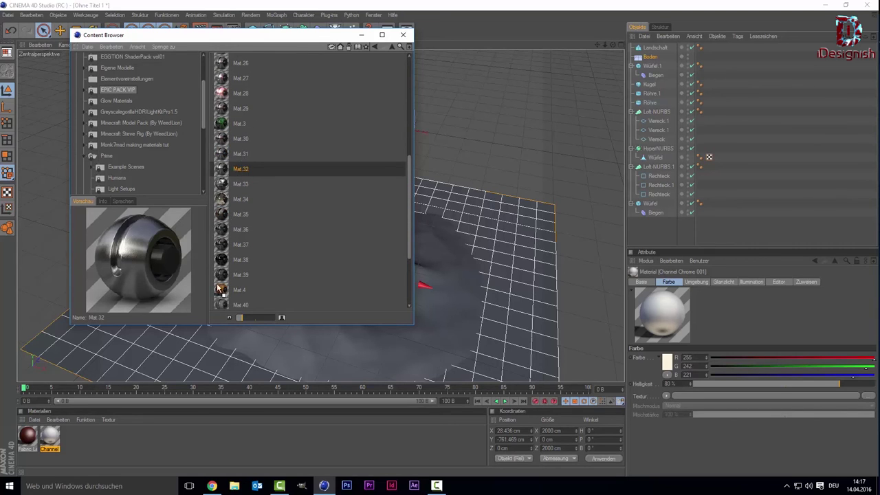
scroll(238, 169, "down", 3)
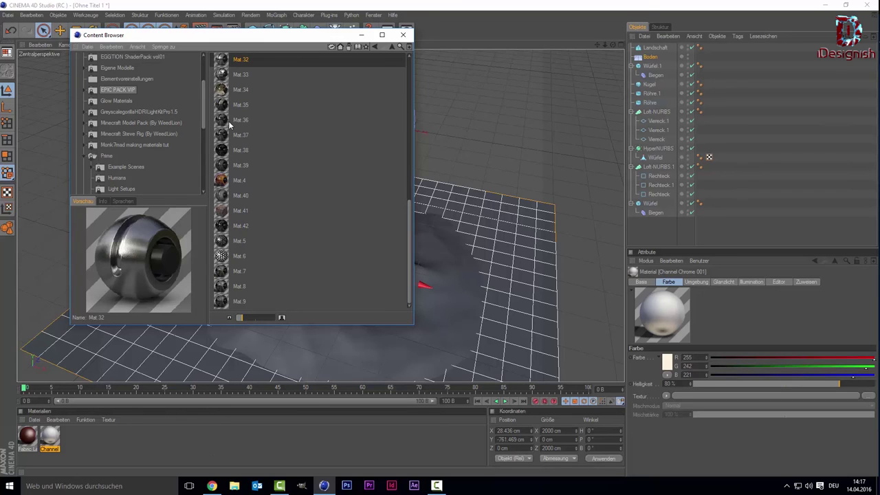
scroll(230, 125, "up", 5)
scroll(230, 126, "up", 3)
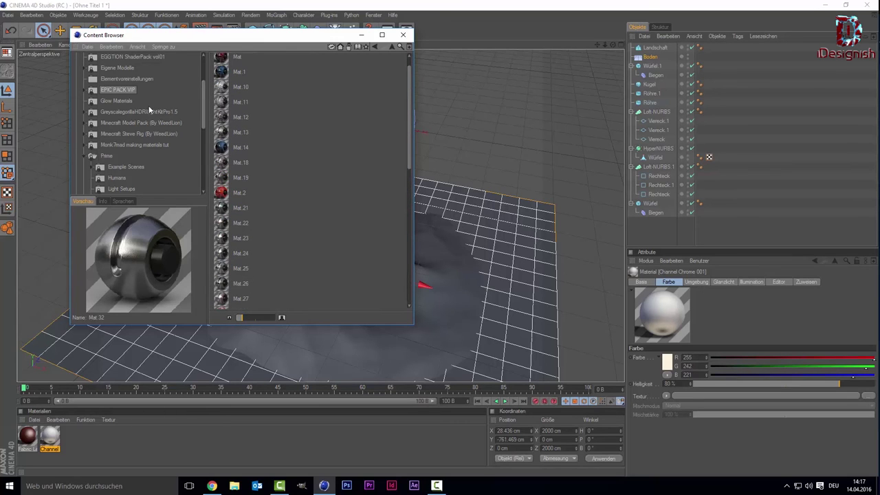
scroll(126, 128, "down", 2)
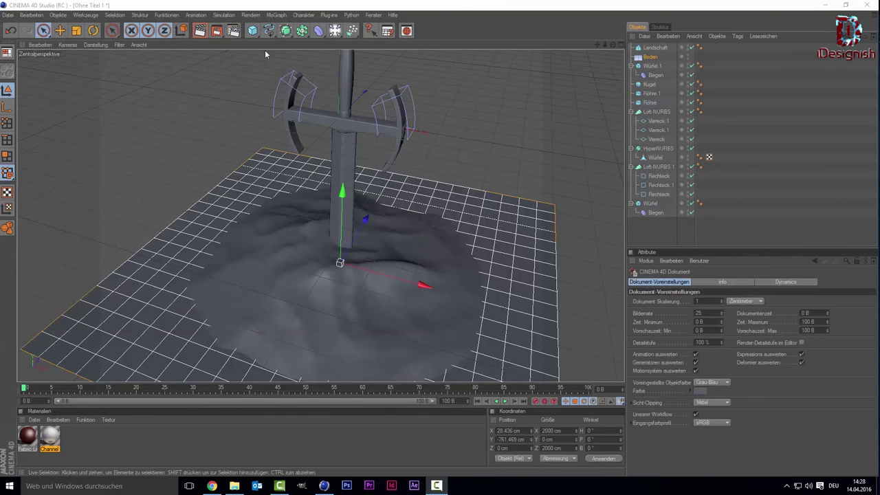
Reopen the material library on the Misc materials and scroll to the Stone entries
left_click(397, 29)
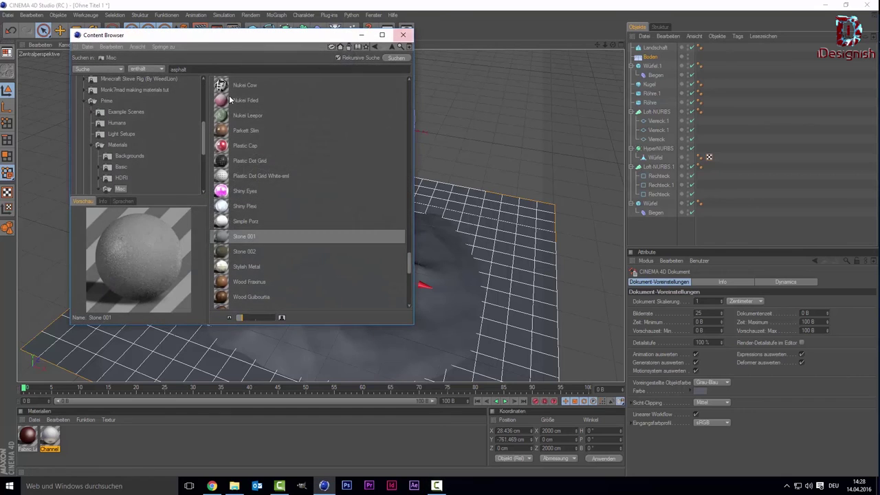
scroll(277, 204, "up", 3)
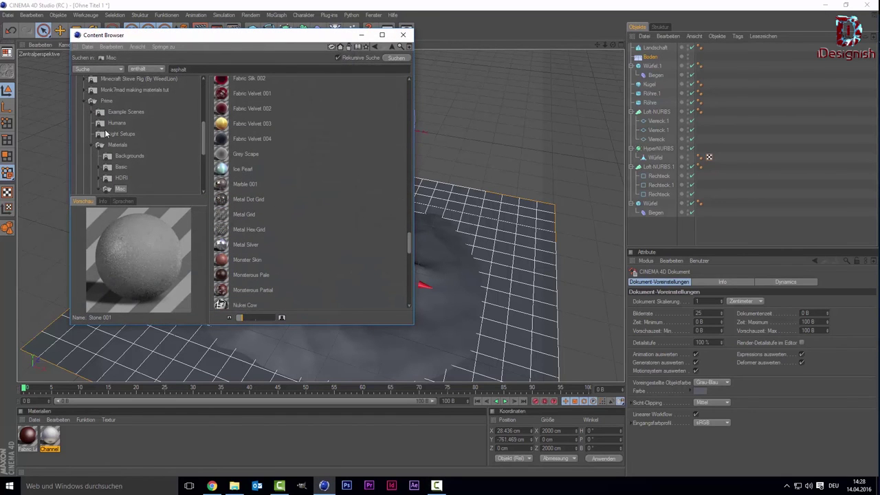
scroll(202, 160, "up", 2)
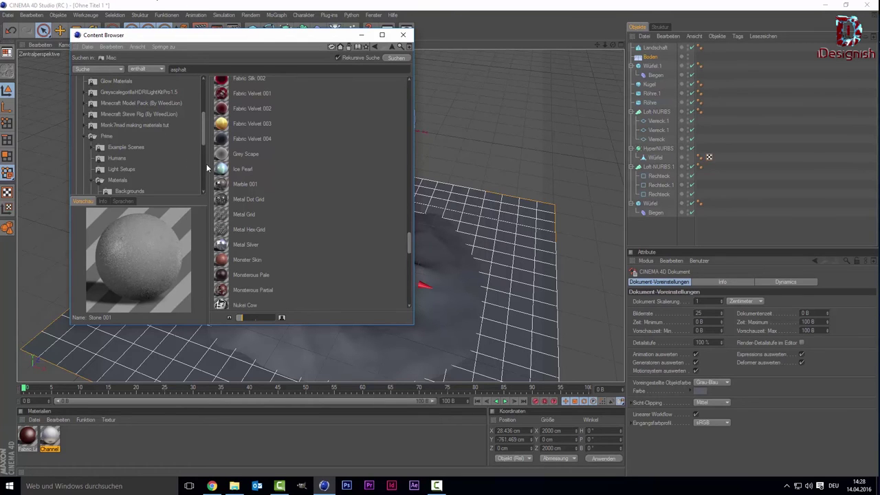
scroll(143, 152, "down", 2)
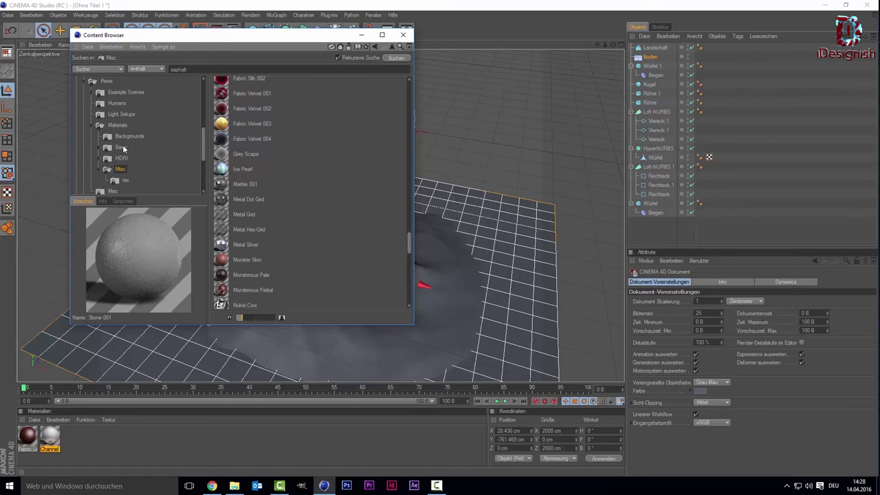
scroll(124, 150, "up", 2)
scroll(113, 148, "down", 2)
scroll(310, 138, "down", 5)
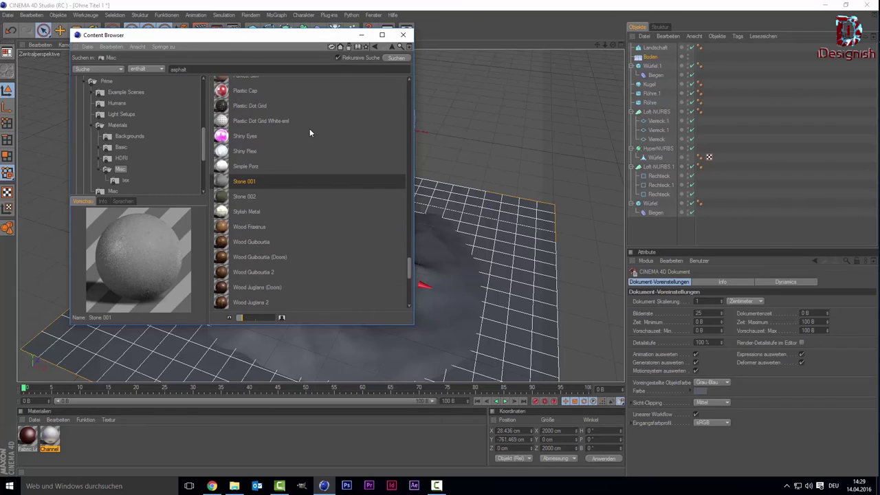
Compare Stone 002 and Simple Porz, then add Stone 001 to the scene and close the library
left_click(239, 197)
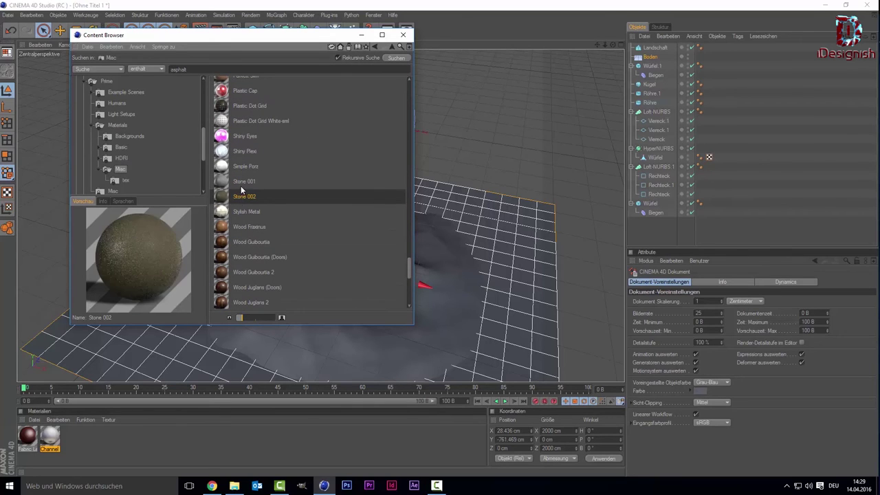
left_click(241, 183)
left_click(240, 171)
left_click(242, 182)
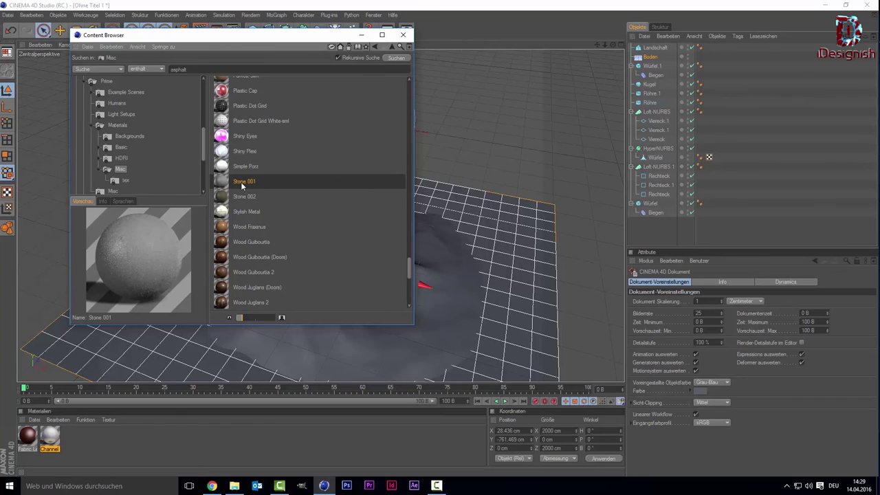
left_click_drag(243, 183, 179, 450)
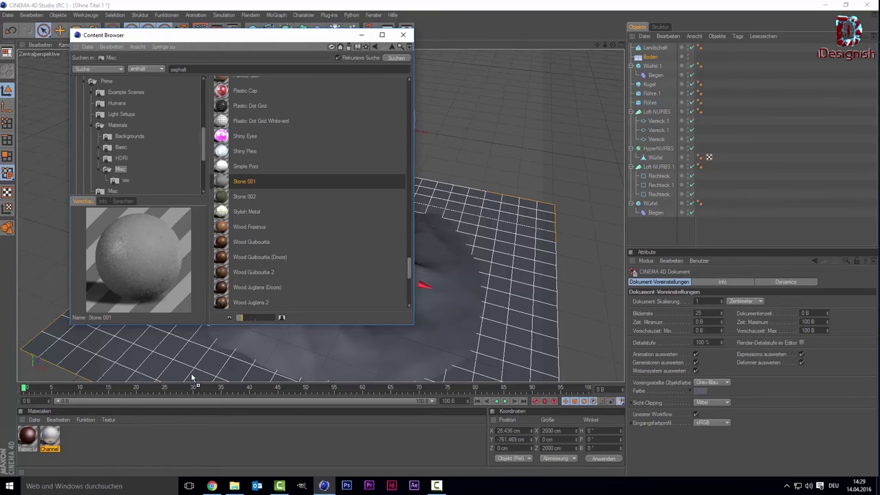
left_click(180, 451)
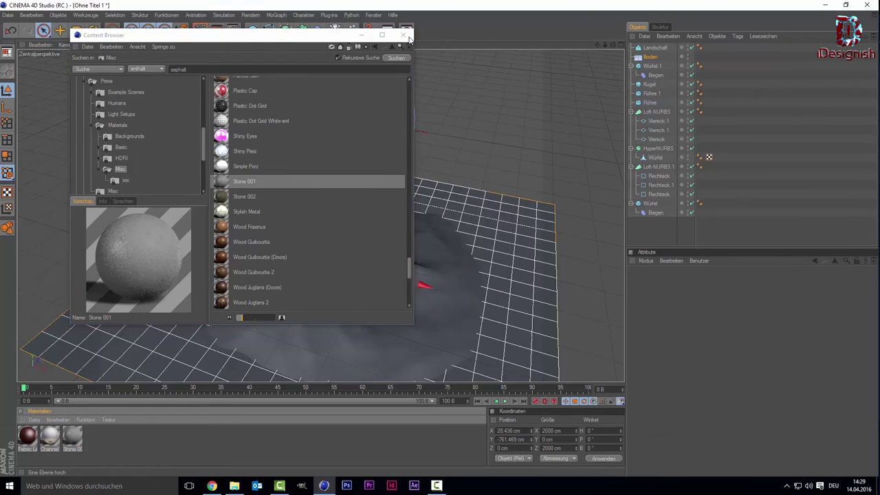
Apply Stone 001 to the floor, undo it, and leave it on the Landschaft terrain instead
left_click(403, 34)
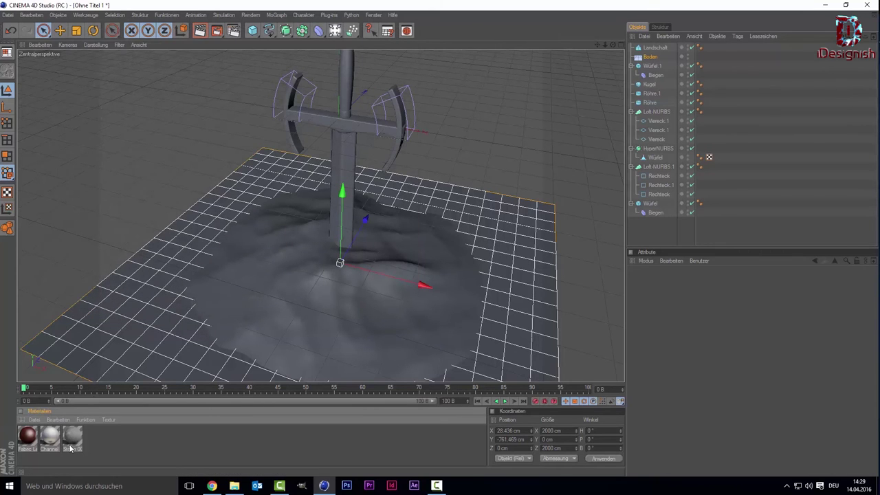
left_click_drag(72, 440, 145, 305)
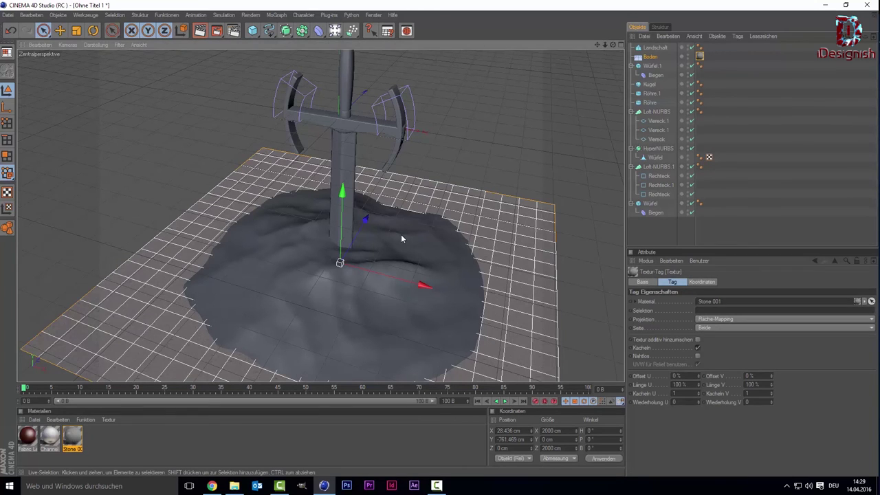
key("ctrl+z")
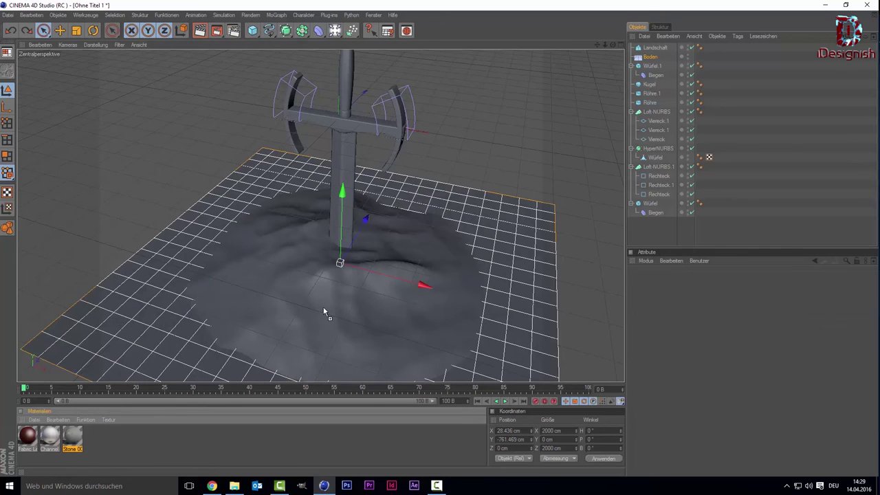
left_click(317, 319)
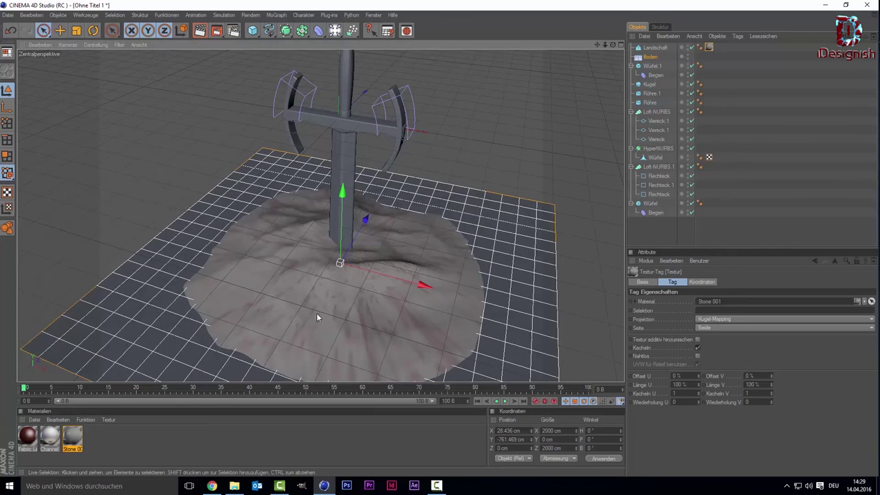
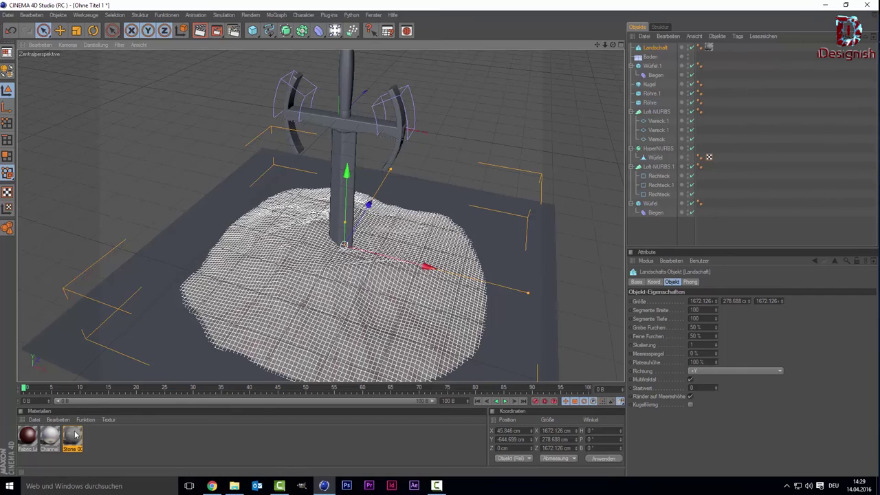
Apply Stone 001 to the landscape and set the floor texture's projection to Quader-Mapping
left_click_drag(702, 51, 710, 58)
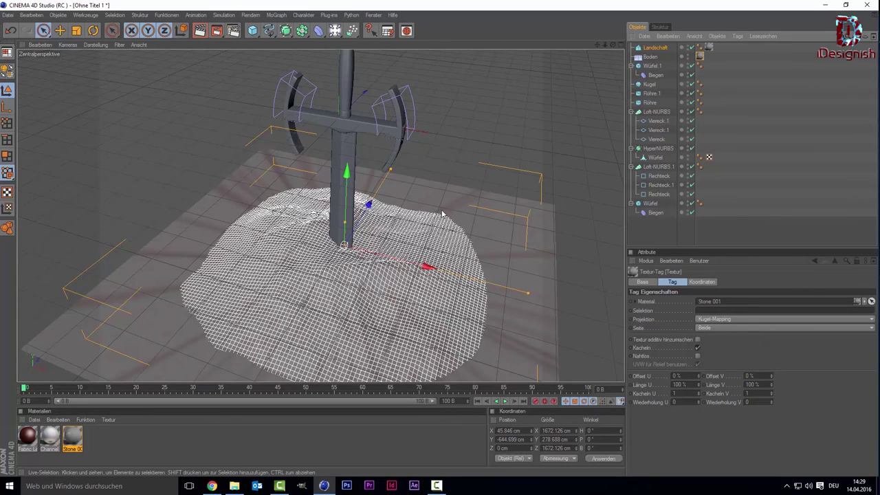
left_click(664, 60)
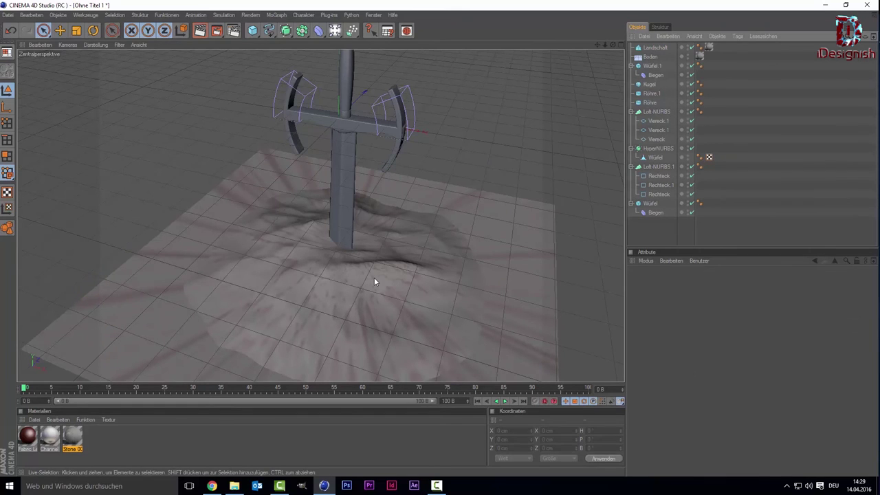
left_click(700, 56)
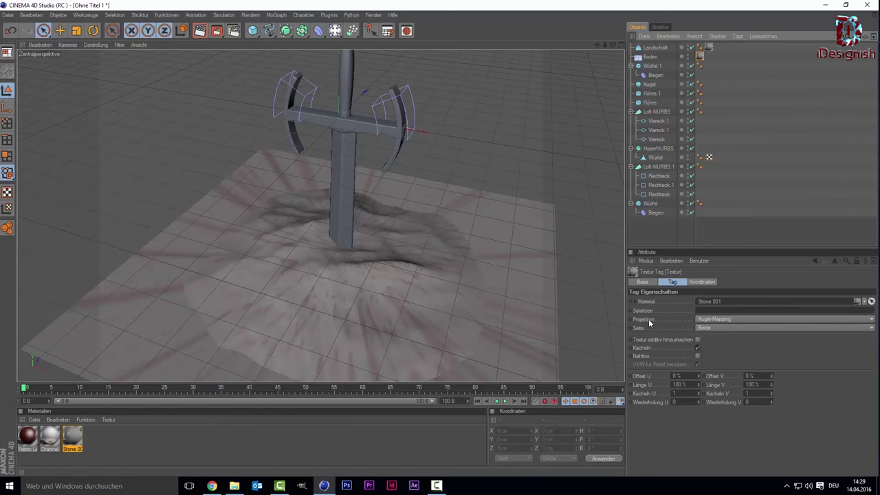
left_click(716, 318)
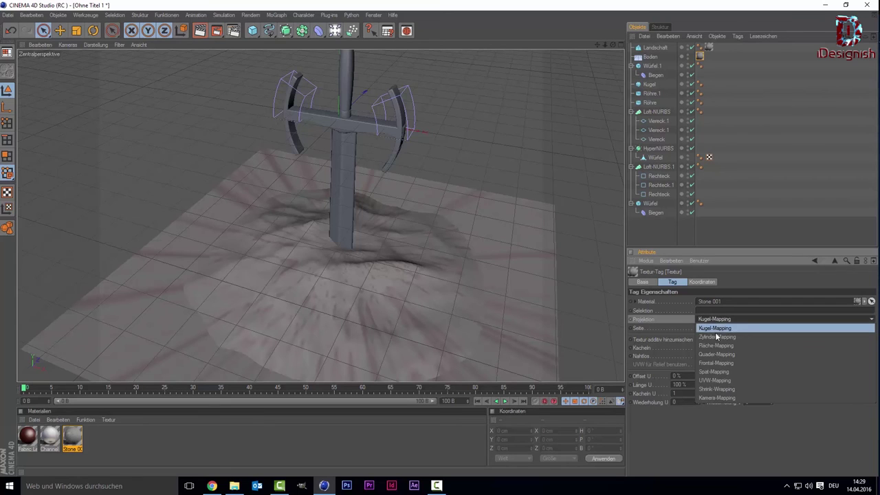
left_click(715, 331)
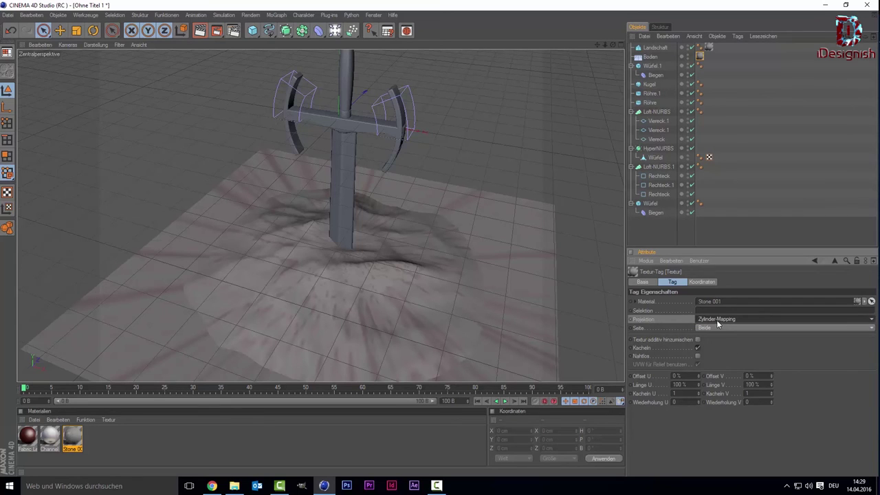
left_click(717, 320)
left_click(723, 351)
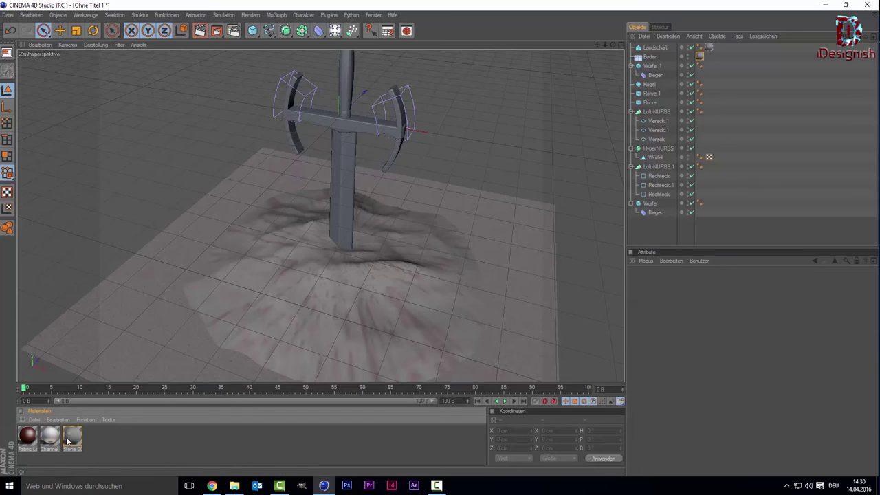
Put the Fabric Leather material on the sword grip and frame the whole sword in view
left_click_drag(27, 435, 34, 428)
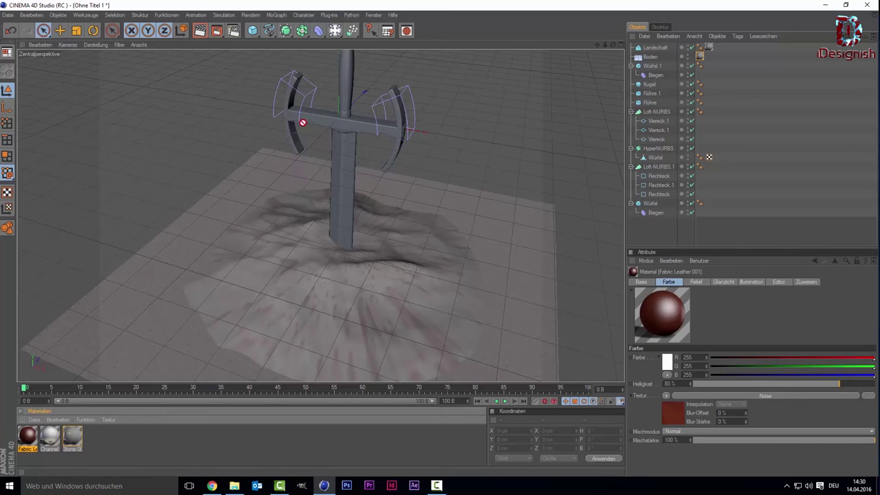
left_click_drag(302, 122, 345, 65)
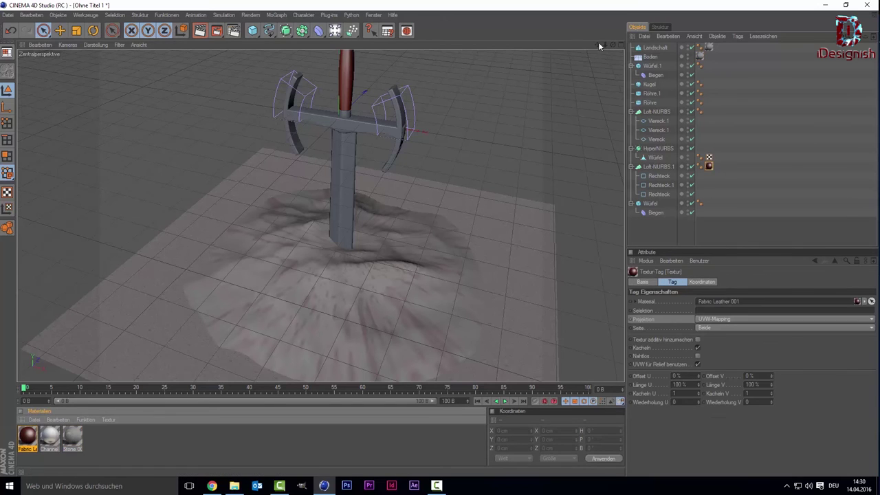
left_click_drag(598, 41, 218, 263)
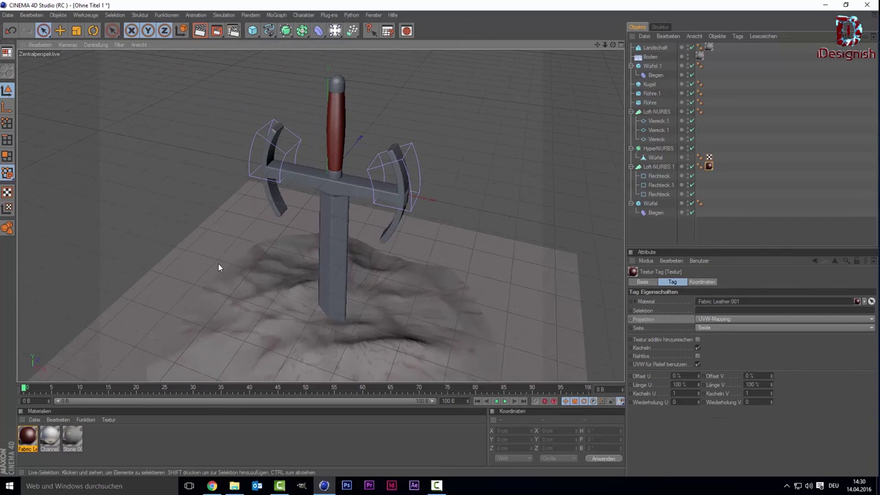
scroll(218, 262, "up", 2)
scroll(218, 262, "up", 2)
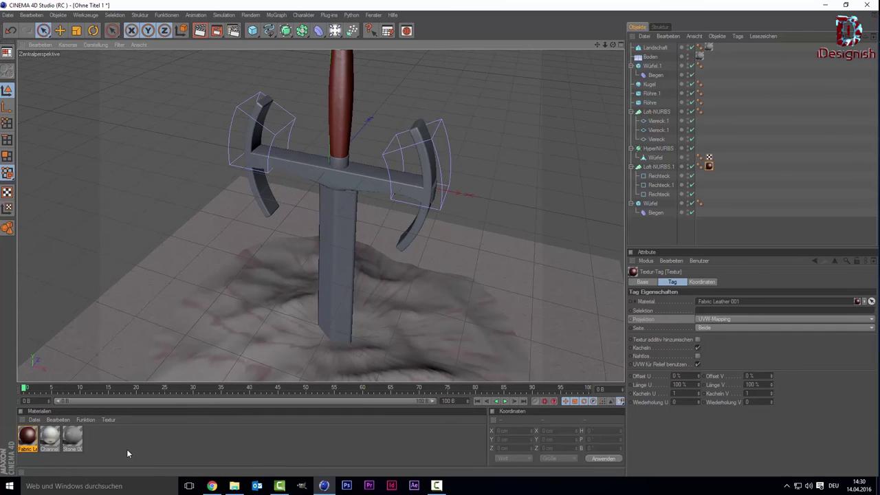
Make both curved guards Channel Chrome and move the right guard about 6 cm along X
left_click(52, 439)
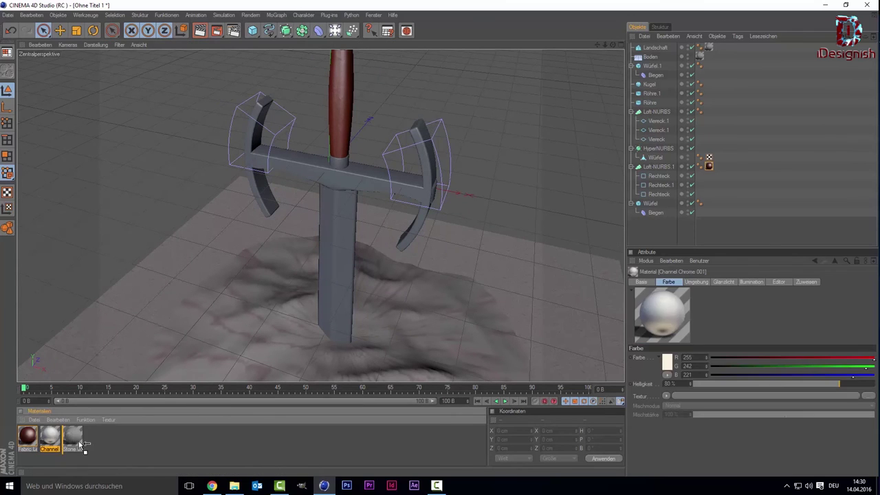
left_click_drag(53, 440, 252, 133)
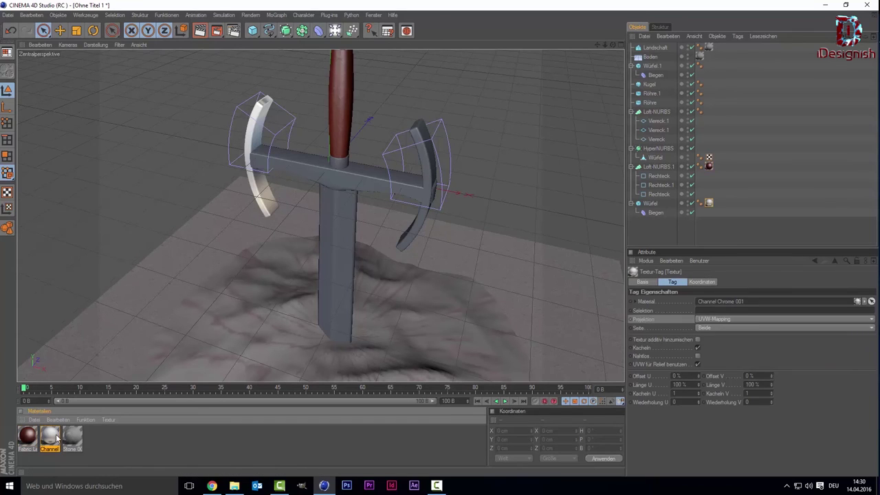
left_click_drag(55, 439, 434, 173)
left_click(433, 174)
left_click_drag(349, 178, 420, 193)
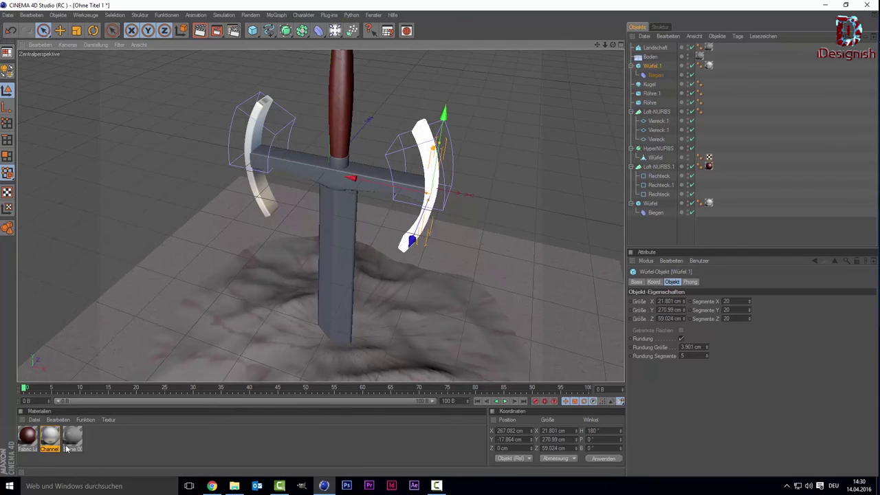
Create a new material and set its Farbe to orange 255/174/0
double_click(103, 442)
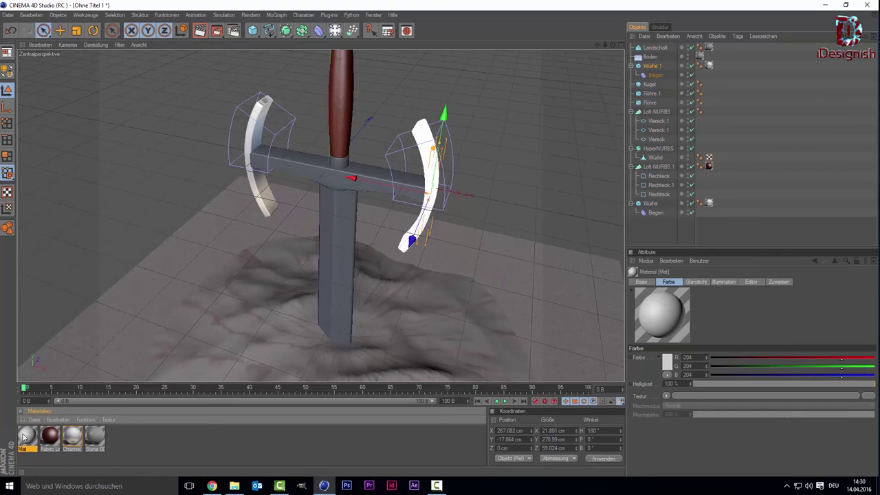
double_click(25, 436)
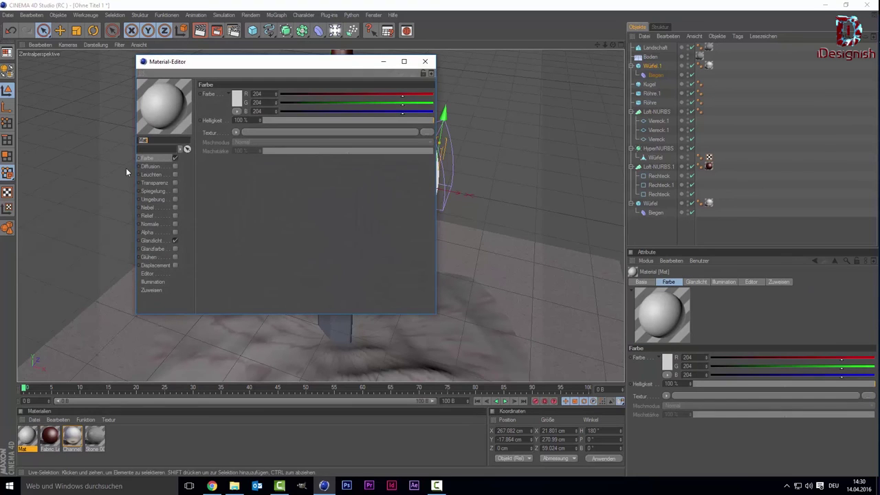
left_click(235, 98)
left_click(222, 62)
mouse_move(221, 62)
left_mouse_down()
mouse_move(251, 45)
mouse_move(213, 66)
left_mouse_up()
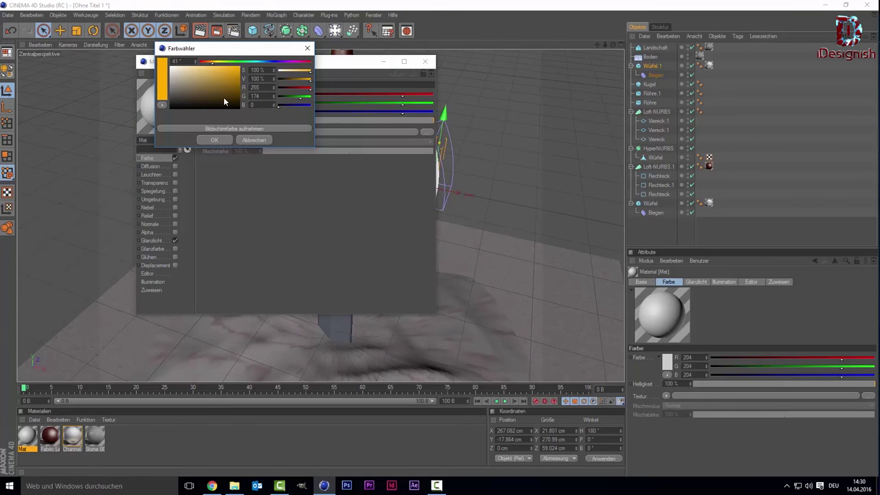
left_click(215, 139)
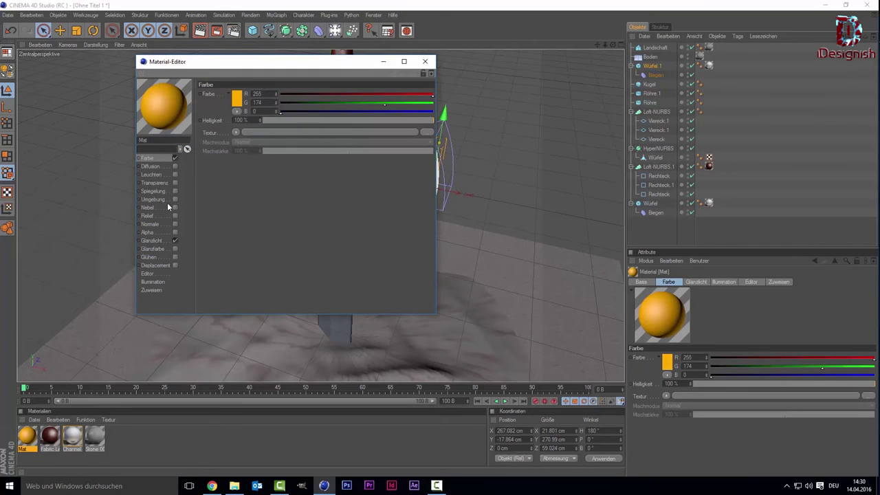
Enable Spiegelung and load an Ebene layer shader into its Textur
left_click(174, 192)
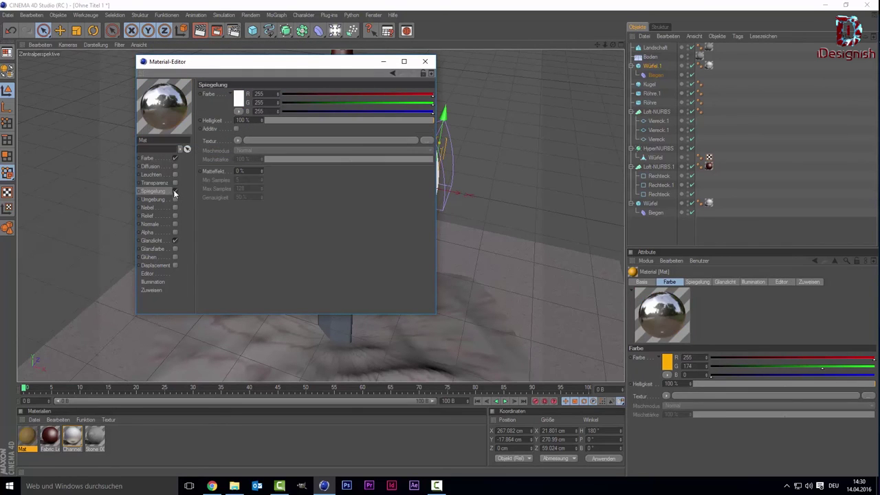
left_click(242, 140)
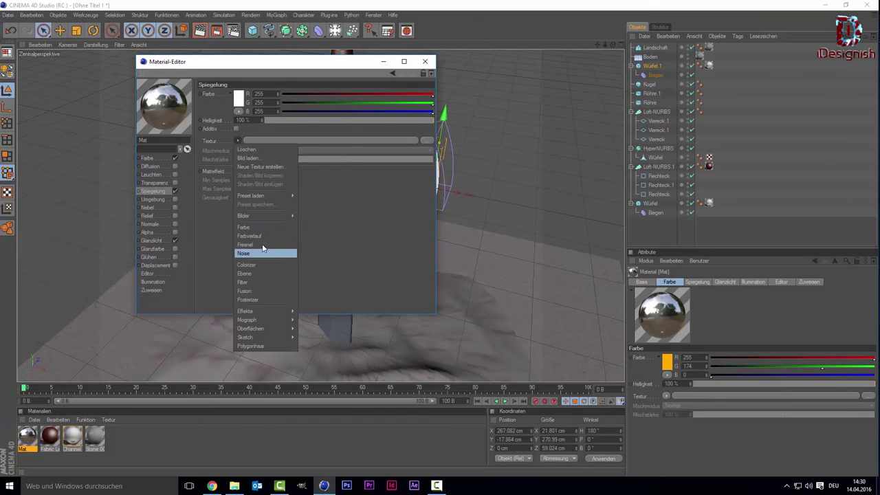
left_click(258, 273)
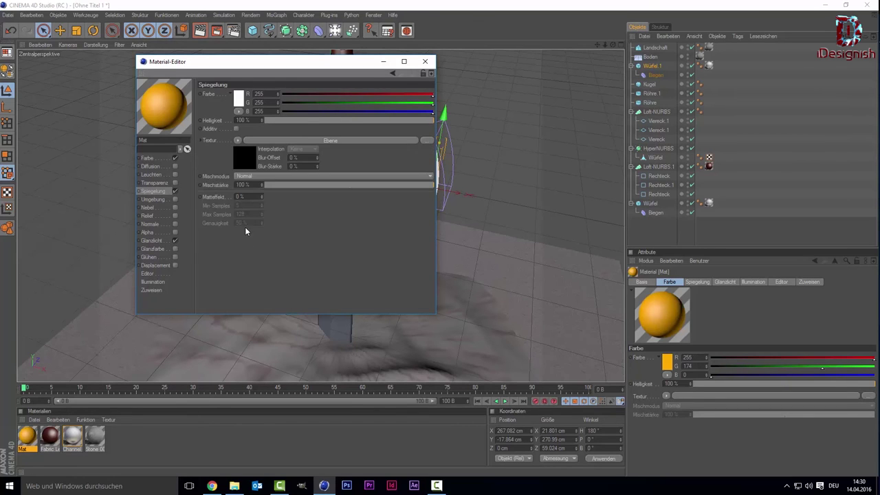
left_click(245, 160)
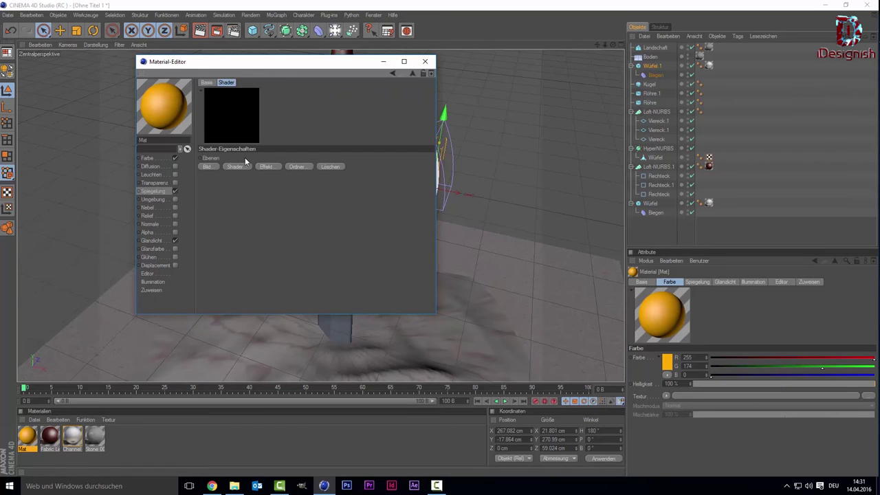
Add a Fresnel layer to the reflection's Ebene shader
left_click(204, 166)
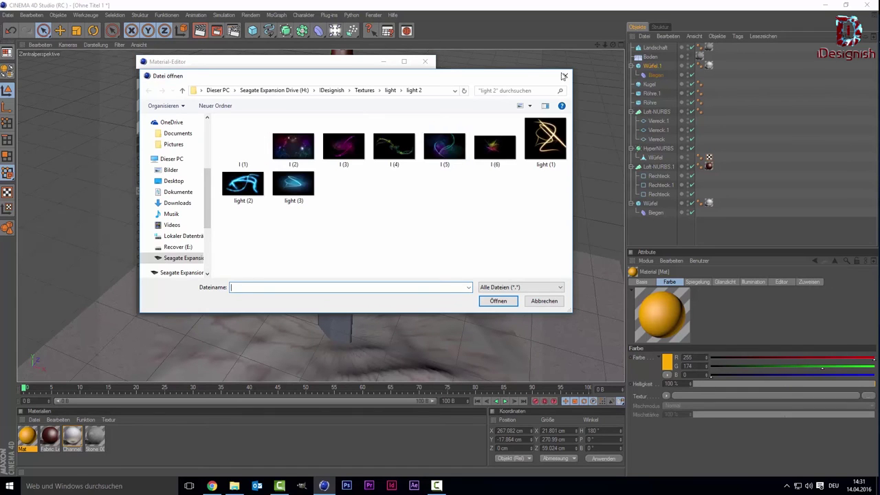
left_click(563, 76)
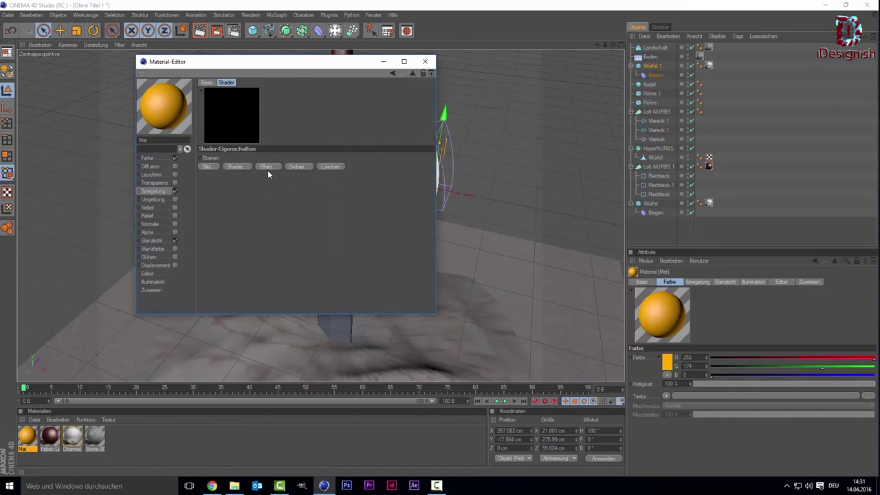
left_click(267, 169)
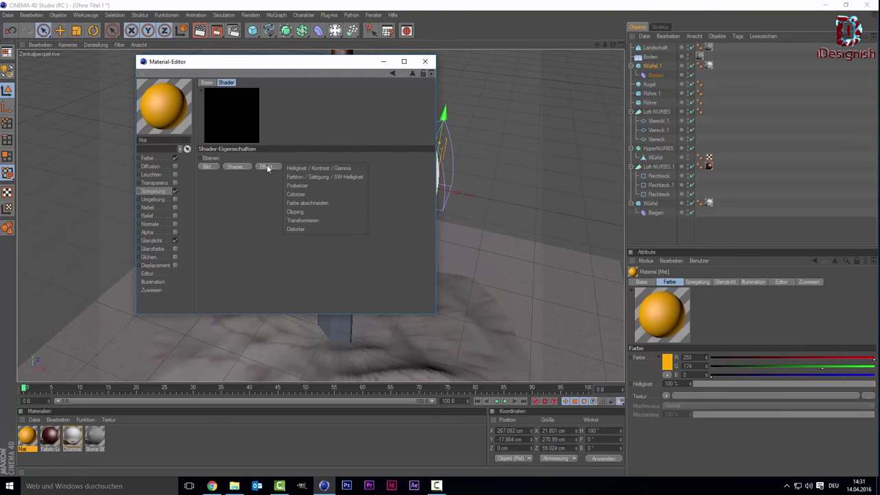
left_click(247, 166)
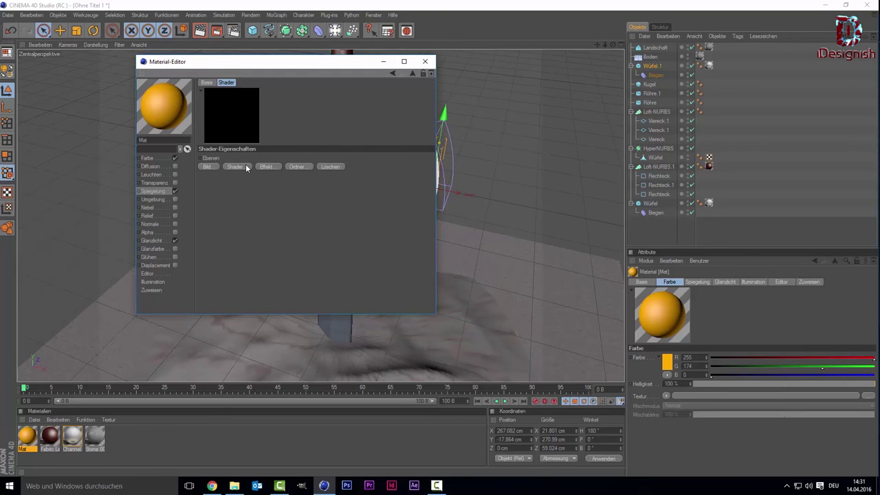
left_click(246, 167)
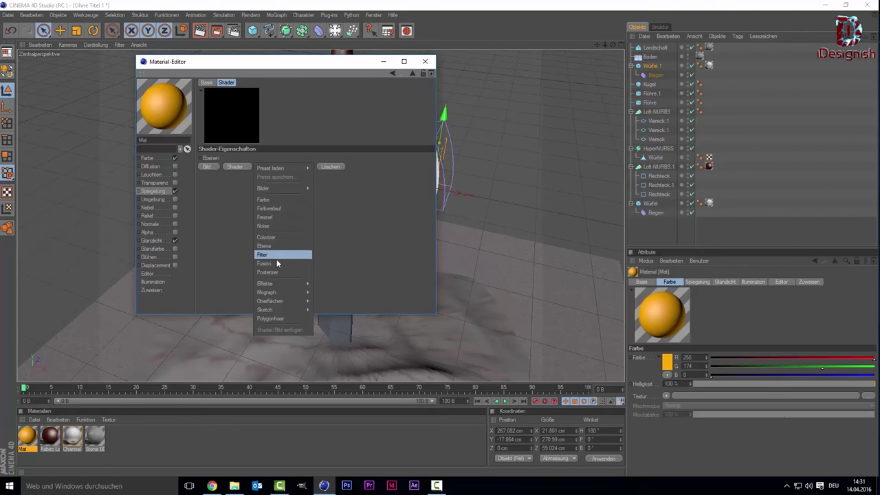
left_click(270, 218)
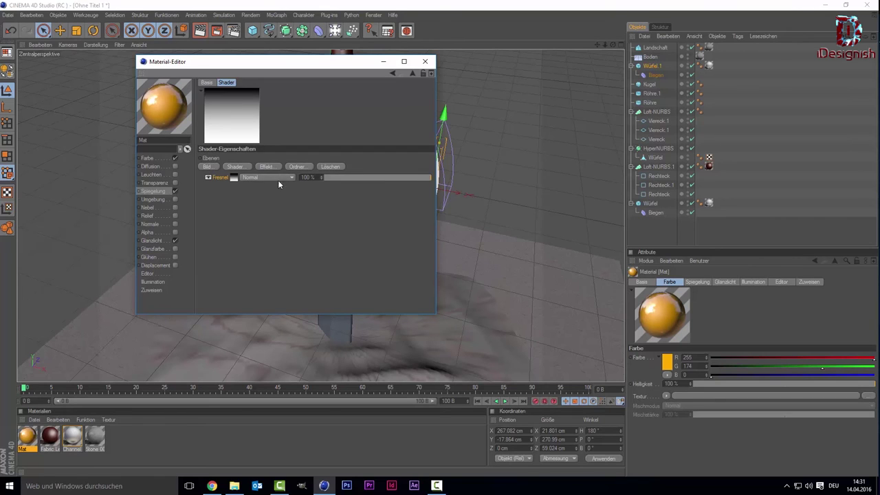
left_click(156, 192)
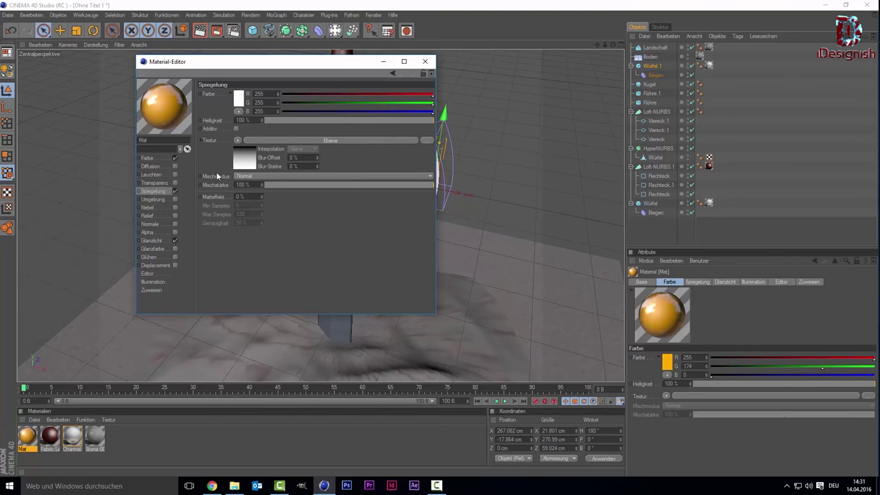
left_click(243, 163)
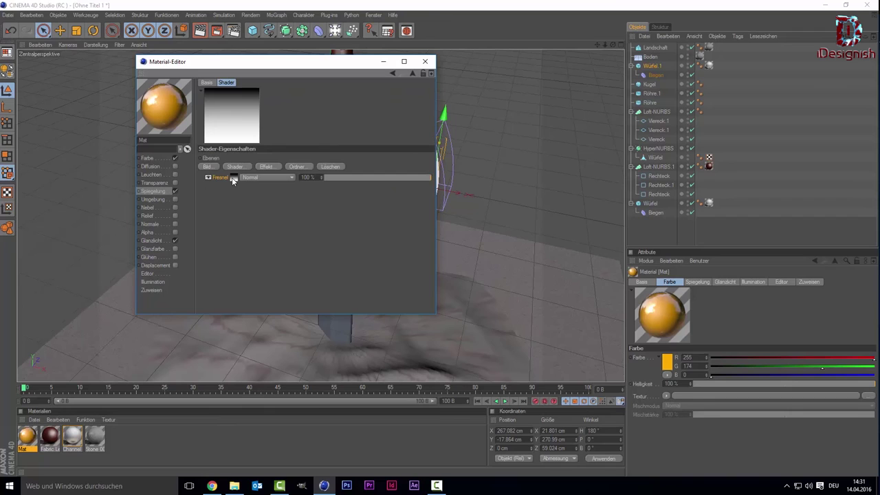
left_click(231, 177)
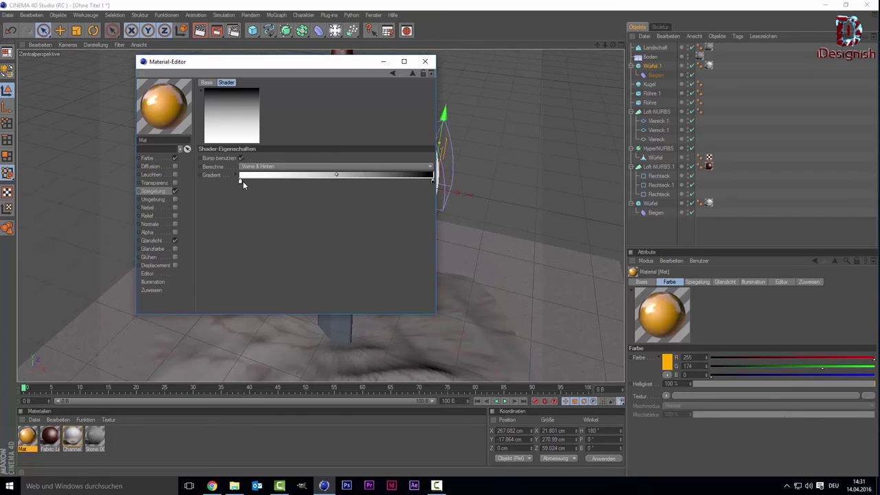
Colour the Fresnel gradient knots orange and light orange, then close the Material-Editor
double_click(240, 180)
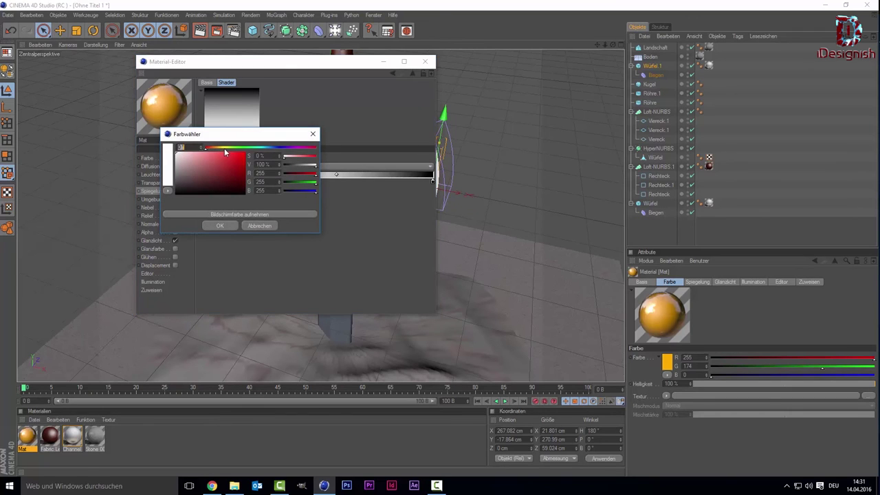
left_click_drag(222, 151, 231, 137)
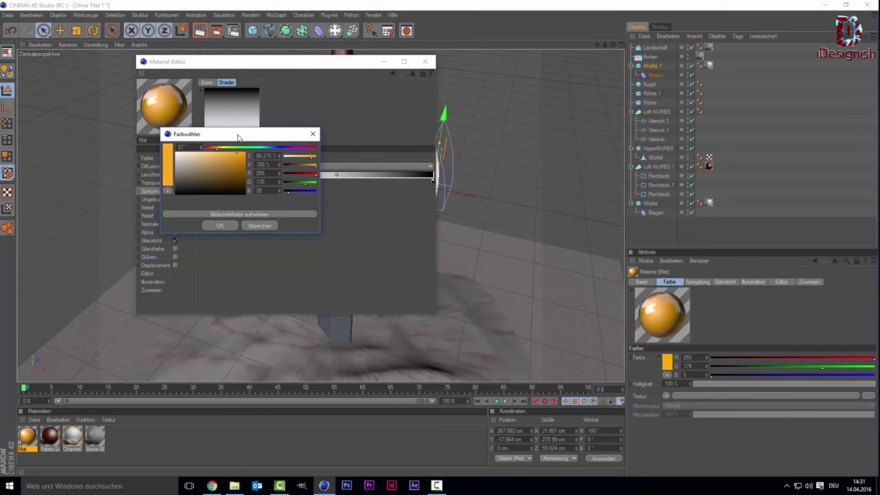
left_click(221, 225)
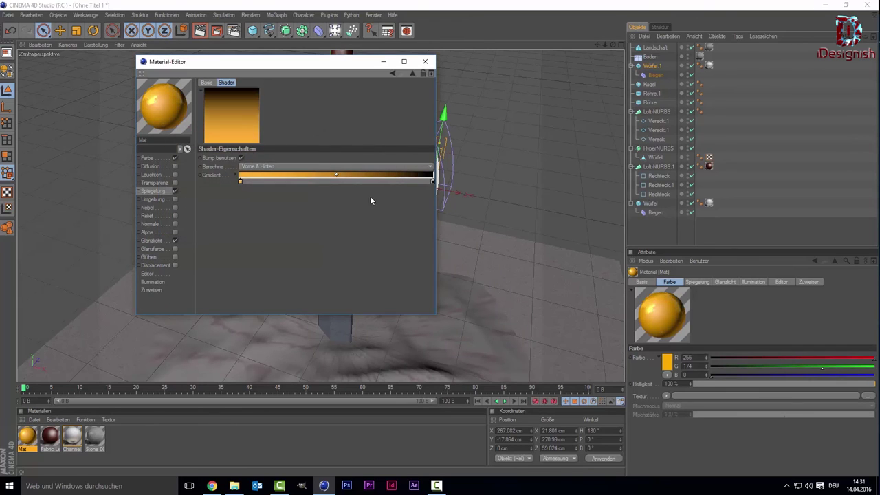
double_click(433, 182)
left_click(412, 147)
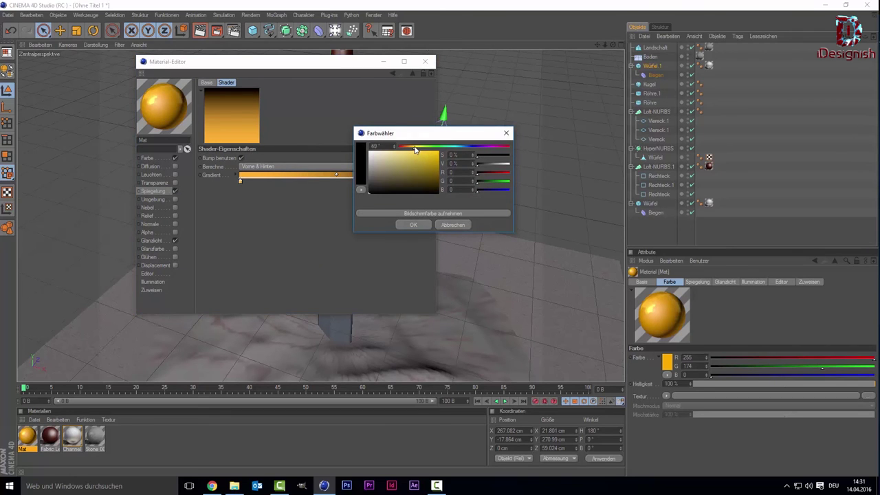
left_click(410, 147)
left_click(409, 156)
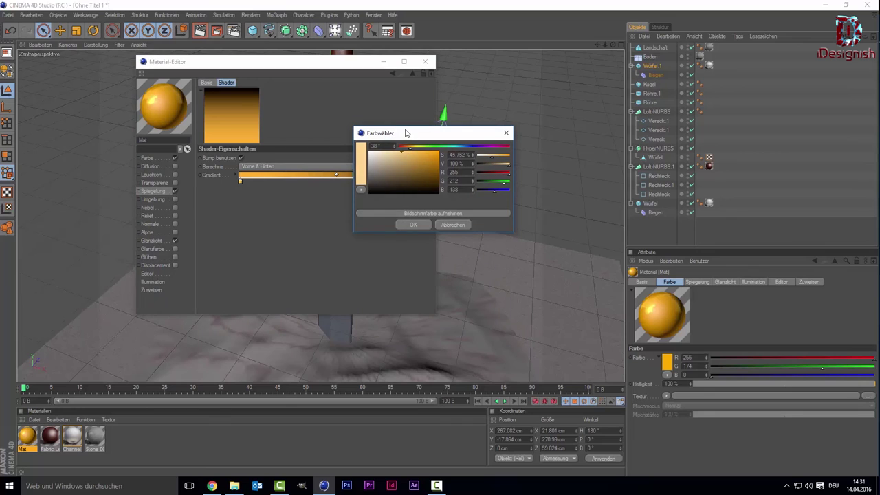
left_click(416, 224)
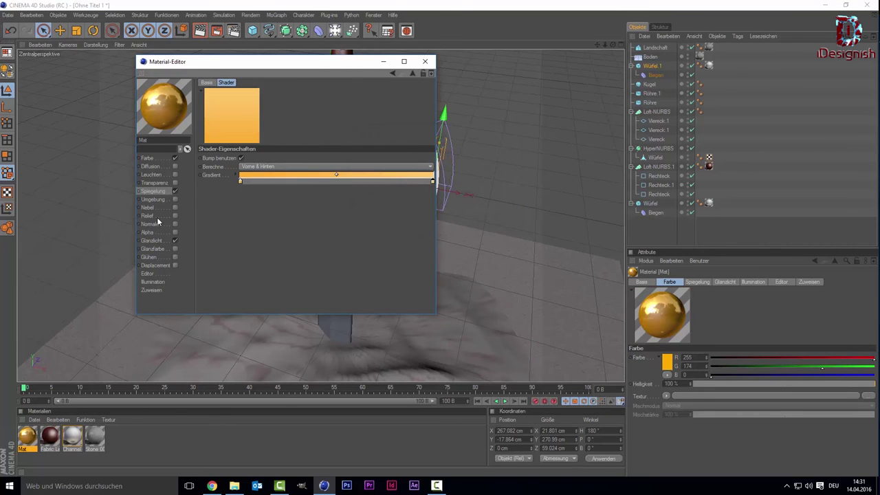
left_click(425, 61)
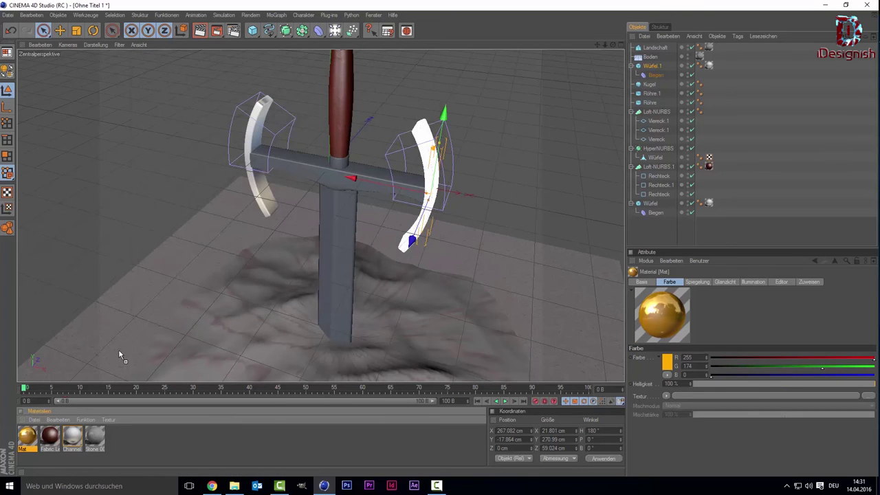
Apply gold Mat to the crossguard, collar ring, Kugel pommel and Röhre.1 ring
left_click_drag(321, 177, 298, 190)
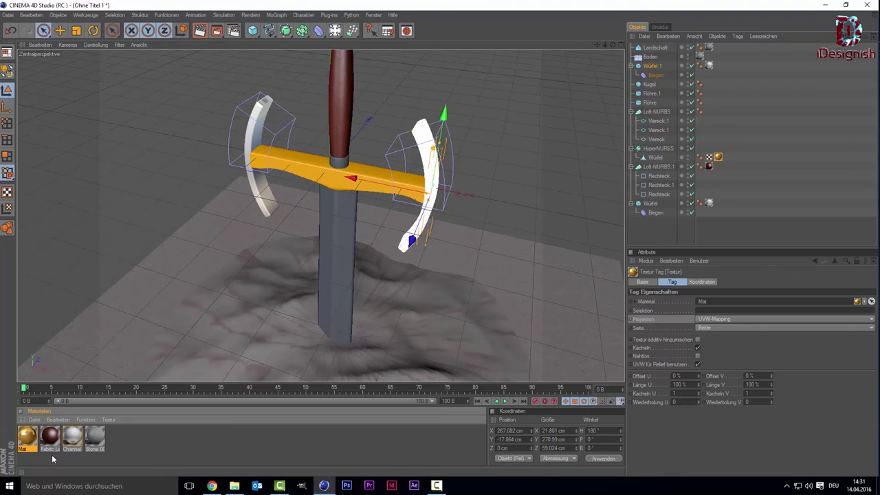
left_click_drag(306, 195, 339, 163)
scroll(326, 125, "down", 3)
left_click_drag(23, 439, 336, 89)
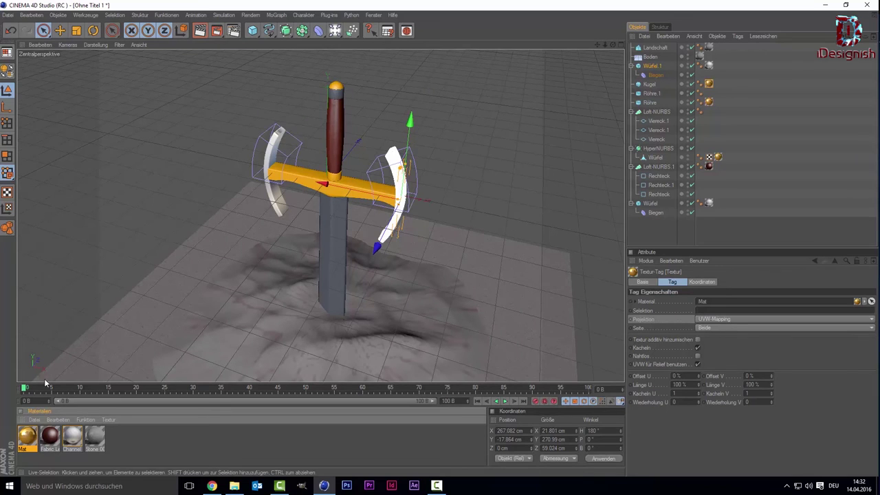
left_click_drag(163, 316, 341, 95)
Create Mat.1 with white Farbe and Spiegelung brightness at about 85%
double_click(145, 459)
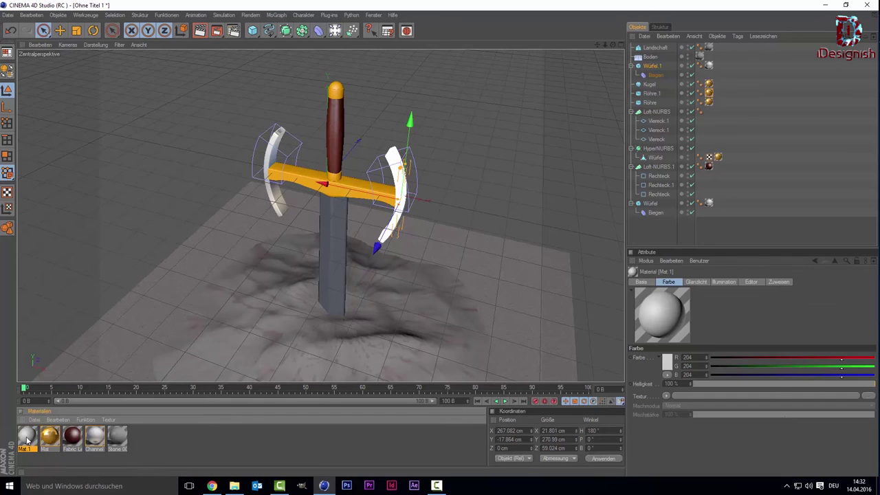
double_click(28, 440)
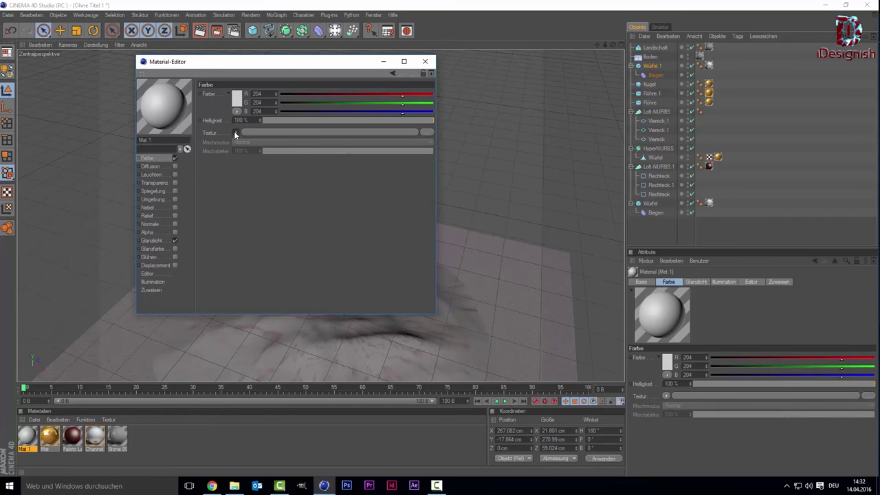
left_click(237, 97)
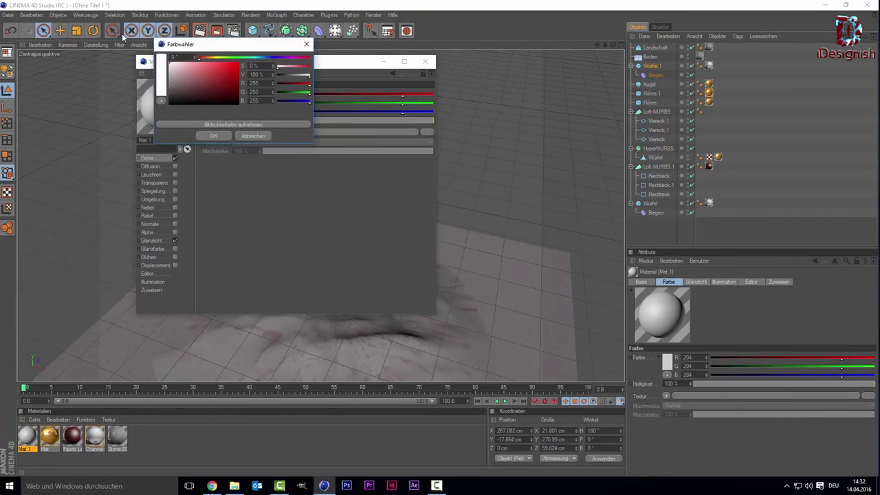
left_click(214, 135)
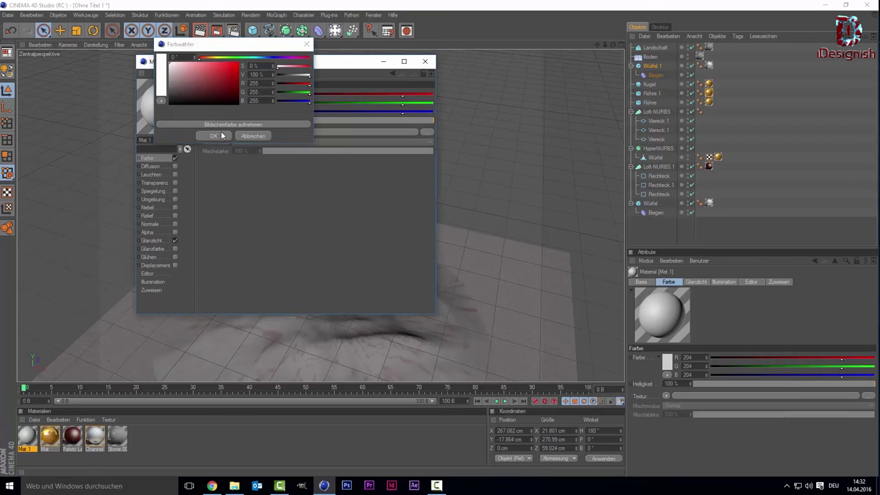
left_click(175, 191)
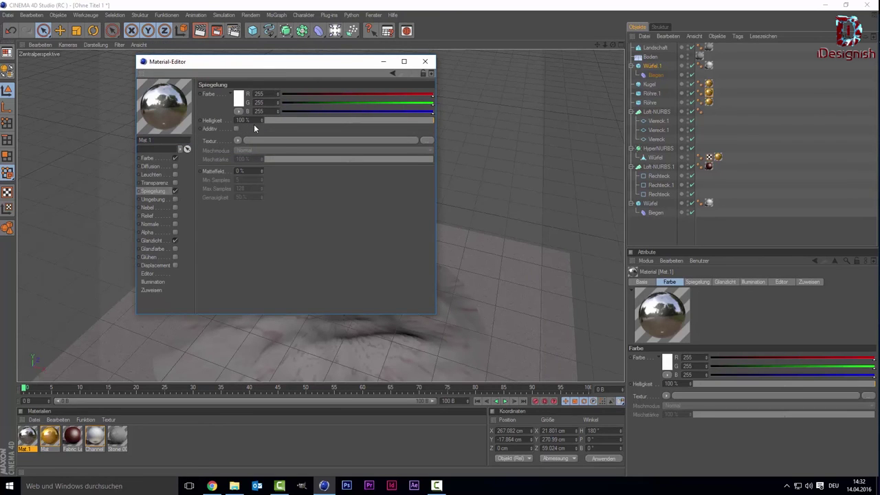
left_click_drag(276, 120, 392, 124)
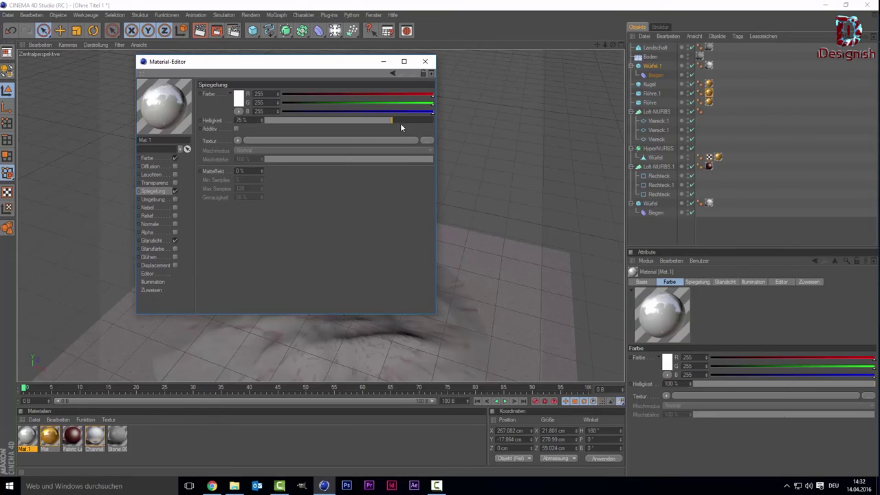
left_click_drag(401, 121, 406, 118)
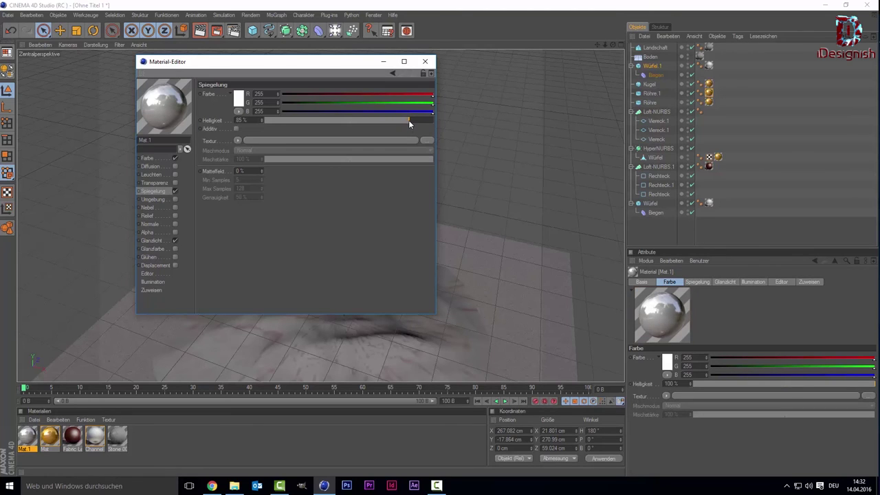
Apply Mat.1 to the sword blade and create a new Mat.2 material
left_click(425, 61)
mouse_move(32, 435)
left_mouse_down()
mouse_move(43, 420)
mouse_move(340, 249)
left_mouse_up()
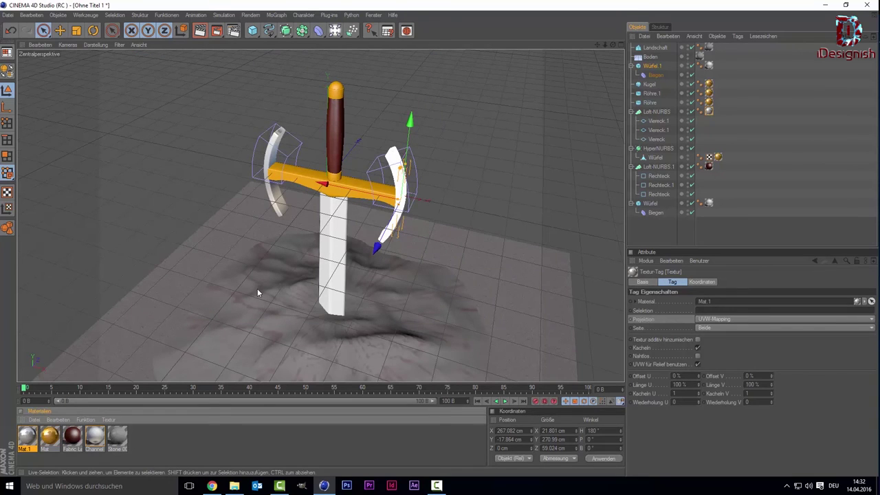
double_click(146, 452)
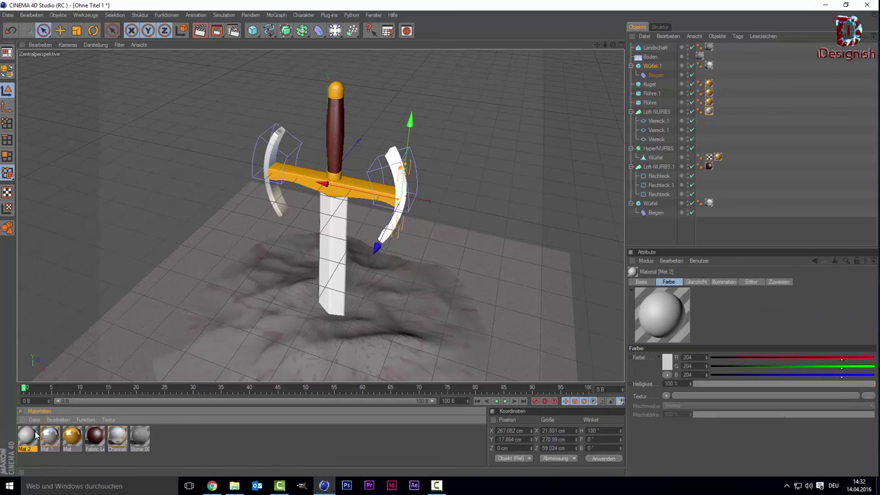
Enable Mat.2's Alpha channel with the light (2).png image, declining the project copy
double_click(36, 434)
mouse_move(301, 59)
left_mouse_down()
mouse_move(647, 103)
mouse_move(570, 102)
left_mouse_up()
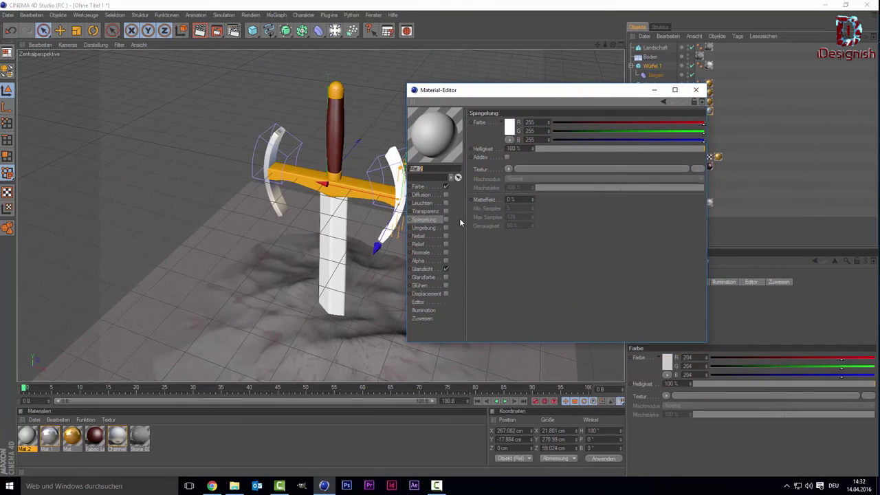
left_click(445, 186)
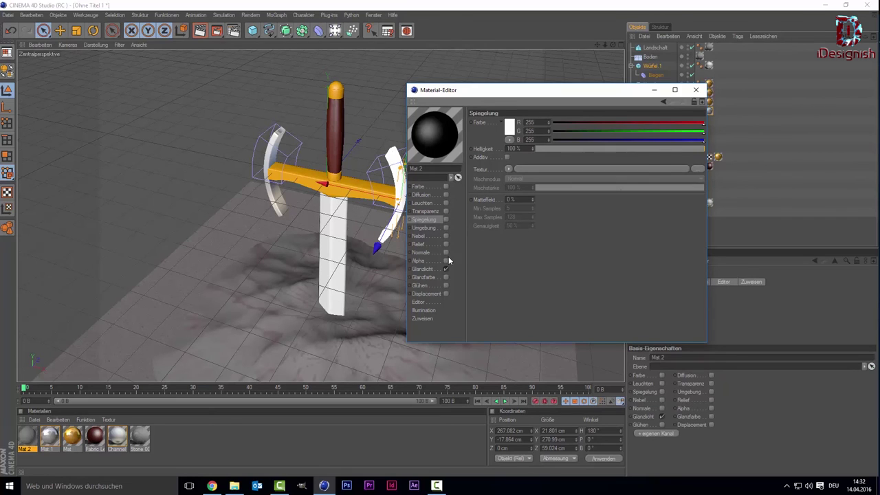
left_click(445, 186)
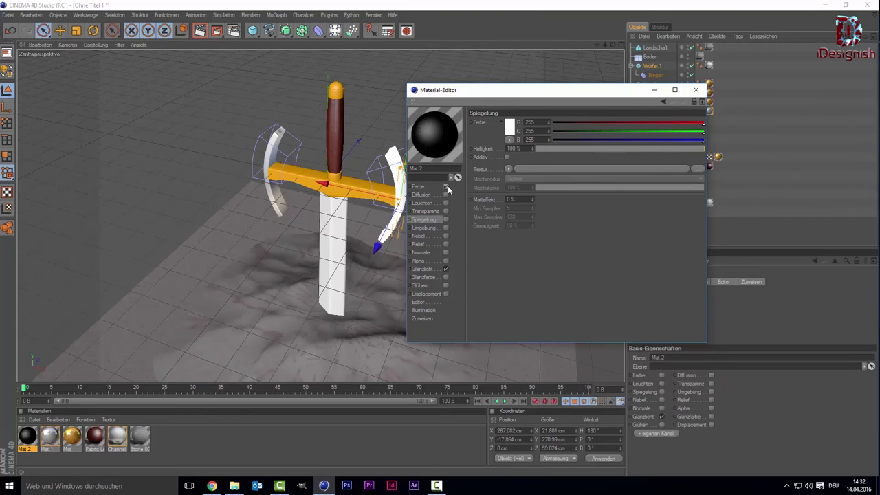
left_click(446, 261)
left_click(506, 176)
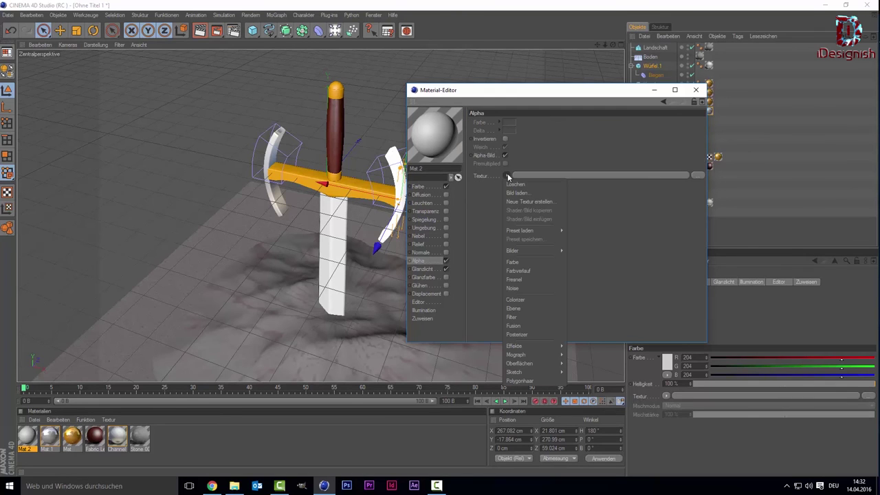
left_click(510, 193)
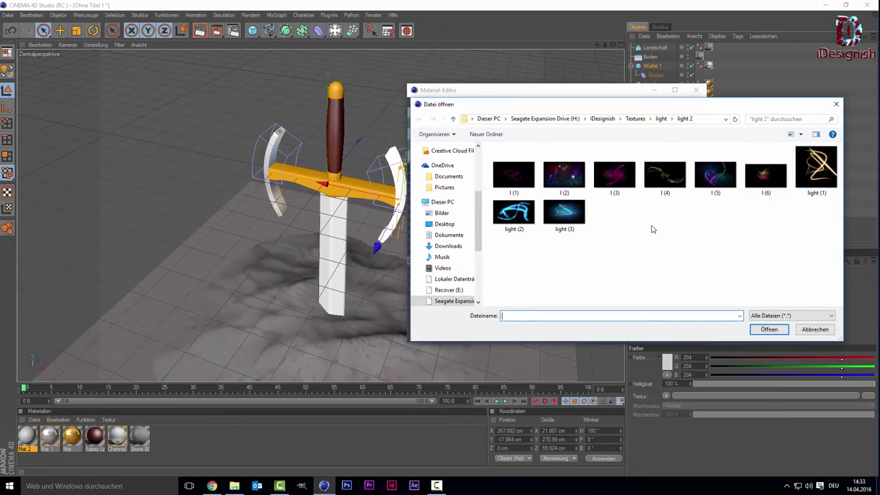
left_click(510, 218)
double_click(510, 218)
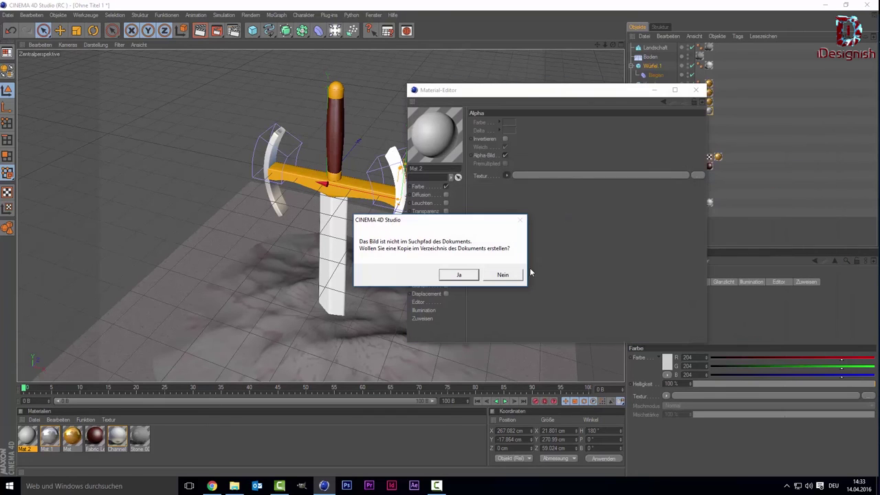
left_click(514, 276)
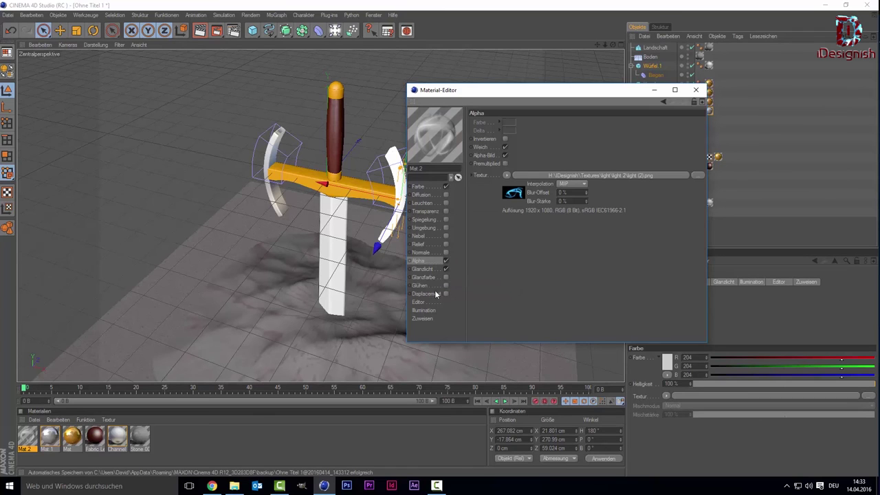
Enable Spiegelung on Mat.2 and return to the alpha texture options
left_click(446, 218)
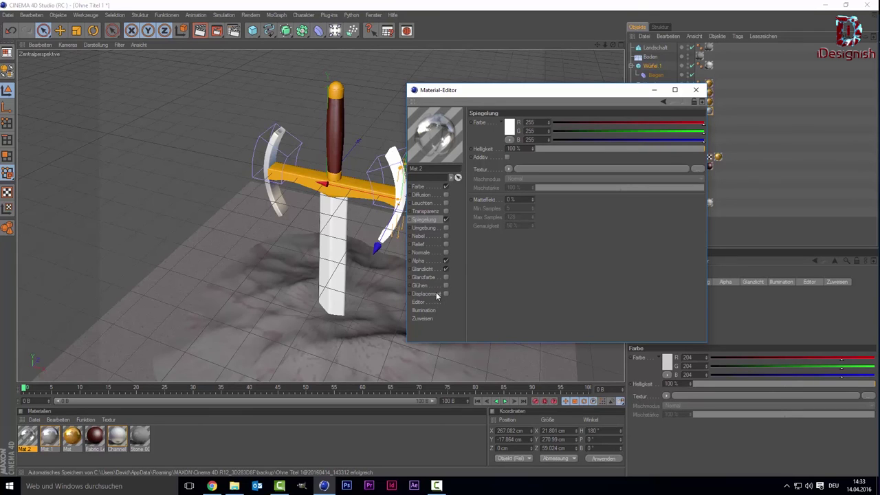
left_click(419, 261)
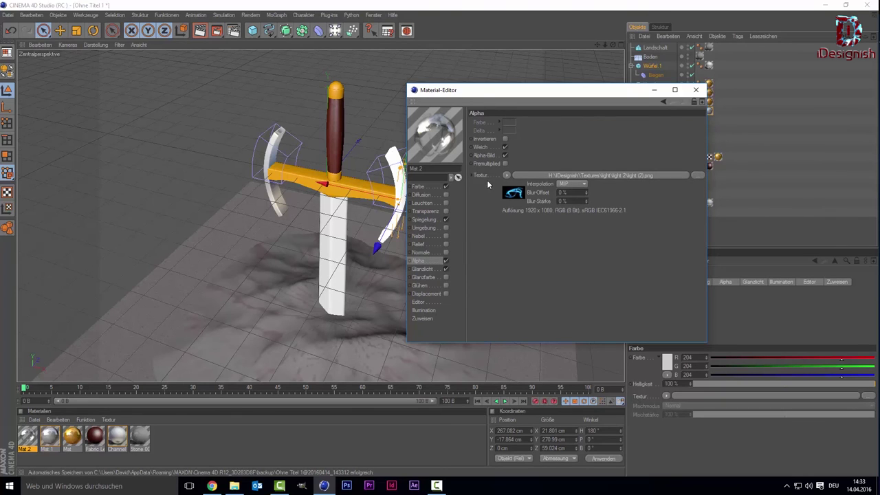
left_click(507, 177)
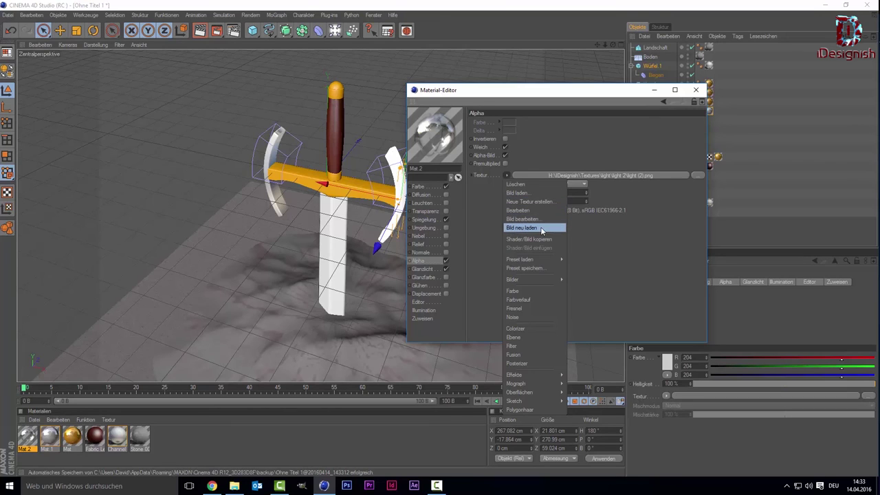
Reuse the light (2).png alpha image as Mat.2's Displacement texture with Sub-Polygon Displacement
left_click(538, 242)
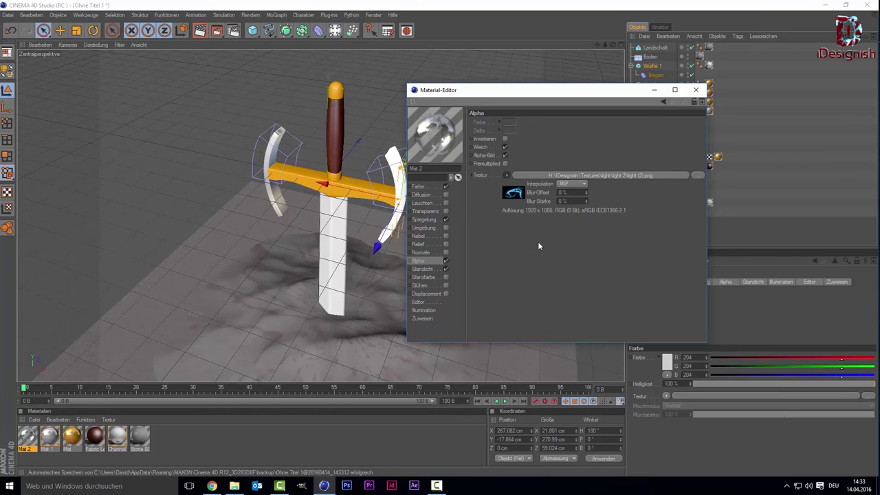
left_click(437, 293)
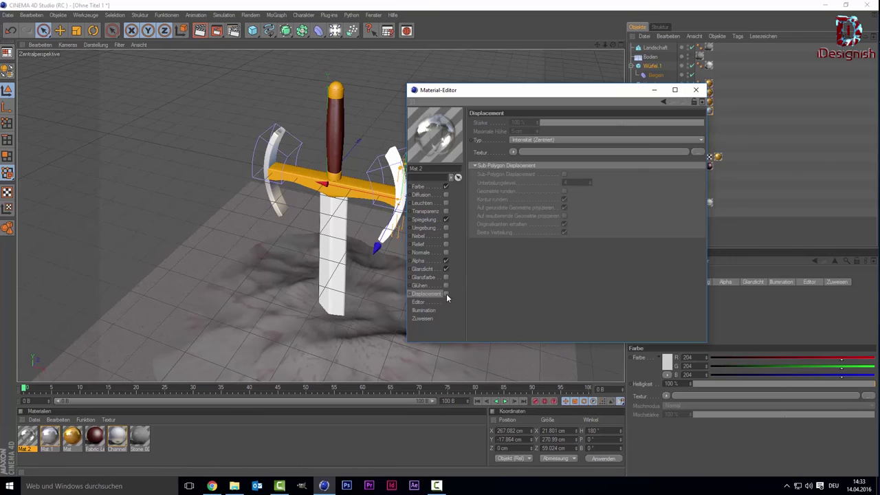
left_click(447, 293)
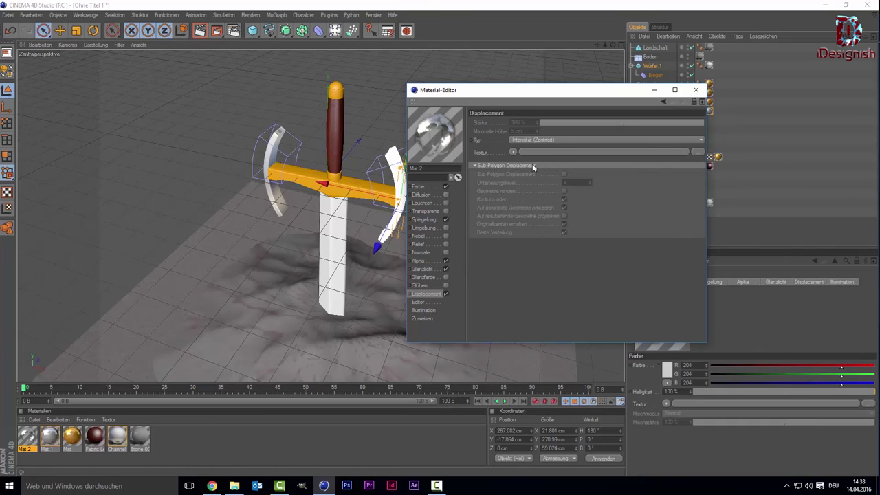
left_click(513, 150)
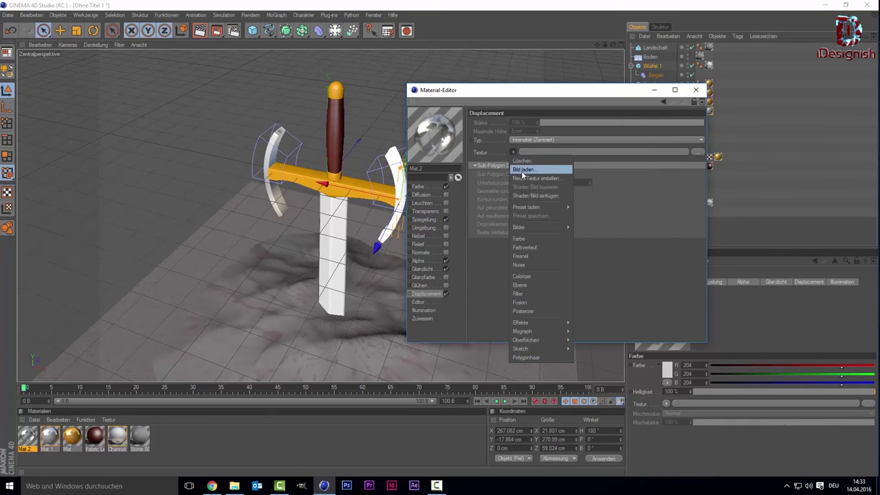
left_click(546, 195)
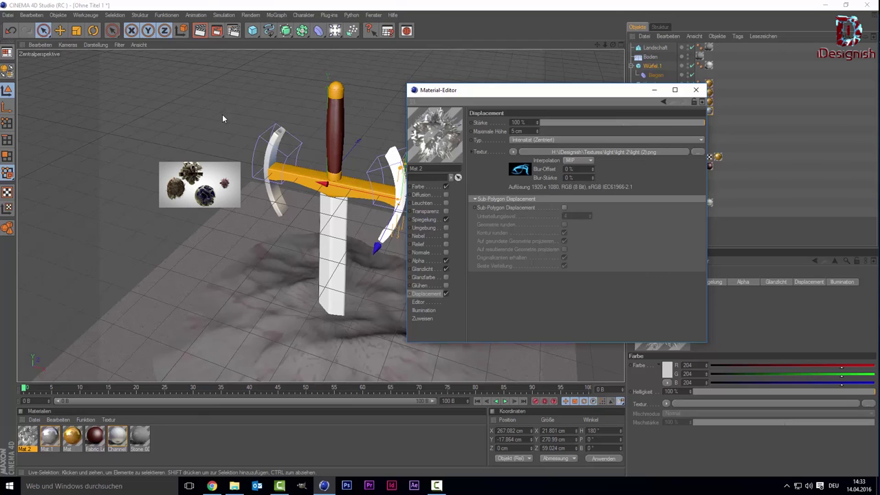
left_click(564, 208)
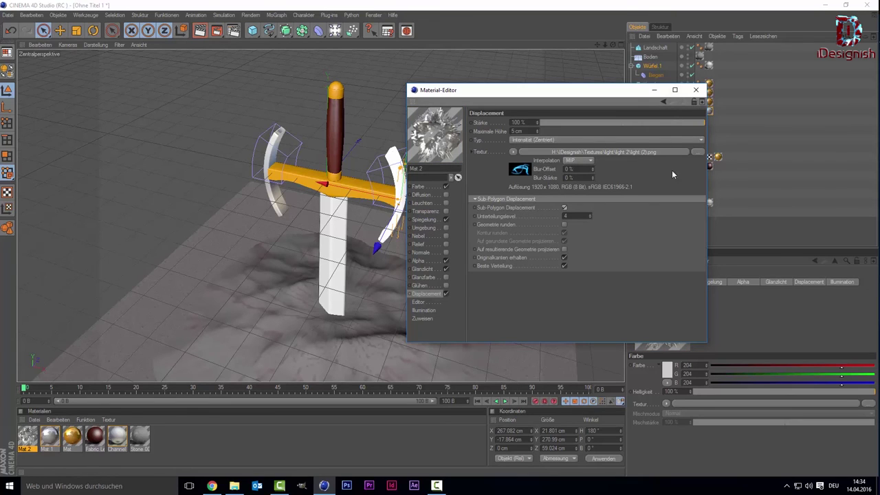
left_click(697, 92)
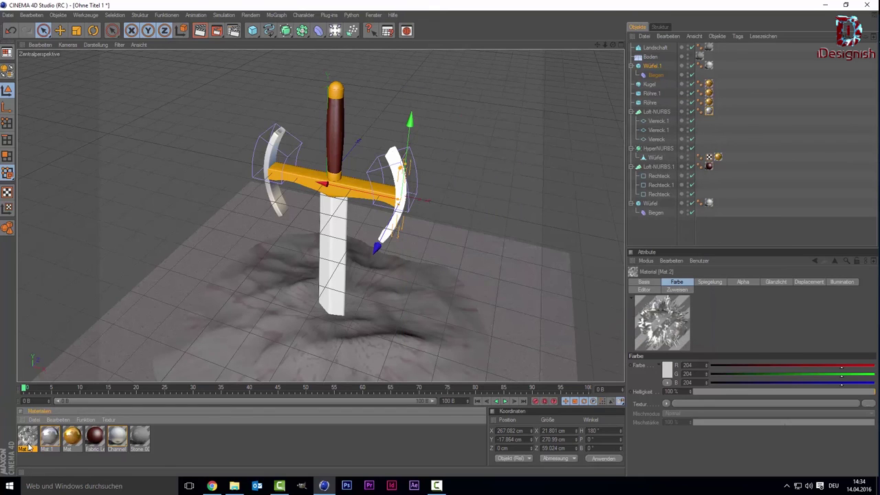
Drag Mat.2 onto the guard, blade, pommel sphere, grip tube and crossguard
left_click_drag(29, 445, 308, 184)
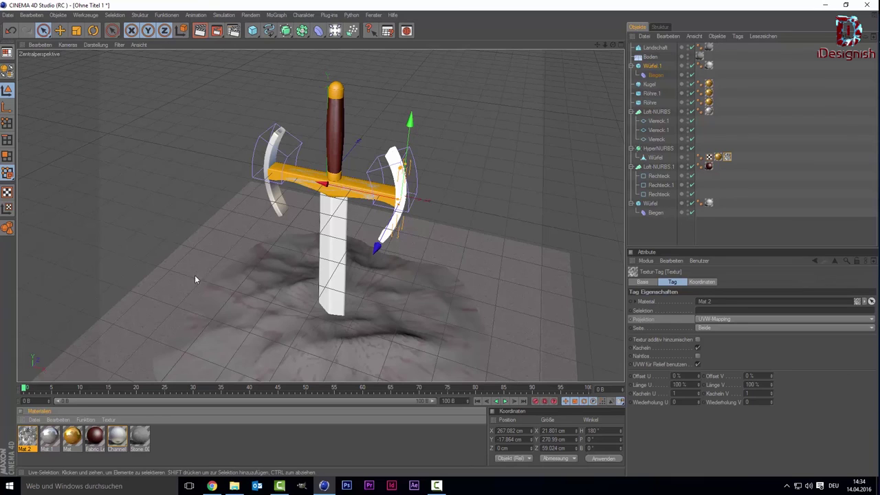
left_click_drag(26, 441, 331, 239)
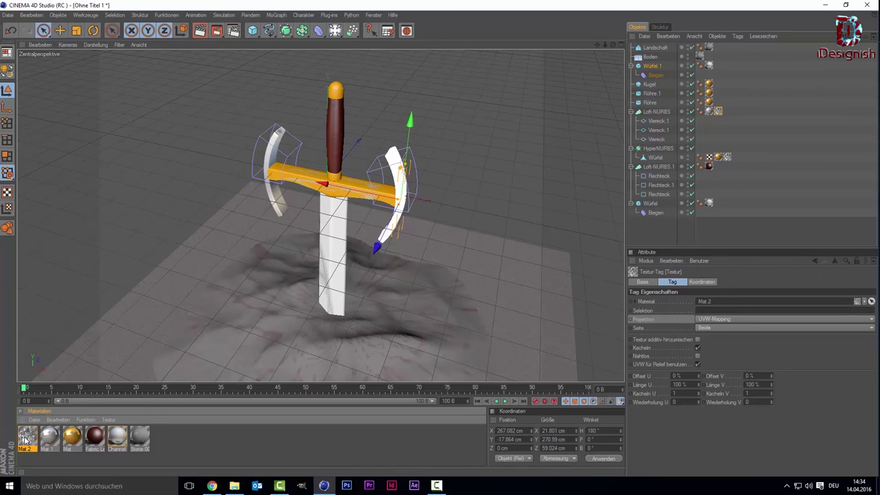
left_click_drag(322, 140, 344, 93)
left_click_drag(35, 439, 345, 101)
mouse_move(191, 335)
left_mouse_down()
mouse_move(336, 184)
mouse_move(321, 194)
left_mouse_up()
scroll(321, 195, "up", 2)
scroll(321, 194, "up", 2)
scroll(321, 196, "up", 2)
scroll(320, 201, "up", 1)
scroll(321, 201, "down", 1)
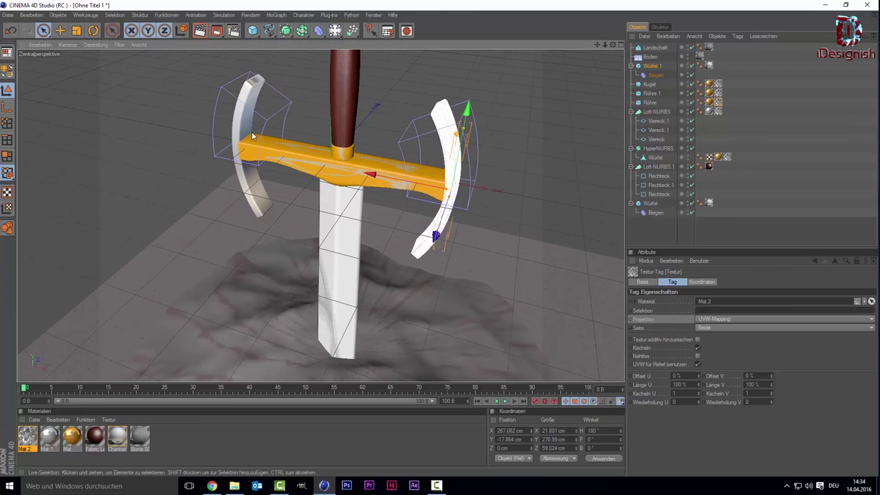
scroll(337, 165, "down", 2)
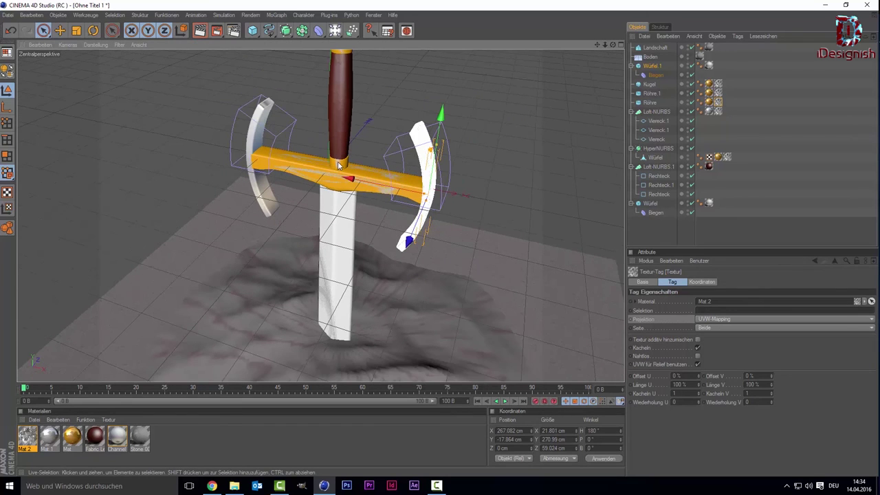
scroll(339, 139, "down", 1)
scroll(338, 139, "down", 1)
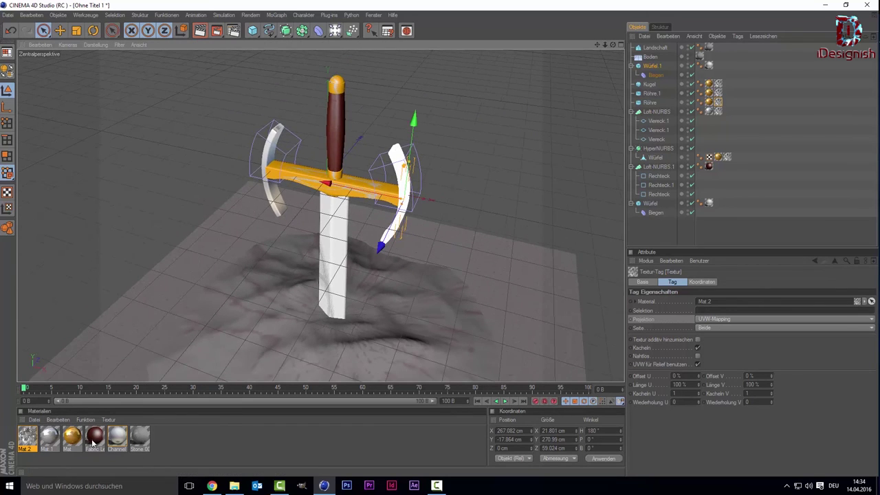
Set Fabric Leather's noise shader colours to black and dark grey
double_click(93, 444)
left_click(158, 156)
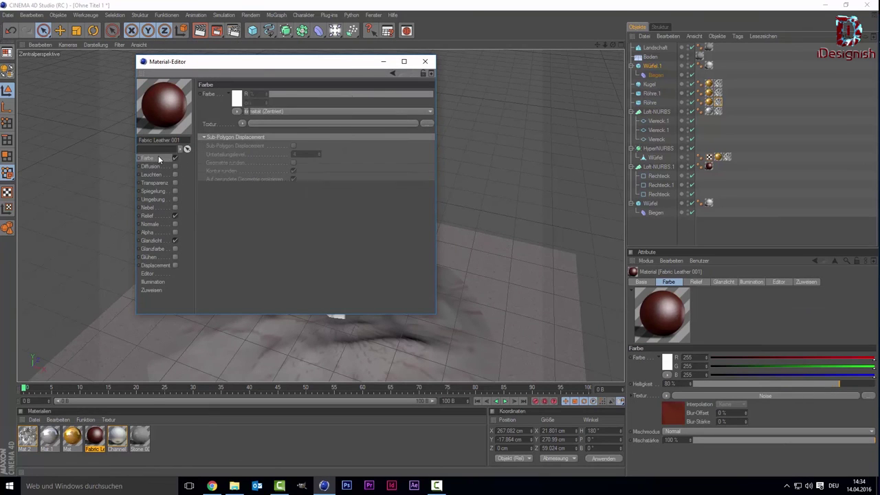
left_click(240, 151)
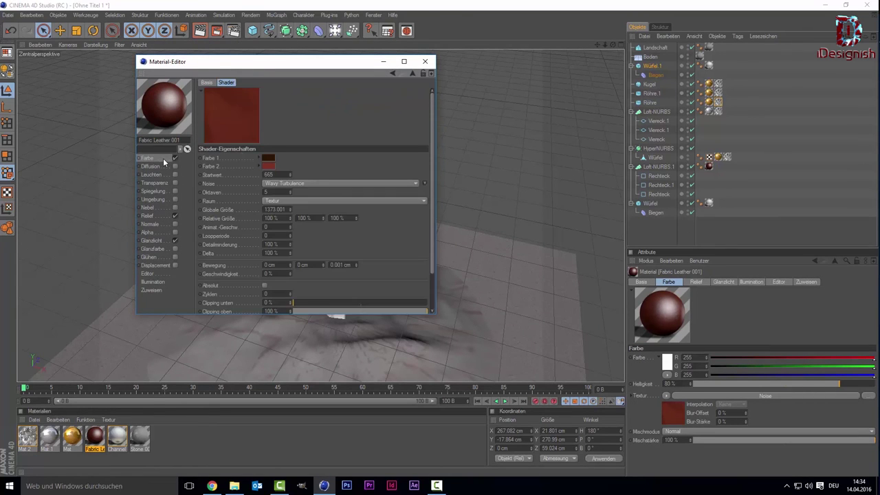
left_click(163, 159)
left_click(248, 161)
left_click(266, 160)
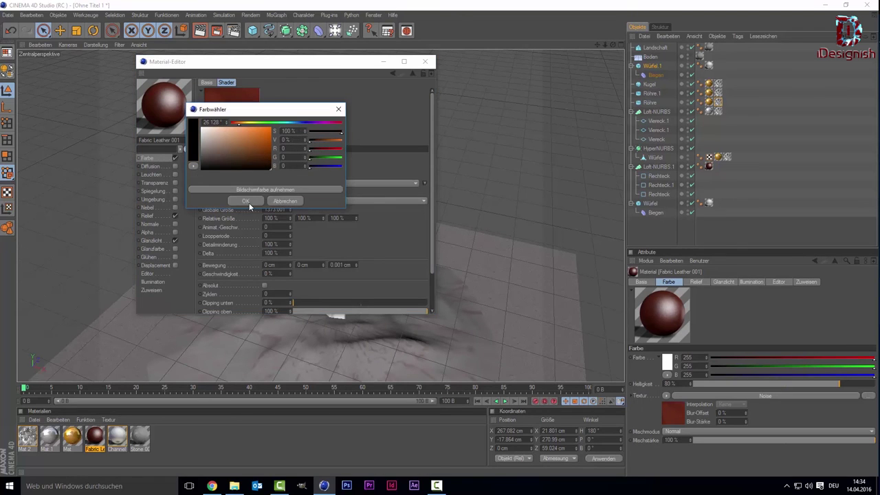
left_click(249, 202)
left_click(268, 166)
left_click_drag(270, 164, 202, 167)
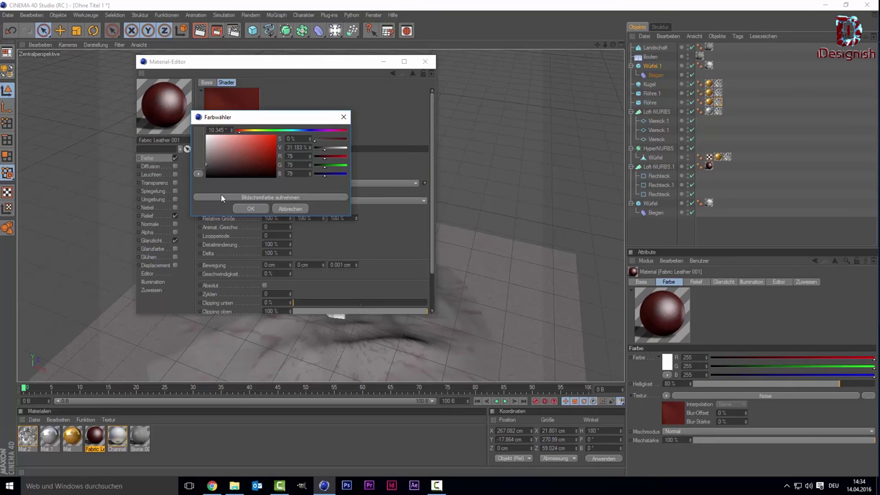
left_click(251, 208)
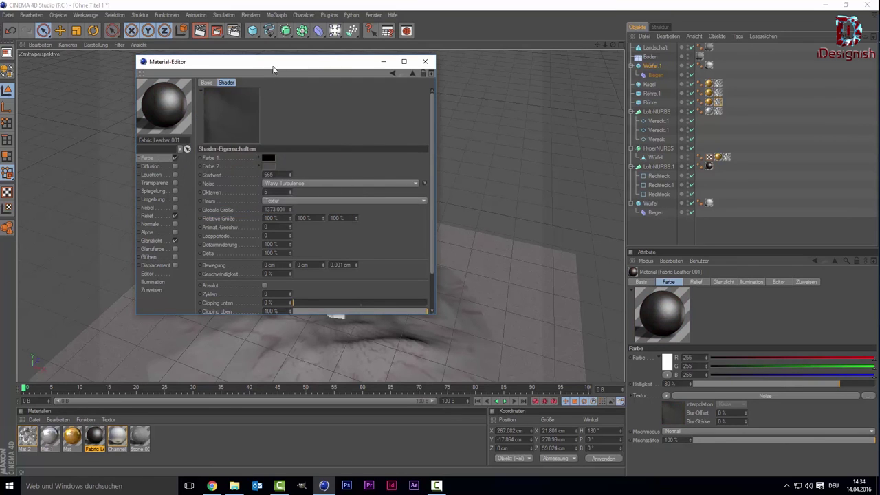
Raise the Relief Stärke to 100% and close the Fabric Leather editor
left_click_drag(275, 62, 522, 95)
left_click(405, 249)
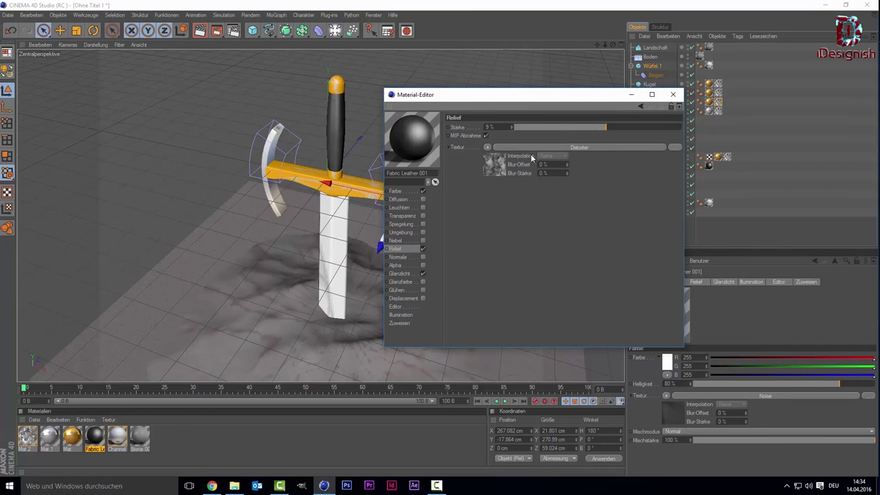
left_click_drag(578, 125, 792, 124)
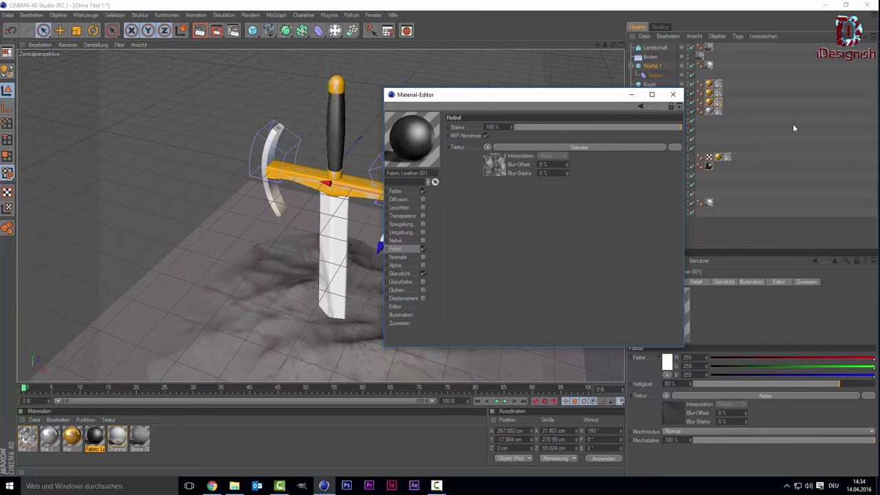
left_click(673, 94)
scroll(325, 135, "up", 2)
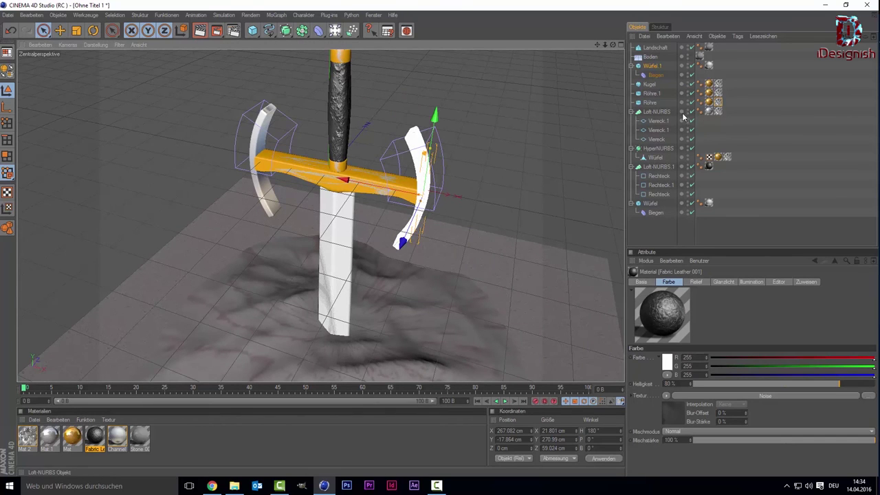
Cycle the blade's Mat 2 tag projection through Fläche and Zylinder, settling on Shrink-Wrapping
left_click(717, 112)
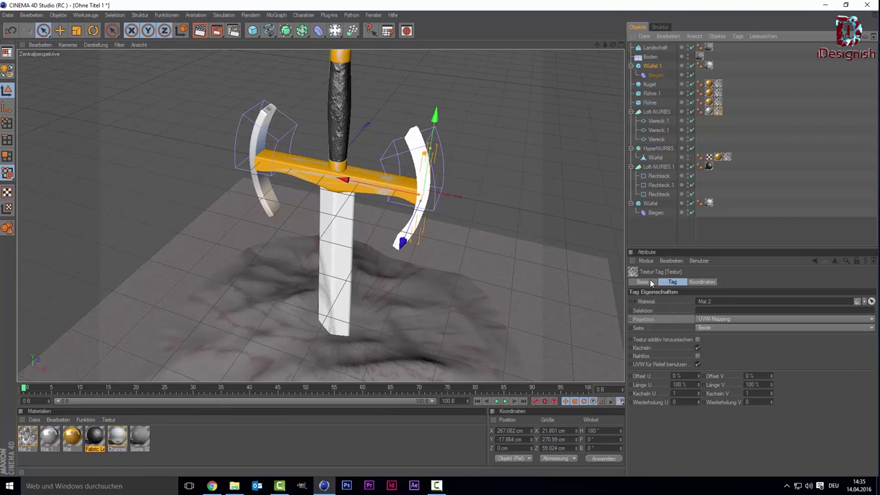
left_click(651, 282)
left_click(673, 284)
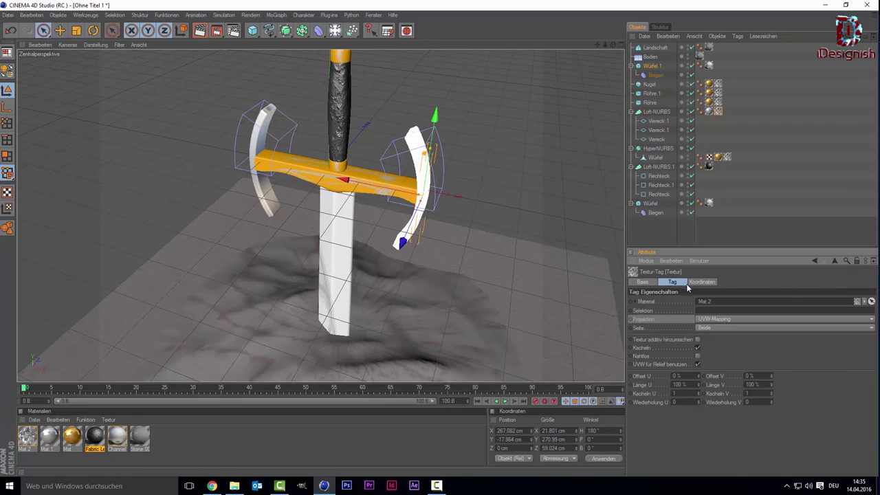
left_click(713, 320)
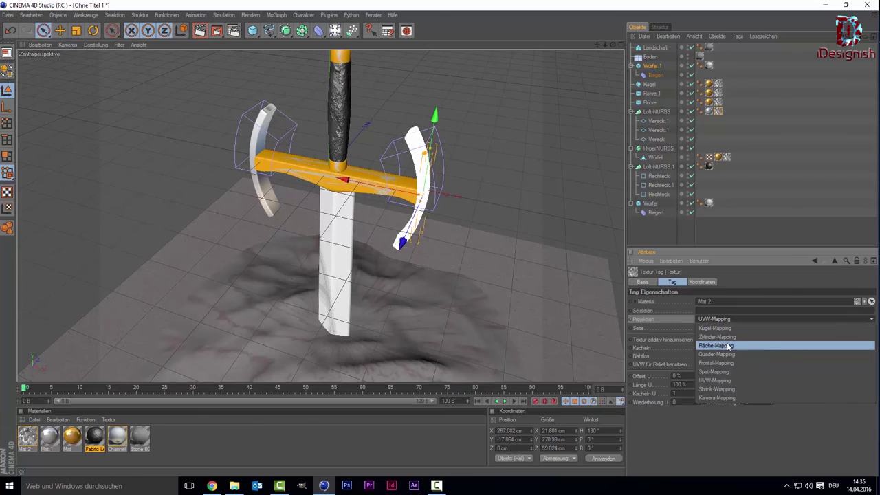
left_click(728, 346)
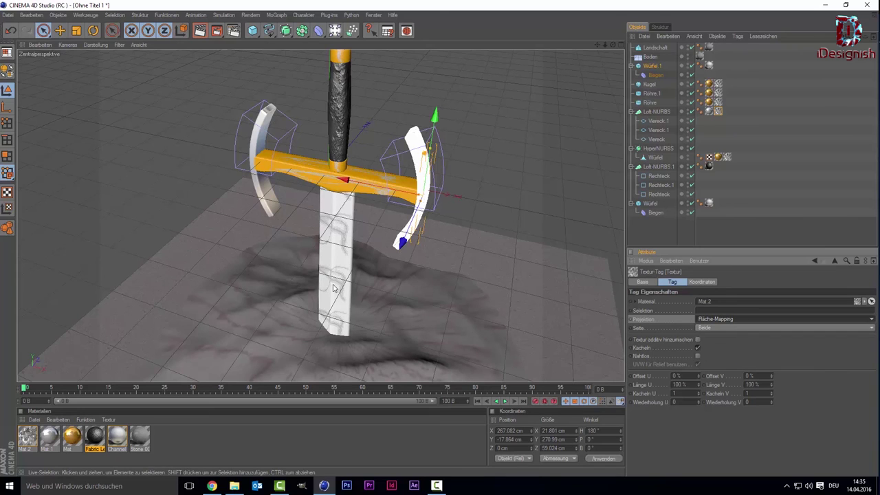
left_click(725, 320)
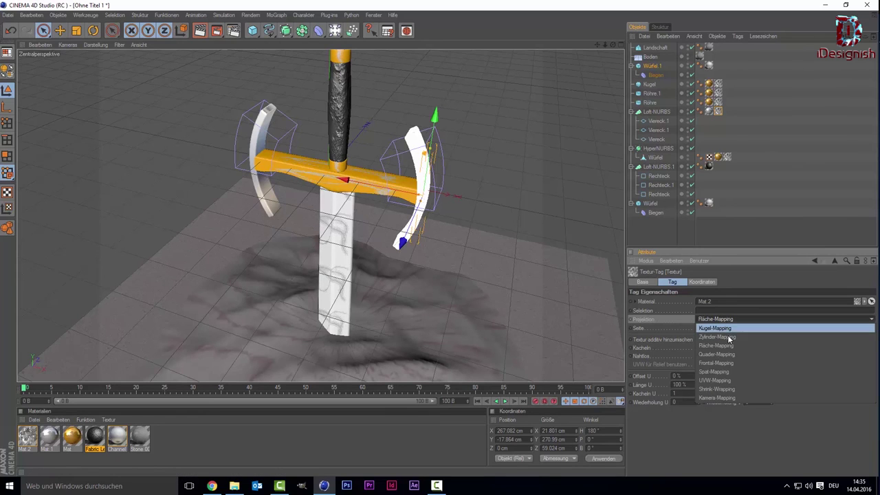
left_click(728, 337)
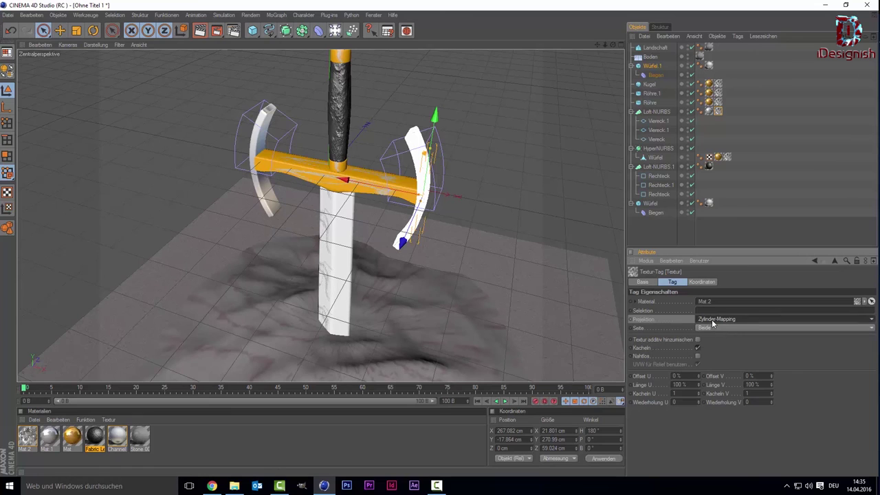
left_click(718, 321)
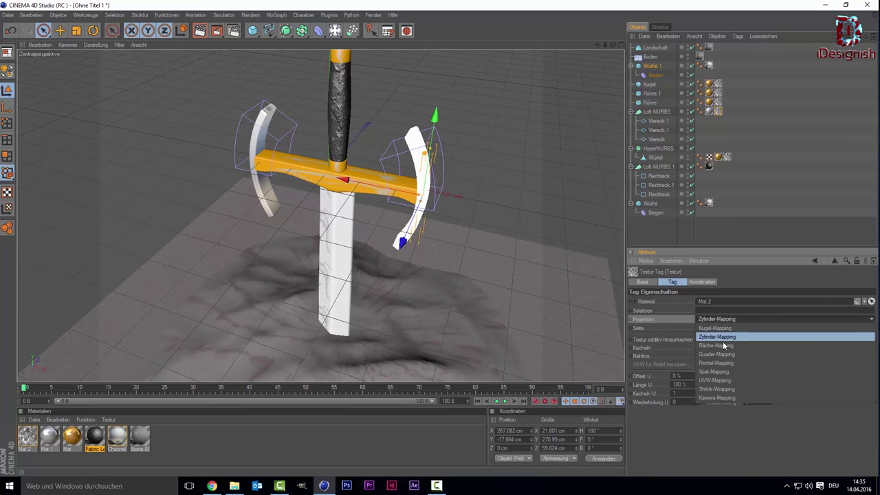
left_click(732, 390)
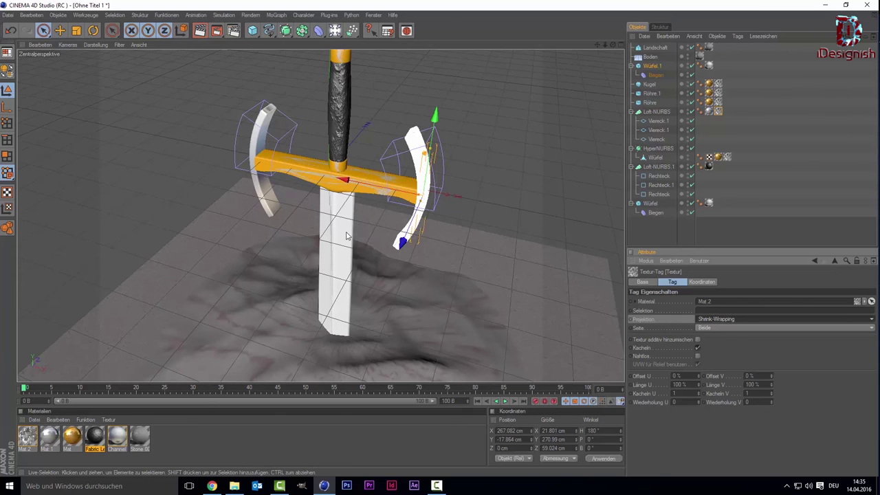
left_click(498, 241)
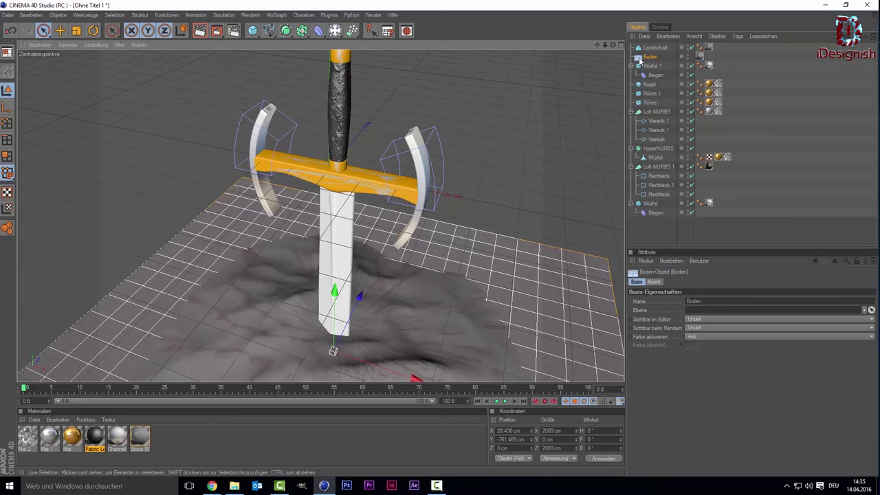
Switch a Mat 2 texture tag to Zylinder-Mapping, then to Shrink-Wrapping
left_click(718, 102)
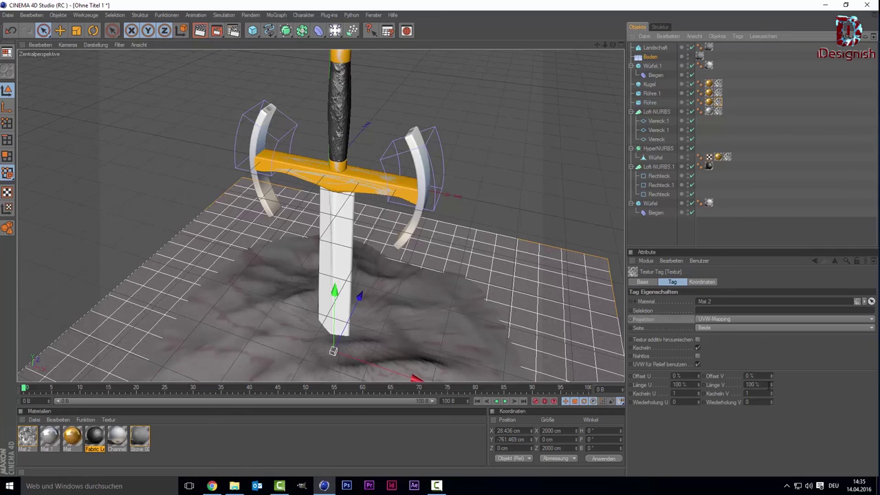
left_click(701, 319)
left_click(717, 339)
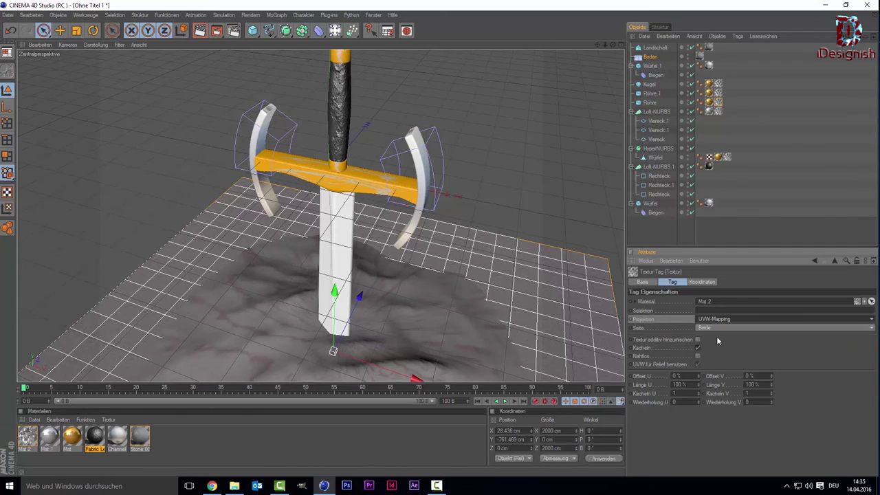
left_click(720, 326)
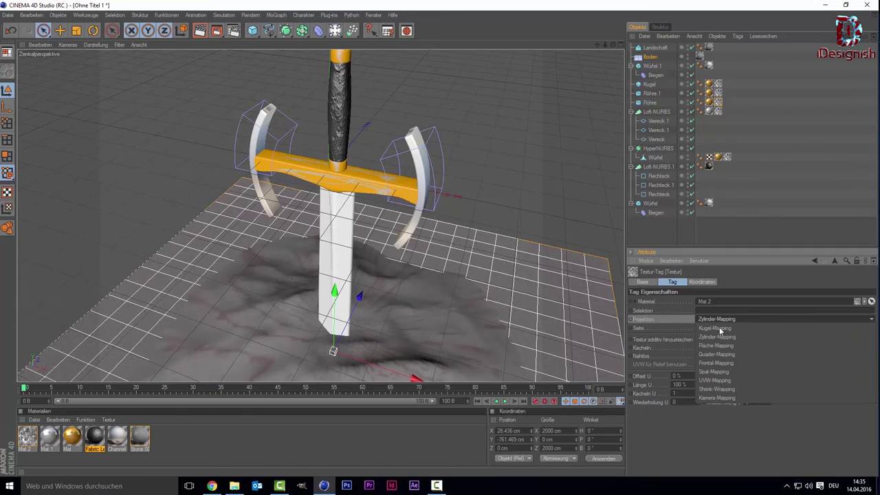
left_click(727, 389)
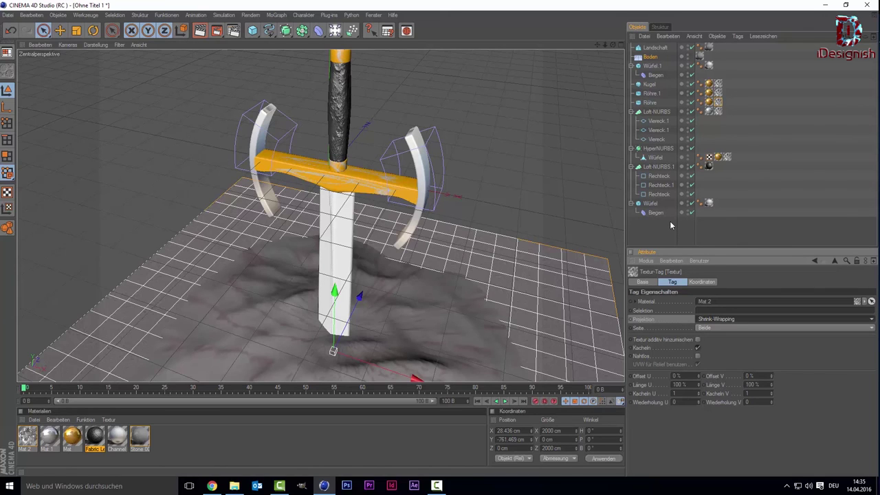
Select the Röhre crossguard tube and its Mat 2 tag, framing the guard and hilt
left_click(728, 103)
left_click(717, 102)
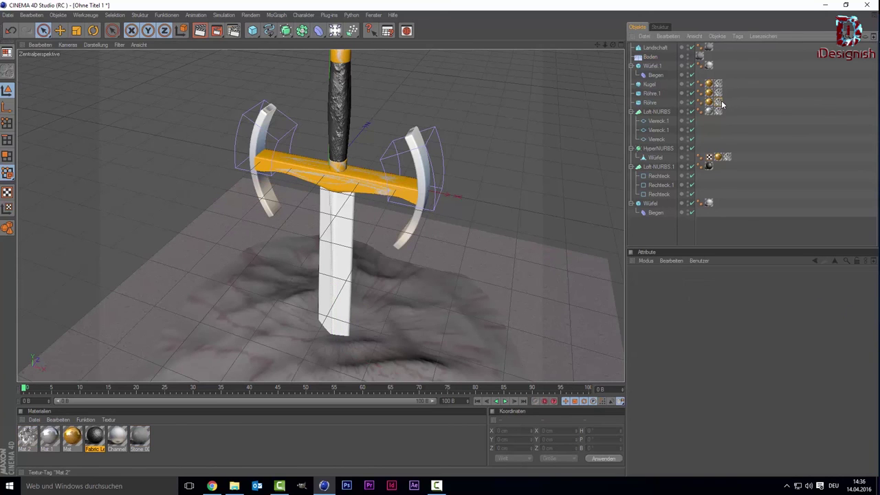
left_click_drag(615, 102, 541, 85, "alt")
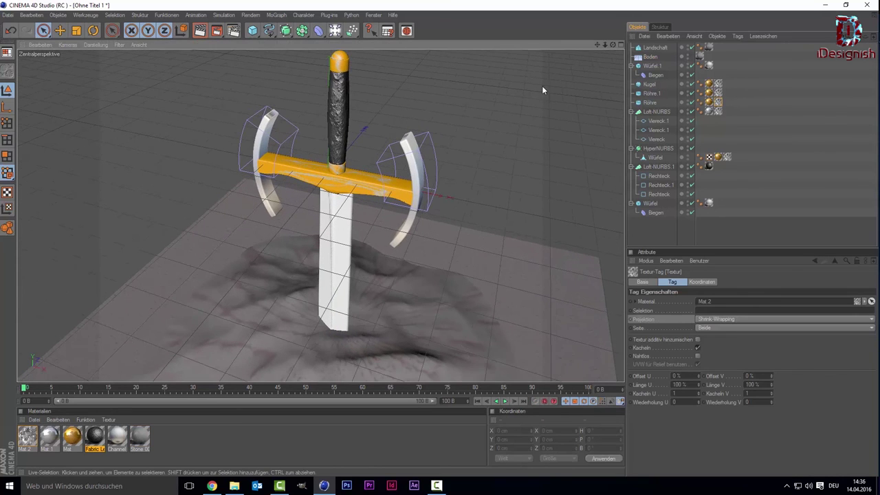
left_click(656, 103)
scroll(608, 117, "up", 2)
scroll(552, 121, "up", 2)
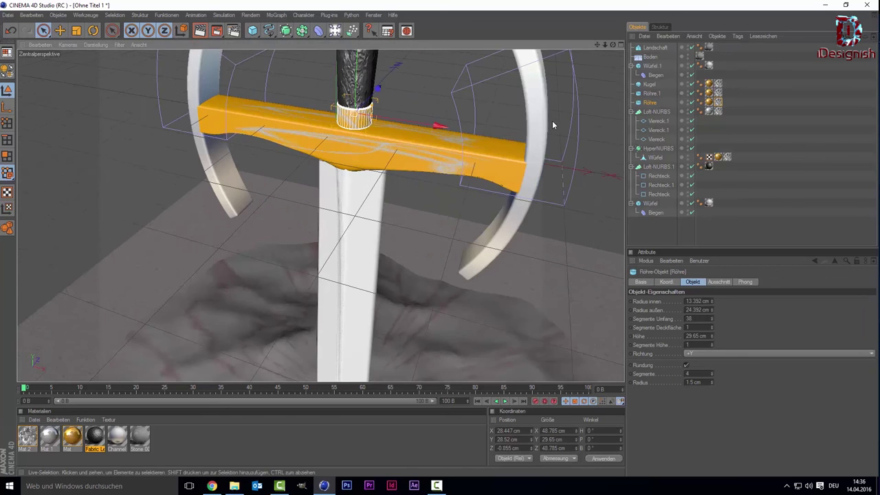
scroll(556, 48, "up", 2)
scroll(592, 42, "up", 2)
left_click_drag(594, 43, 605, 76)
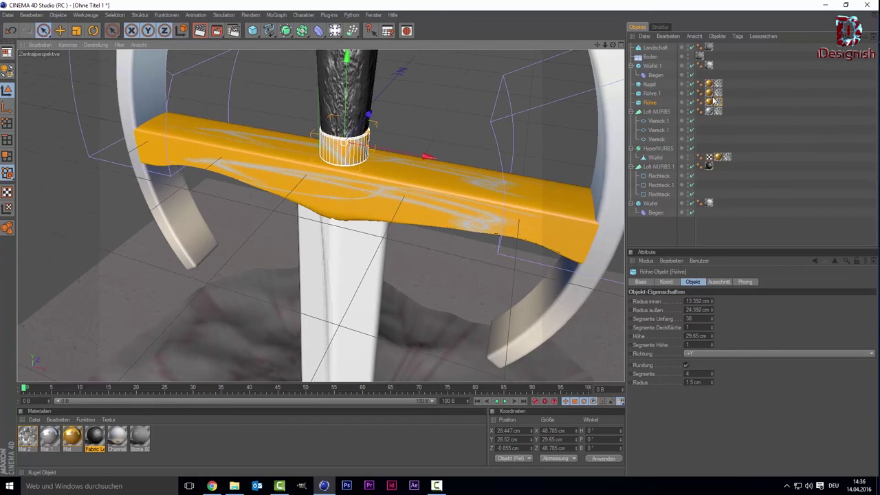
Set the Röhre tube's Mat 2 texture projection to Shrink-Wrapping
left_click(526, 108)
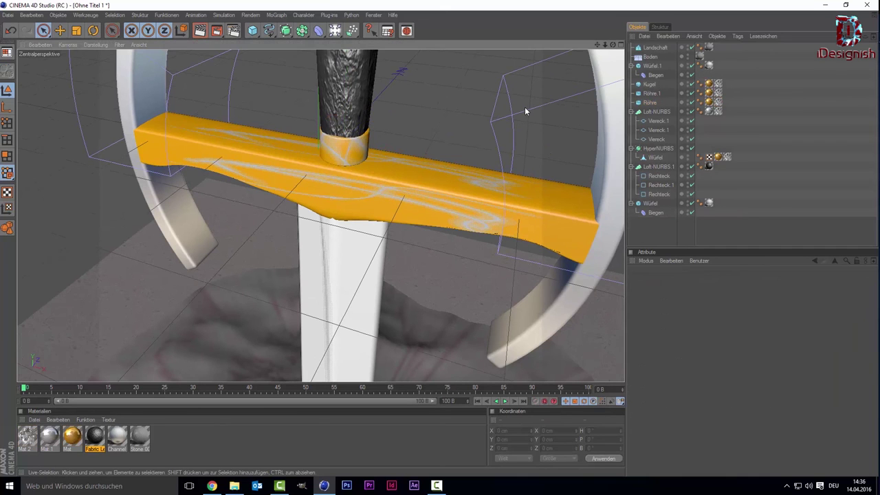
scroll(412, 110, "down", 3)
scroll(411, 104, "down", 2)
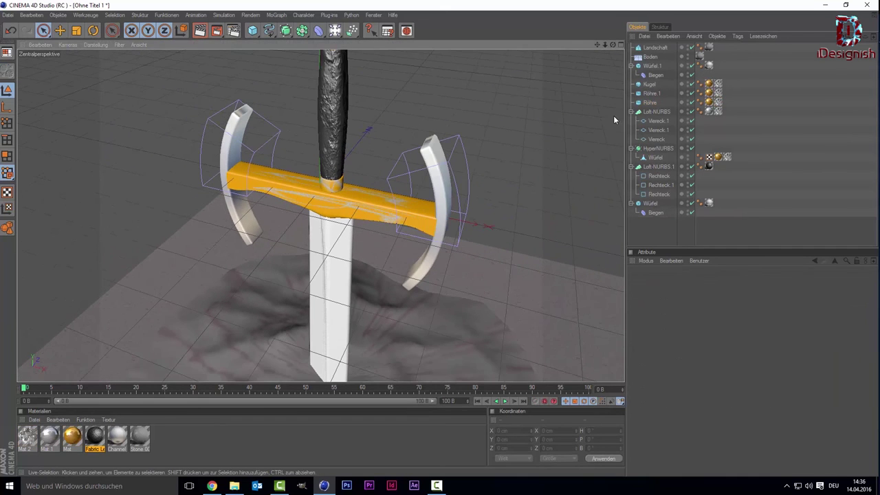
left_click(718, 103)
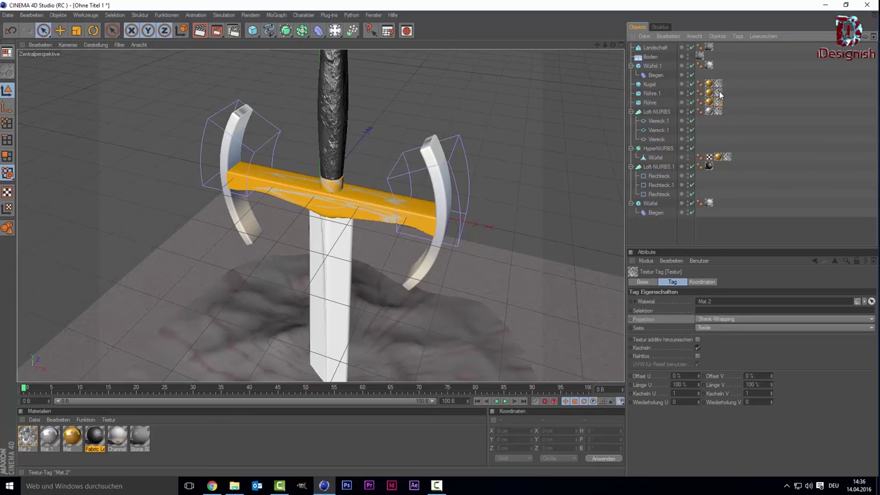
left_click(754, 318)
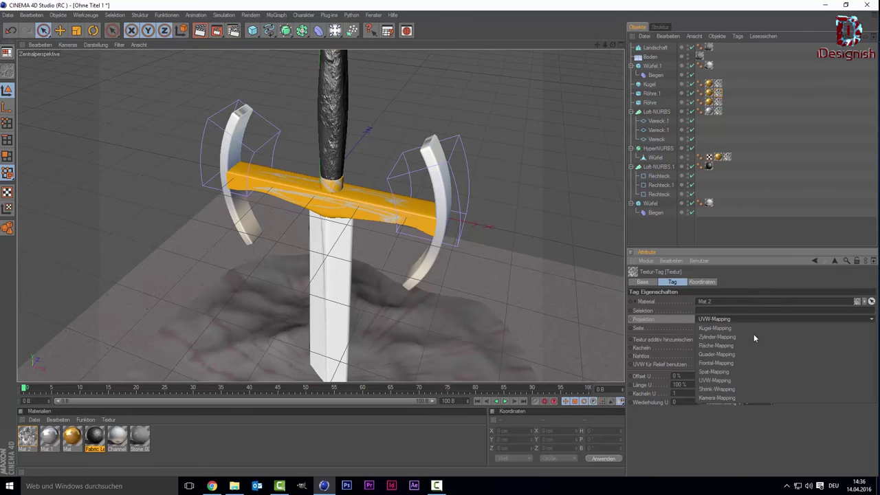
left_click(739, 390)
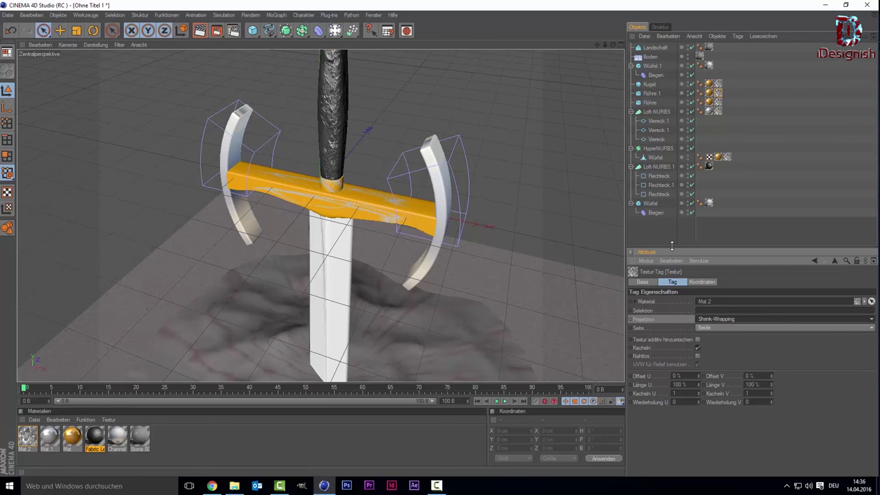
Inspect the Kugel pommel's texture tag settings
left_click(675, 84)
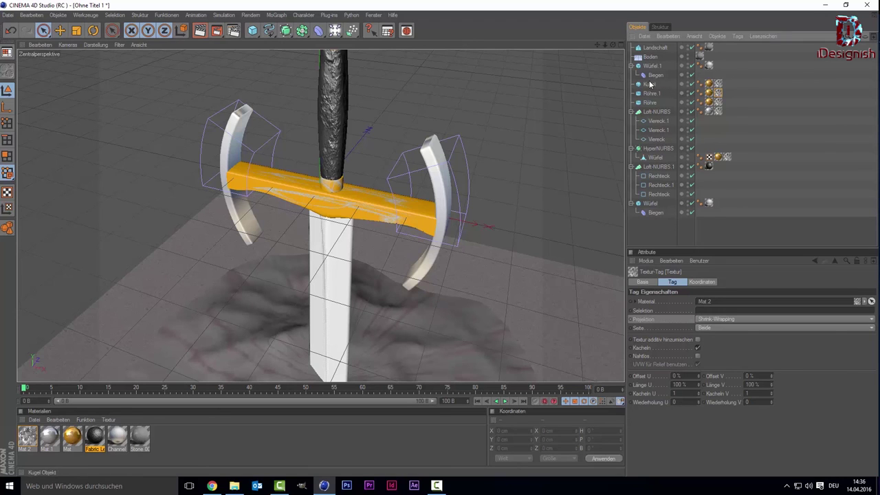
left_click(718, 84)
scroll(490, 73, "down", 3)
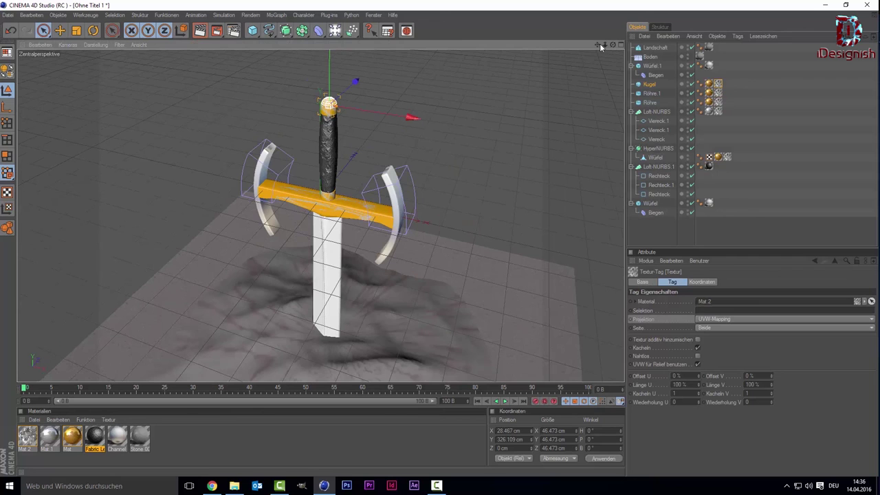
left_click_drag(599, 46, 599, 76)
Select the crossguard Würfel object and show its texture tag settings
left_click(555, 115)
scroll(407, 153, "up", 2)
scroll(407, 153, "up", 3)
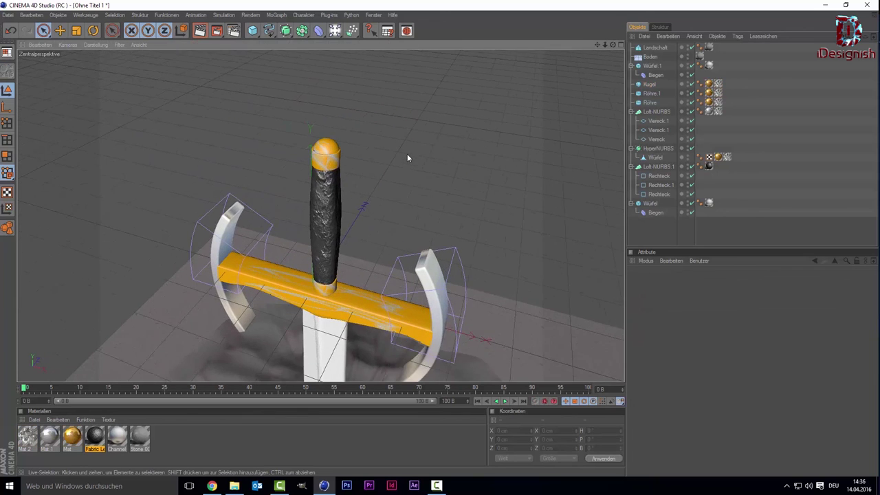
scroll(407, 155, "up", 2)
scroll(407, 156, "down", 1)
scroll(407, 157, "down", 2)
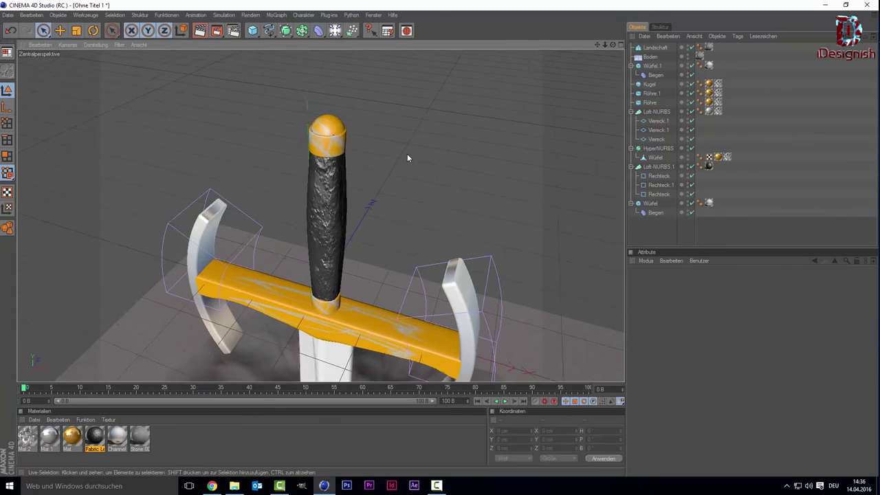
scroll(407, 157, "down", 2)
left_click(349, 299)
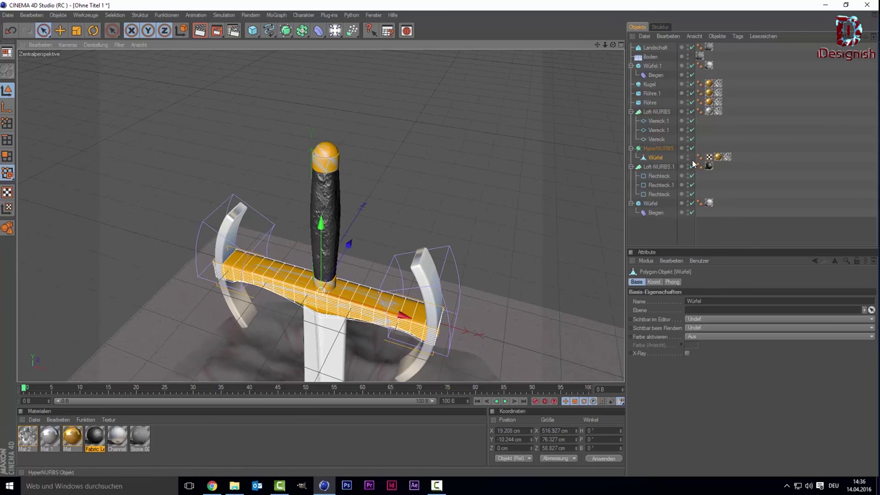
left_click(726, 155)
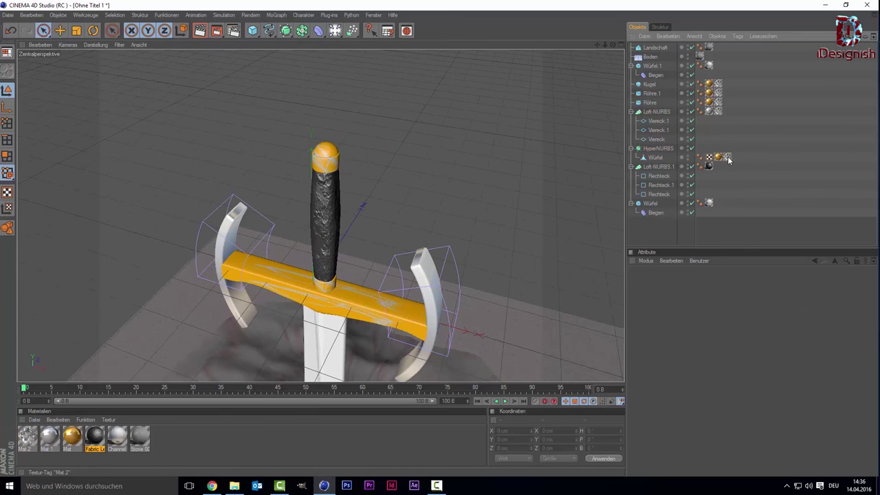
Try Shrink-Wrapping, Kamera, Zylinder and Kugel projections on the crossguard's Mat 2 texture
left_click(726, 325)
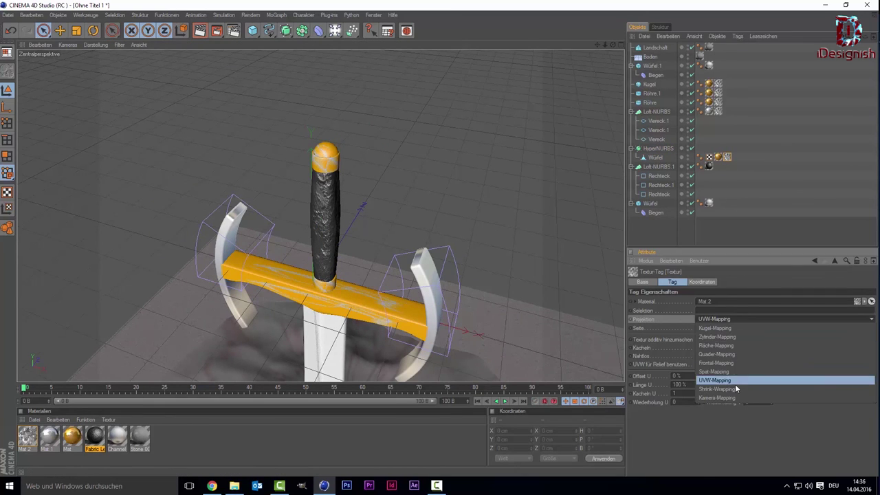
left_click(736, 390)
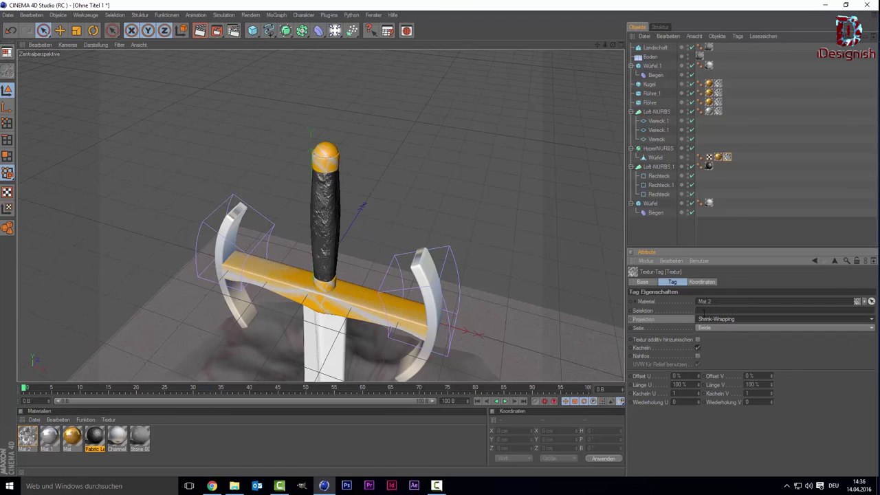
left_click(718, 321)
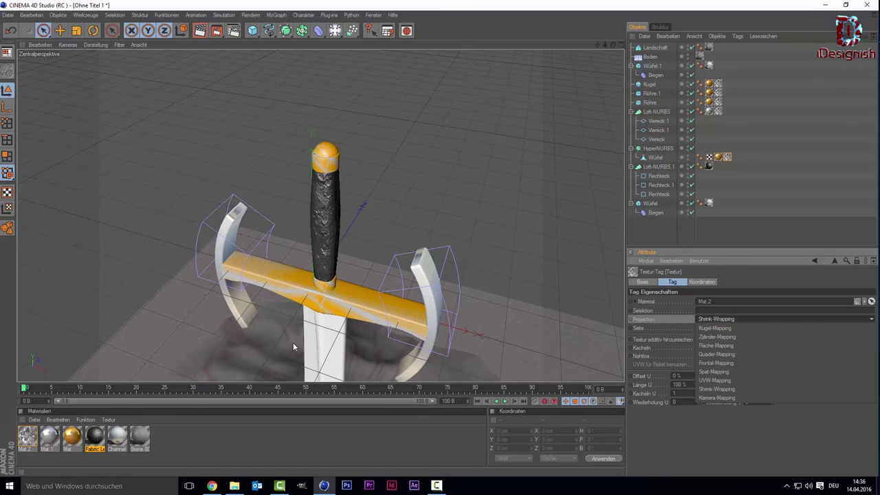
left_click(704, 401)
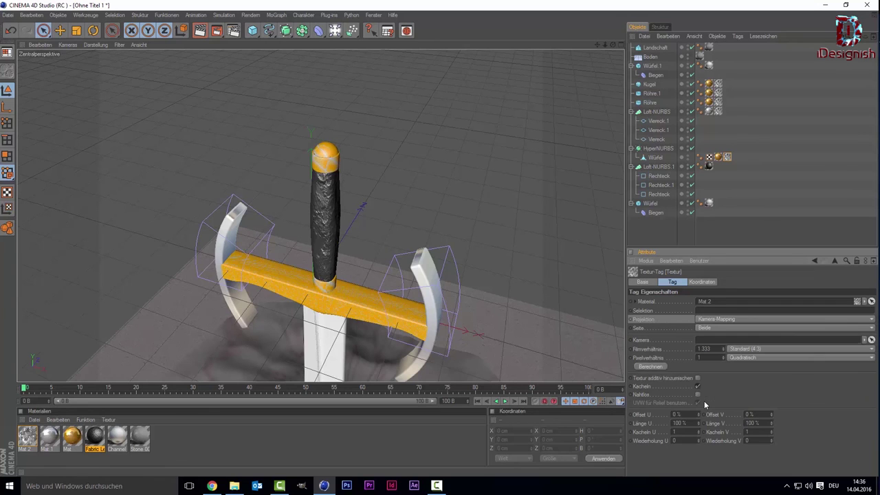
left_click(745, 320)
left_click(744, 336)
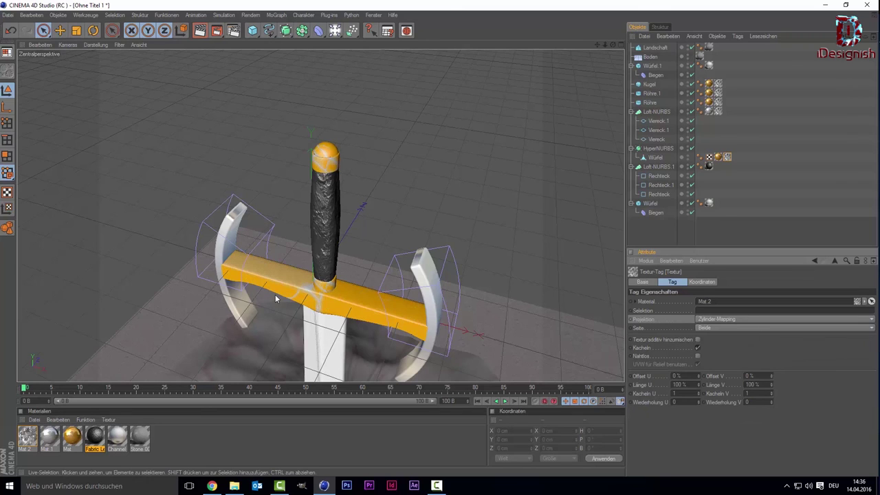
left_click(716, 318)
left_click(716, 329)
Apply Quader-Mapping to the crossguard texture and frame the whole sword and landscape
left_click_drag(449, 291, 321, 262, "alt")
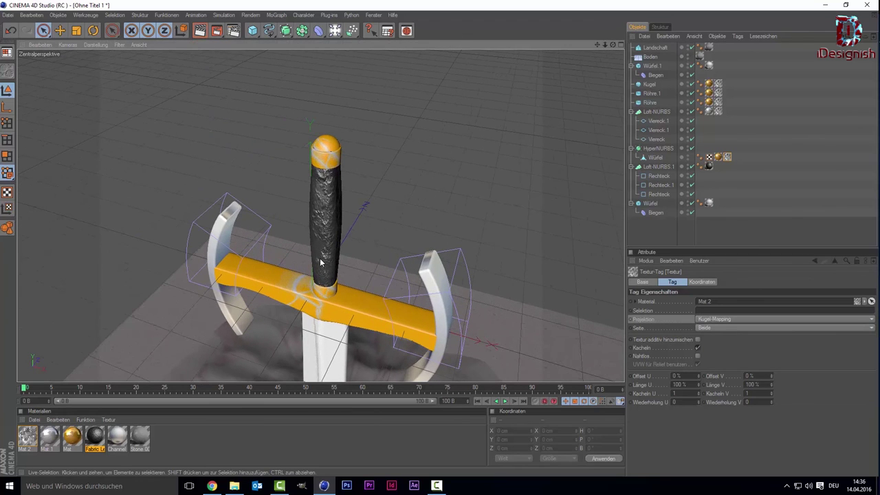
left_click(715, 318)
left_click(719, 356)
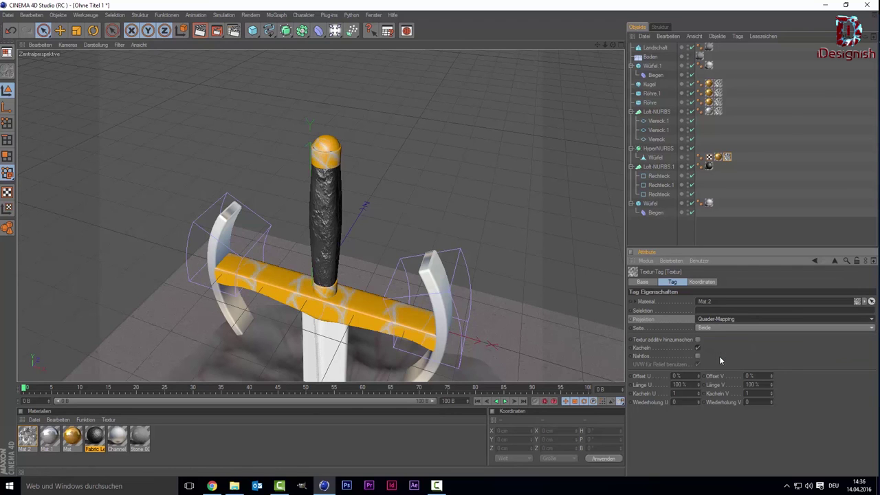
left_click_drag(566, 299, 470, 273, "alt")
left_click_drag(597, 44, 591, 14)
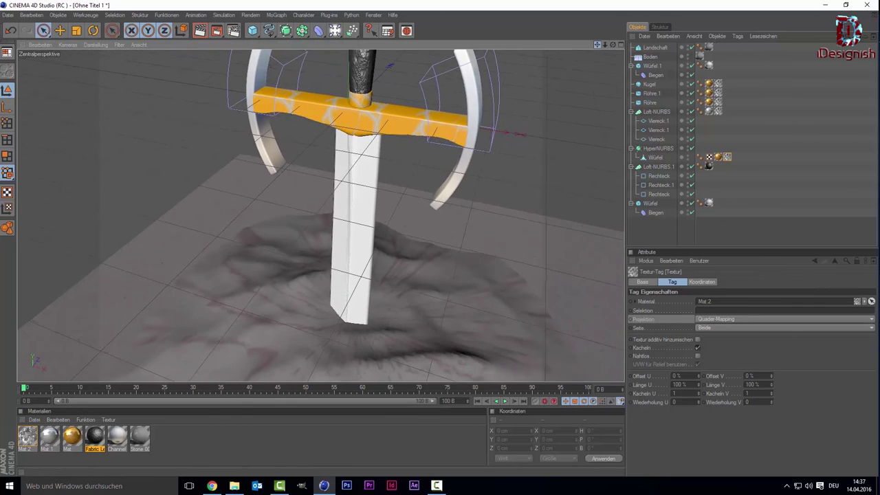
left_click_drag(604, 44, 528, 130)
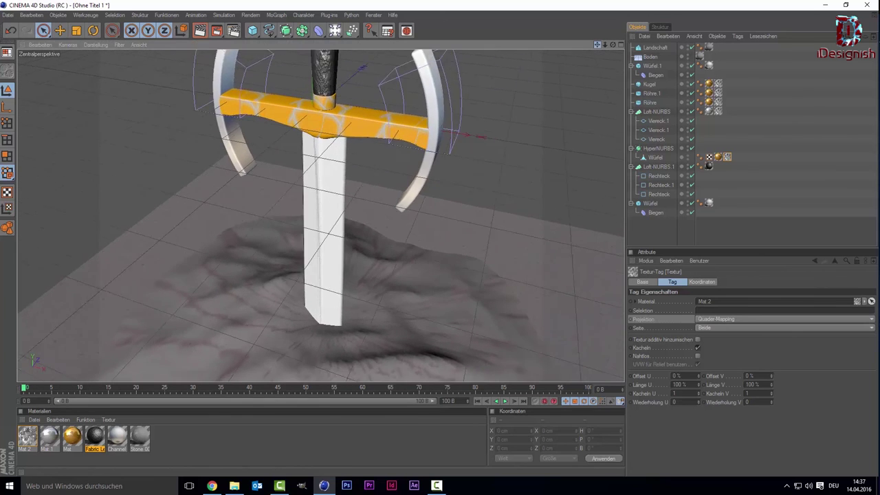
scroll(287, 76, "down", 2)
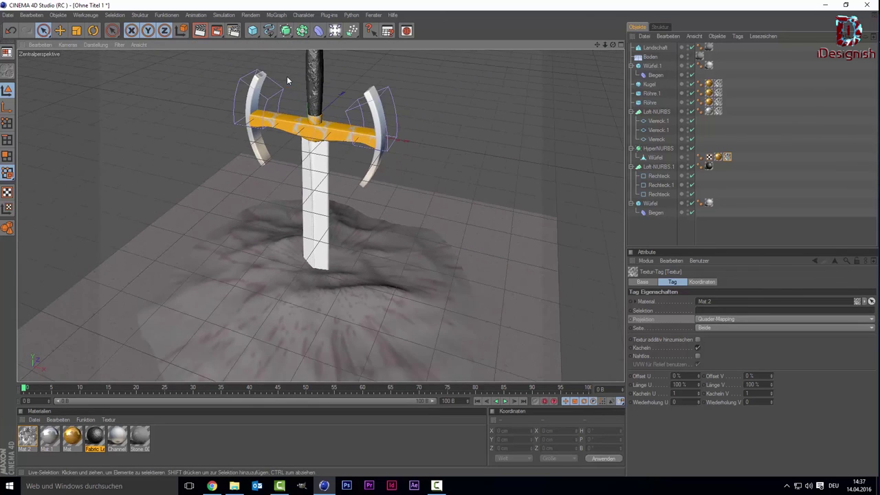
scroll(287, 75, "down", 2)
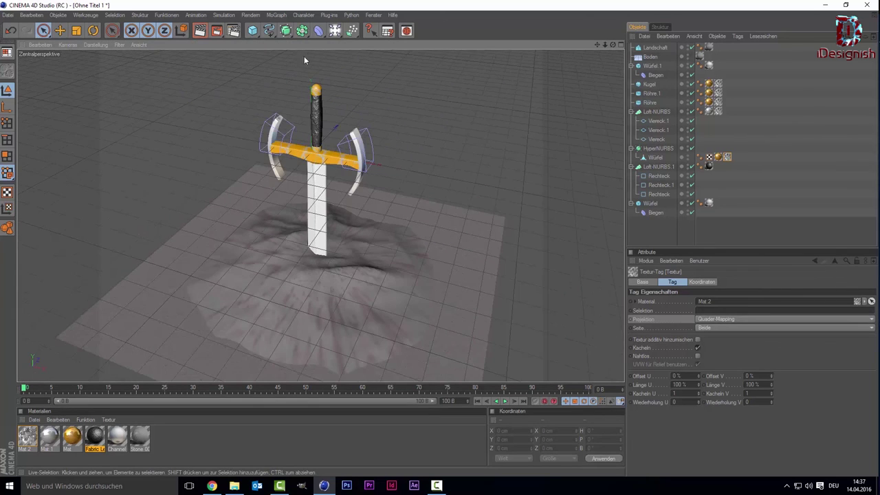
Add a point light and move it upper left, near X -770, Y 633, Z -193 cm
left_click(335, 31)
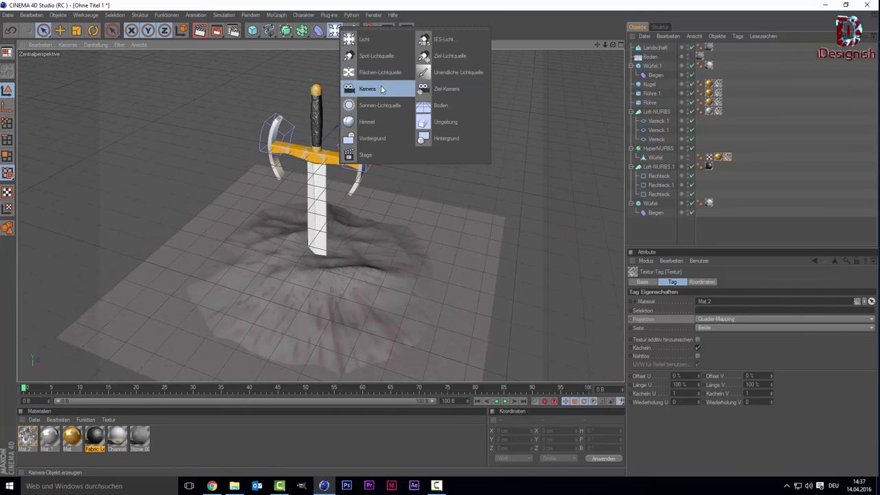
left_click(374, 39)
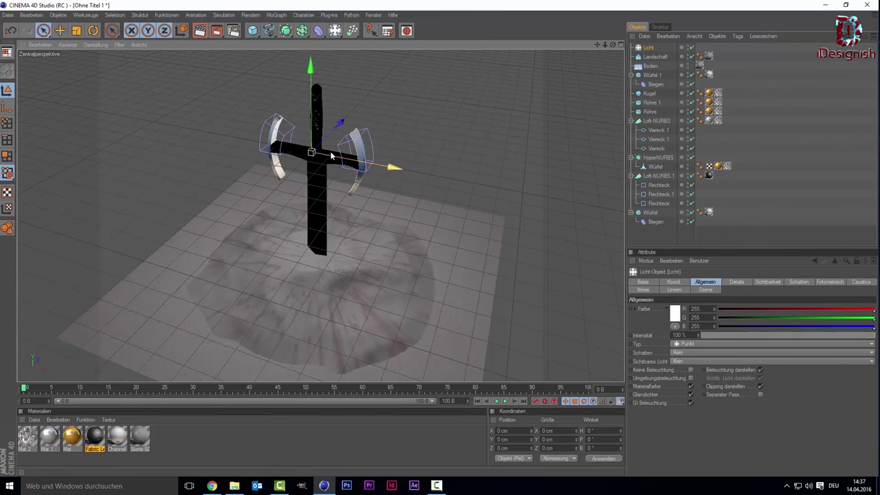
left_click_drag(339, 123, 308, 156)
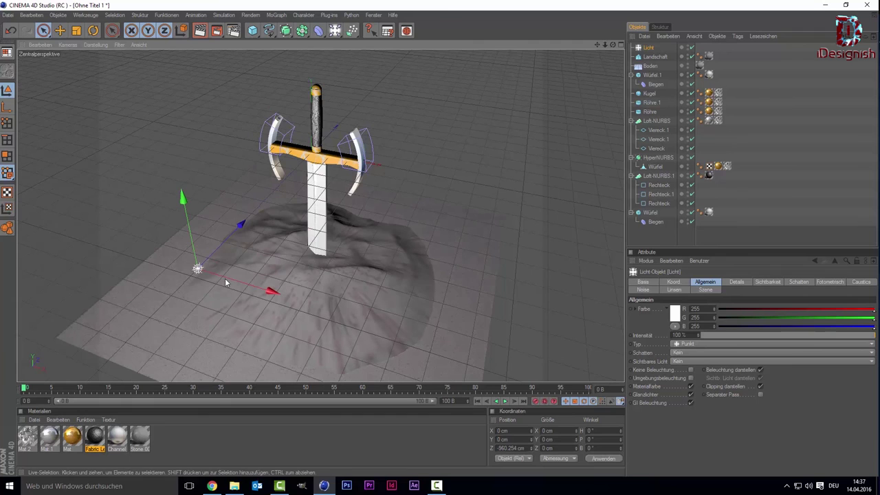
mouse_move(231, 283)
left_mouse_down()
mouse_move(57, 190)
mouse_move(163, 142)
left_mouse_up()
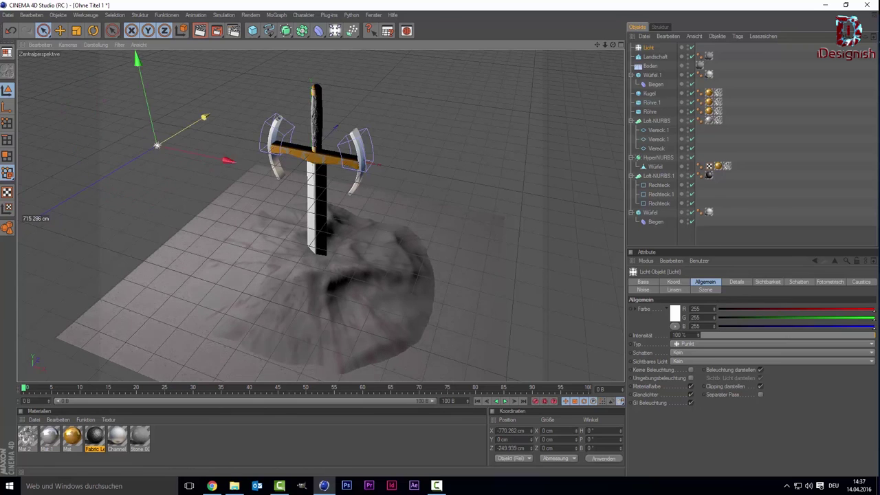
left_click_drag(154, 103, 149, 69)
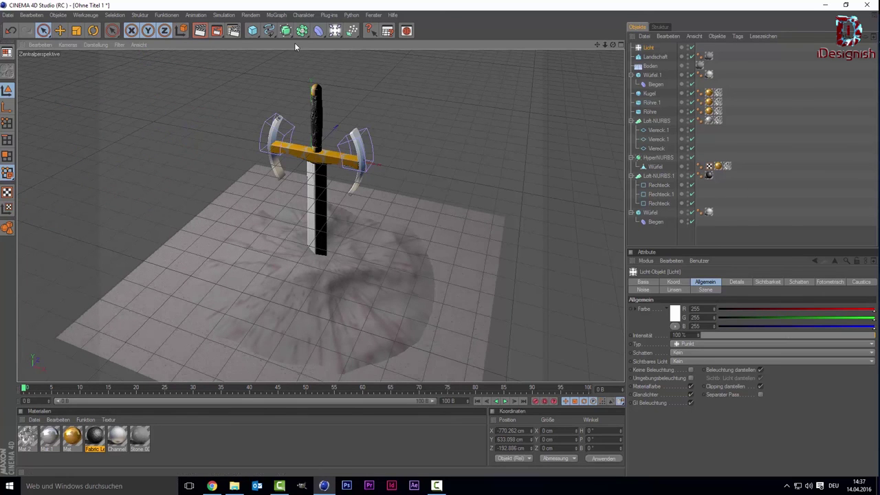
left_click(335, 30)
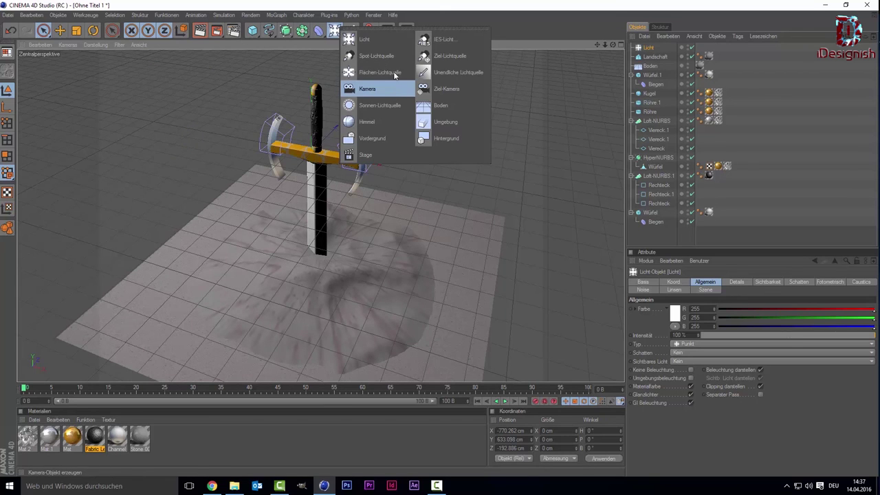
Replace a plain spot light with a target spot light aimed at the sword
left_click(395, 53)
scroll(293, 136, "down", 3)
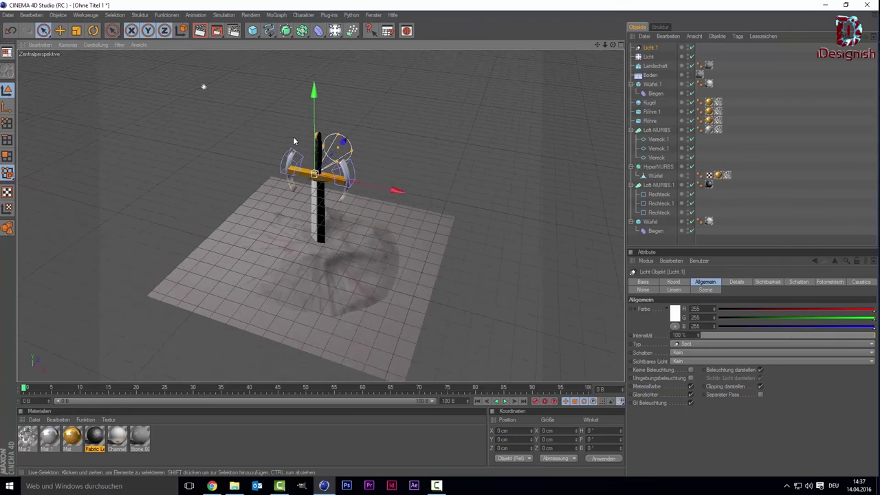
key("Delete")
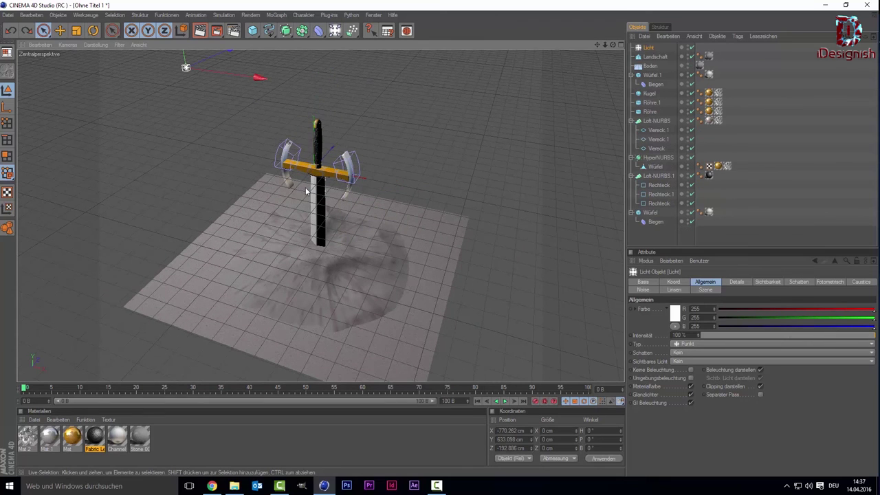
left_click(335, 30)
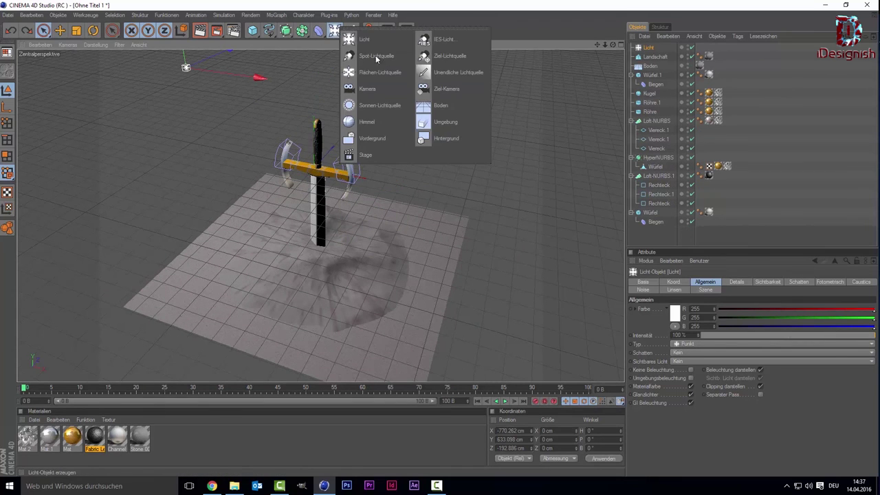
left_click(448, 56)
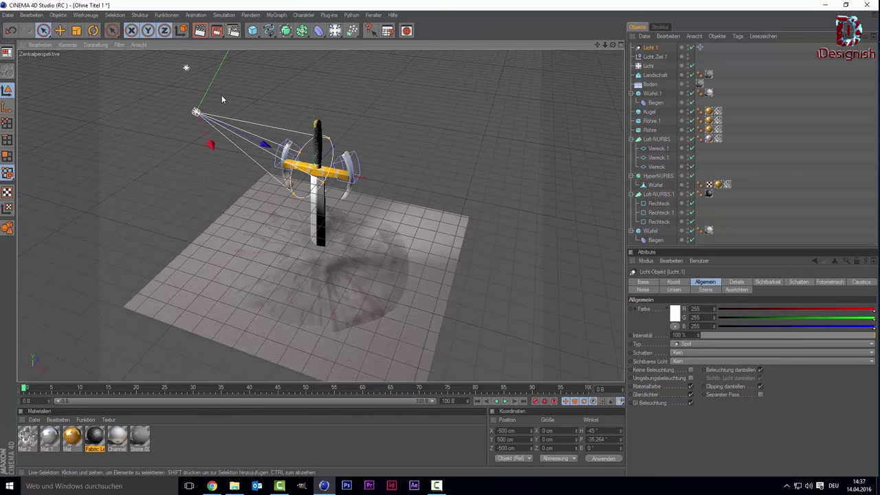
Move the target spot light high above the sword, undoing one misplaced move
mouse_move(196, 112)
left_mouse_down()
mouse_move(327, 87)
mouse_move(454, 123)
left_mouse_up()
scroll(327, 87, "down", 3)
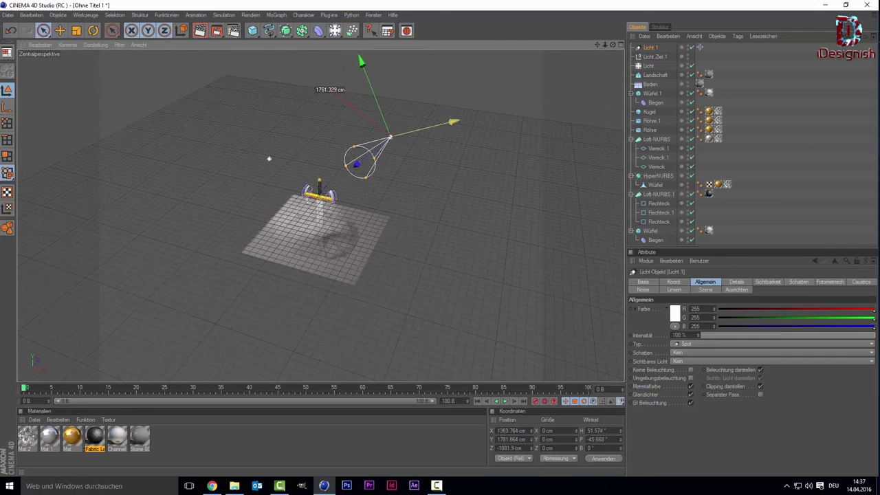
left_click_drag(357, 163, 382, 142)
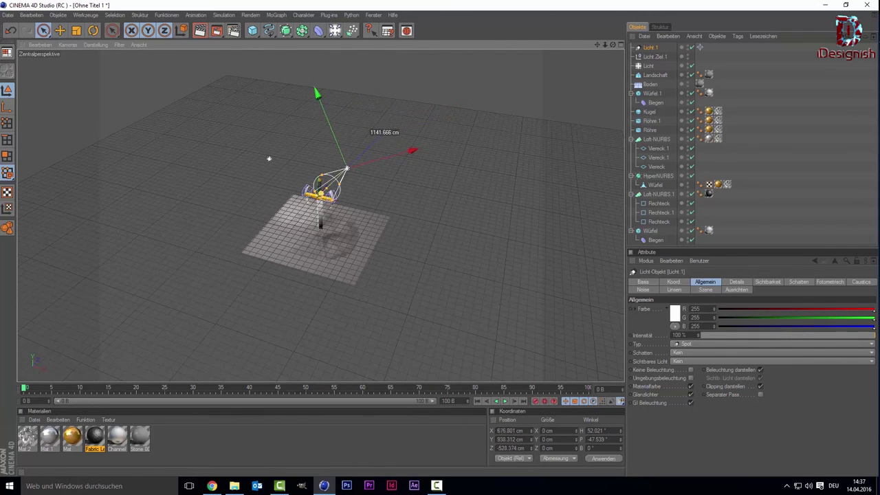
mouse_move(348, 167)
left_mouse_down()
mouse_move(386, 160)
mouse_move(375, 165)
left_mouse_up()
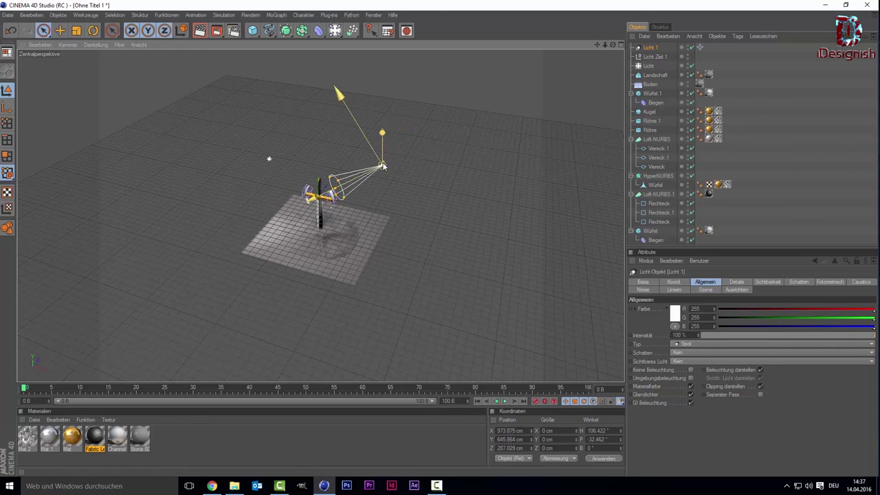
scroll(368, 161, "up", 2)
scroll(368, 161, "up", 2)
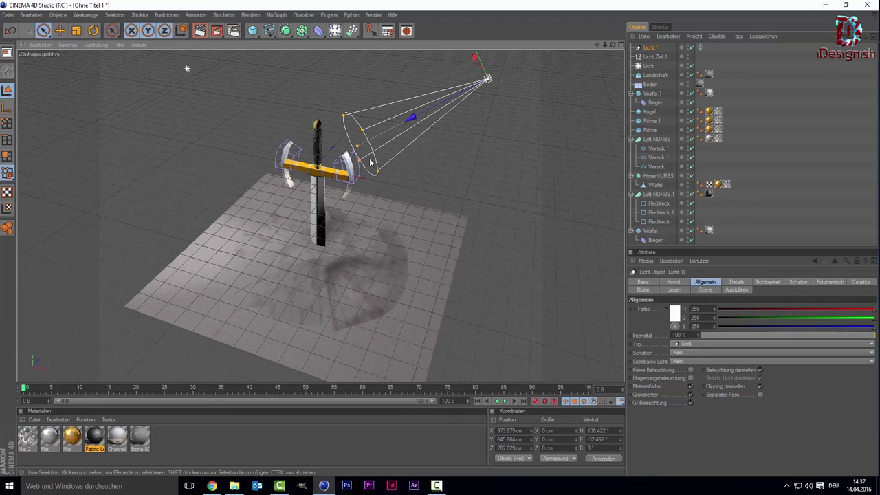
left_click_drag(373, 166, 383, 169)
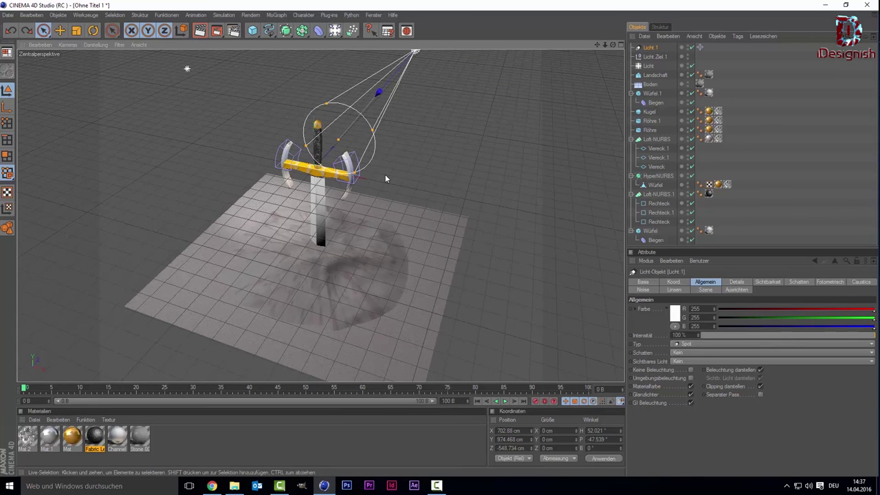
scroll(384, 170, "down", 3)
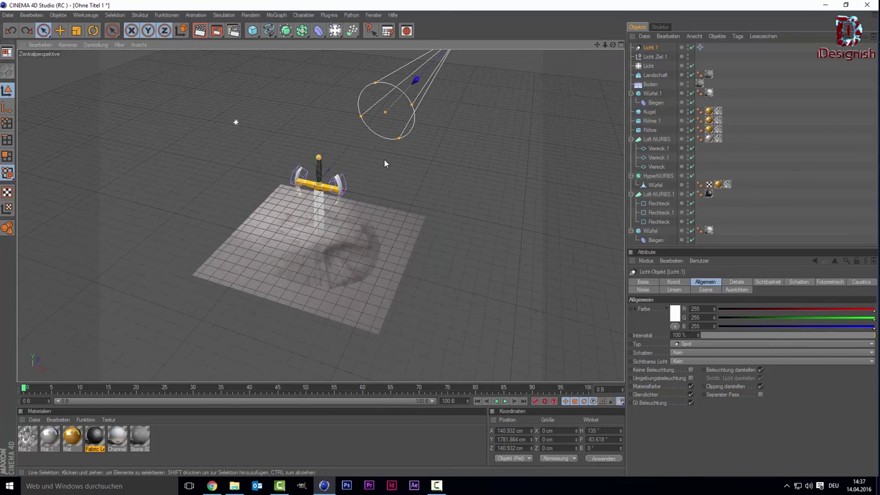
key("ctrl+z")
scroll(379, 151, "down", 2)
Position Licht.1 at the sword's upper right, about X 786, Y 856, Z 786 cm
left_click_drag(303, 72, 351, 64)
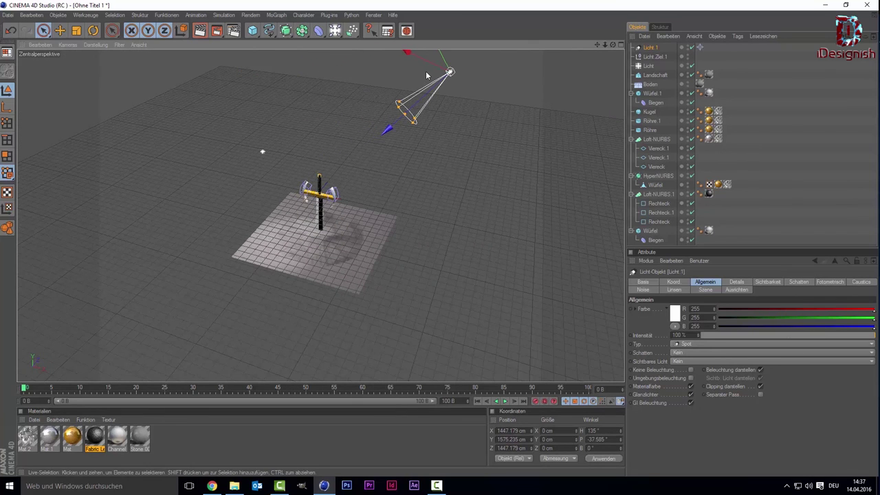
left_click_drag(427, 75, 394, 75)
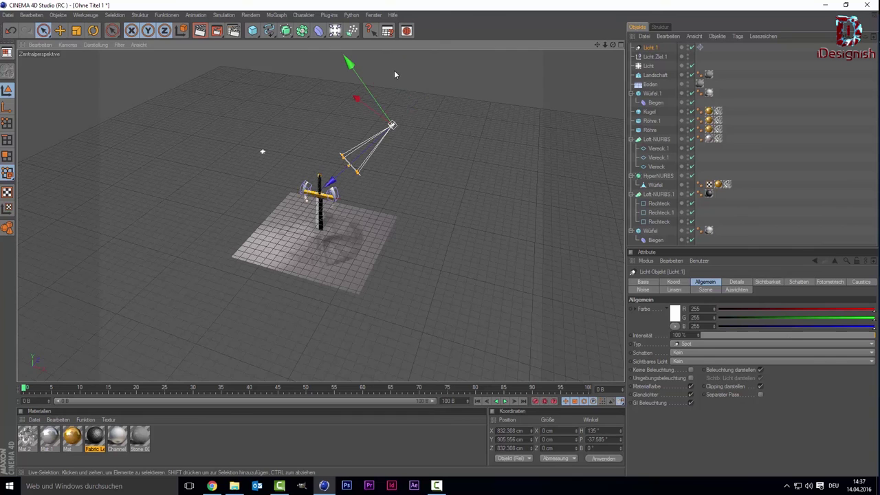
left_click(387, 102)
left_click(393, 124)
scroll(389, 122, "up", 2)
scroll(387, 118, "up", 3)
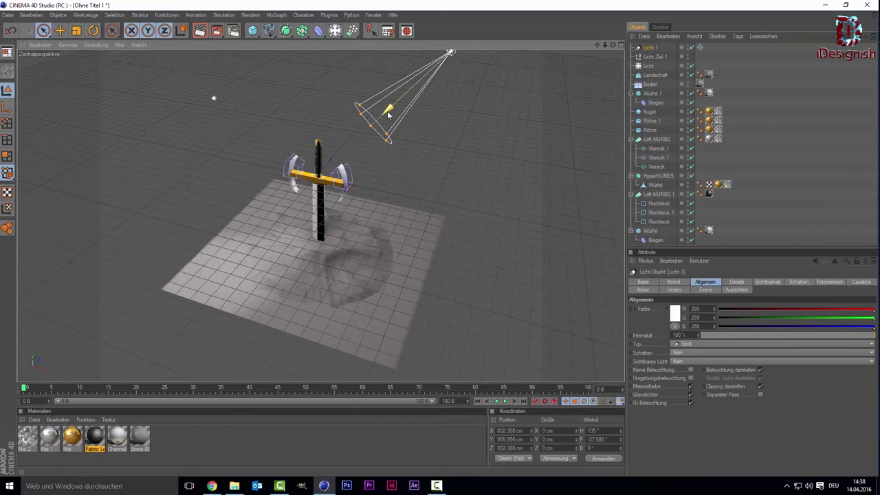
left_click_drag(450, 52, 330, 113)
scroll(330, 113, "up", 3)
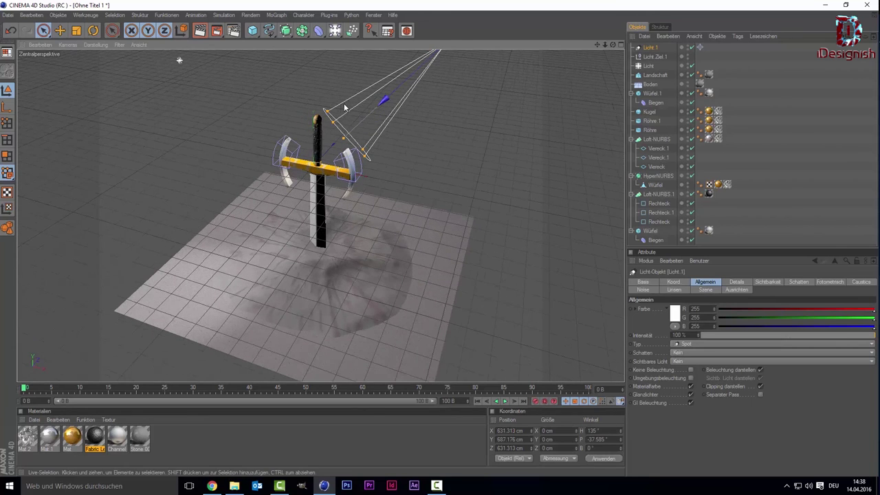
scroll(330, 113, "down", 2)
scroll(330, 114, "down", 2)
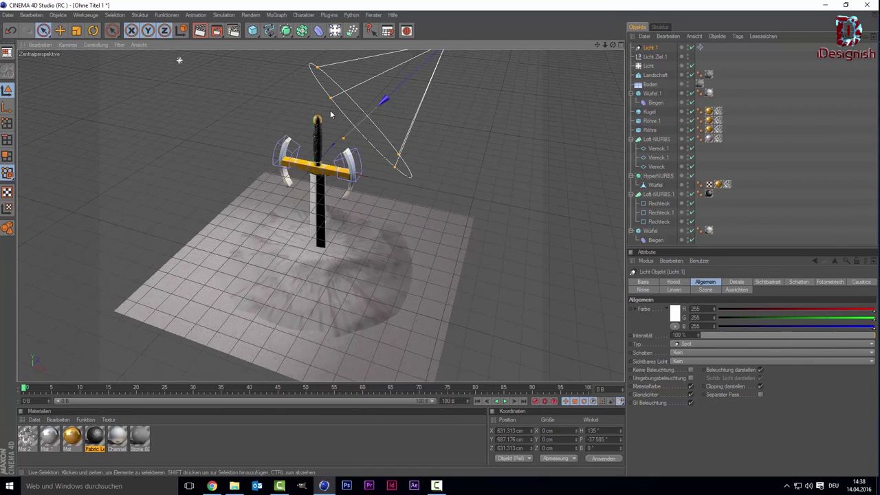
left_click_drag(394, 106, 394, 105)
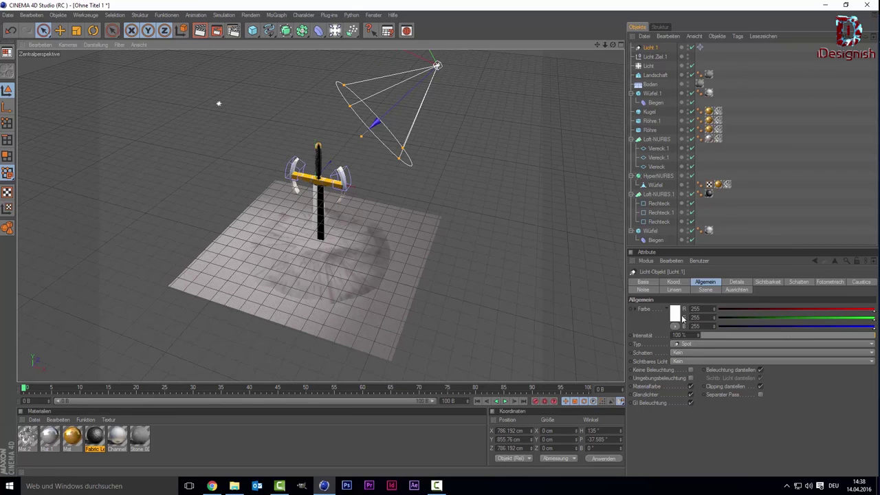
Give Licht.1 soft shadow maps, volumetric visible light and a wider cone
left_click(692, 353)
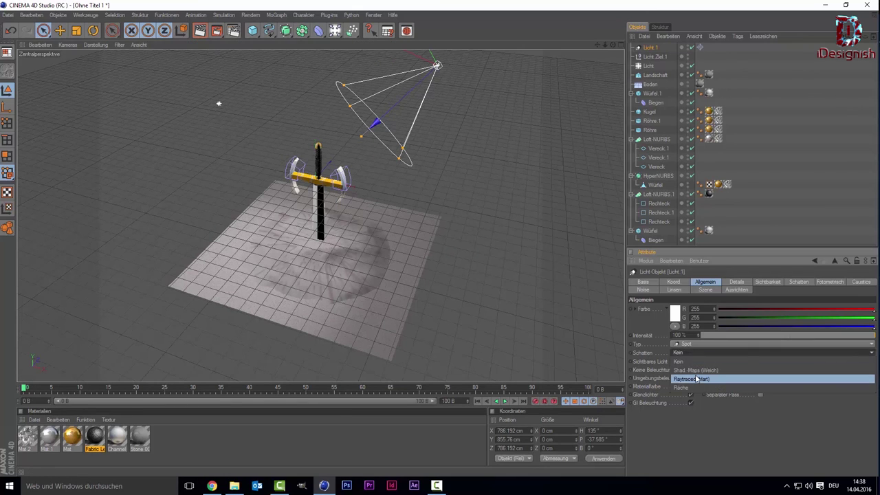
left_click(695, 369)
left_click(694, 361)
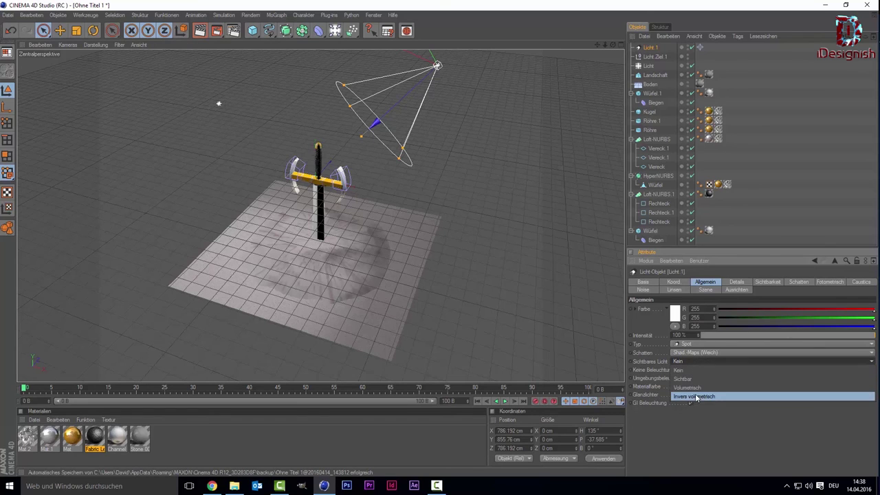
left_click(687, 387)
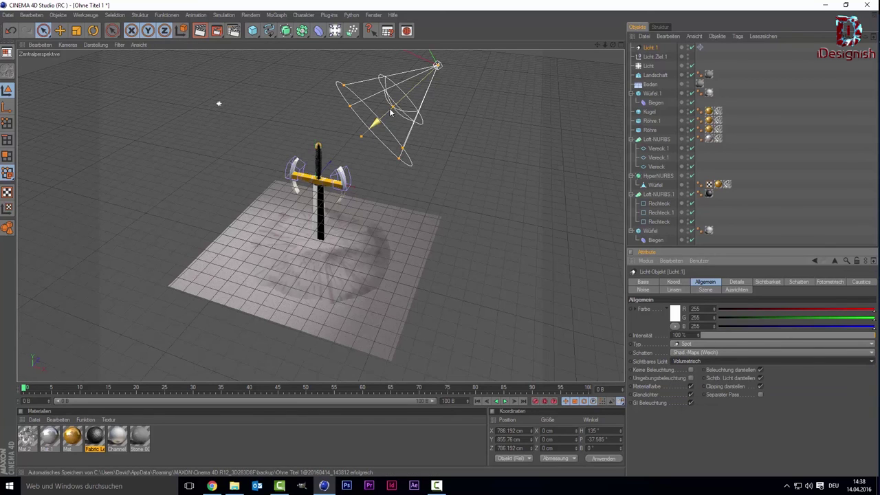
mouse_move(403, 147)
left_mouse_down()
mouse_move(204, 281)
mouse_move(214, 273)
left_mouse_up()
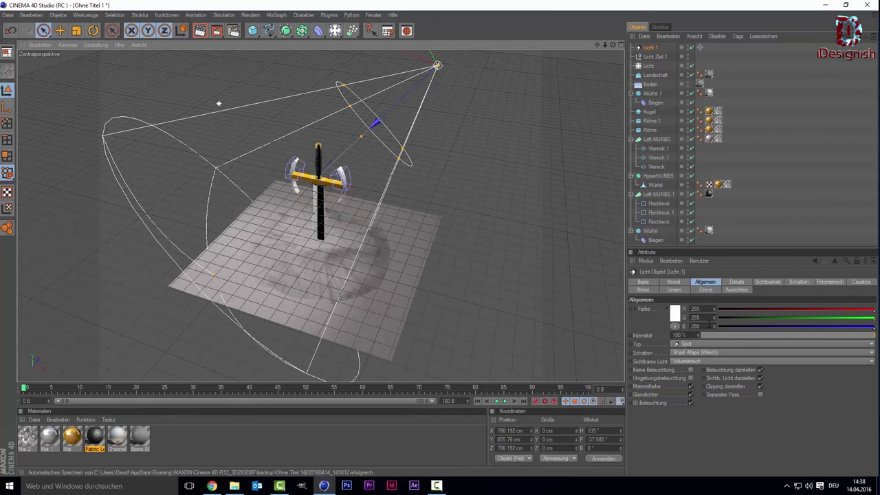
Set Licht.1's colour to pale blue (R 183, G 214, B 255)
left_click(676, 314)
mouse_move(699, 278)
left_mouse_down()
mouse_move(718, 284)
mouse_move(709, 283)
left_mouse_up()
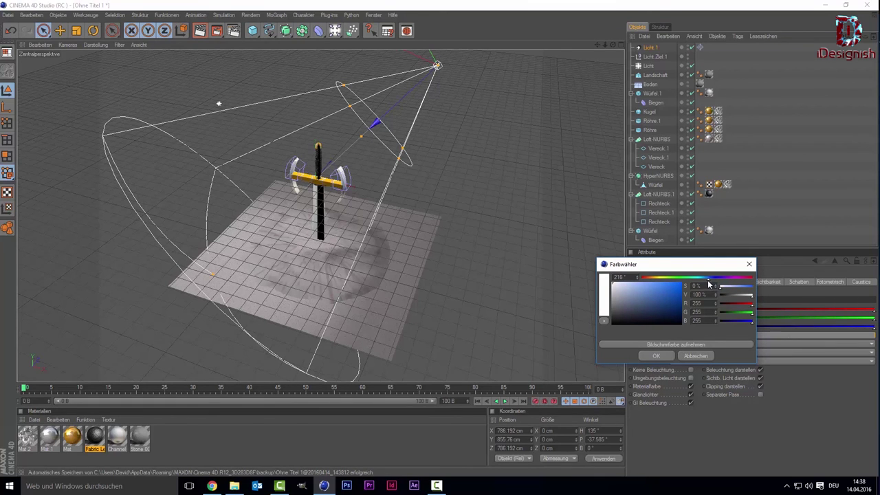
left_click_drag(665, 303, 633, 264)
left_click(655, 355)
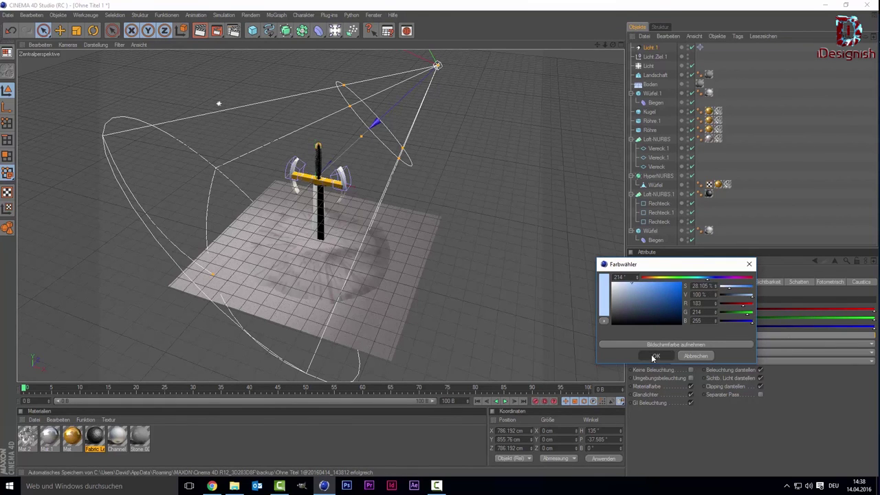
scroll(178, 102, "up", 2)
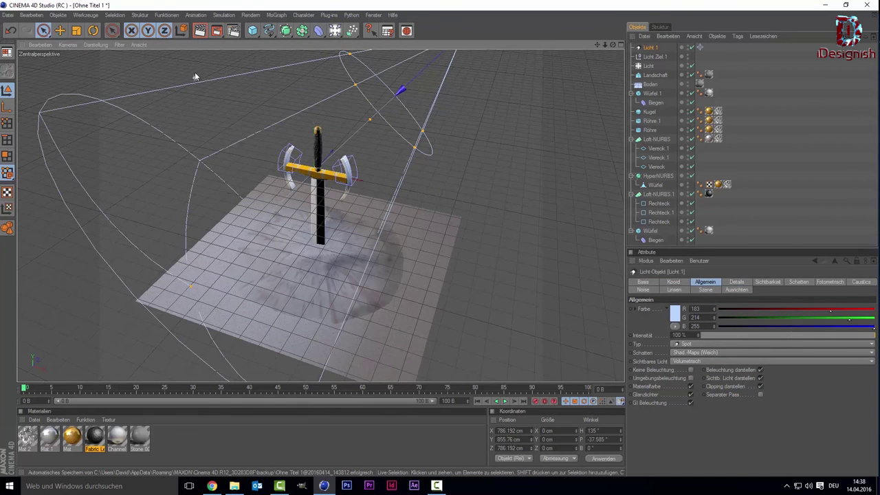
Give the point light Licht soft shadow maps
left_click(195, 75)
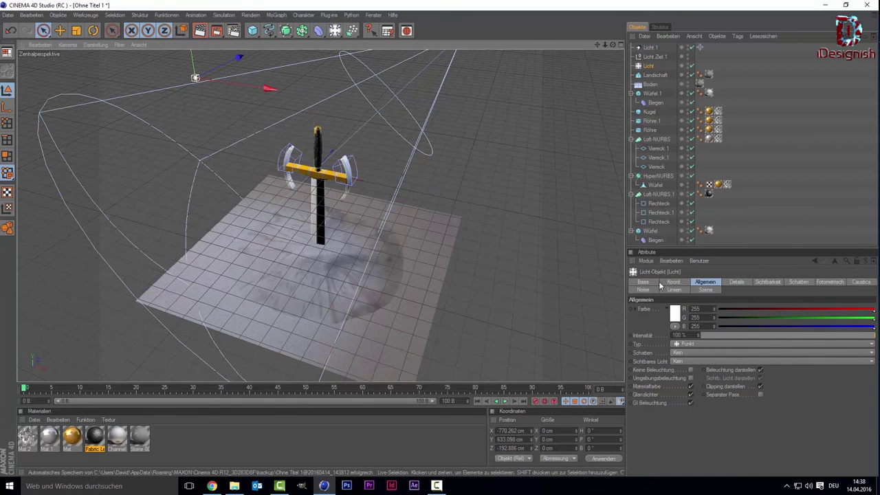
left_click(712, 354)
left_click(713, 371)
scroll(300, 227, "up", 2)
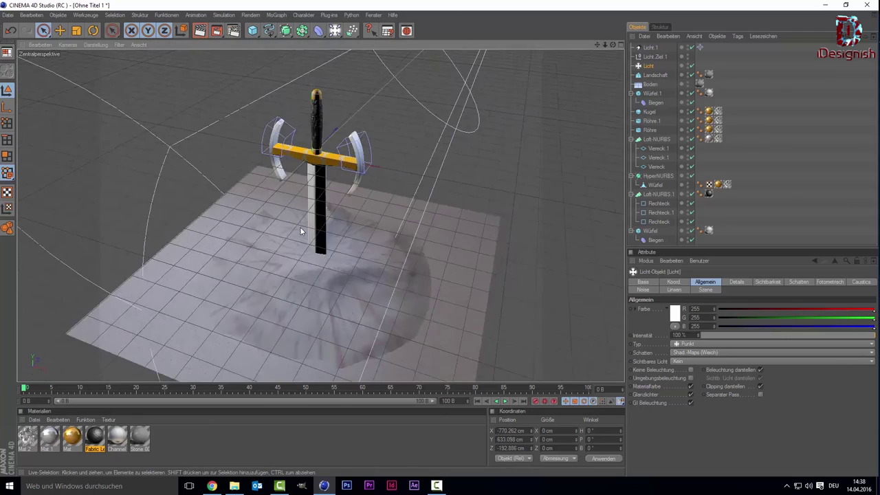
left_click_drag(300, 227, 357, 167, "alt")
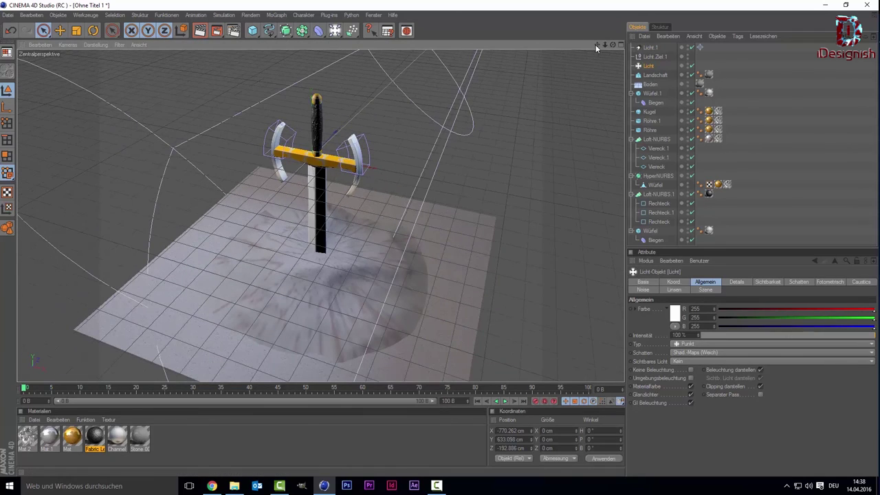
left_click_drag(595, 45, 564, 58)
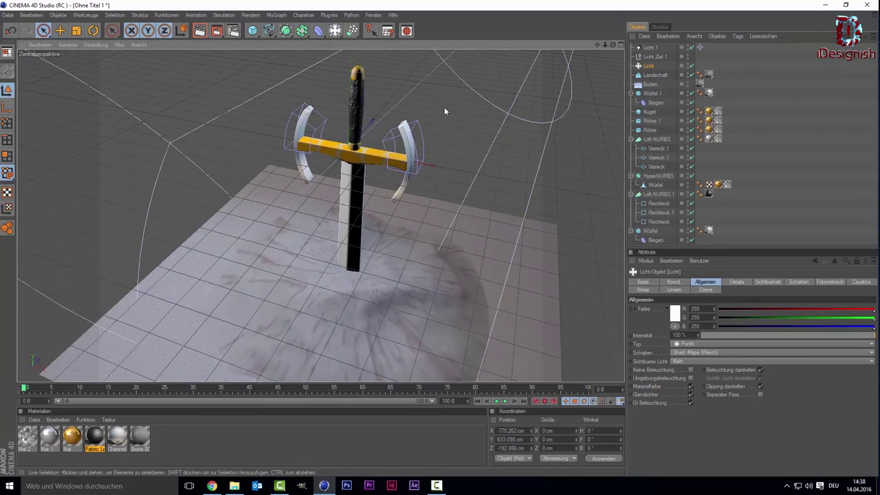
Add Ambient Occlusion and Global Illumination effects in the Render Settings
left_click(235, 32)
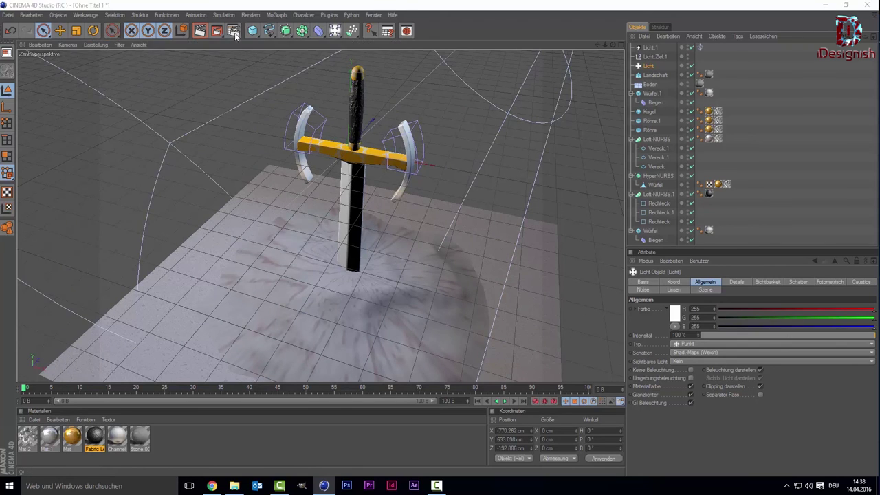
left_click(90, 164)
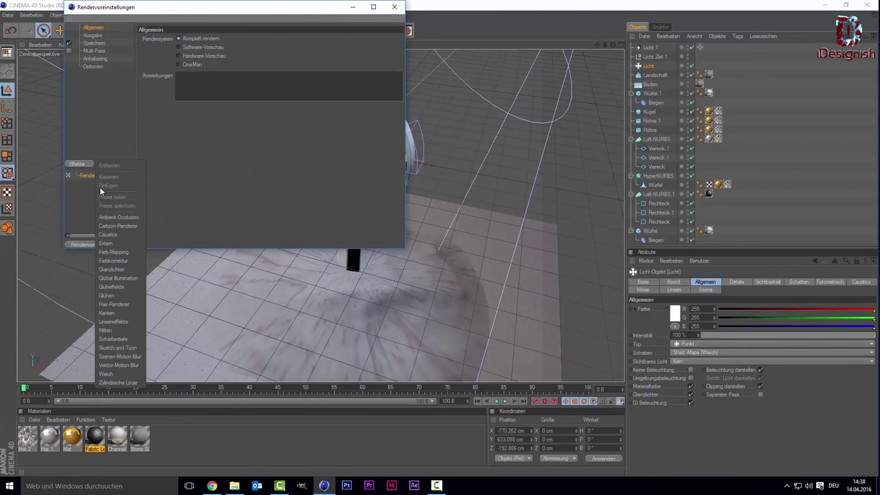
left_click(118, 218)
left_click(81, 165)
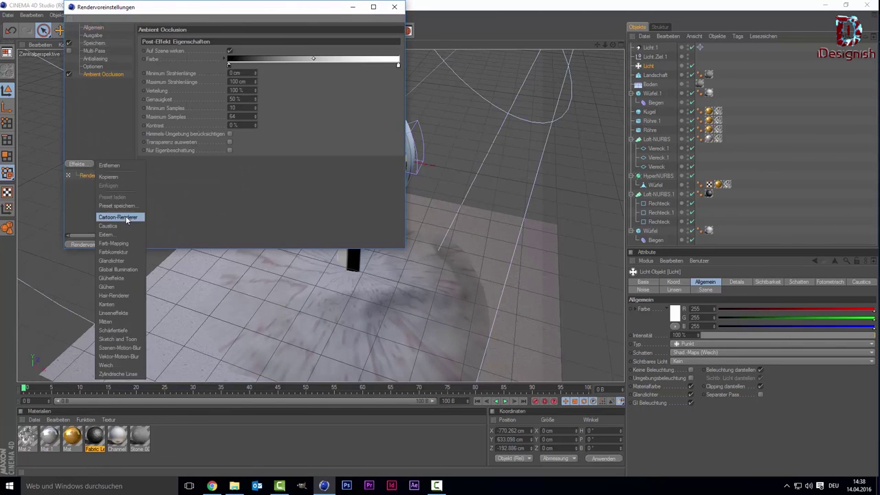
left_click(120, 270)
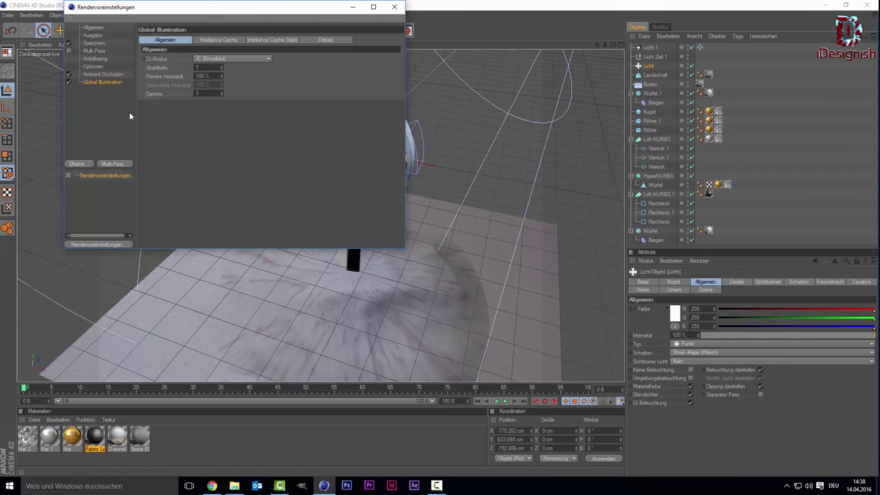
Set Irradiance Cache samples and density to Niedrig and Glätten to Minimal
left_click(219, 39)
left_click(226, 59)
left_click(227, 86)
left_click(228, 59)
left_click(228, 65)
left_click(229, 66)
left_click(228, 94)
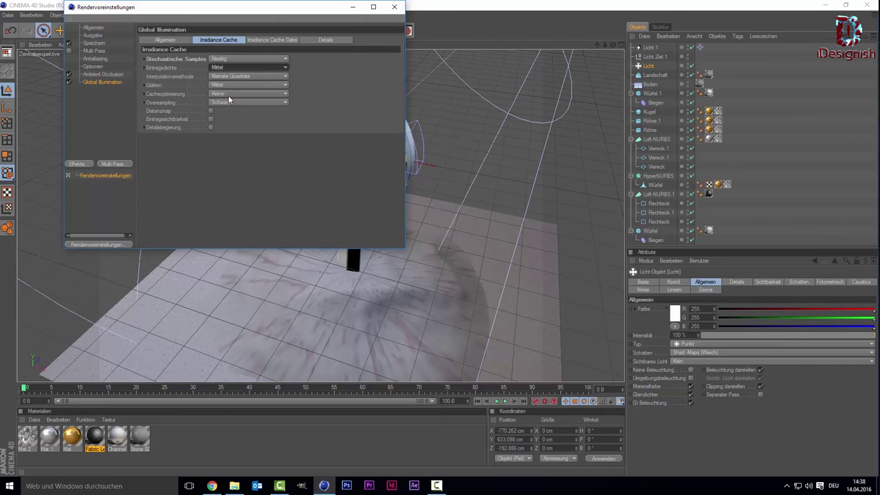
left_click(230, 84)
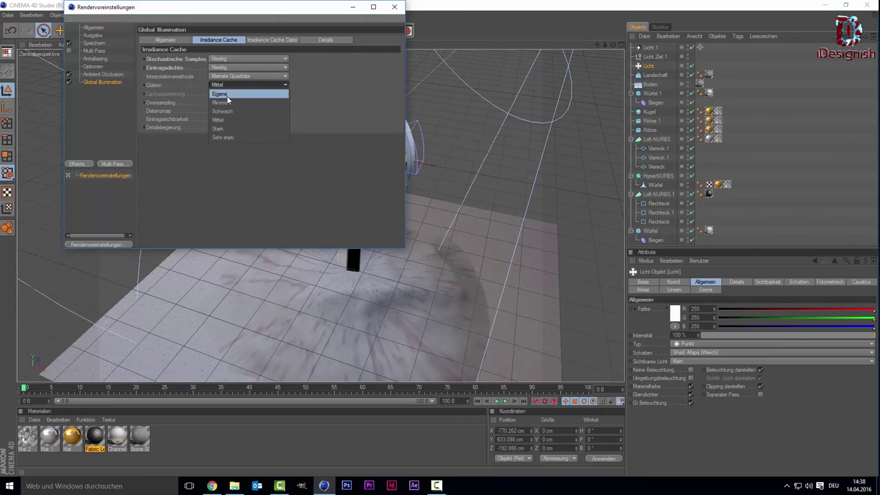
left_click(237, 101)
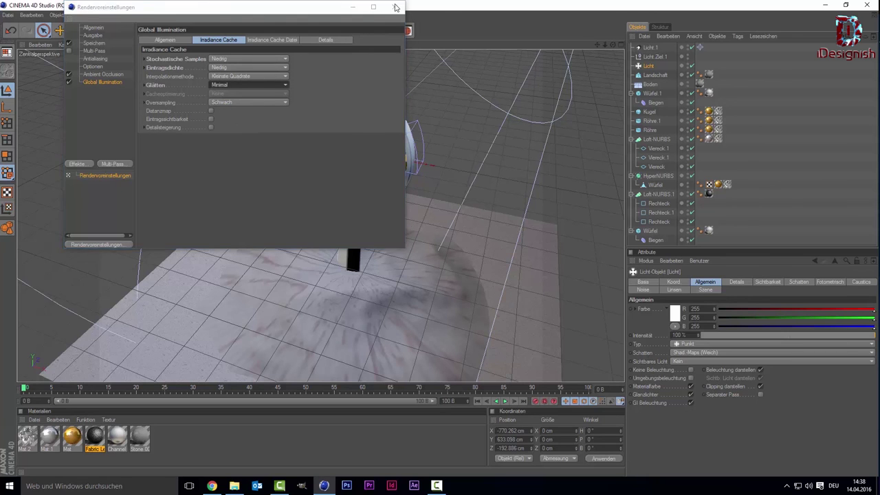
left_click(396, 8)
Render the active viewport with Ctrl+R to preview the soft bluish lighting
key("ctrl+r")
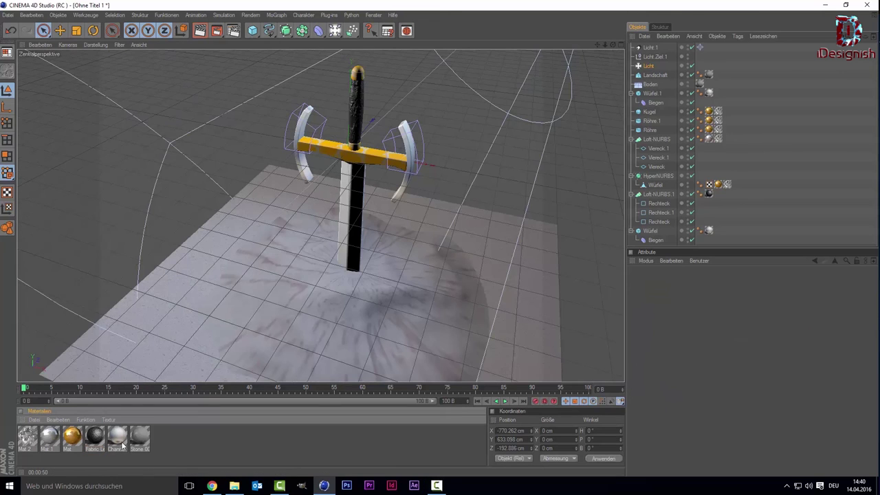
Apply the Mat.2 material to the curved guard pieces
left_click(117, 440)
left_click(26, 438)
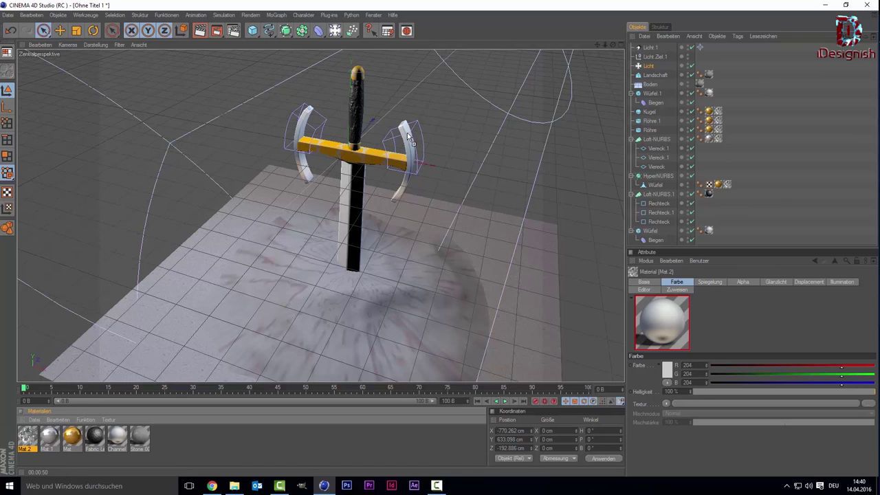
left_click_drag(410, 138, 400, 145)
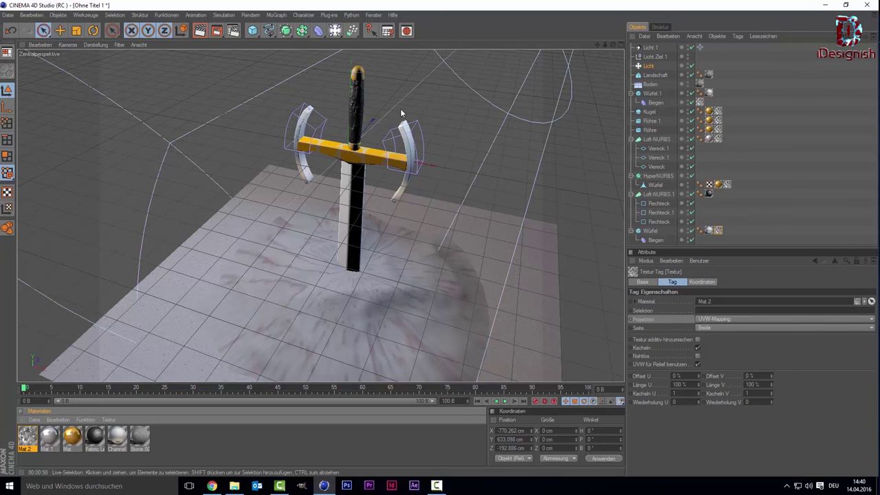
scroll(601, 91, "up", 2)
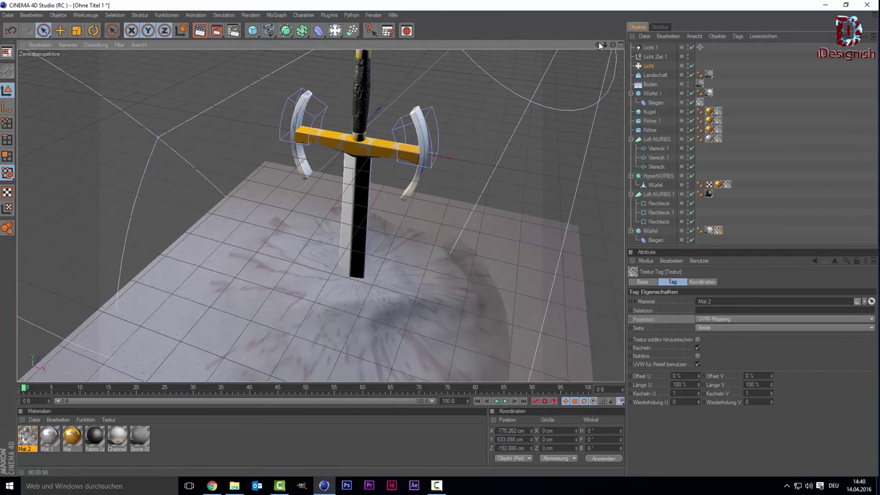
left_click_drag(598, 42, 310, 199)
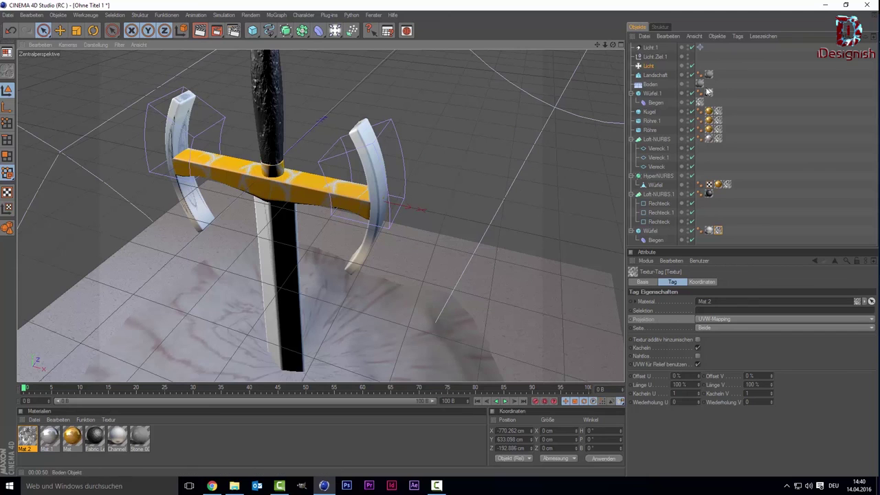
Set the right guard's texture projection to Frontal-Mapping
left_click(372, 176)
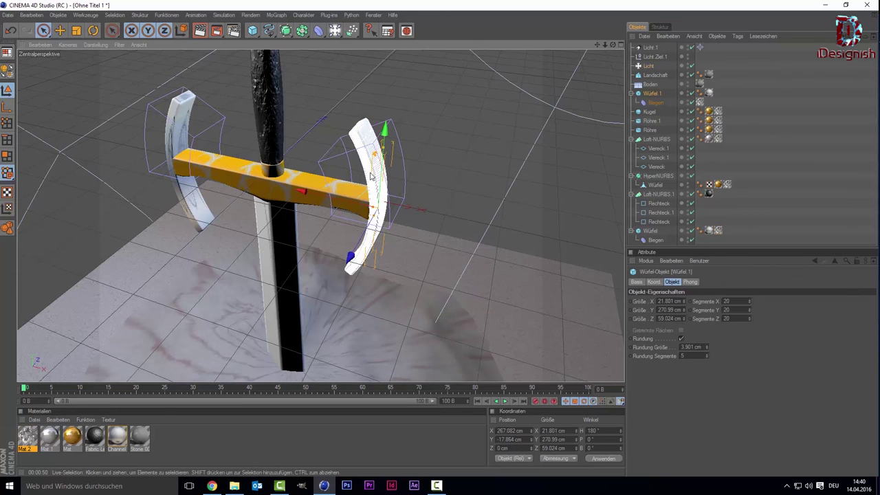
left_click(699, 101)
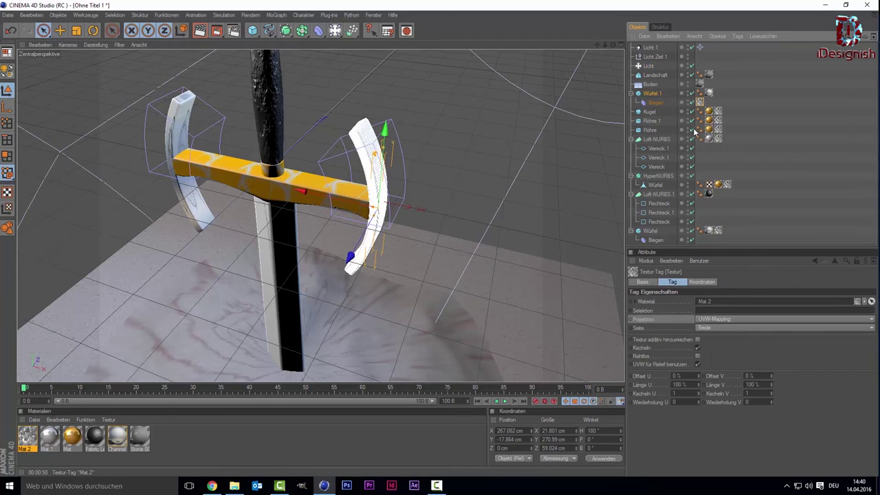
left_click(714, 320)
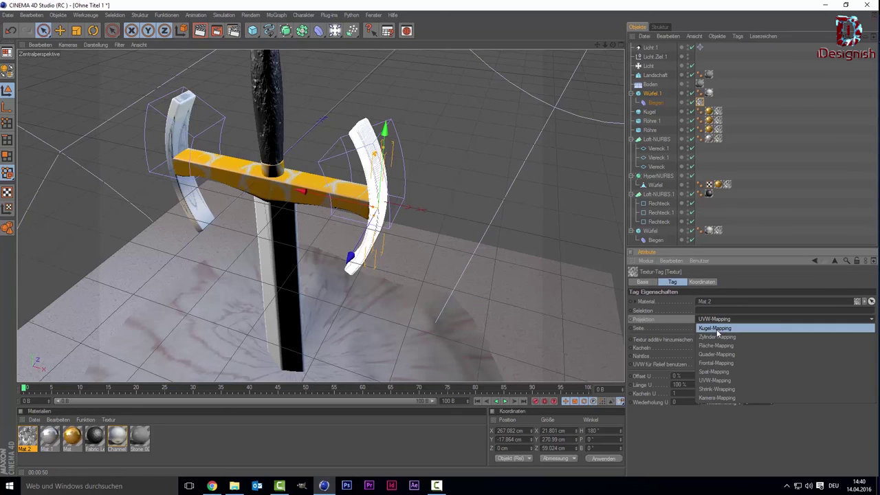
left_click(716, 329)
left_click(717, 320)
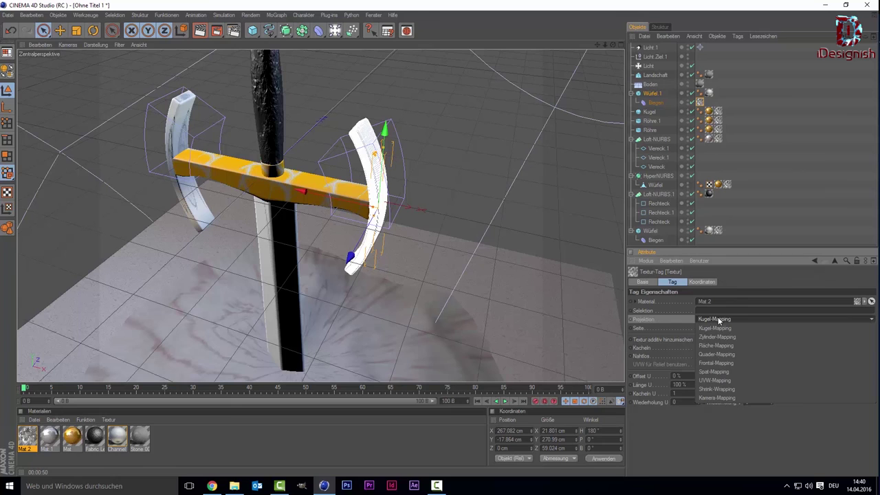
left_click(718, 363)
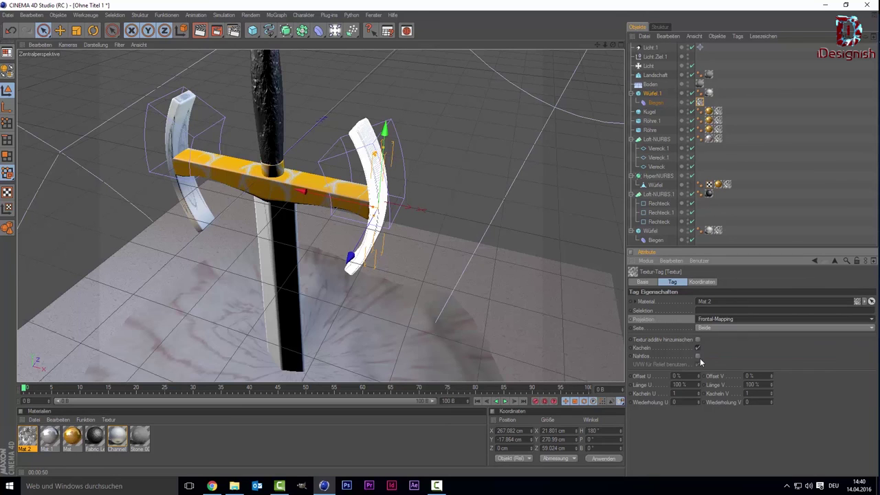
Set the left guard's texture projection to Shrink-Wrapping
left_click(169, 121)
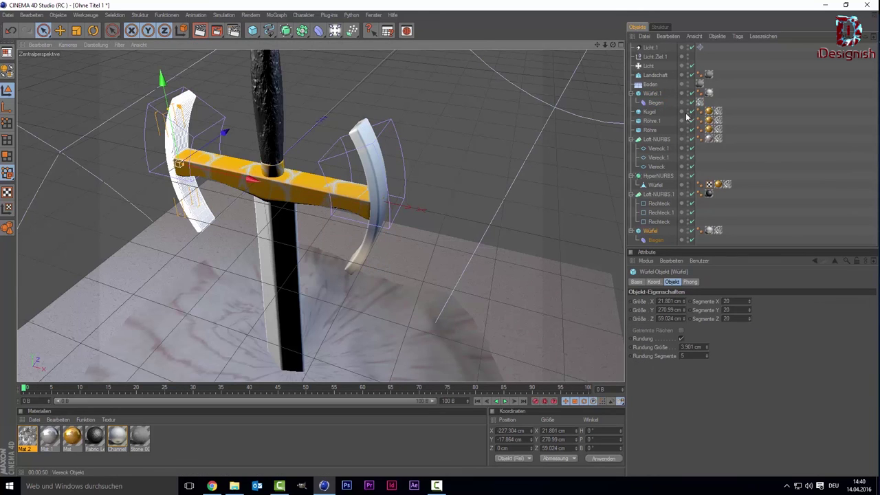
left_click(718, 231)
left_click(712, 318)
left_click(715, 337)
left_click(404, 233)
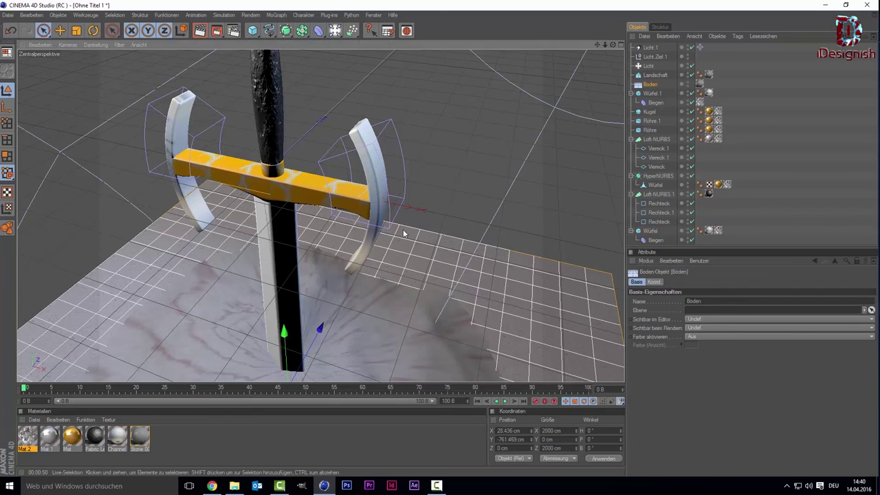
left_click(184, 143)
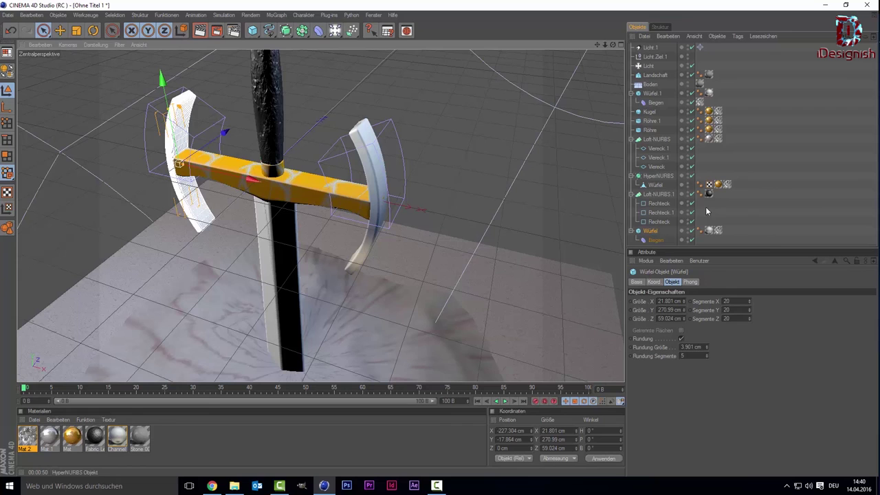
left_click(718, 233)
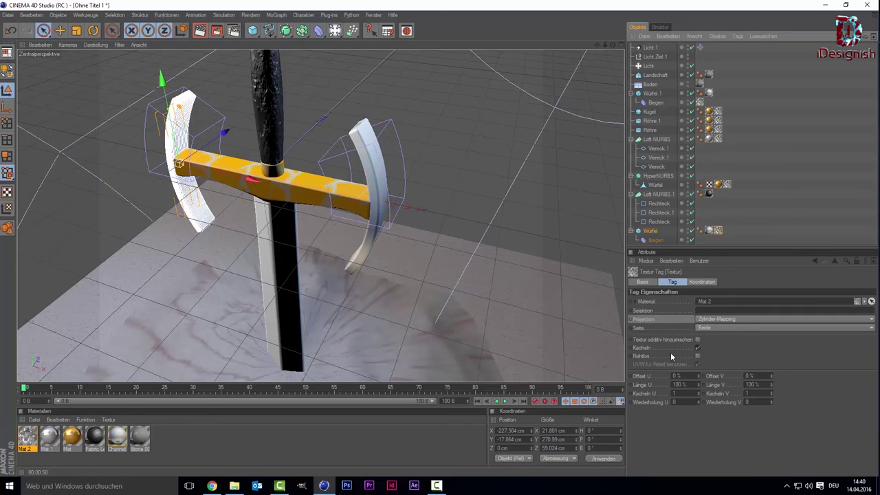
left_click(701, 320)
left_click(715, 389)
left_click(481, 145)
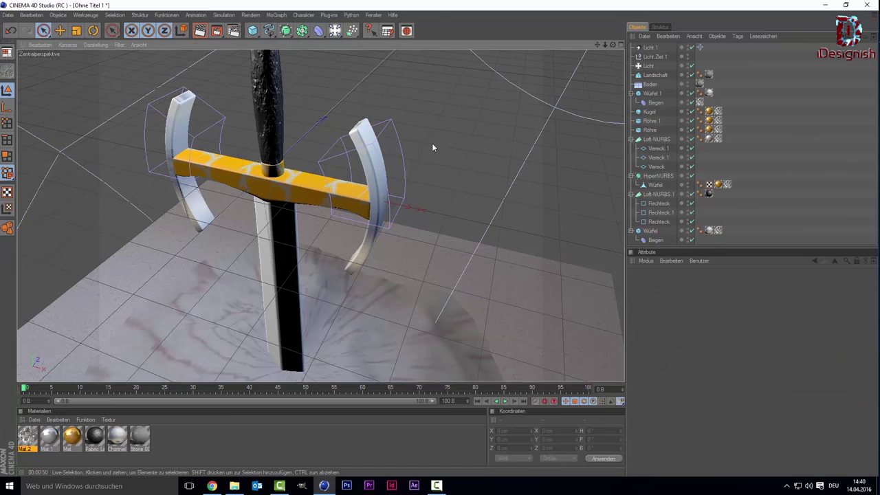
Delete the texture tags from the left curved guard and the crossbar
left_click(183, 141)
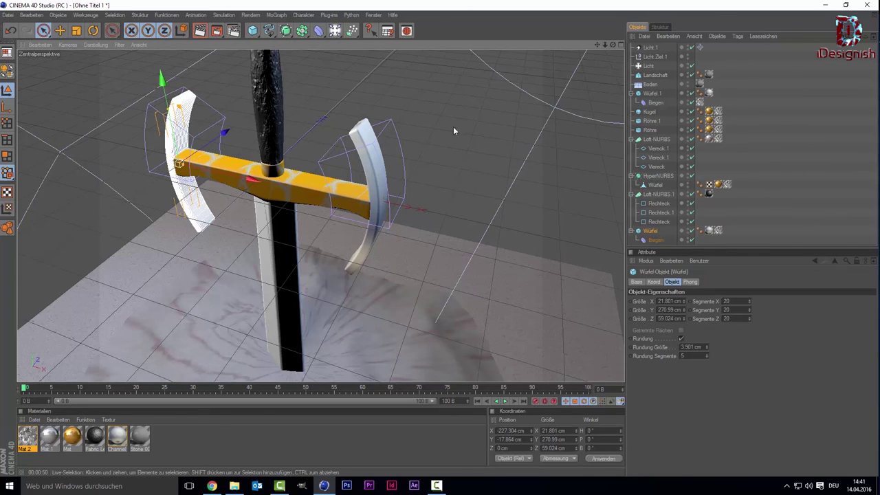
left_click(718, 230)
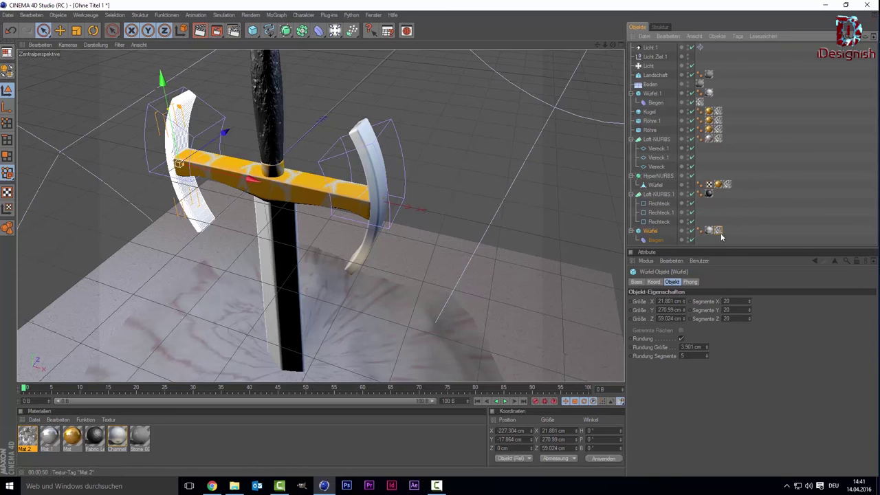
key("Delete")
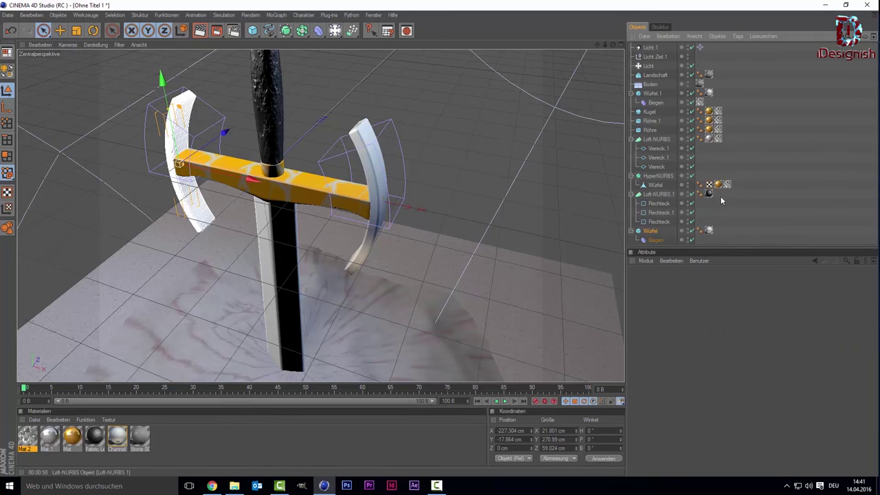
left_click(727, 184)
key("Delete")
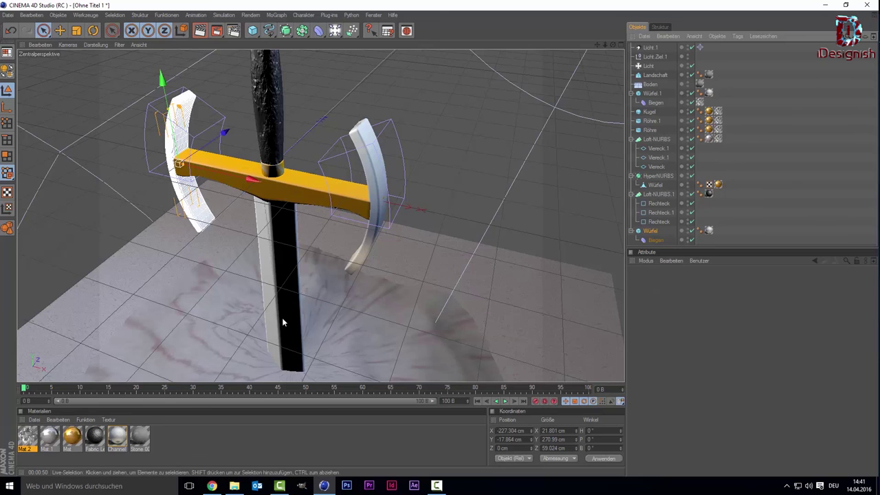
Enable Relief on Channel Chrome 001 with metal (2).jpg at 72% strength
double_click(116, 437)
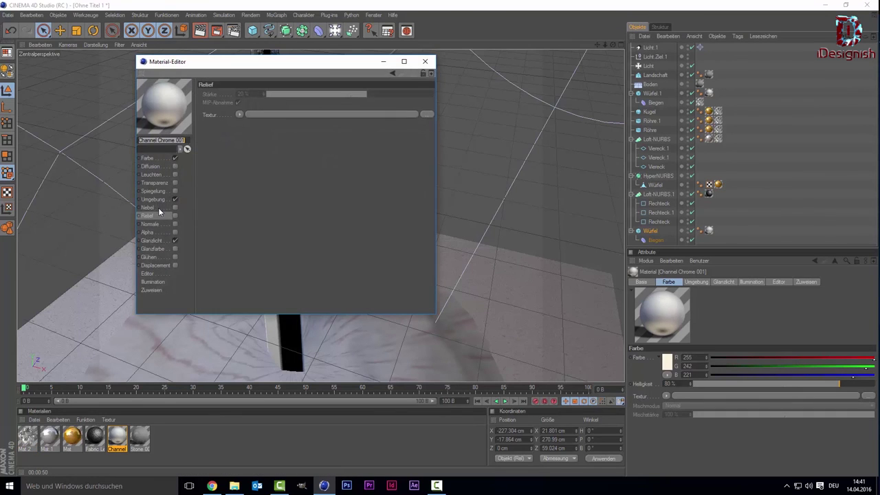
left_click(176, 216)
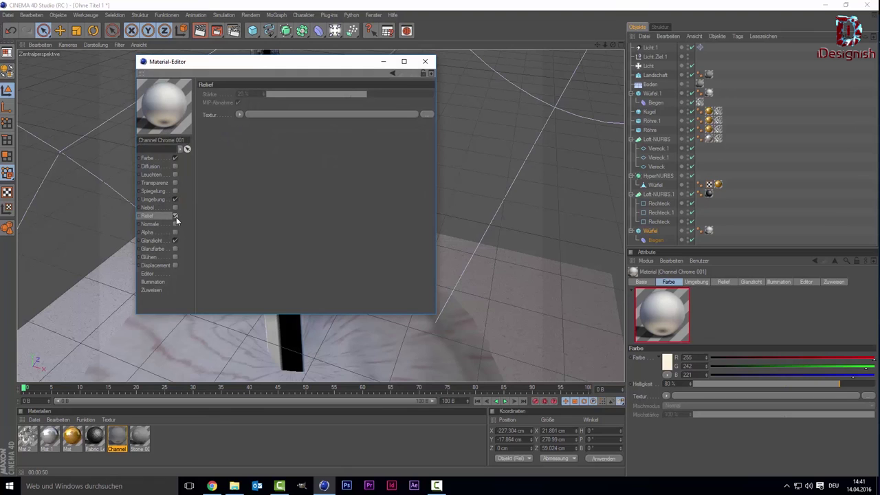
left_click(237, 114)
left_click(250, 131)
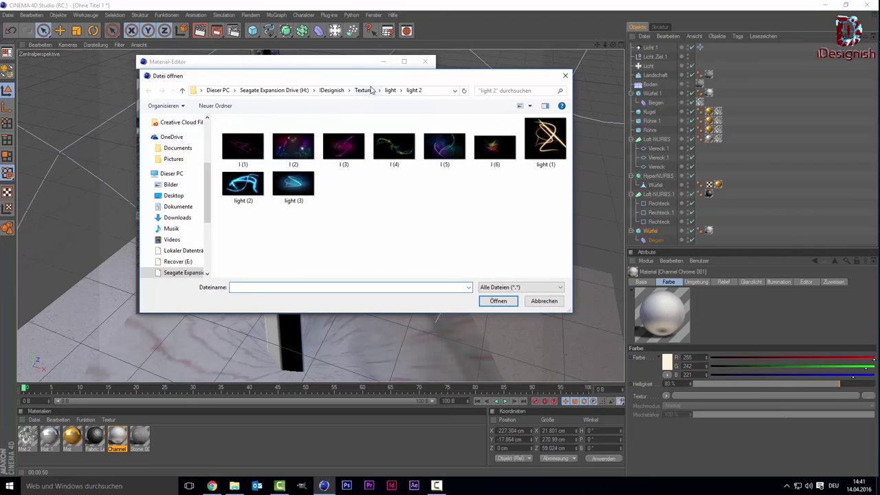
left_click(365, 90)
double_click(253, 190)
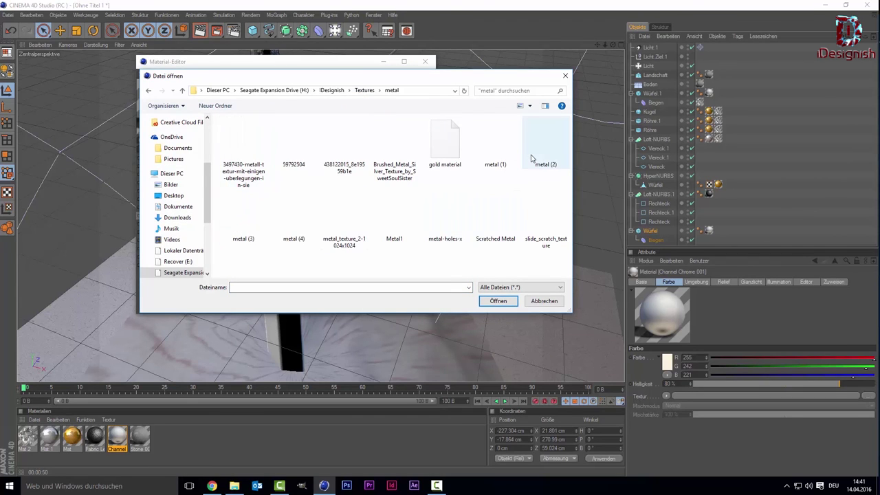
double_click(530, 159)
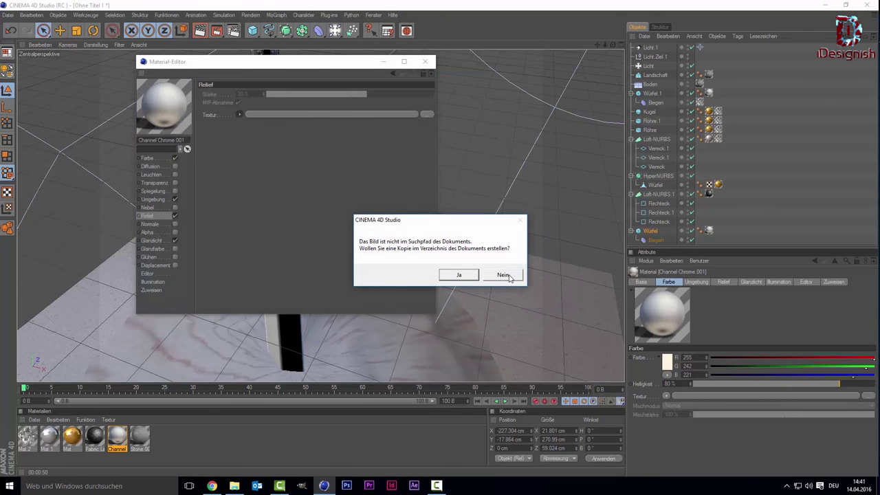
left_click(505, 275)
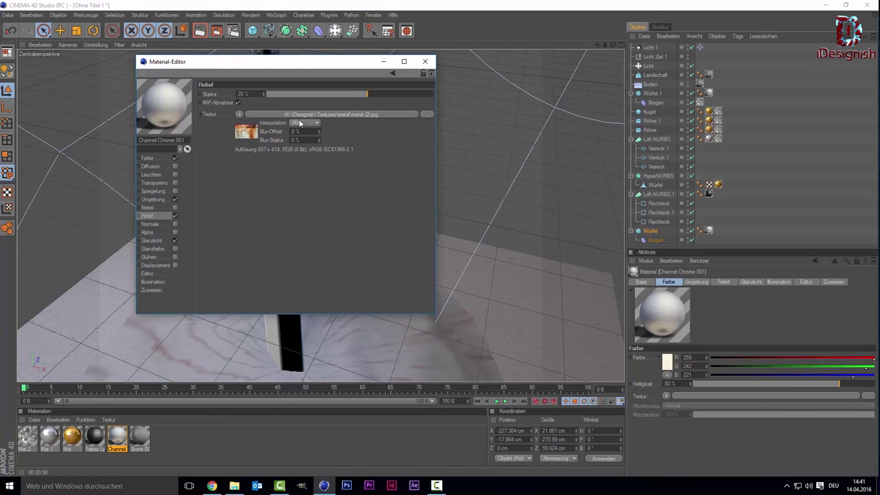
left_click(377, 93)
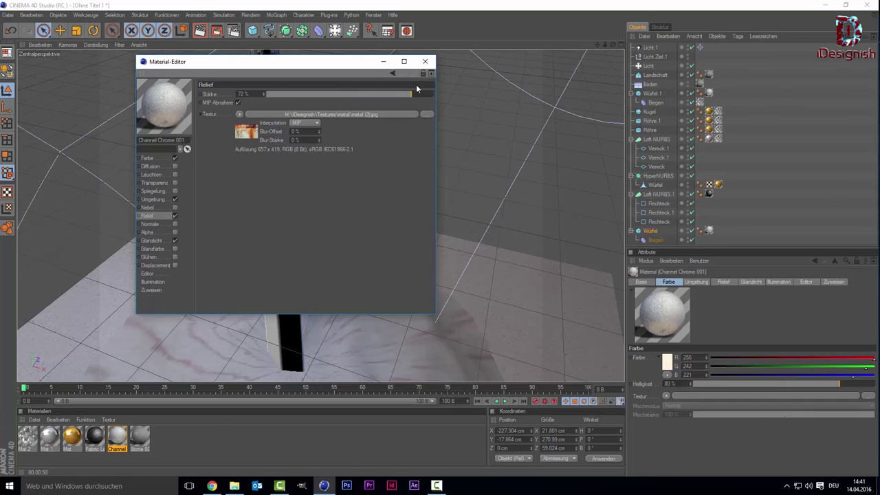
left_click(425, 62)
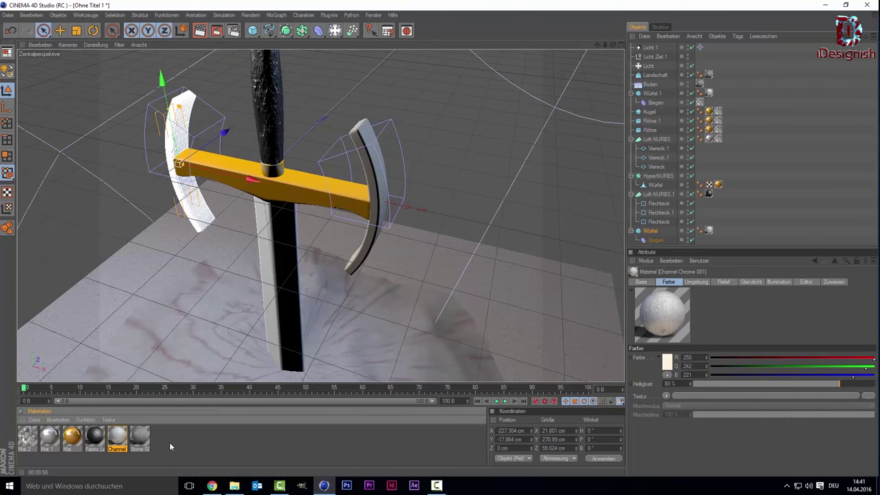
left_click(181, 293)
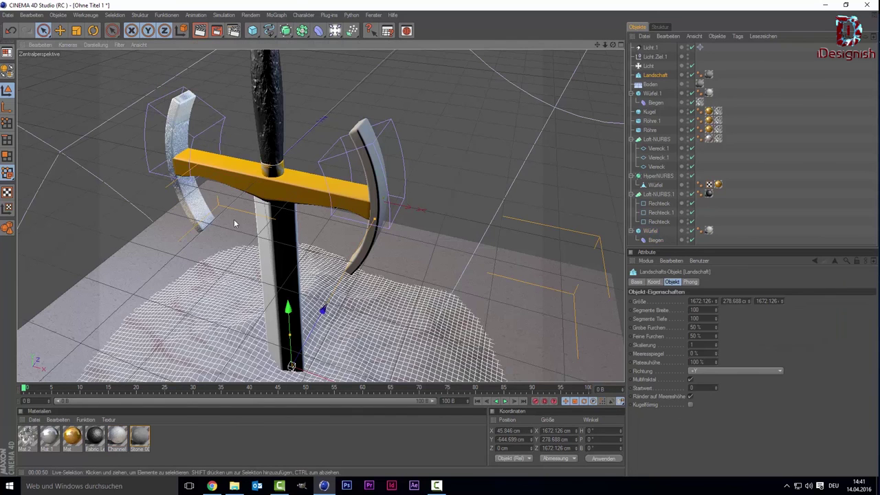
left_click(433, 106)
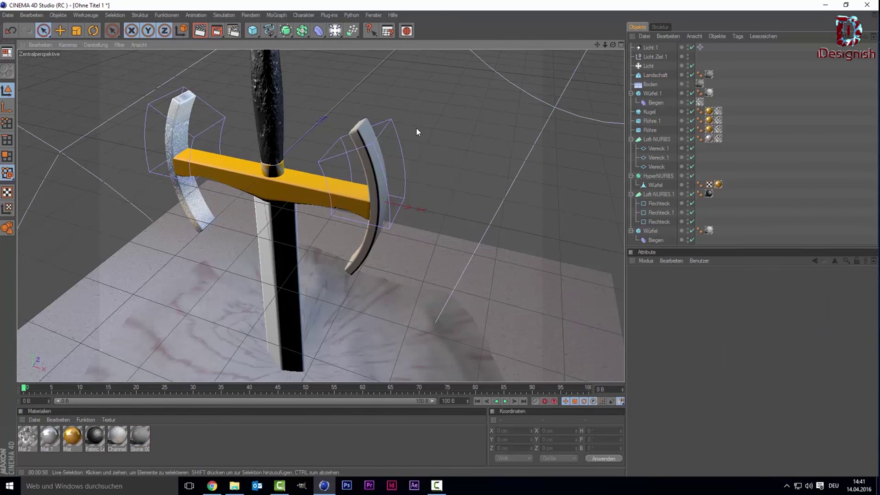
scroll(416, 127, "down", 5)
mouse_move(598, 44)
left_mouse_down()
mouse_move(638, 55)
mouse_move(599, 48)
left_mouse_up()
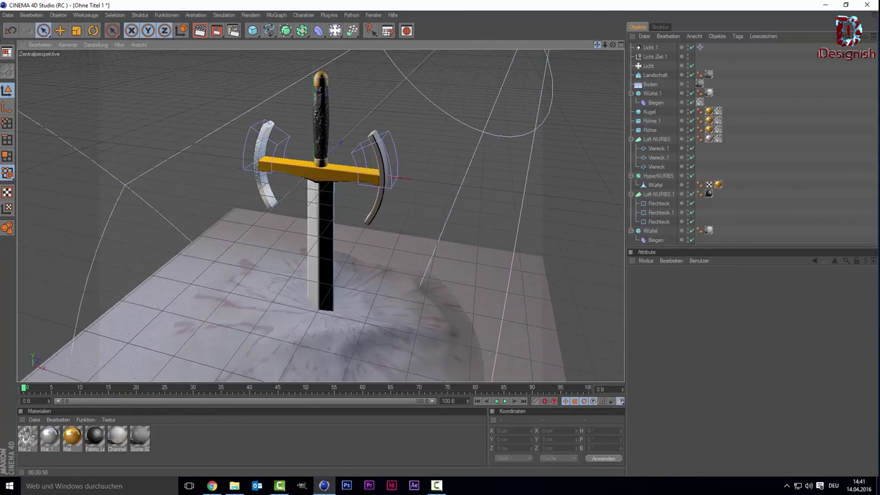
scroll(527, 90, "down", 3)
scroll(527, 90, "up", 3)
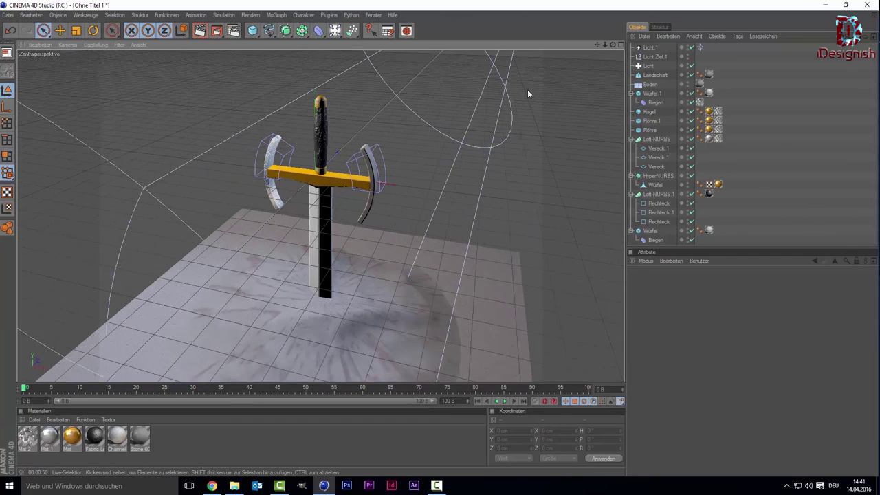
left_click_drag(612, 42, 616, 46)
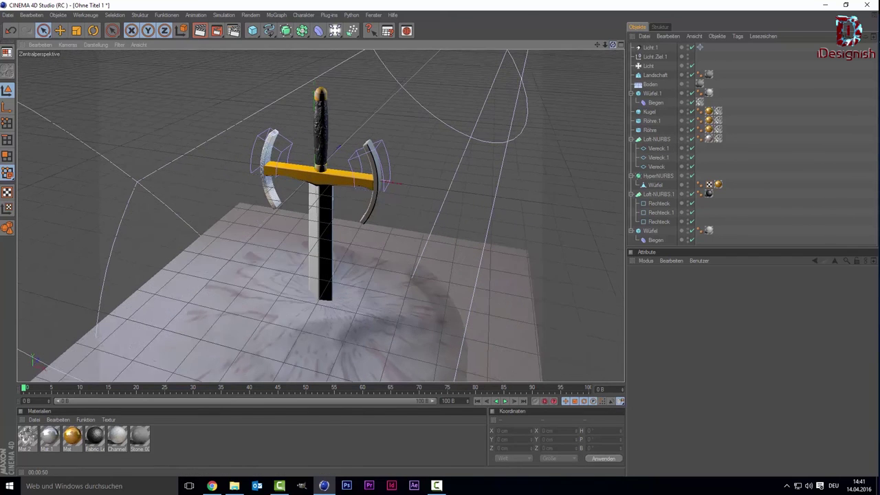
mouse_move(536, 101)
left_mouse_down("alt")
mouse_move(513, 127)
mouse_move(513, 112)
mouse_move(557, 82)
left_mouse_up("alt")
left_click_drag(598, 50, 546, 98)
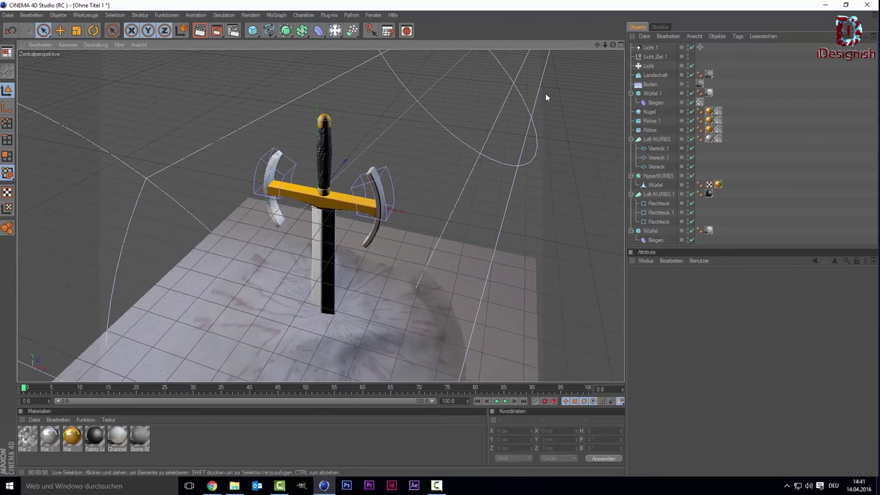